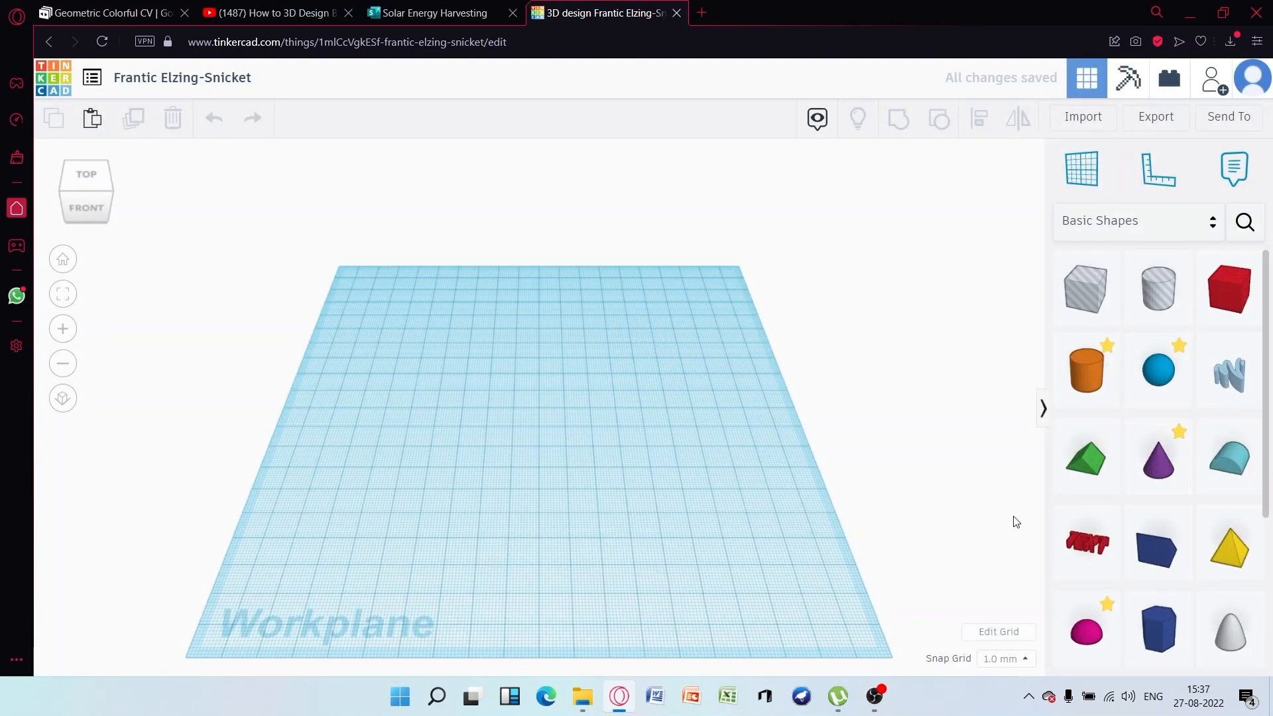
# Insert a solid cylinder on the workplane and size it to 55 × 55 mm with a height of 100 mm
pyautogui.click(1085, 369)
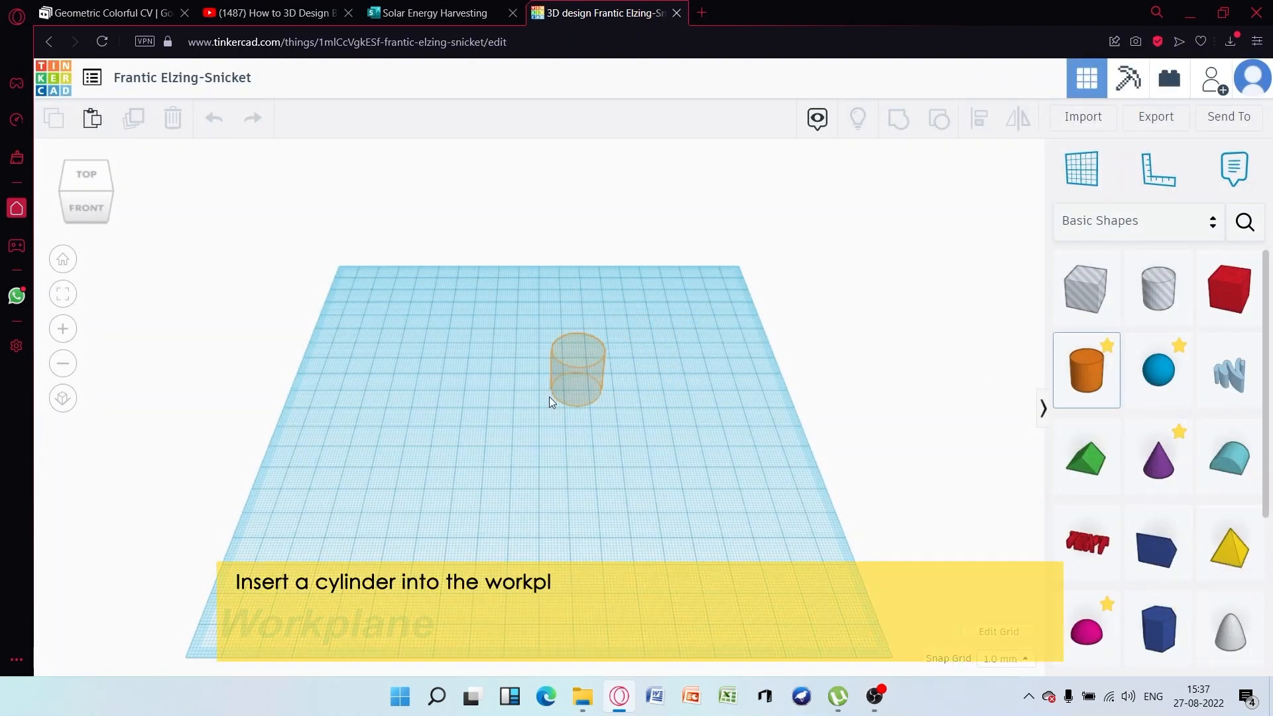
pyautogui.click(527, 390)
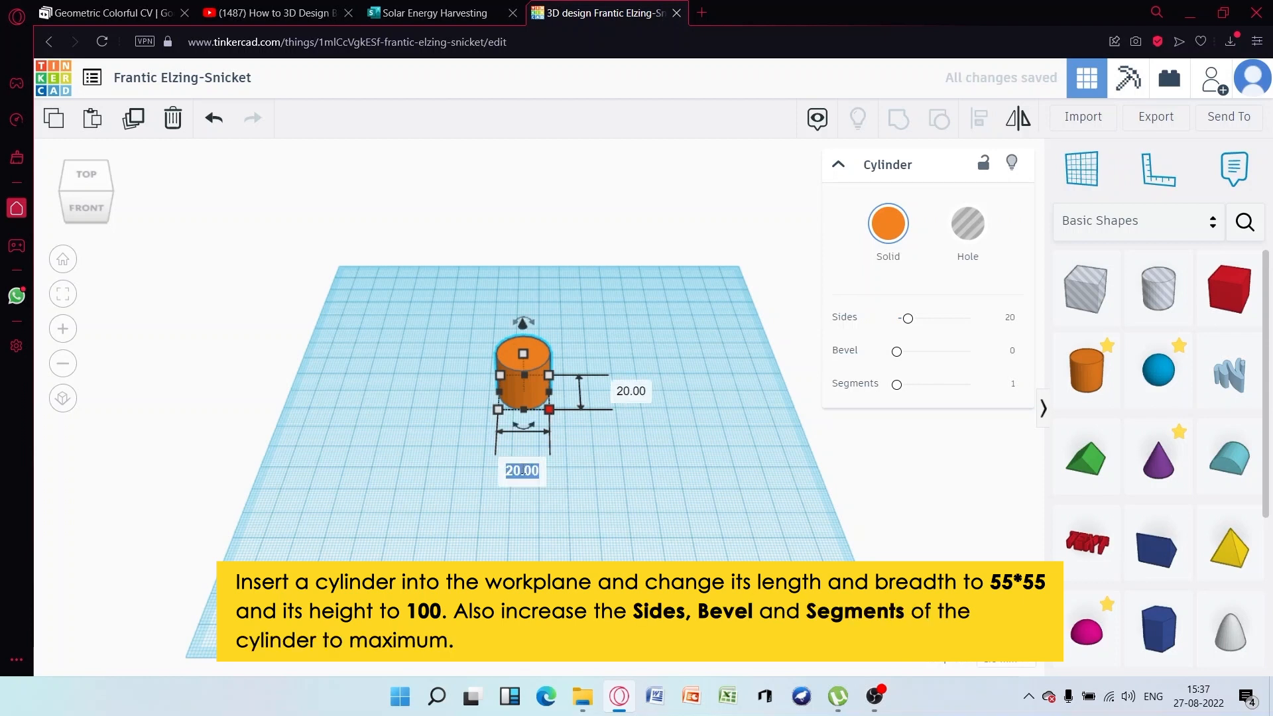
pyautogui.press('Return')
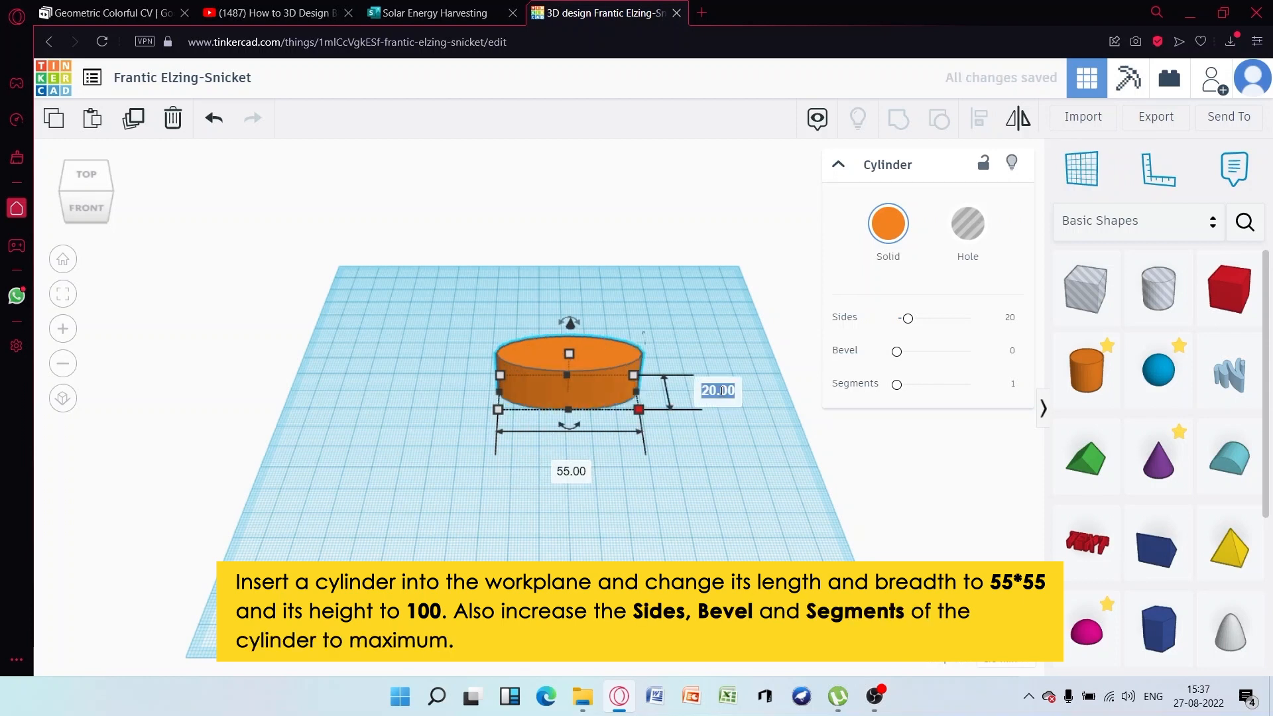
pyautogui.press('Return')
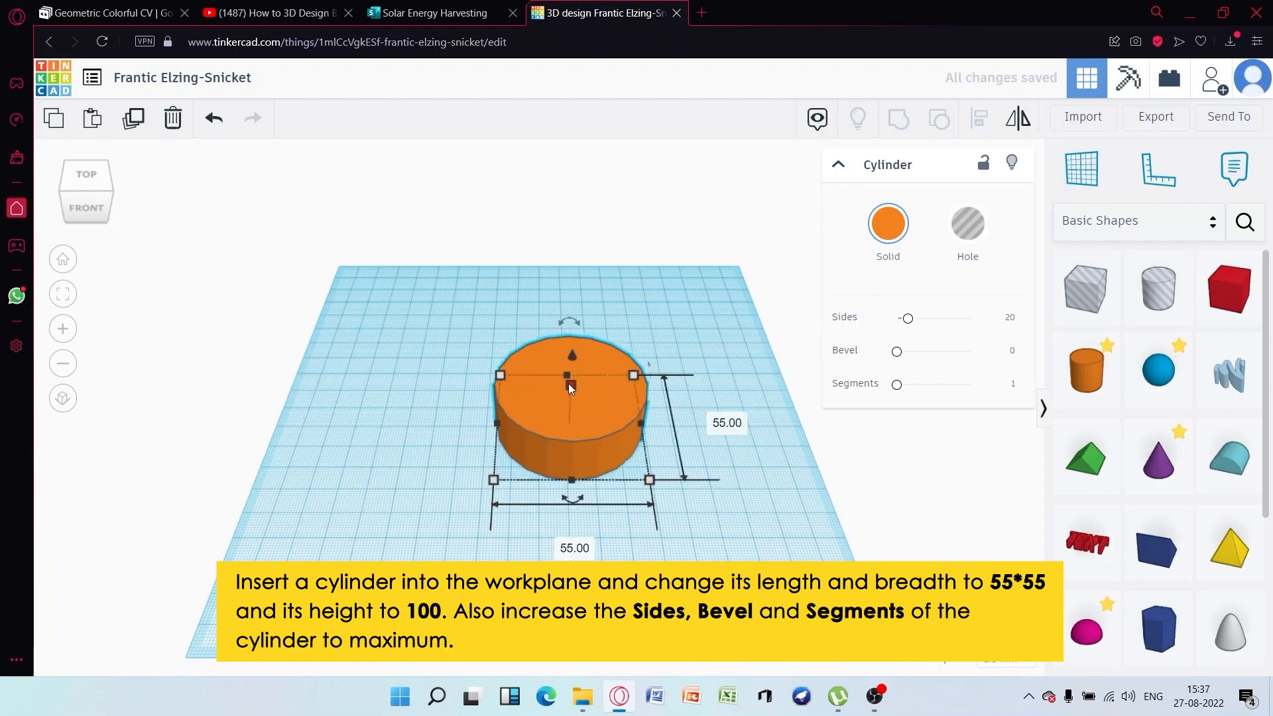
pyautogui.click(665, 405)
pyautogui.press('Return')
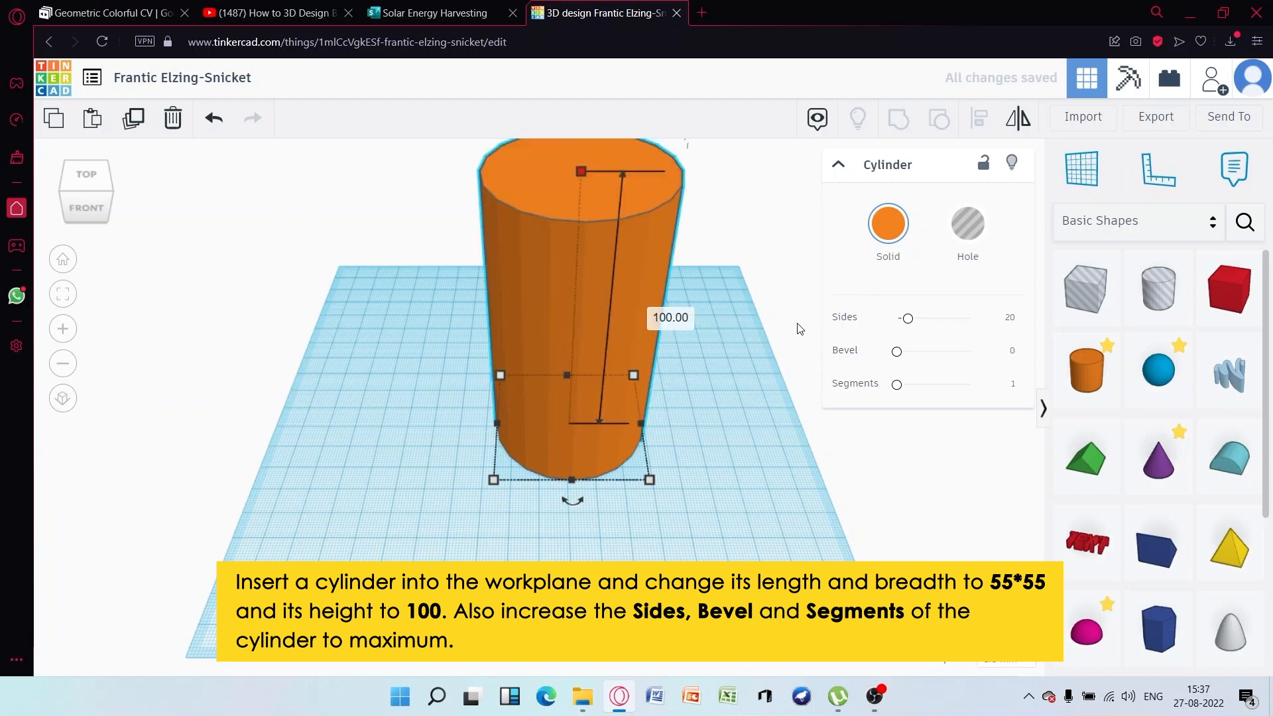
# Smooth the cylinder by setting its sides to 64 and its segments to 10
pyautogui.moveTo(907, 323); pyautogui.dragTo(973, 320)
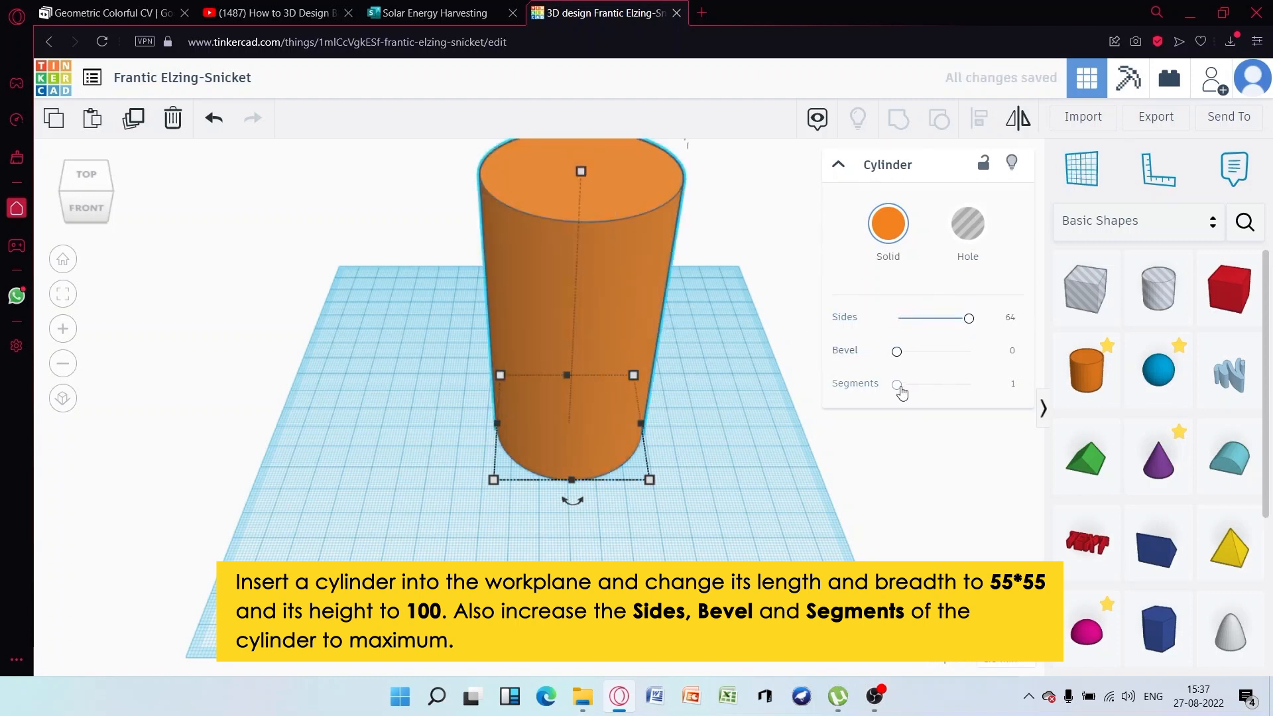
pyautogui.moveTo(898, 385); pyautogui.dragTo(988, 388)
pyautogui.scroll(-3, 716, 361)
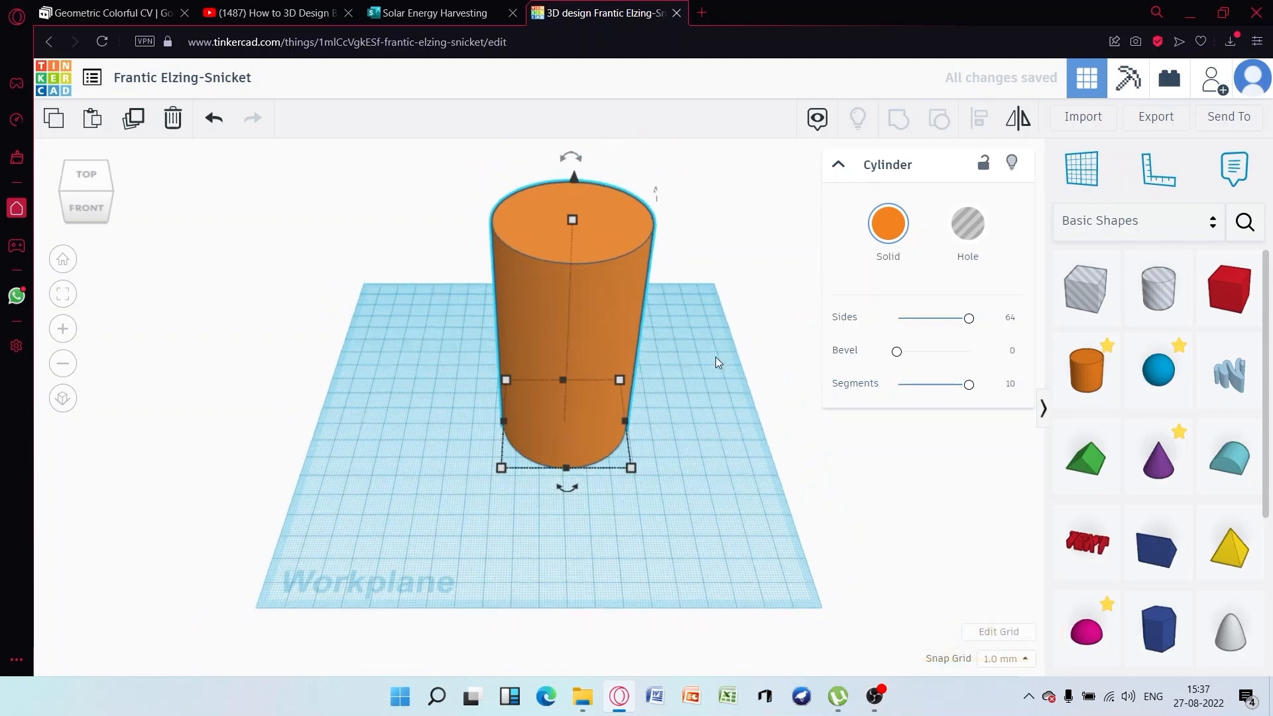
# Insert a paraboloid in front of the cylinder and rotate it 180° so that it is upside down
pyautogui.moveTo(1234, 636); pyautogui.dragTo(526, 504)
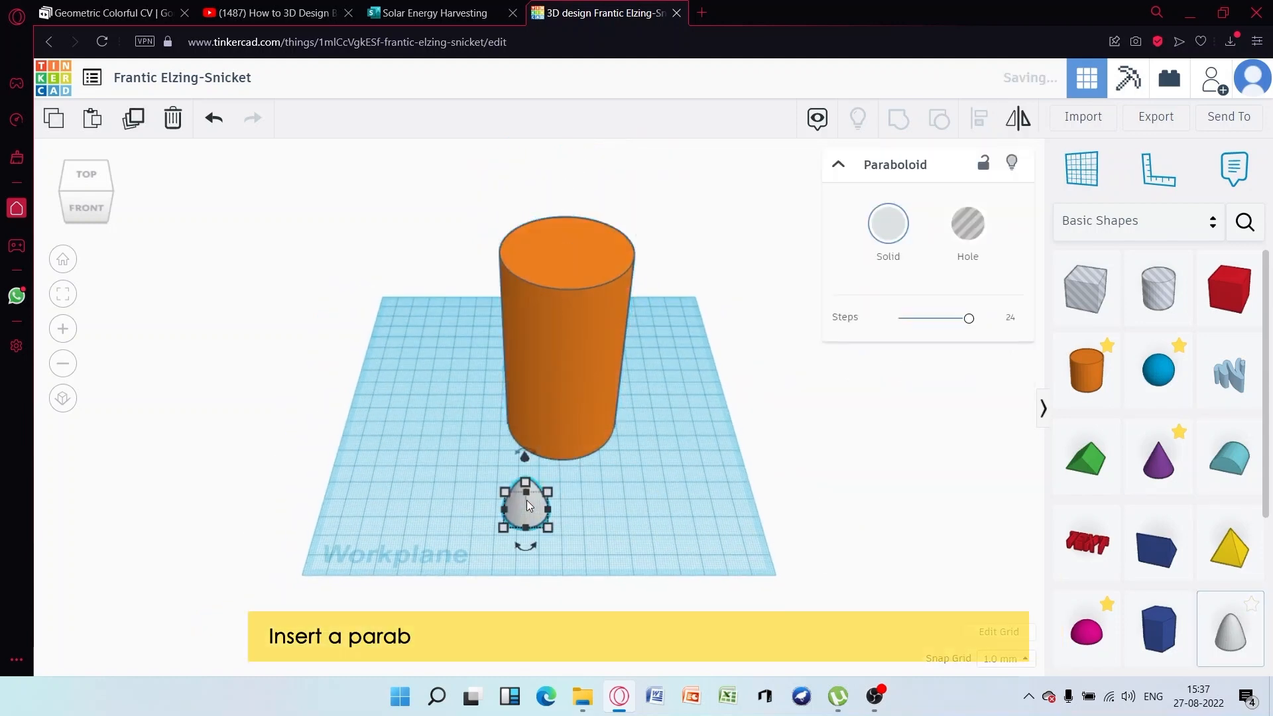
pyautogui.moveTo(532, 451); pyautogui.dragTo(532, 449)
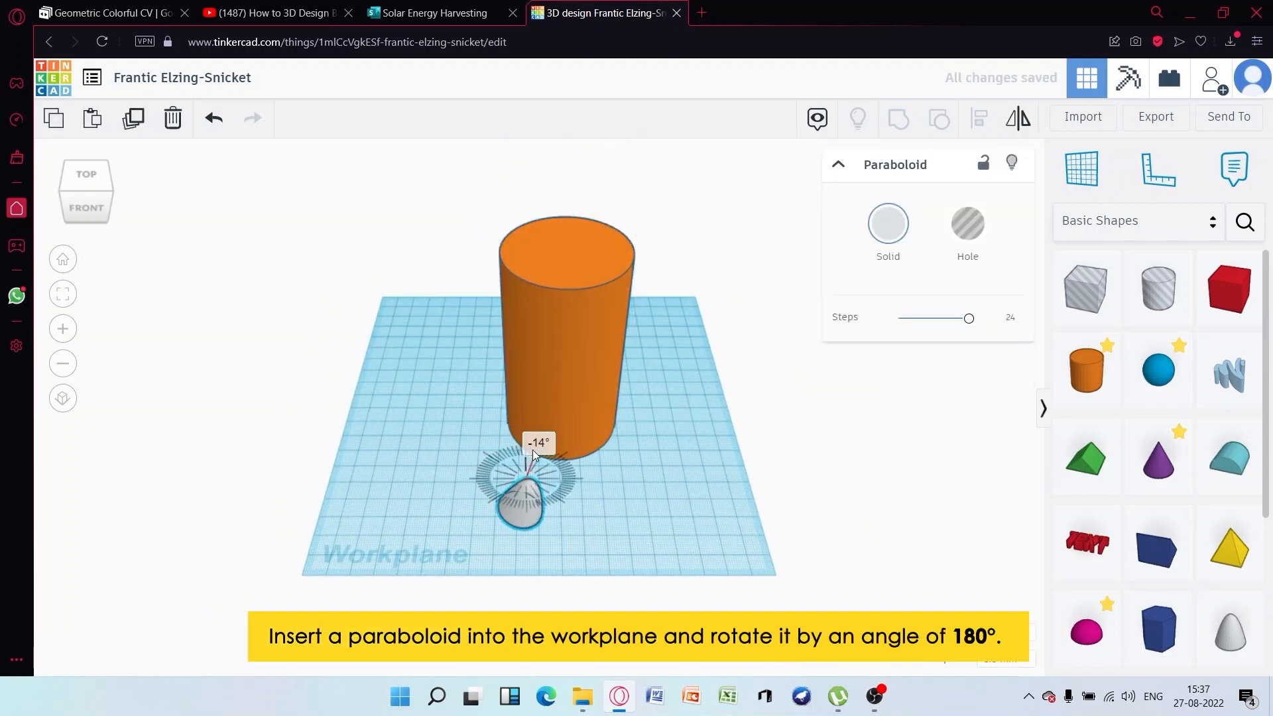
pyautogui.click(541, 443)
pyautogui.write('180')
pyautogui.press('Return')
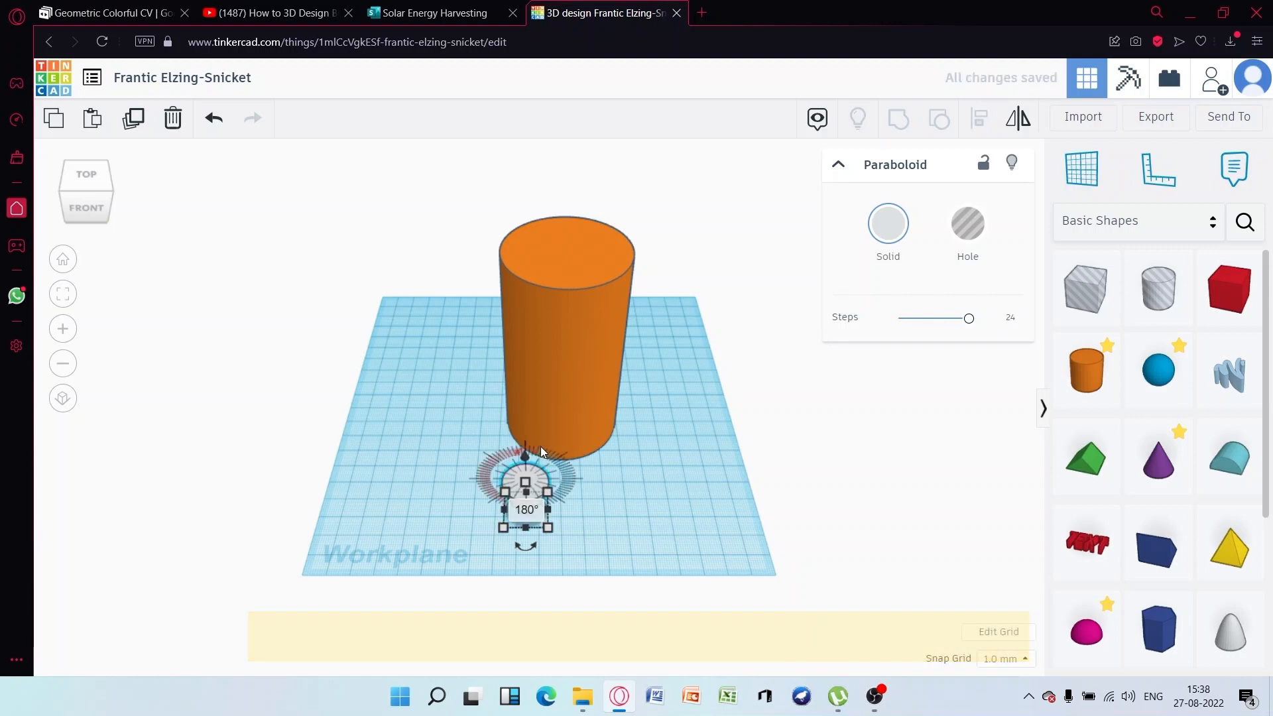
pyautogui.click(610, 524)
# Resize the inverted paraboloid to 10 × 10 mm with a height of 5 mm
pyautogui.click(535, 499)
pyautogui.moveTo(547, 526)
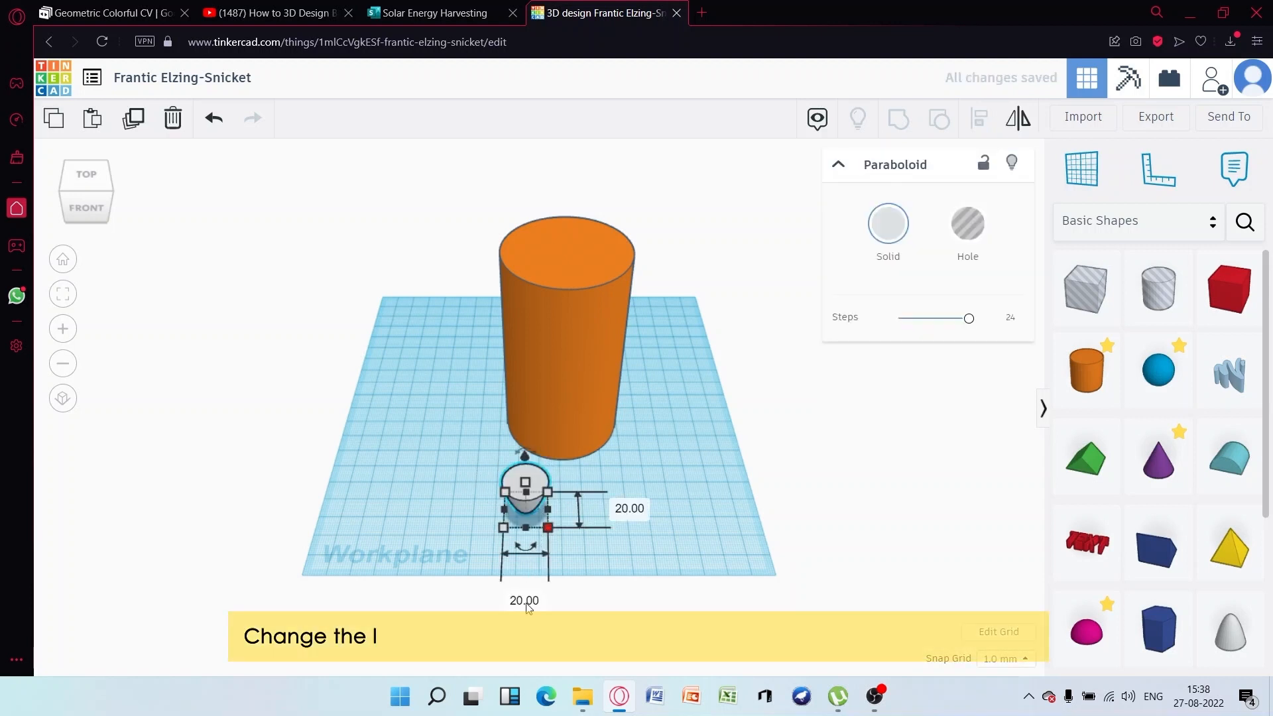
pyautogui.click(524, 600)
pyautogui.write('5')
pyautogui.press('Return')
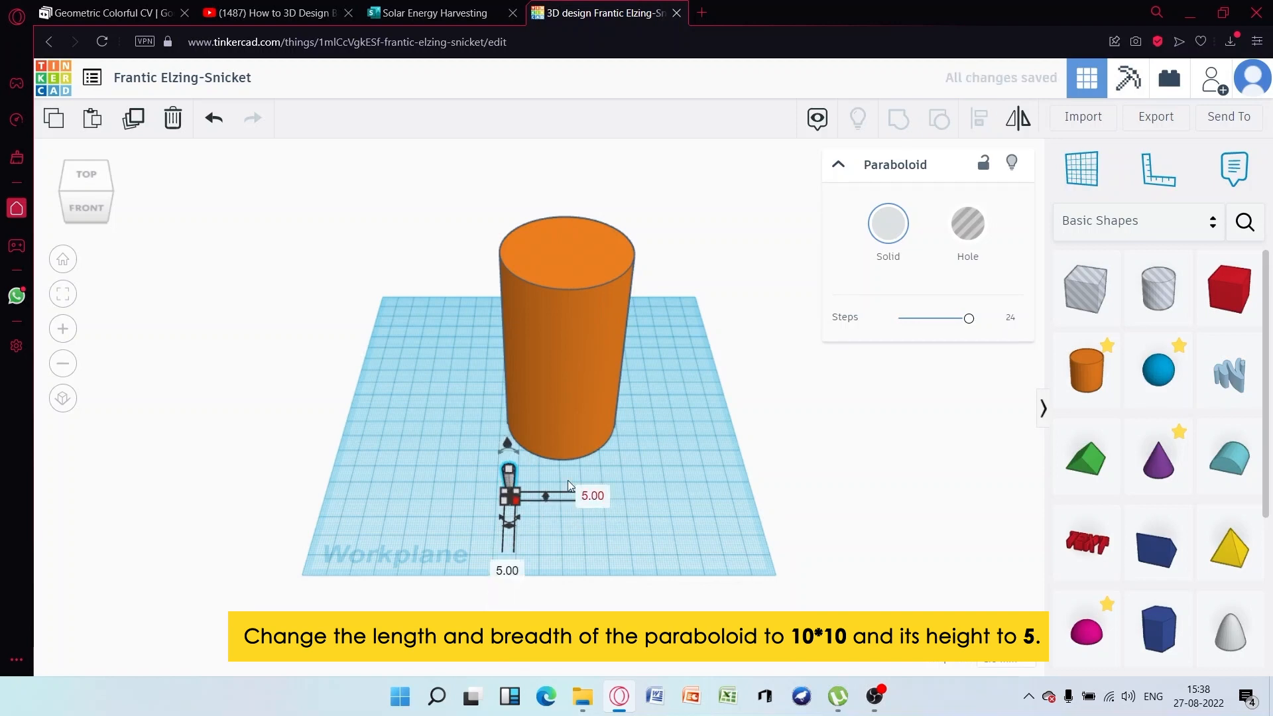
pyautogui.moveTo(511, 474)
pyautogui.write('5')
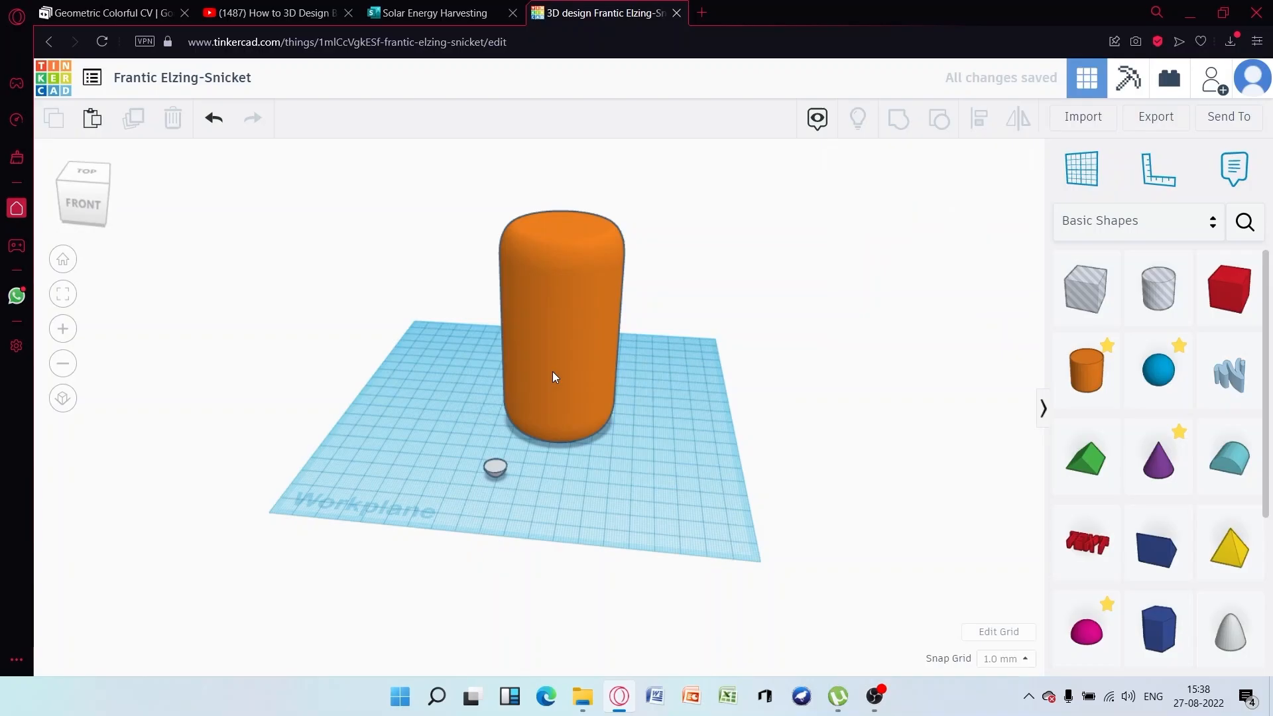
# Raise the orange cylinder above the workplane to leave room for feet underneath
pyautogui.click(551, 372)
pyautogui.moveTo(565, 182); pyautogui.dragTo(564, 140)
pyautogui.moveTo(650, 395); pyautogui.dragTo(428, 413, button='right')
# Move the paraboloid beneath the raised cylinder and make three copies of it
pyautogui.click(427, 412)
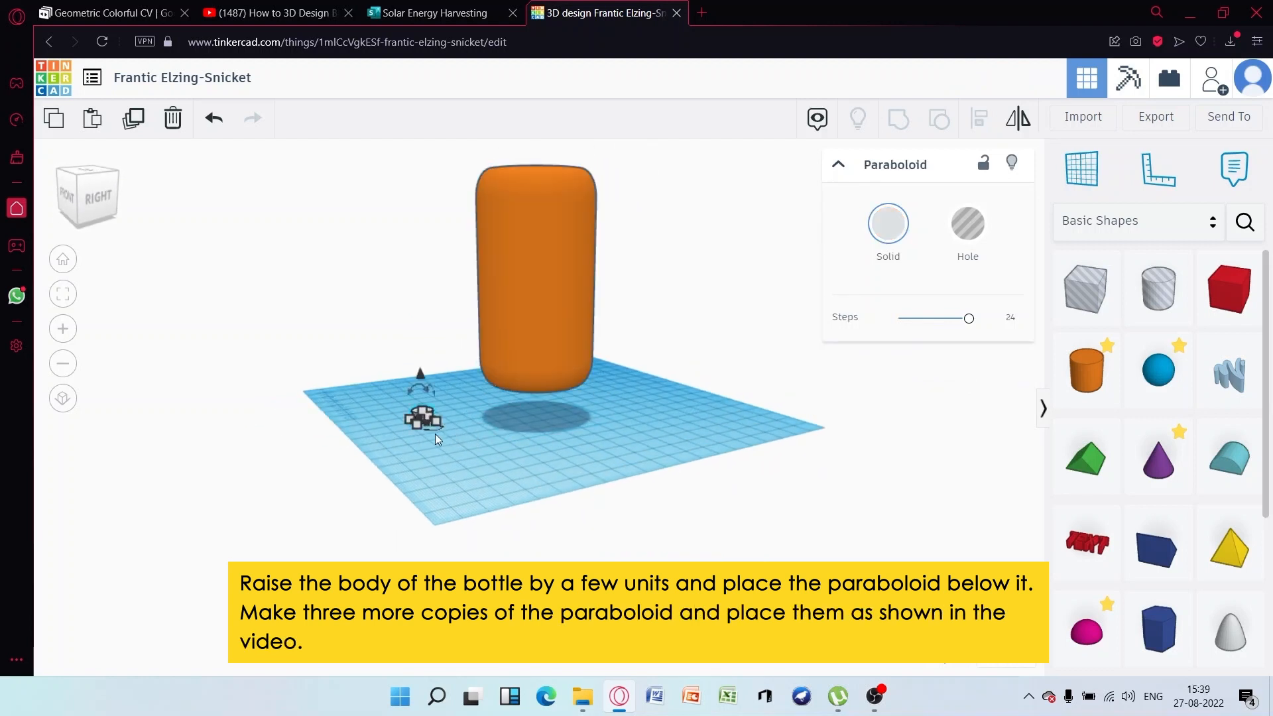
pyautogui.moveTo(427, 419); pyautogui.dragTo(511, 407)
pyautogui.moveTo(514, 408); pyautogui.dragTo(296, 193, button='right')
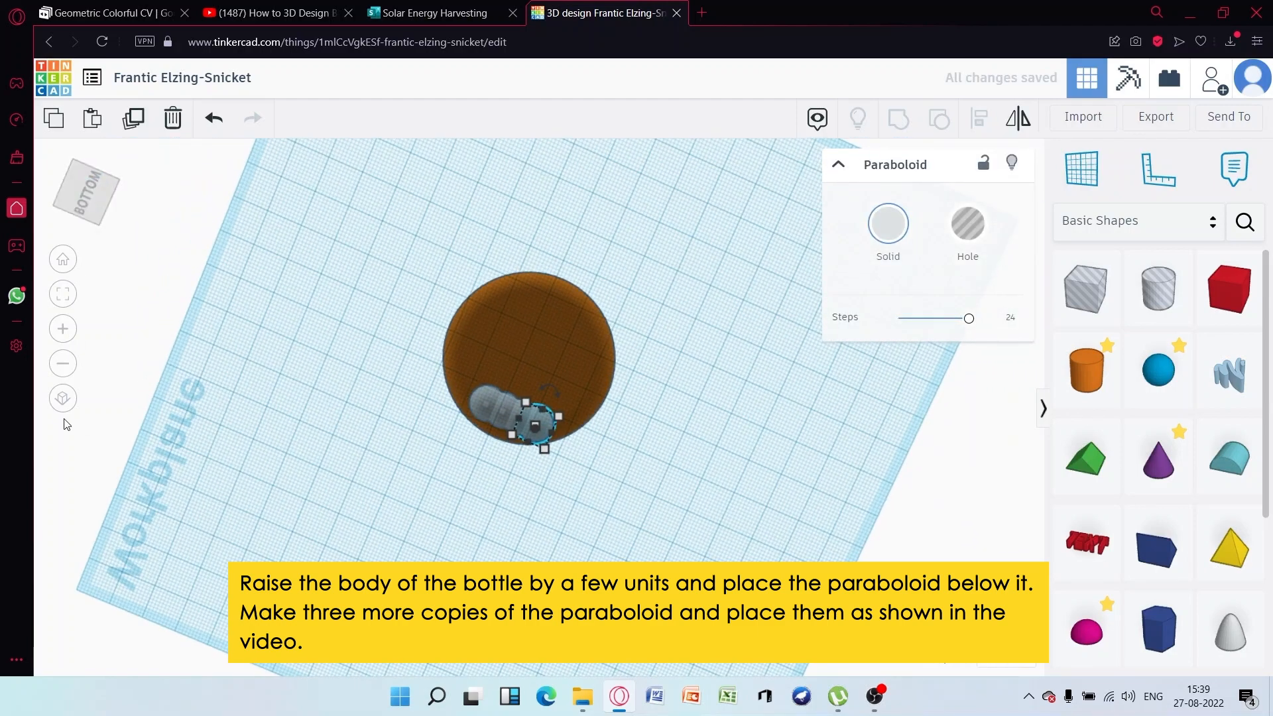
# Spread the four paraboloids apart as roughly evenly spaced feet under the cylinder's base
pyautogui.click(63, 398)
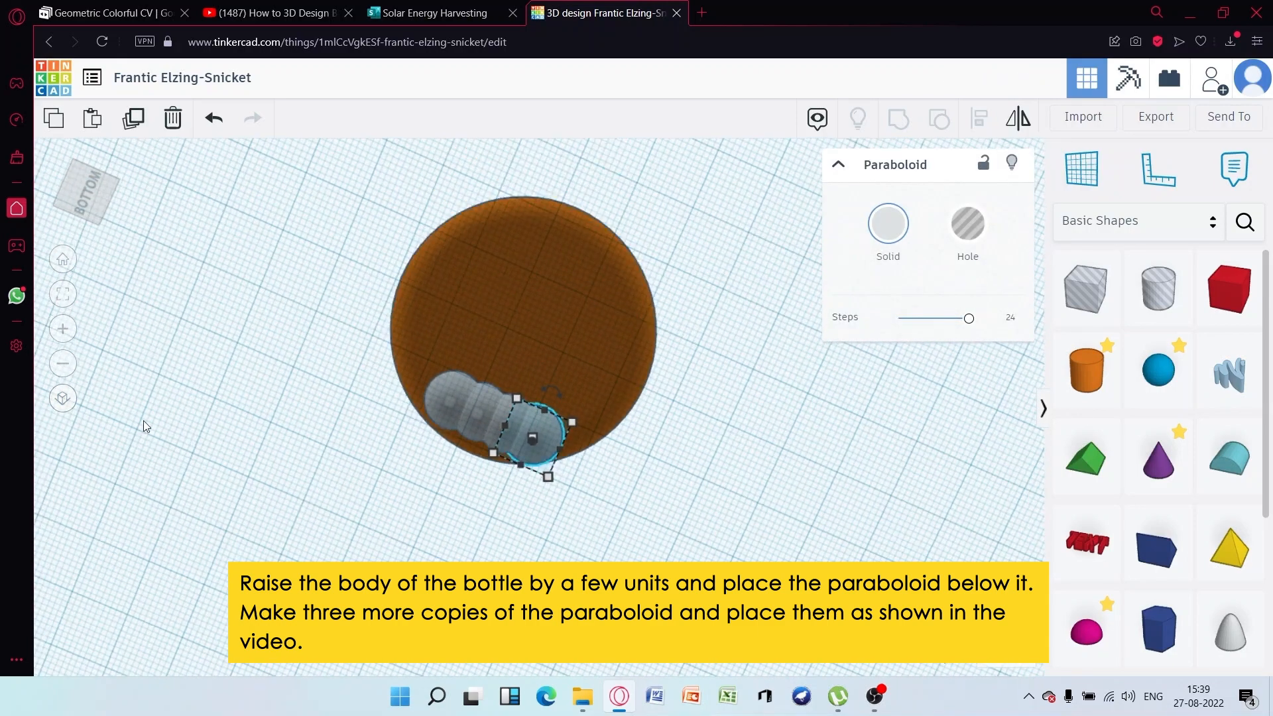
pyautogui.moveTo(545, 427); pyautogui.dragTo(567, 249)
pyautogui.moveTo(522, 412); pyautogui.dragTo(597, 361)
pyautogui.moveTo(448, 396); pyautogui.dragTo(444, 306)
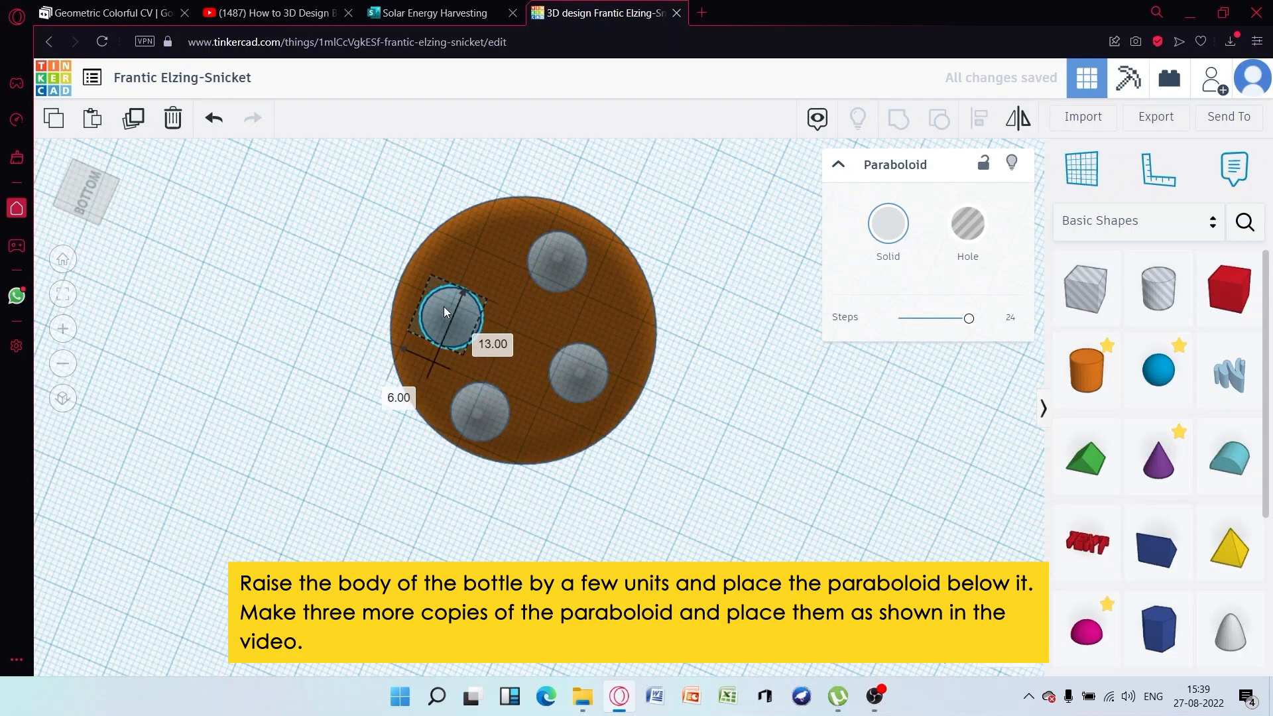
pyautogui.moveTo(507, 418); pyautogui.dragTo(496, 403)
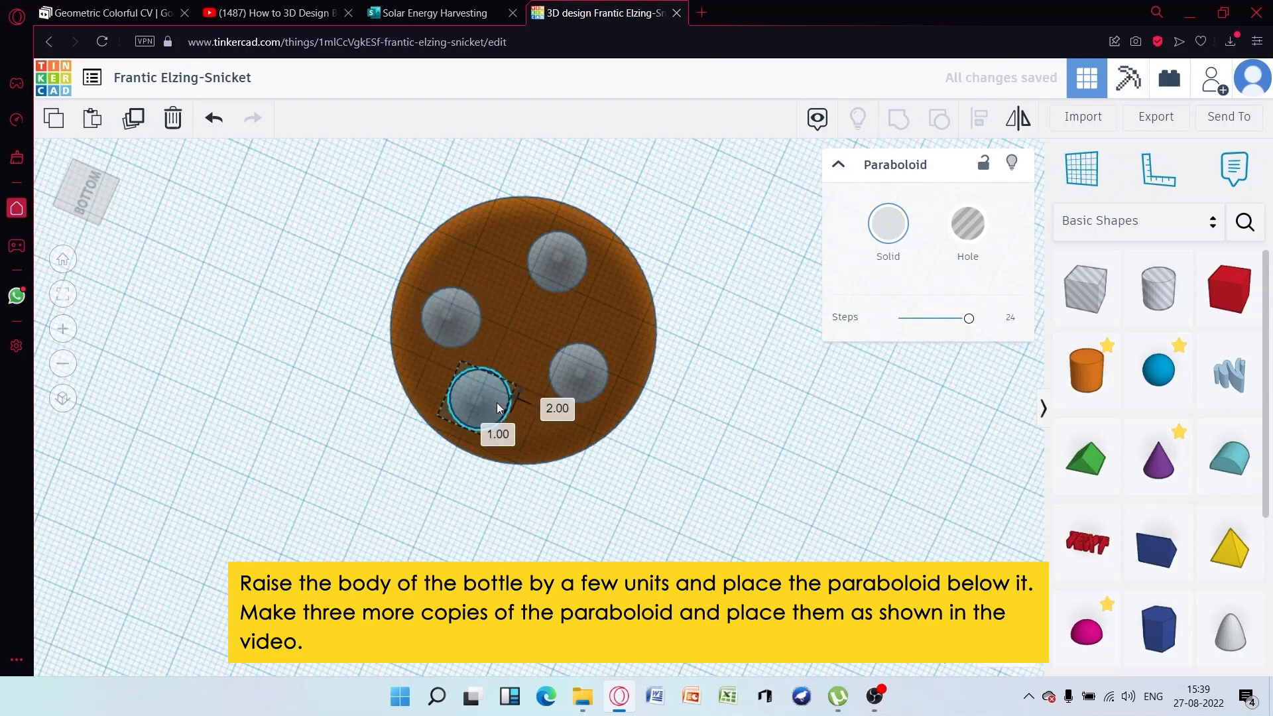
pyautogui.moveTo(593, 379); pyautogui.dragTo(602, 369)
pyautogui.moveTo(463, 328); pyautogui.dragTo(464, 318)
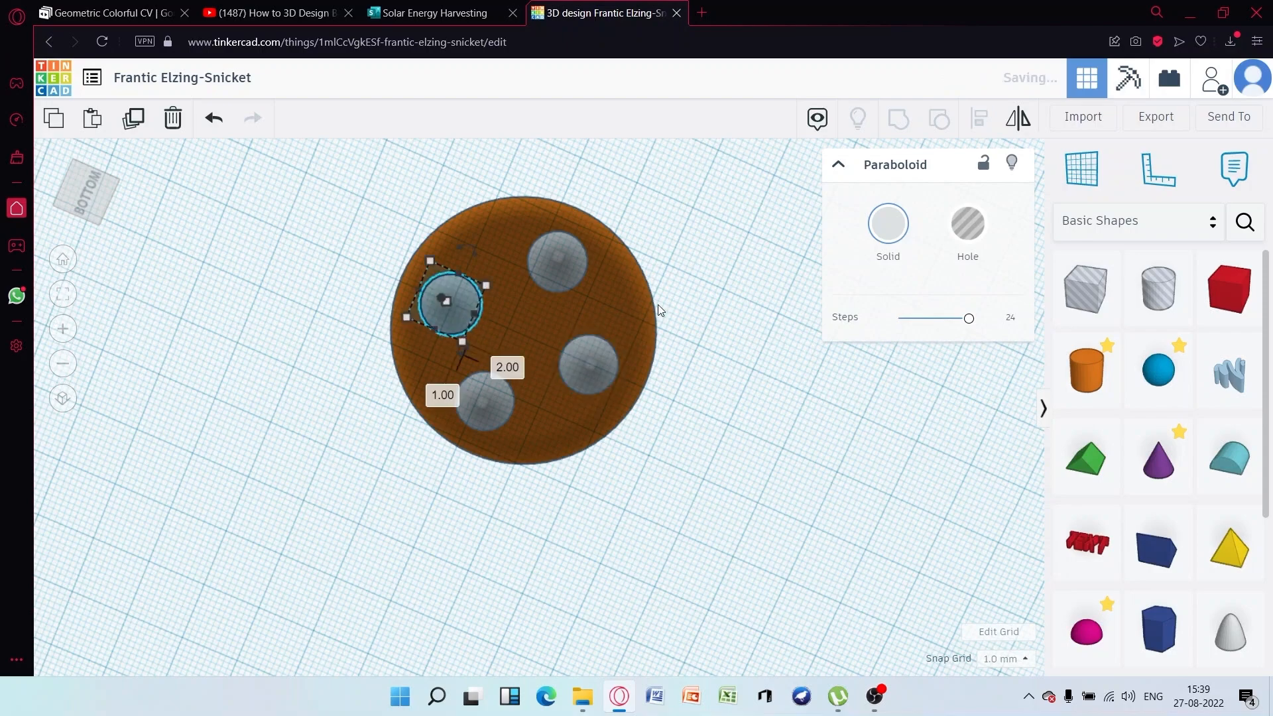
# Lower the cylinder until its base rests on the four paraboloid feet
pyautogui.click(700, 360)
pyautogui.moveTo(700, 361); pyautogui.dragTo(630, 325, button='right')
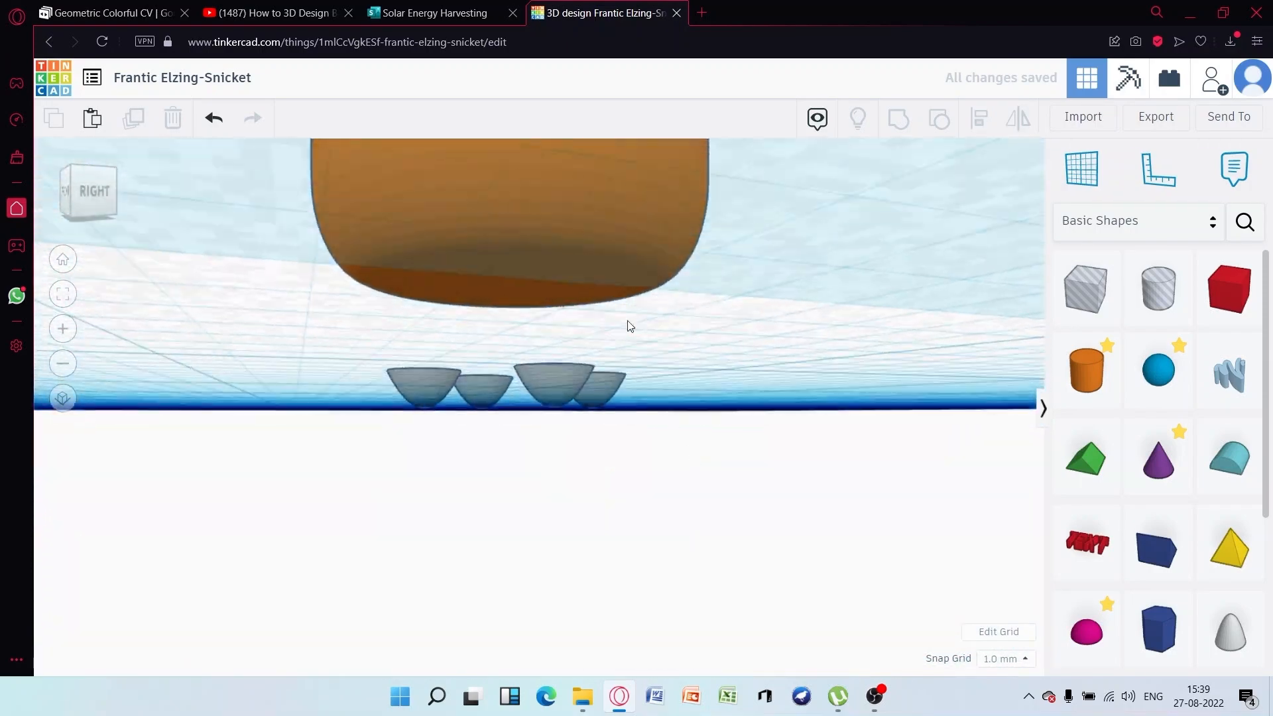
pyautogui.scroll(-5, 579, 249)
pyautogui.click(551, 243)
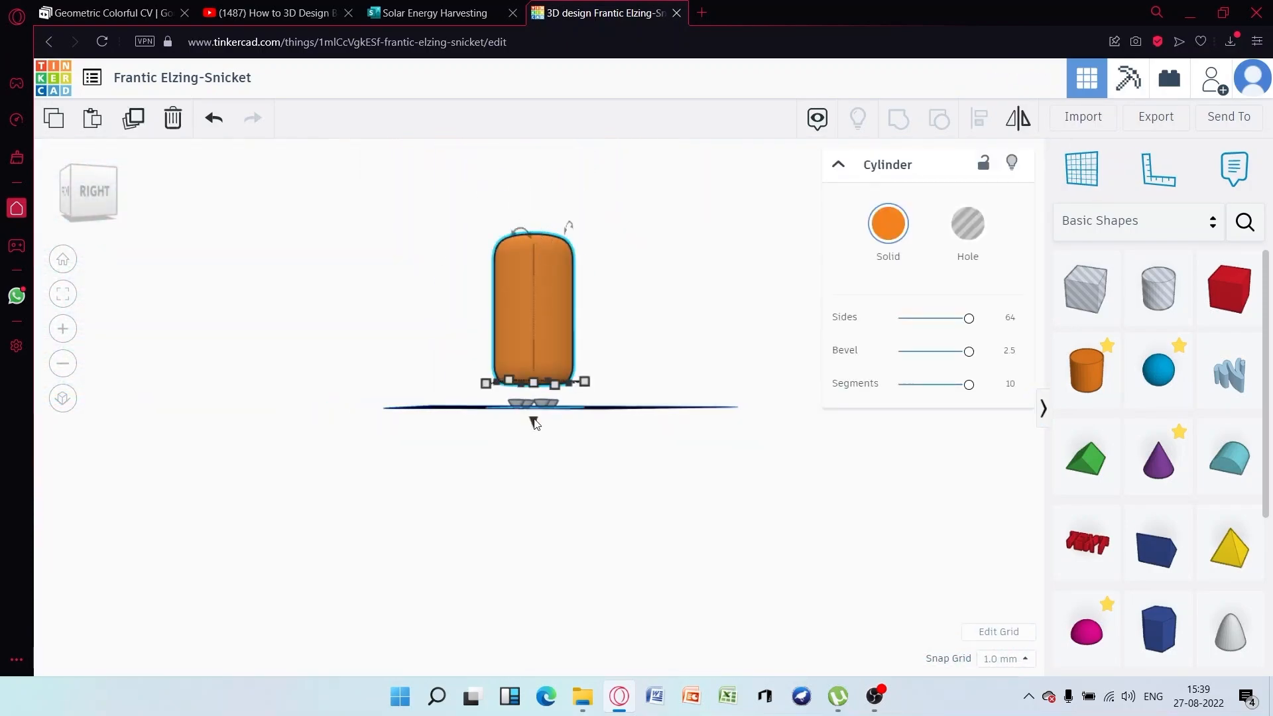
pyautogui.moveTo(534, 421); pyautogui.dragTo(536, 444)
pyautogui.scroll(8, 538, 425)
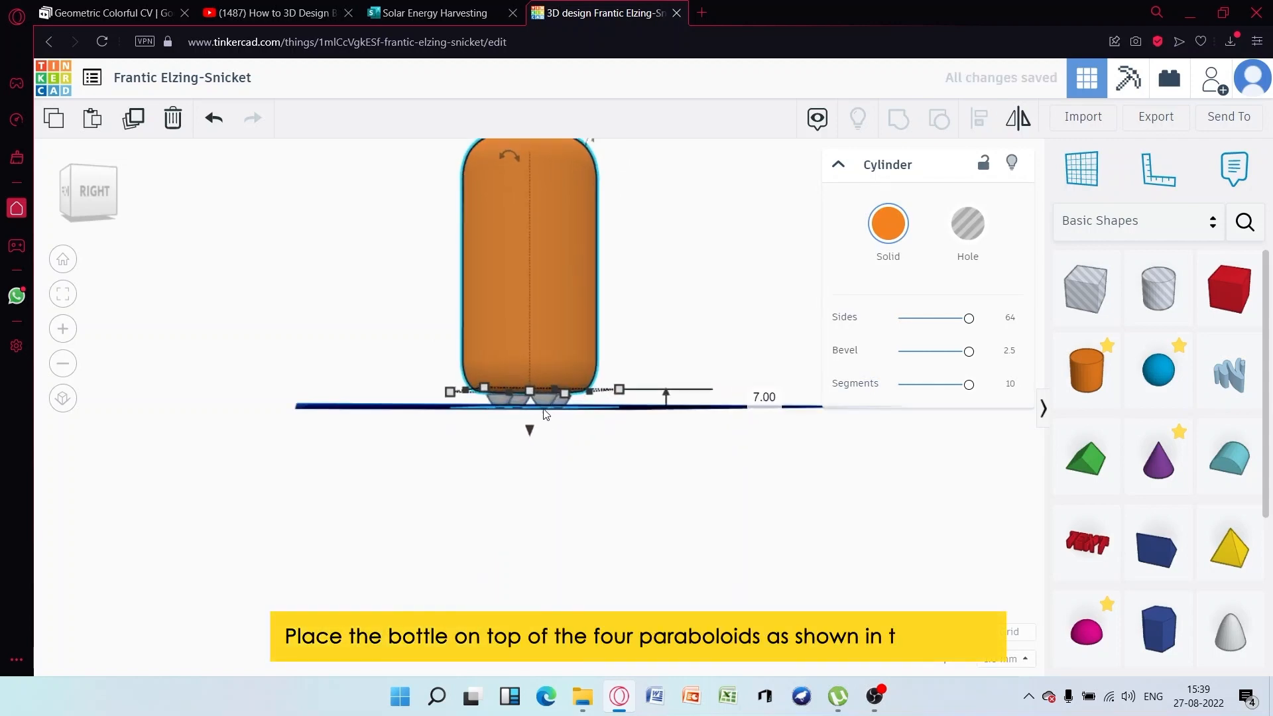
pyautogui.moveTo(515, 416); pyautogui.dragTo(515, 426)
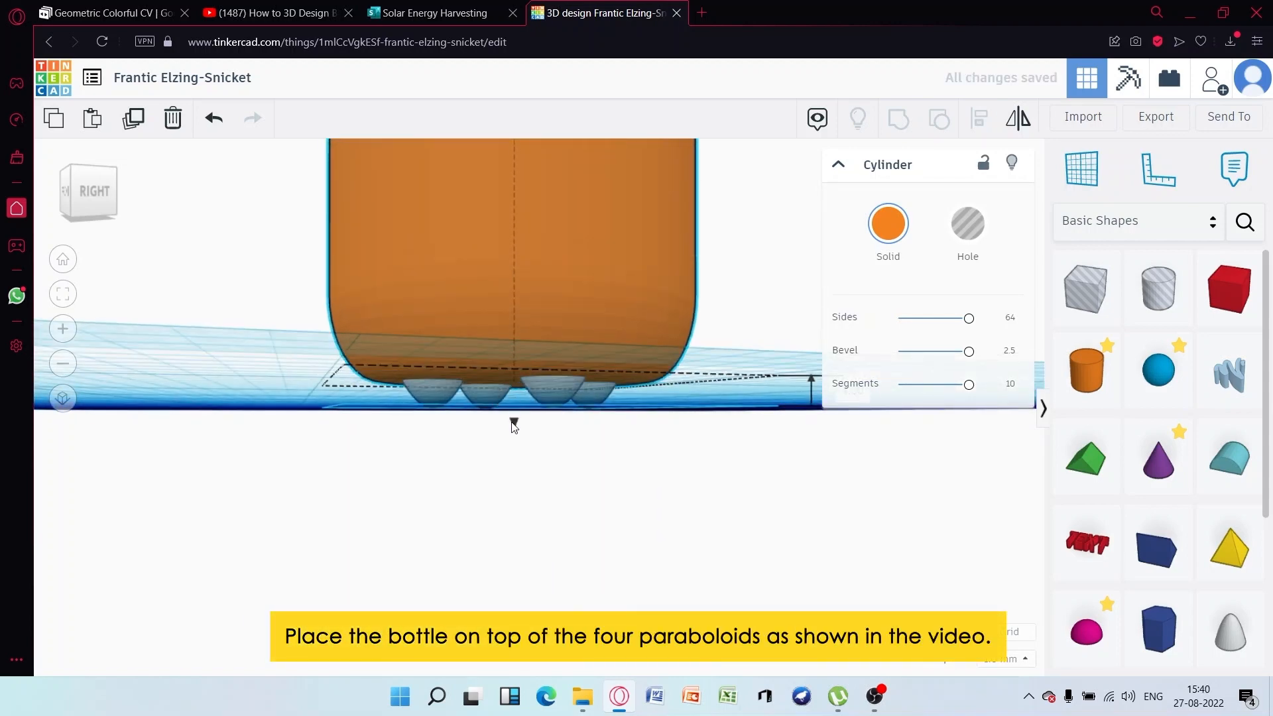
# Group the cylinder and its four paraboloid feet into one shape with the Multicolor option on
pyautogui.click(554, 477)
pyautogui.moveTo(554, 477); pyautogui.dragTo(753, 277, button='right')
pyautogui.moveTo(753, 277); pyautogui.dragTo(299, 436)
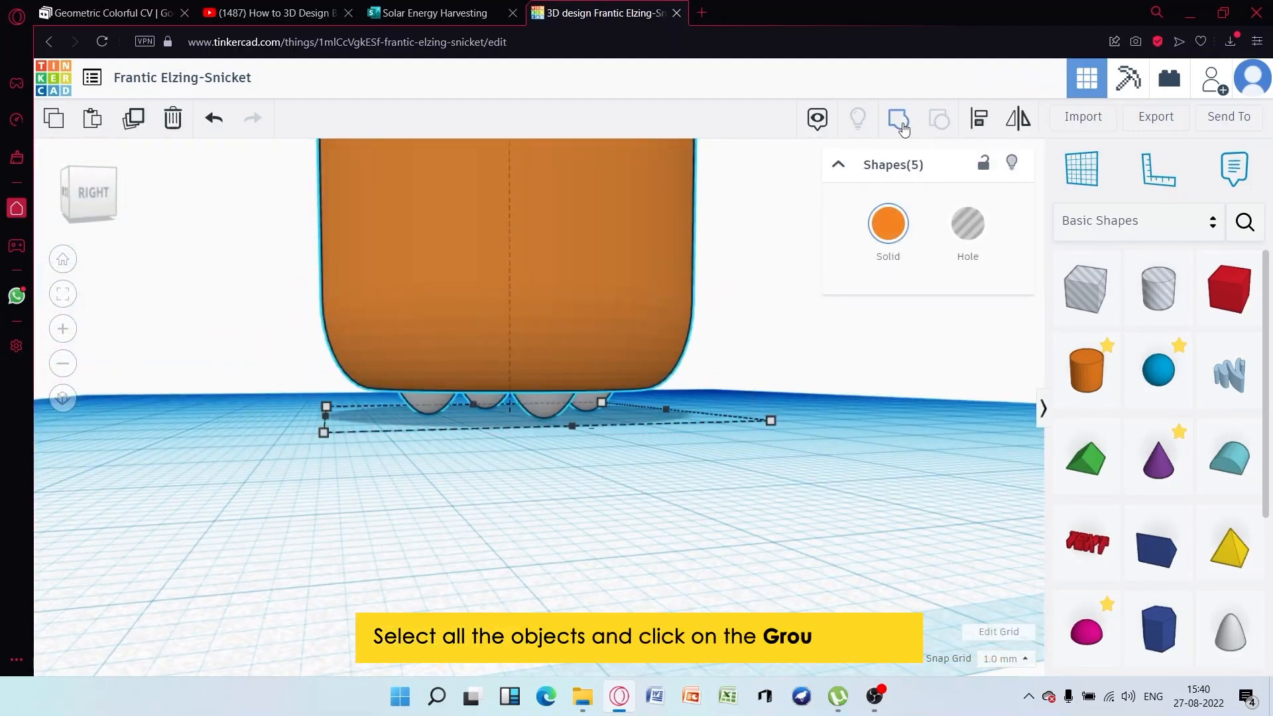
pyautogui.click(898, 118)
pyautogui.click(913, 256)
pyautogui.scroll(-6, 705, 390)
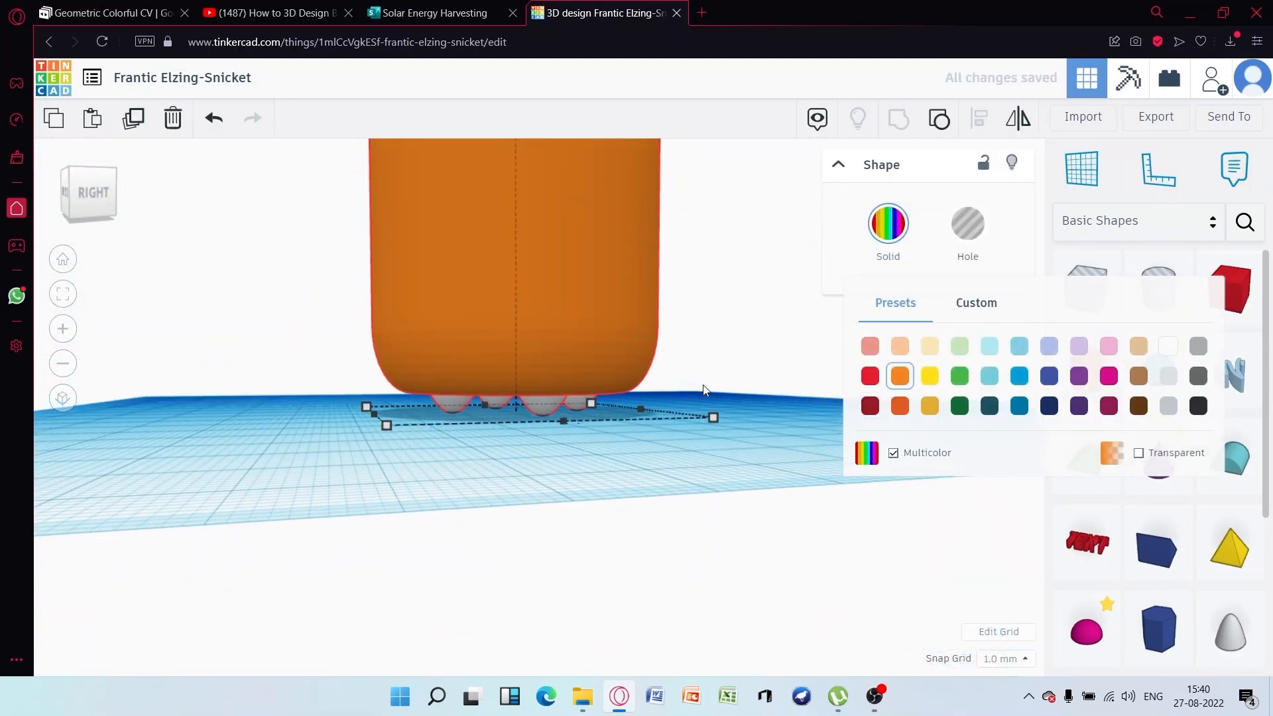
pyautogui.click(727, 333)
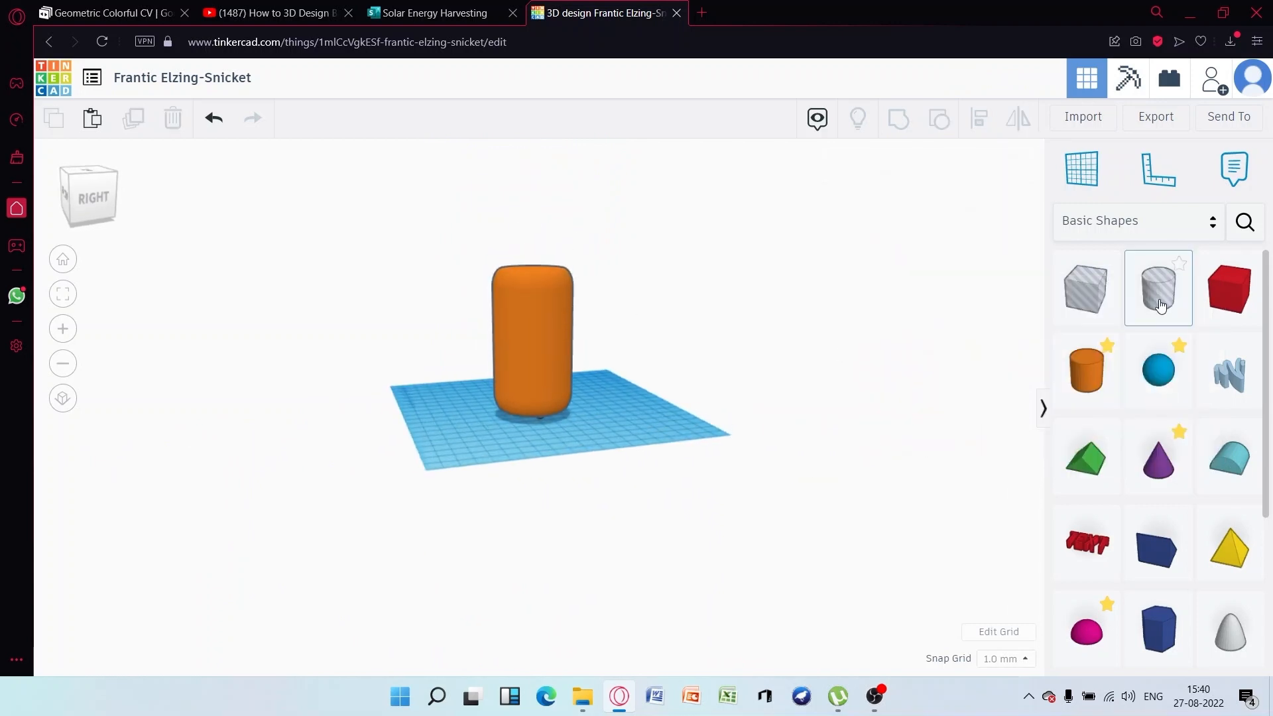
# Insert a hole cylinder beside the bottle body and set its length and width to 53 mm each
pyautogui.moveTo(614, 410); pyautogui.dragTo(636, 411)
pyautogui.click(564, 398)
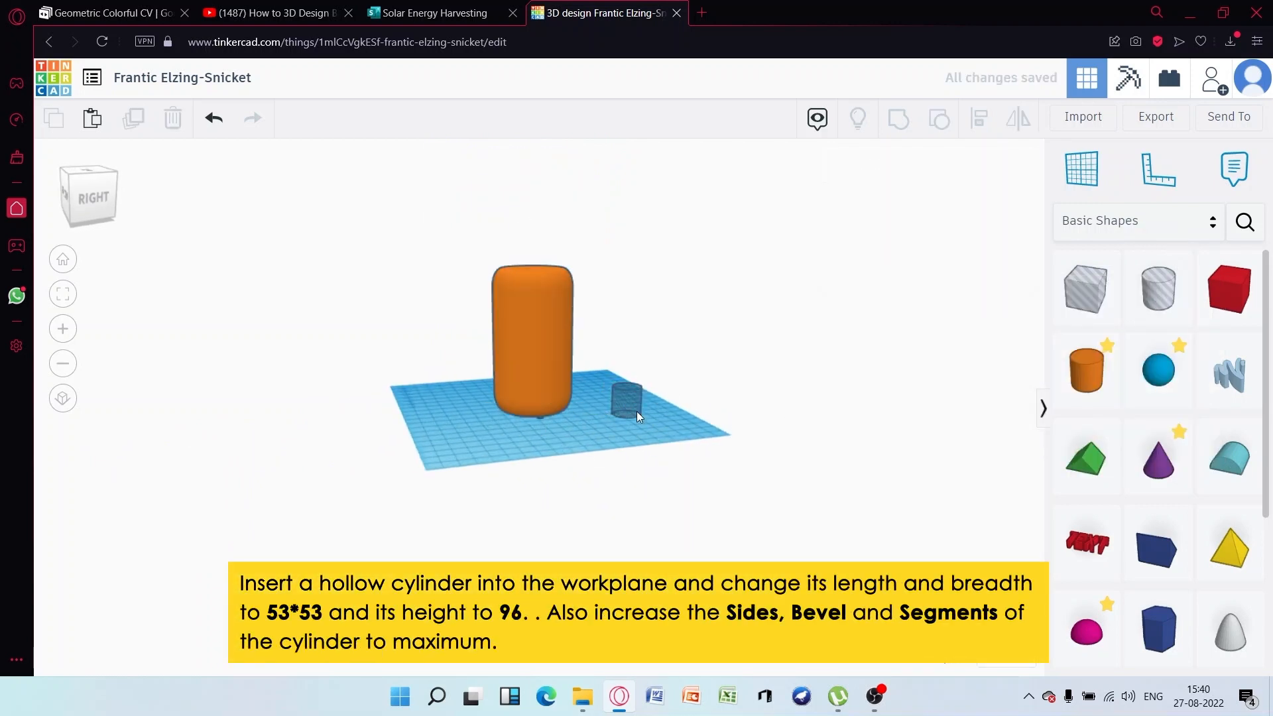
pyautogui.click(635, 411)
pyautogui.write('53')
pyautogui.press('Return')
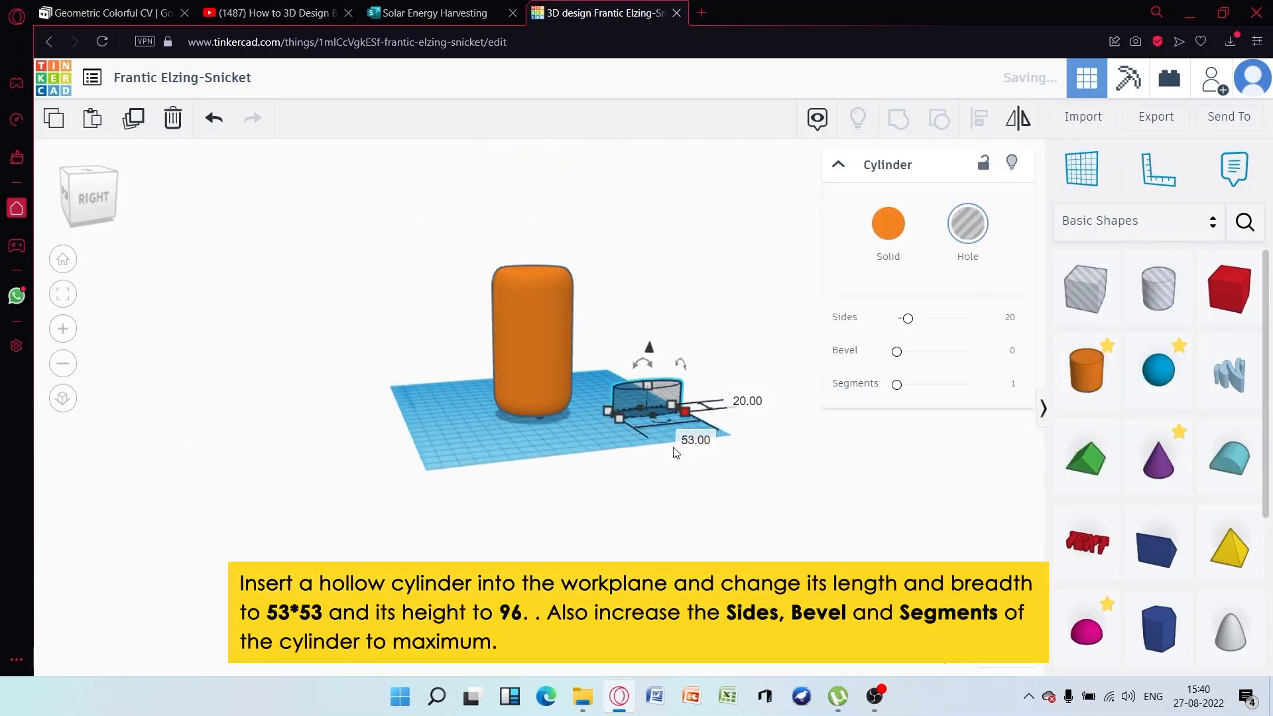
pyautogui.click(738, 403)
pyautogui.write('53')
pyautogui.press('Return')
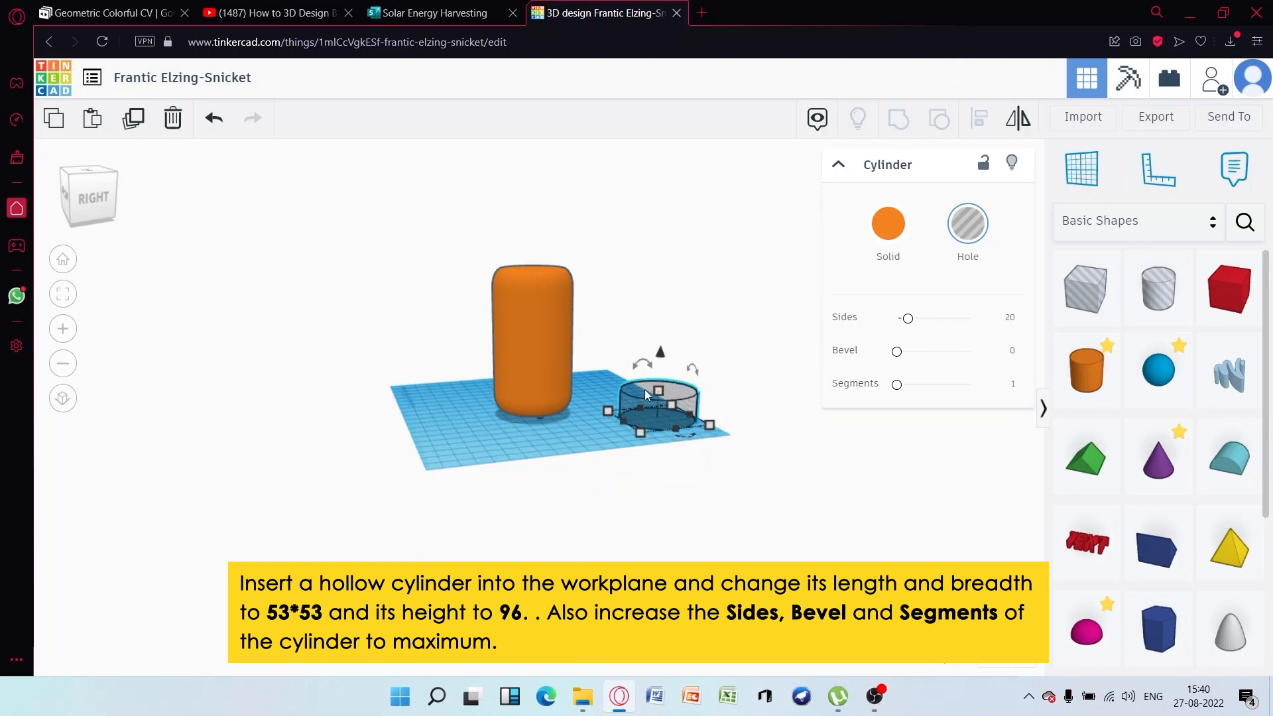
# Set the hole cylinder's height to 100 mm
pyautogui.click(658, 390)
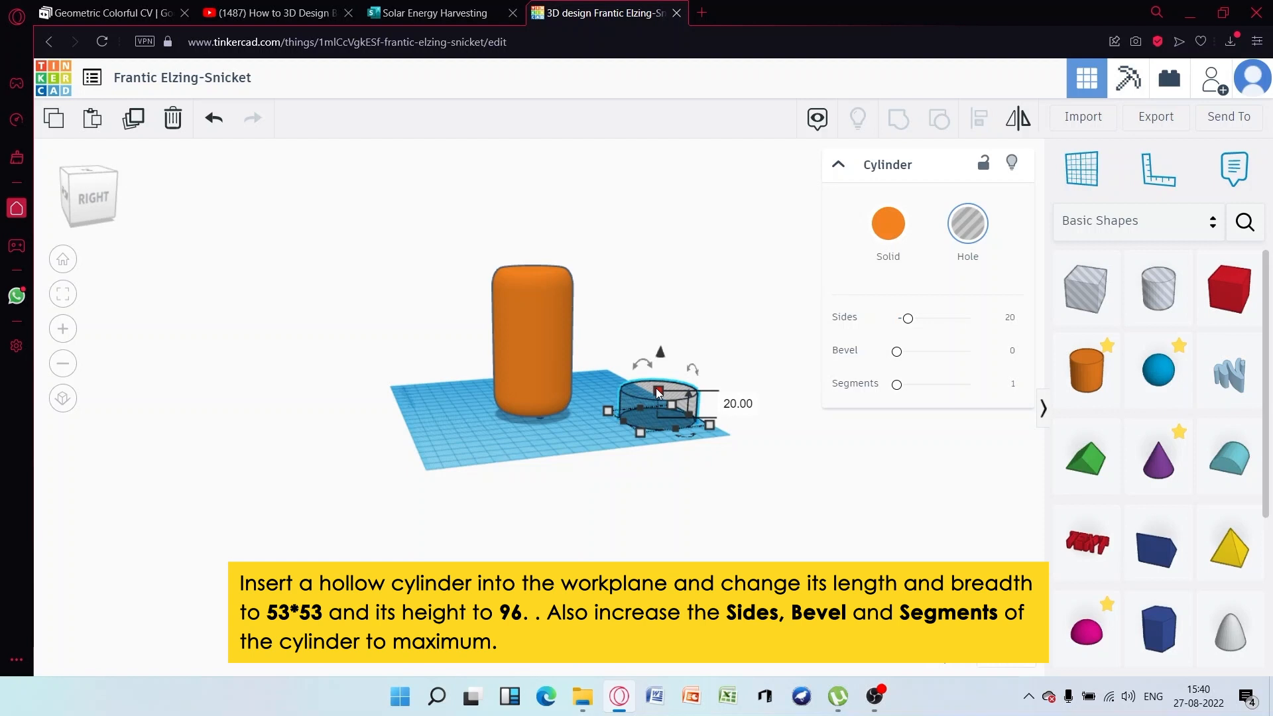
pyautogui.click(735, 405)
pyautogui.write('900')
pyautogui.press('Return')
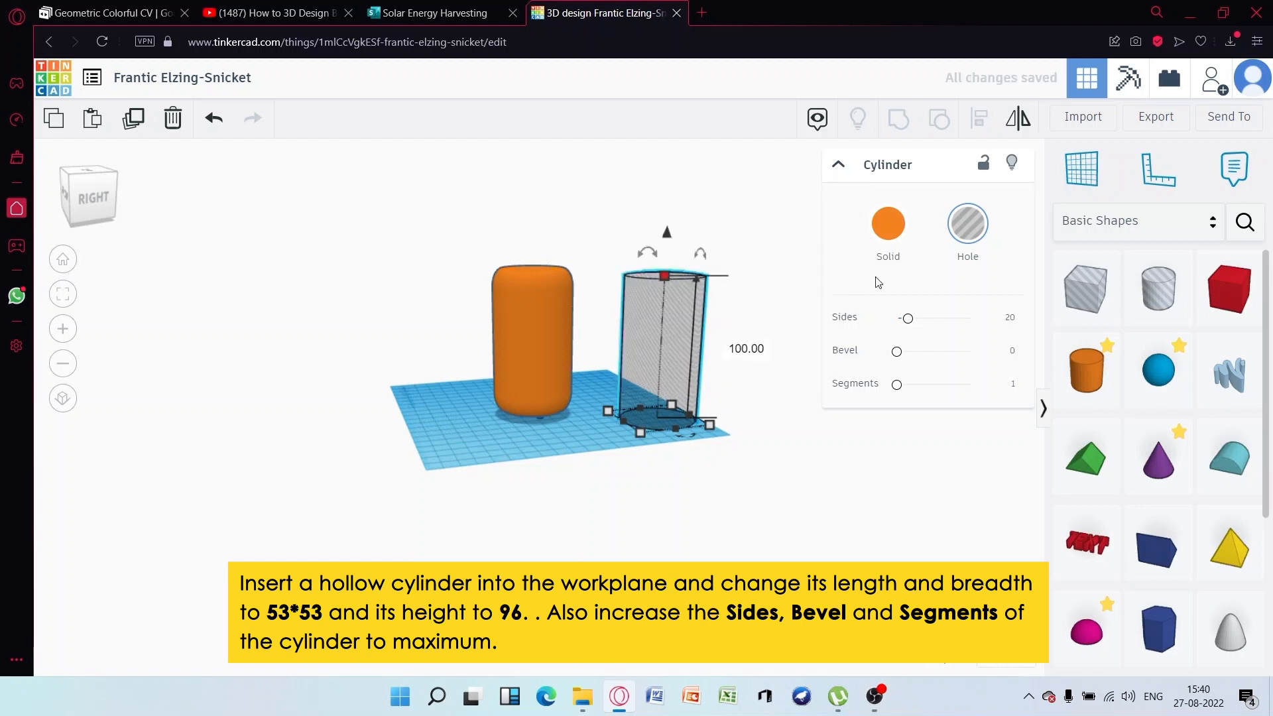
# Set the hole cylinder's sides to 64, bevel to 2.5 and segments to 10
pyautogui.moveTo(908, 320); pyautogui.dragTo(970, 318)
pyautogui.moveTo(896, 351); pyautogui.dragTo(971, 351)
pyautogui.moveTo(896, 385); pyautogui.dragTo(1026, 390)
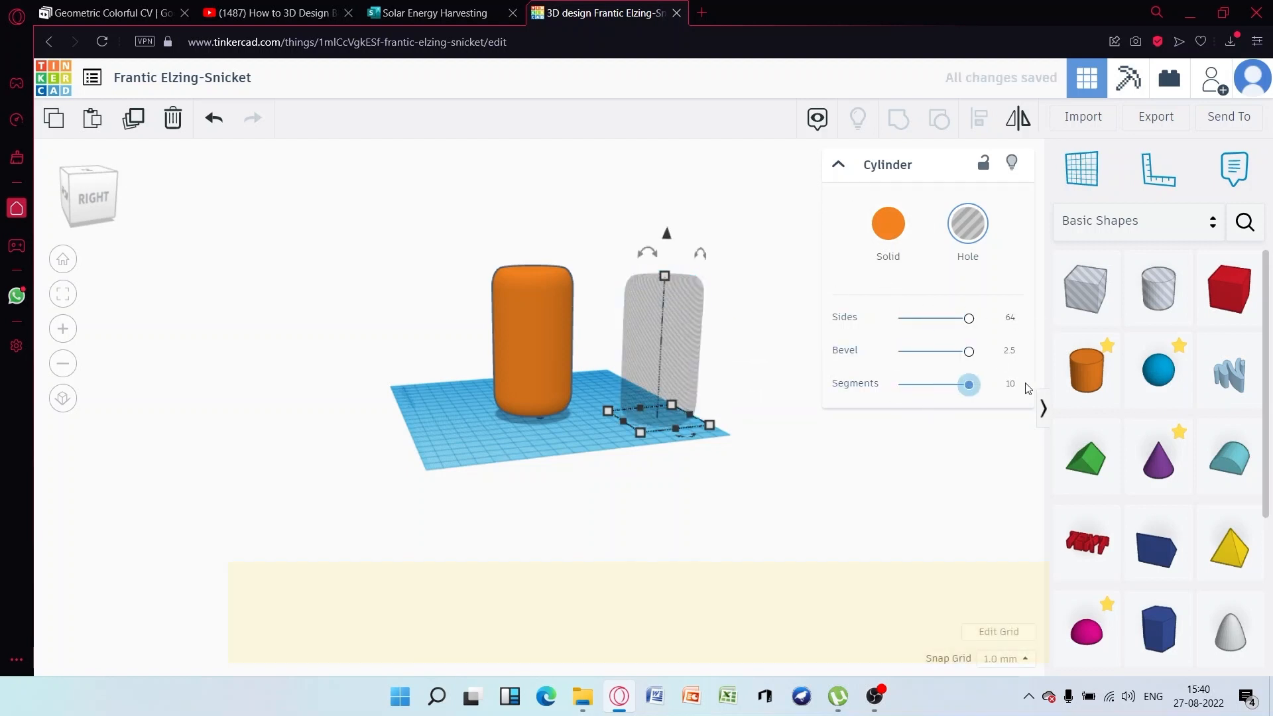
# Raise the hole cylinder off the workplane and move it over the orange bottle body
pyautogui.moveTo(764, 350); pyautogui.dragTo(751, 368, button='right')
pyautogui.click(683, 345)
pyautogui.moveTo(675, 254); pyautogui.dragTo(680, 201)
pyautogui.moveTo(692, 321); pyautogui.dragTo(557, 315)
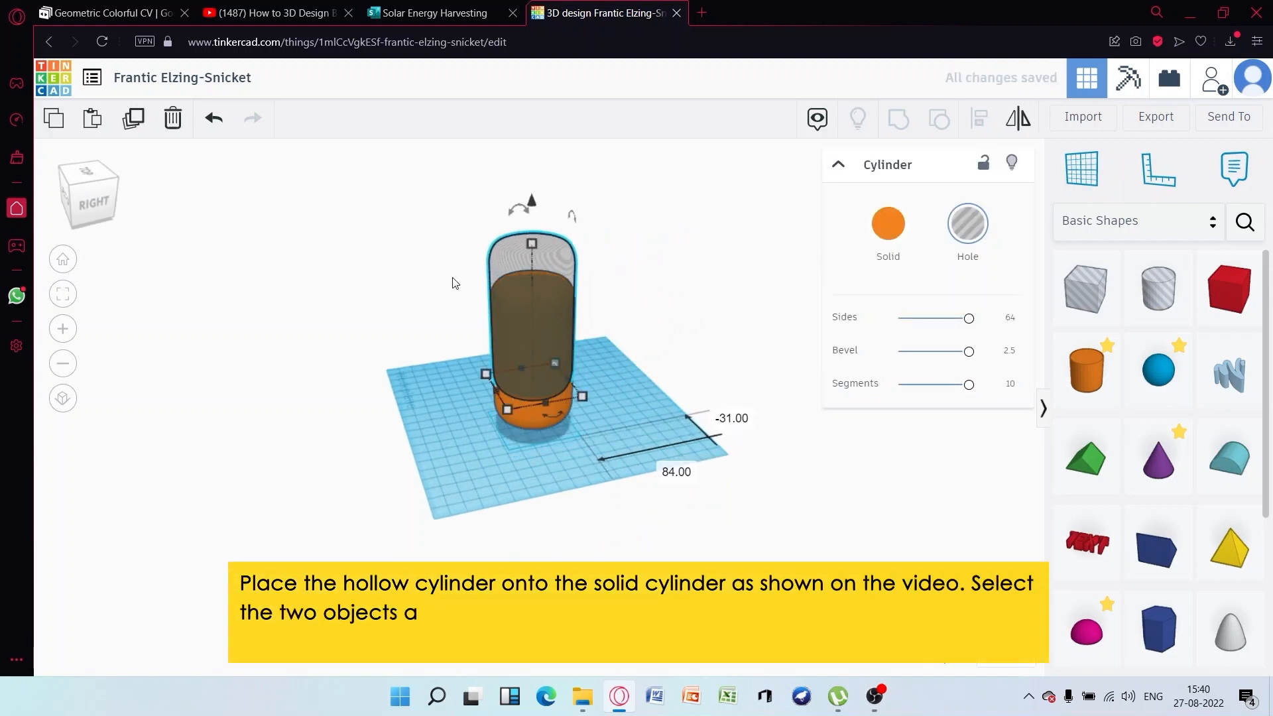
# Select the hole cylinder and the bottle body and align their centres in both horizontal directions
pyautogui.click(455, 284)
pyautogui.moveTo(449, 254); pyautogui.dragTo(649, 393)
pyautogui.click(979, 121)
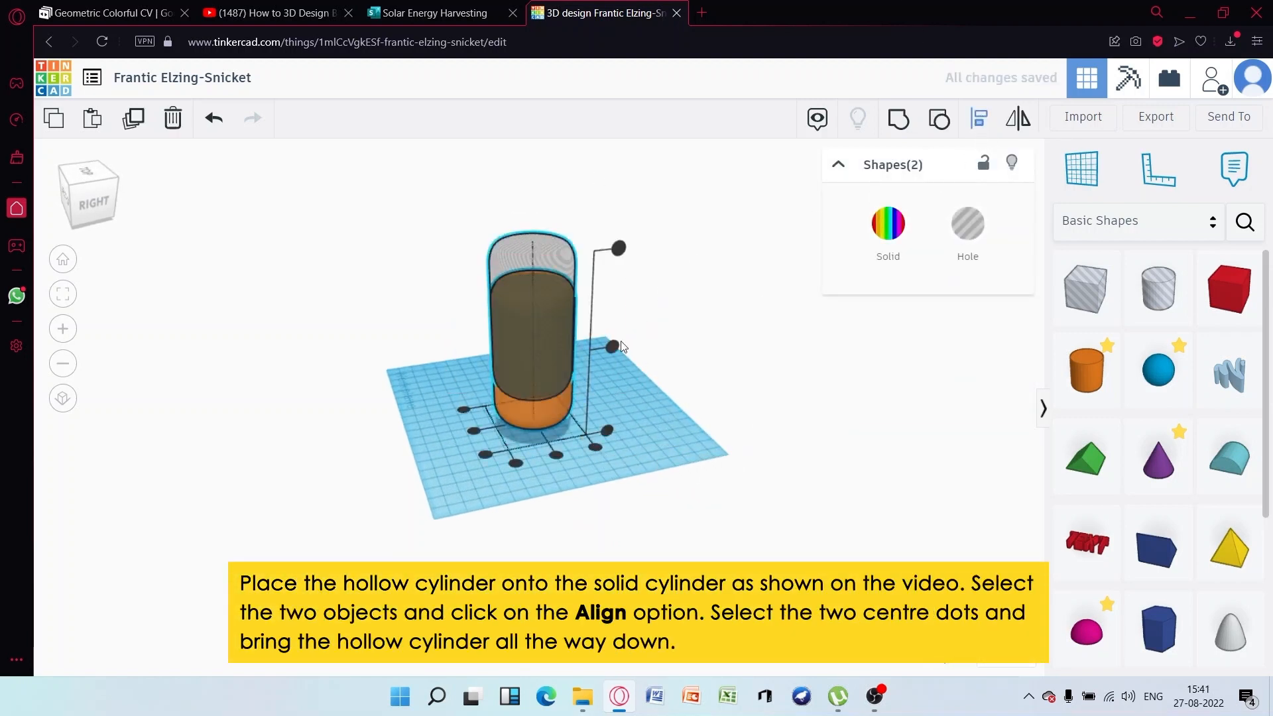
pyautogui.click(558, 452)
pyautogui.click(472, 431)
pyautogui.moveTo(668, 332); pyautogui.dragTo(679, 284, button='right')
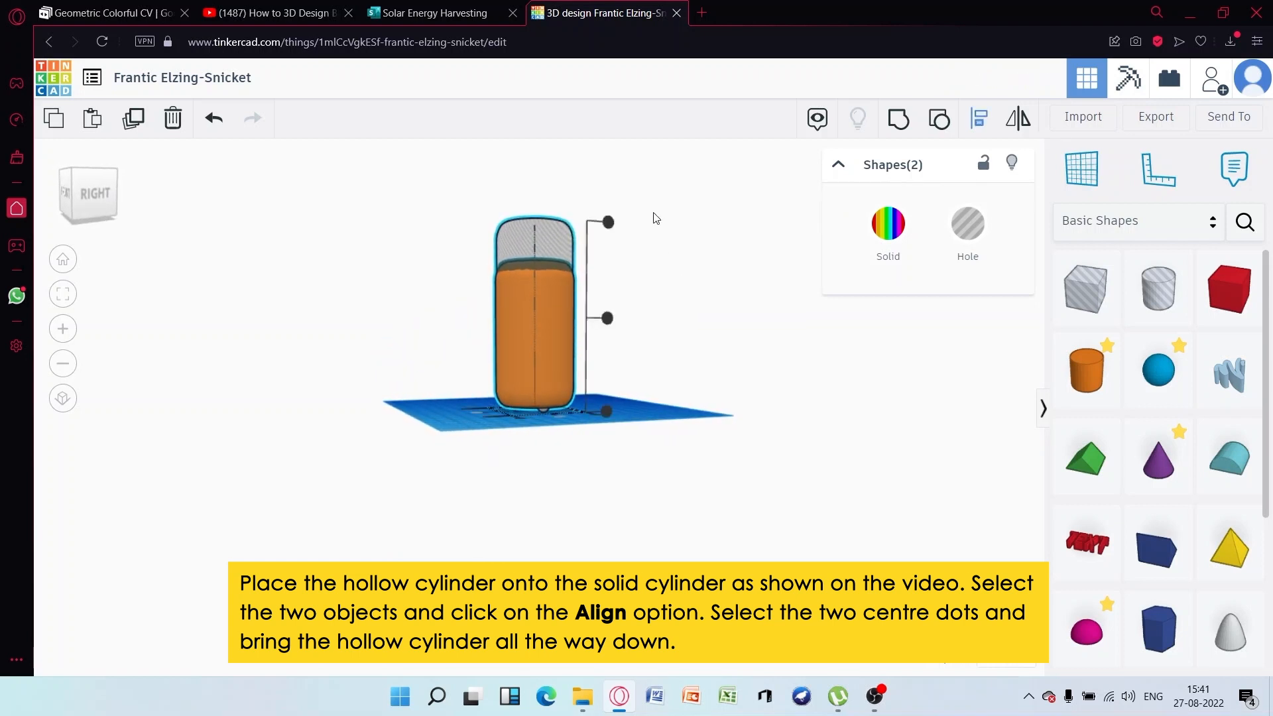
# Shorten the hole cylinder to 70 mm from its upper end and group it with the orange body to hollow out the bottle
pyautogui.click(553, 237)
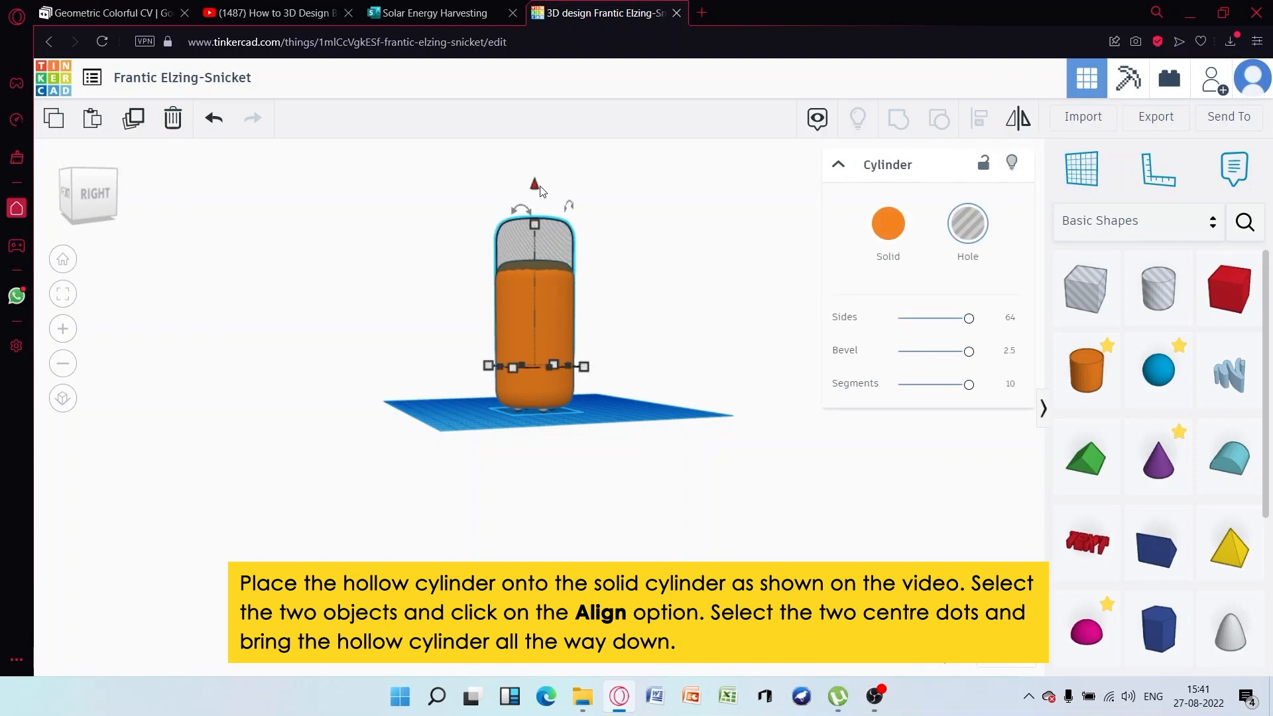
pyautogui.moveTo(536, 186); pyautogui.dragTo(539, 264)
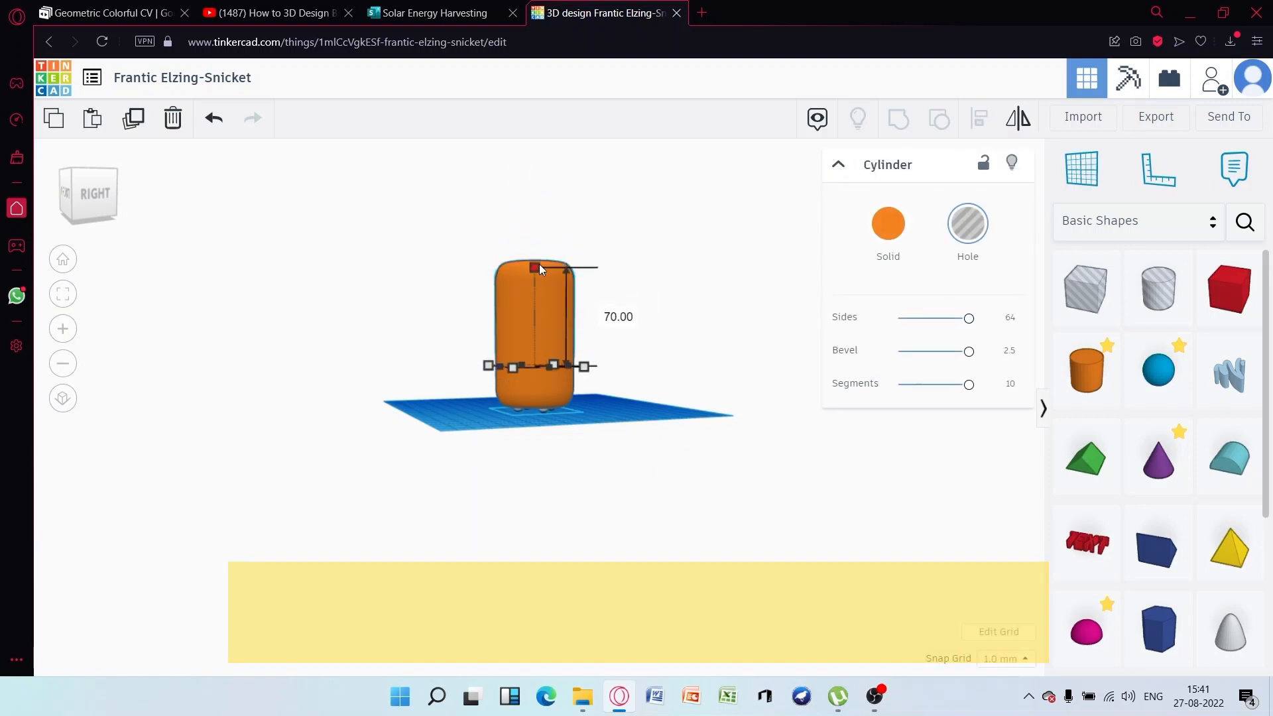
pyautogui.moveTo(637, 196); pyautogui.dragTo(457, 295)
pyautogui.click(897, 119)
pyautogui.click(629, 250)
pyautogui.moveTo(628, 250); pyautogui.dragTo(661, 305, button='right')
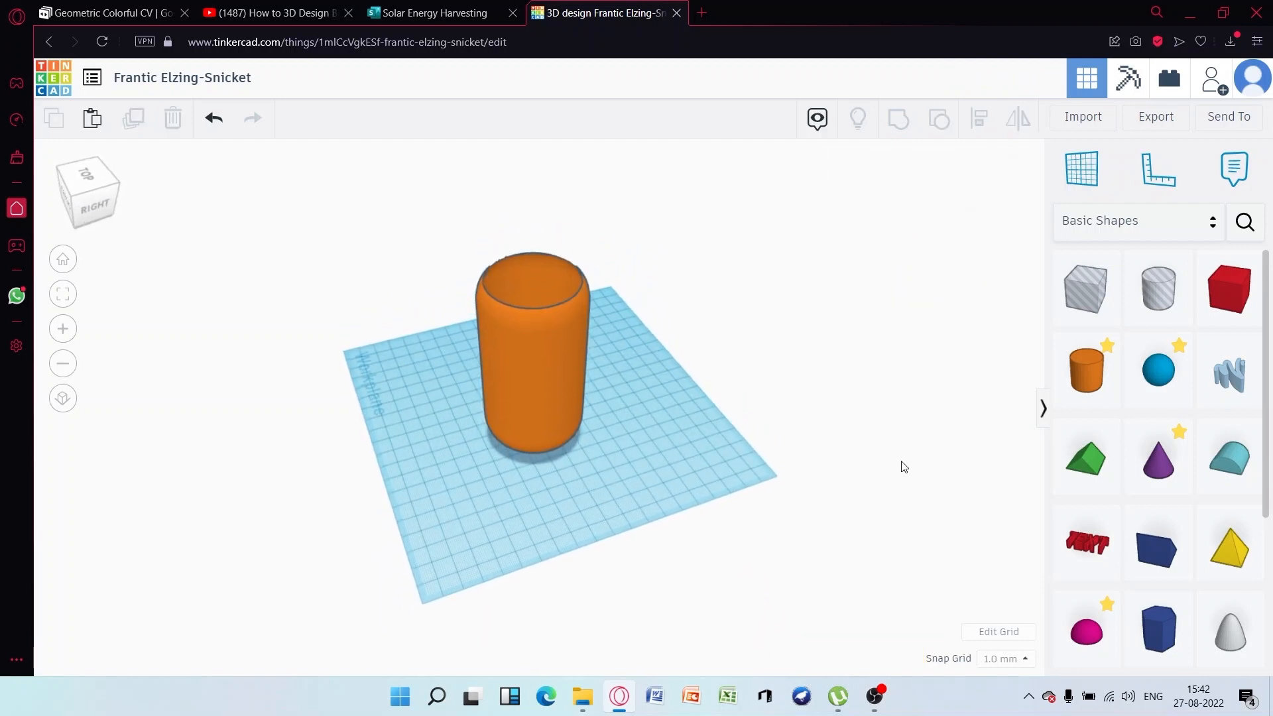
# Place a solid cylinder beside the bottle on the workplane and set its length and width to 55 mm
pyautogui.moveTo(901, 466); pyautogui.dragTo(889, 420, button='right')
pyautogui.scroll(-3, 1167, 490)
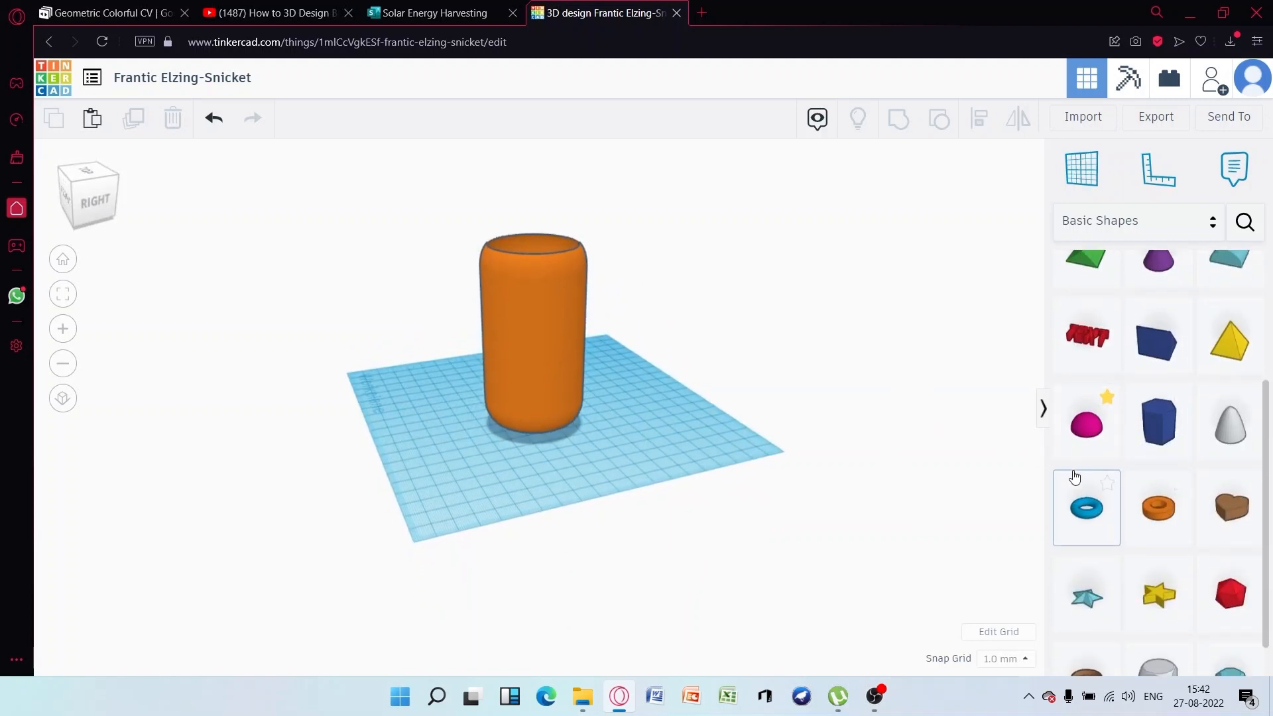
pyautogui.moveTo(641, 329); pyautogui.dragTo(672, 366, button='right')
pyautogui.scroll(2, 1193, 436)
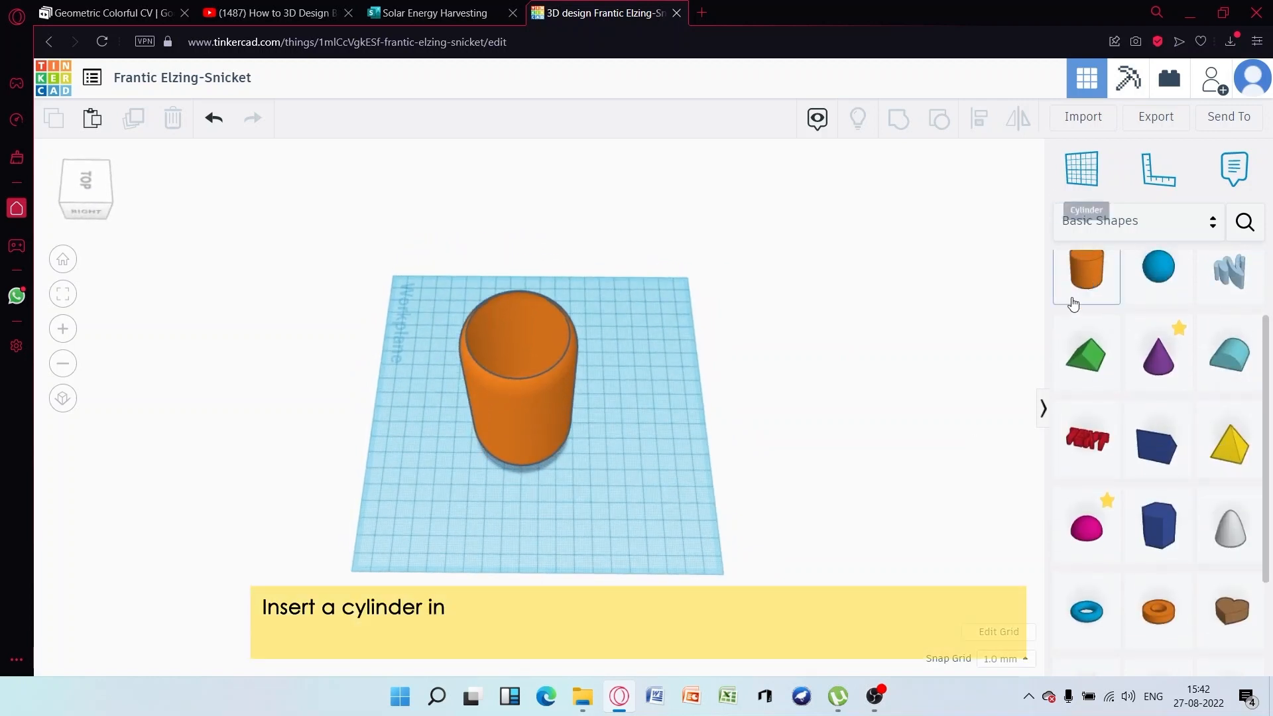
pyautogui.moveTo(1083, 289); pyautogui.dragTo(713, 506)
pyautogui.write('55')
pyautogui.press('Return')
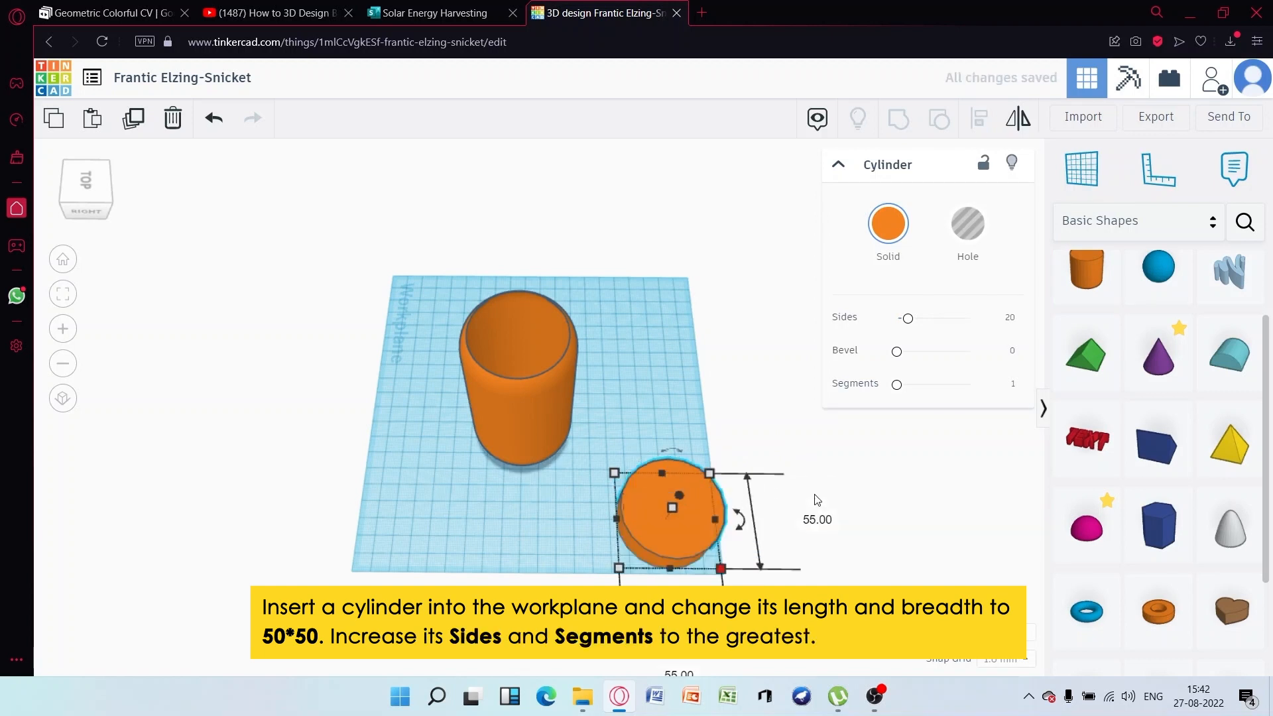
pyautogui.click(907, 486)
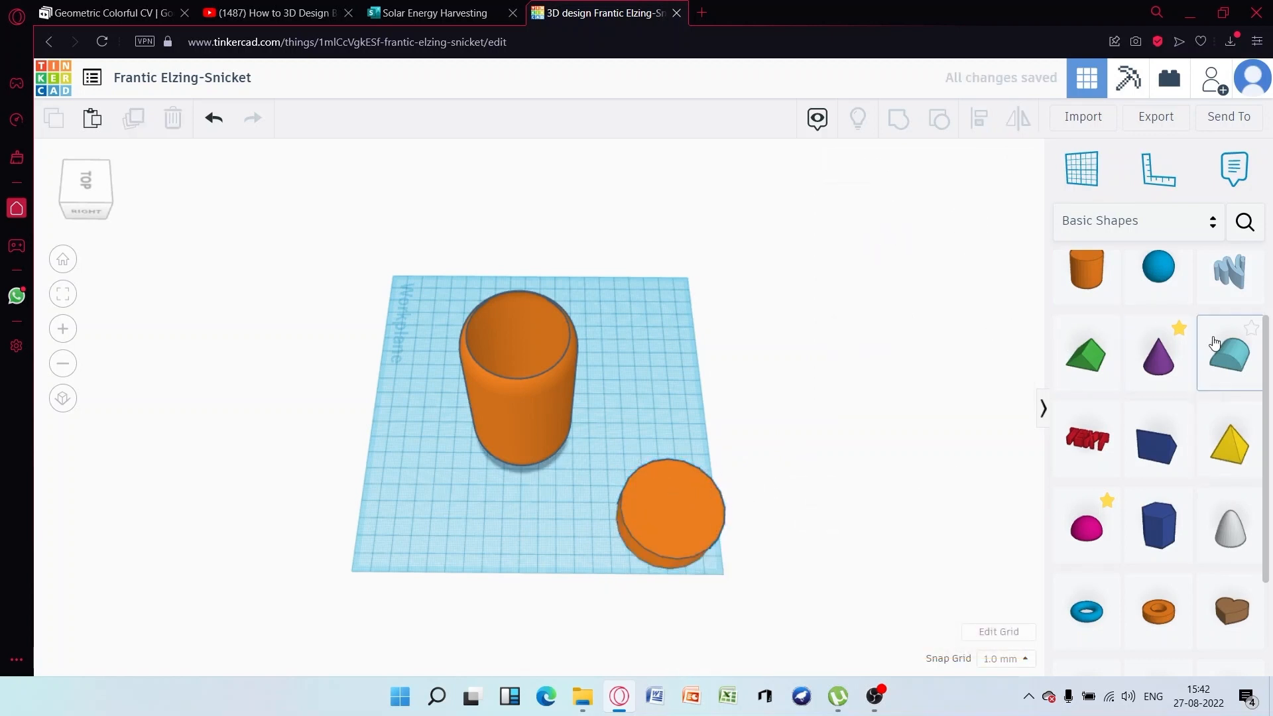
# Place a hole cylinder beside the bottle and set its length and width to 53 mm
pyautogui.scroll(3, 1151, 289)
pyautogui.moveTo(1157, 286); pyautogui.dragTo(636, 380)
pyautogui.click(651, 487)
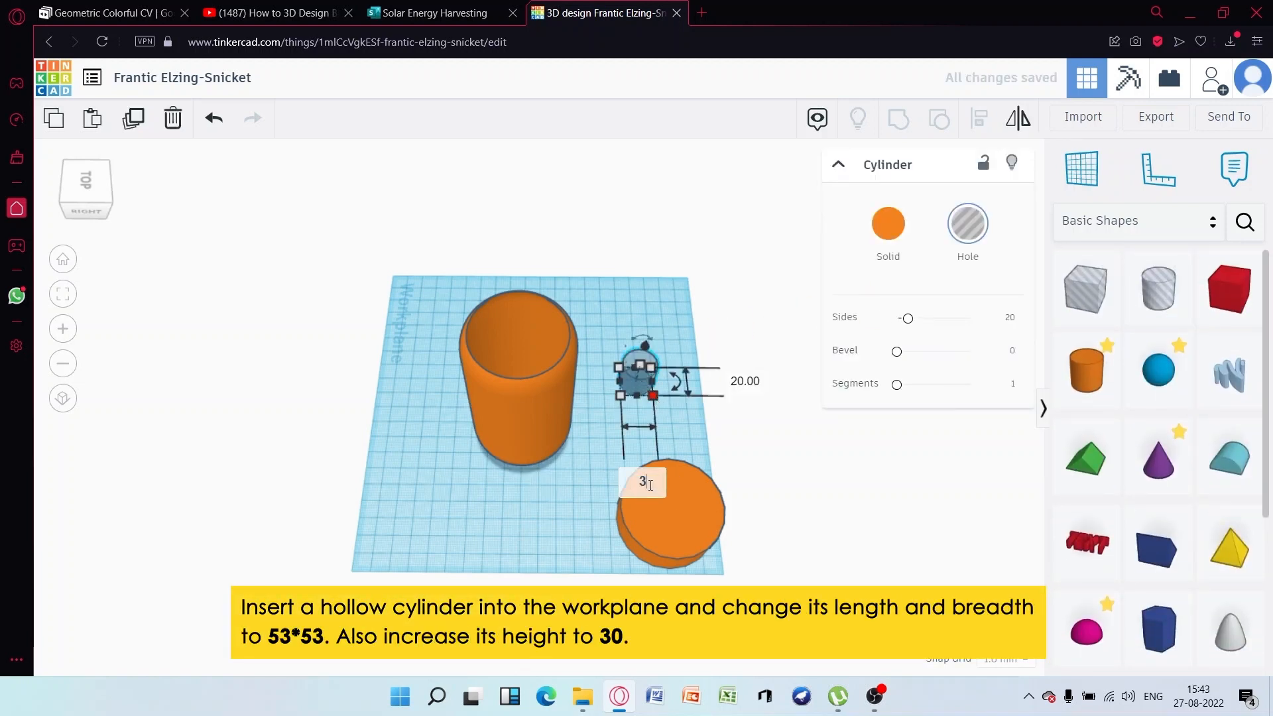
pyautogui.write('53')
pyautogui.press('Return')
pyautogui.click(802, 383)
pyautogui.write('5')
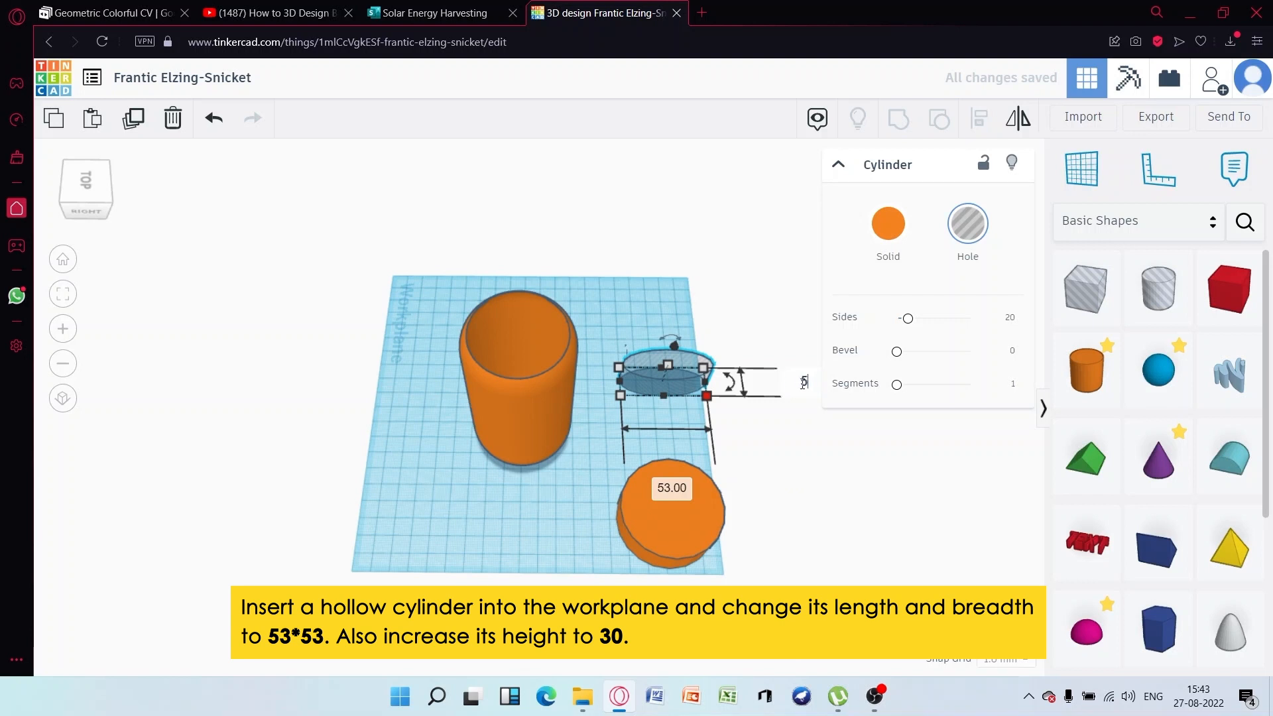
pyautogui.write('3')
pyautogui.press('Return')
# Set the hole cylinder's height to 30 mm and move it over the 55 mm solid cylinder
pyautogui.moveTo(671, 390)
pyautogui.click(762, 395)
pyautogui.write('3')
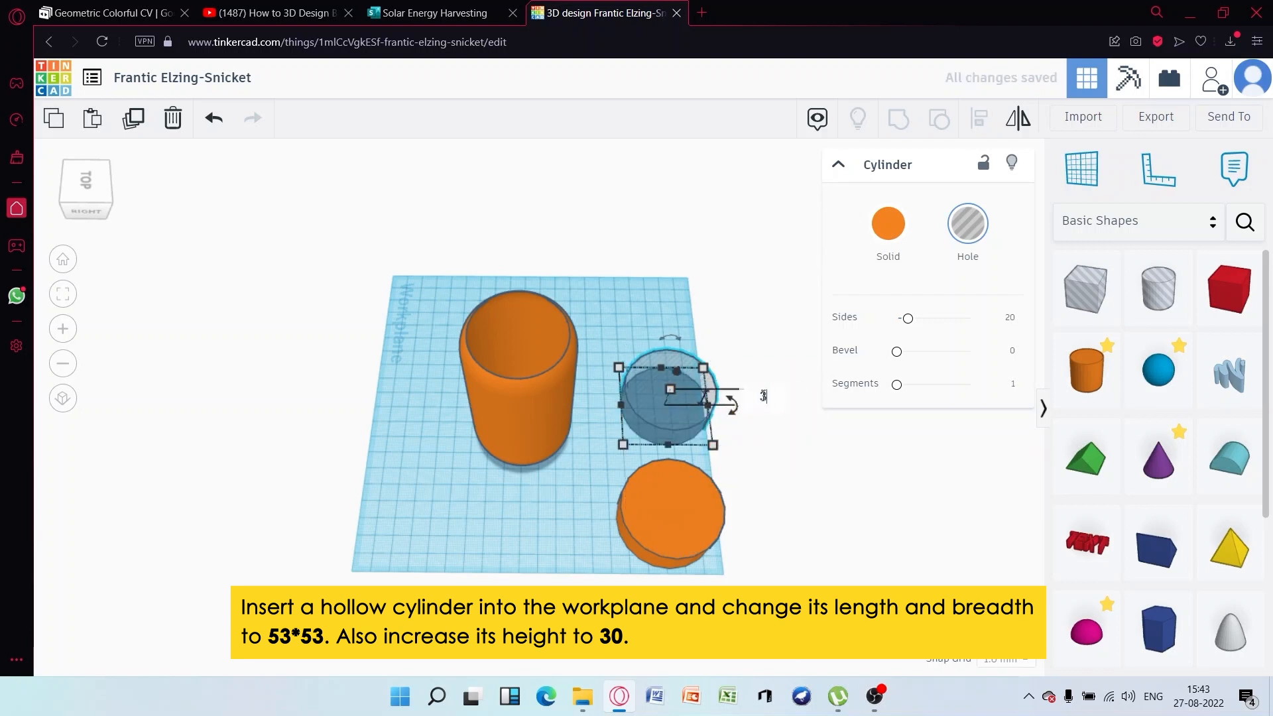
pyautogui.write('0')
pyautogui.press('Return')
pyautogui.click(763, 406)
pyautogui.moveTo(683, 387); pyautogui.dragTo(680, 504)
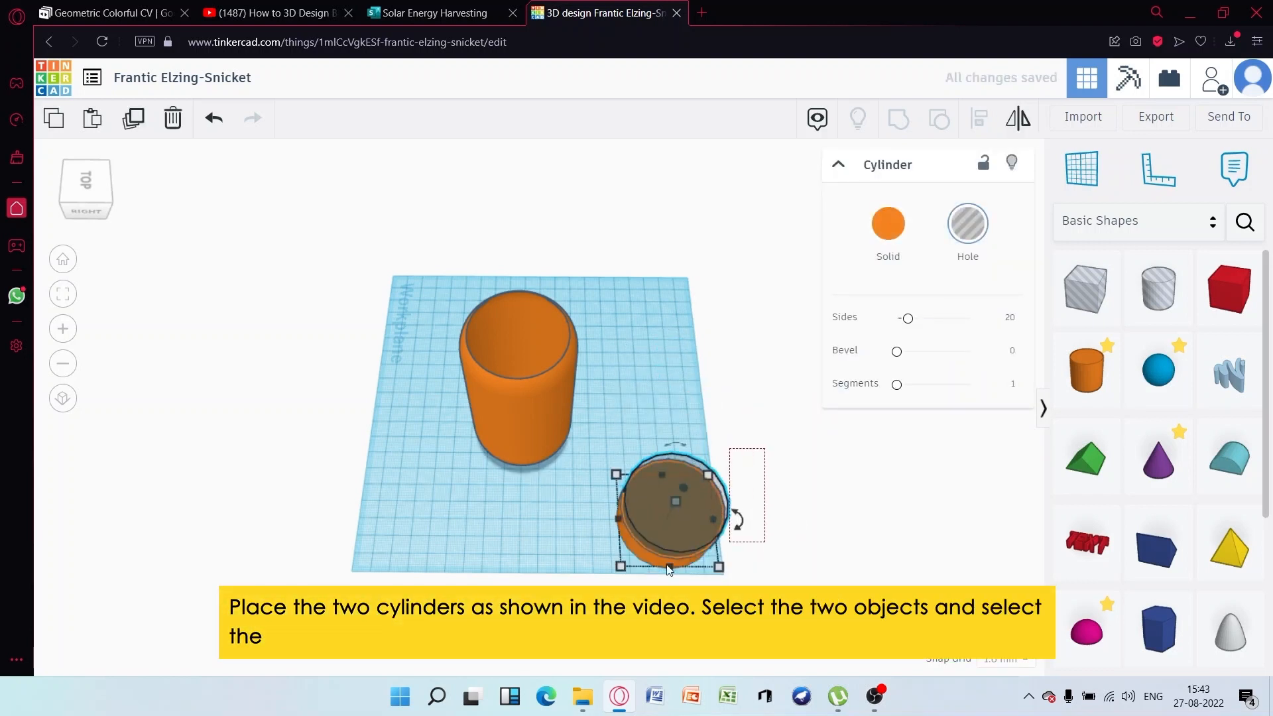
# Align the hole cylinder's centre with the 55 mm solid cylinder and try grouping the two
pyautogui.hotkey('ctrl', 'a')
pyautogui.press('l')
pyautogui.moveTo(843, 493); pyautogui.dragTo(716, 478, button='right')
pyautogui.click(897, 119)
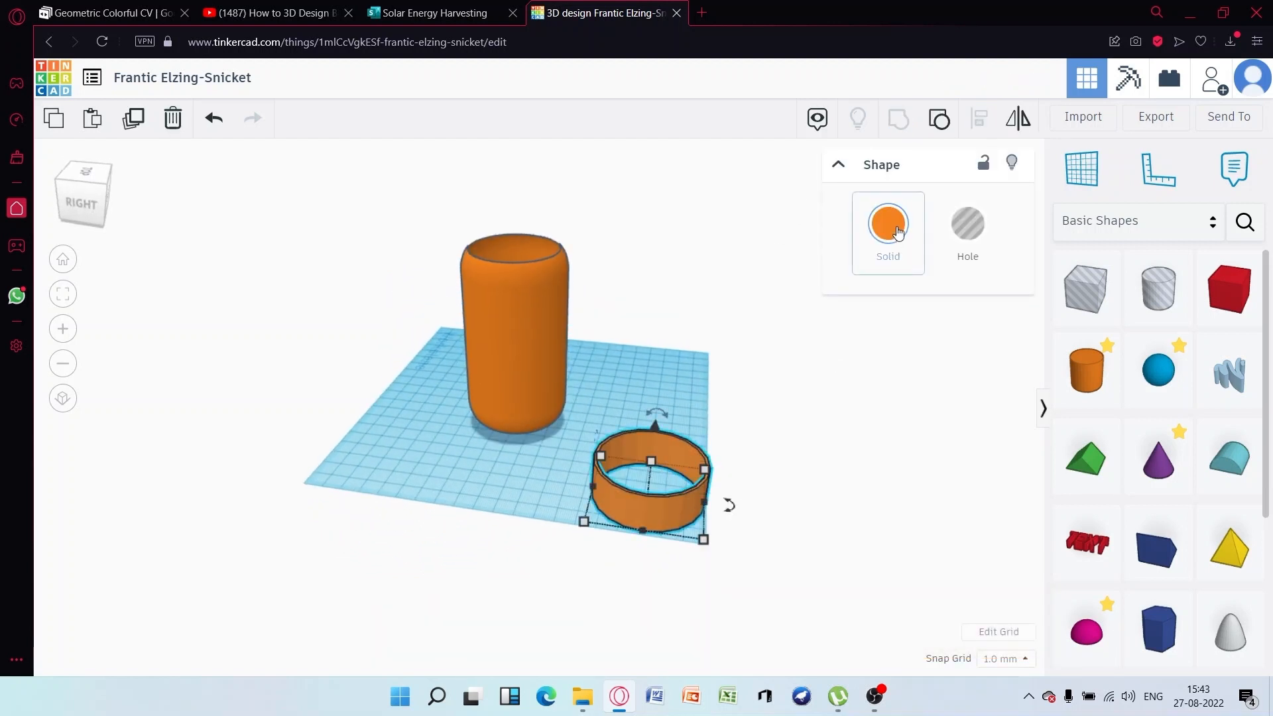
pyautogui.click(843, 361)
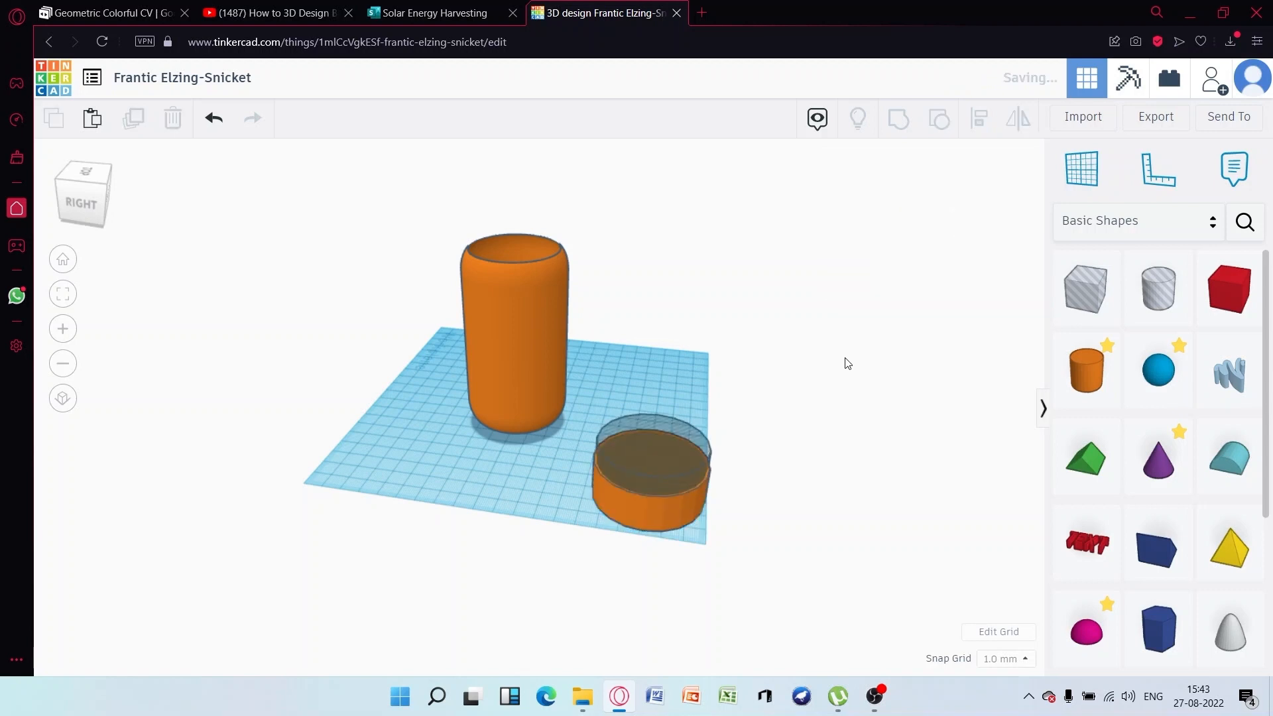
# Set the sides of both the solid and the hole cylinder to 64 and raise the hole cylinder's segments to the maximum
pyautogui.click(701, 507)
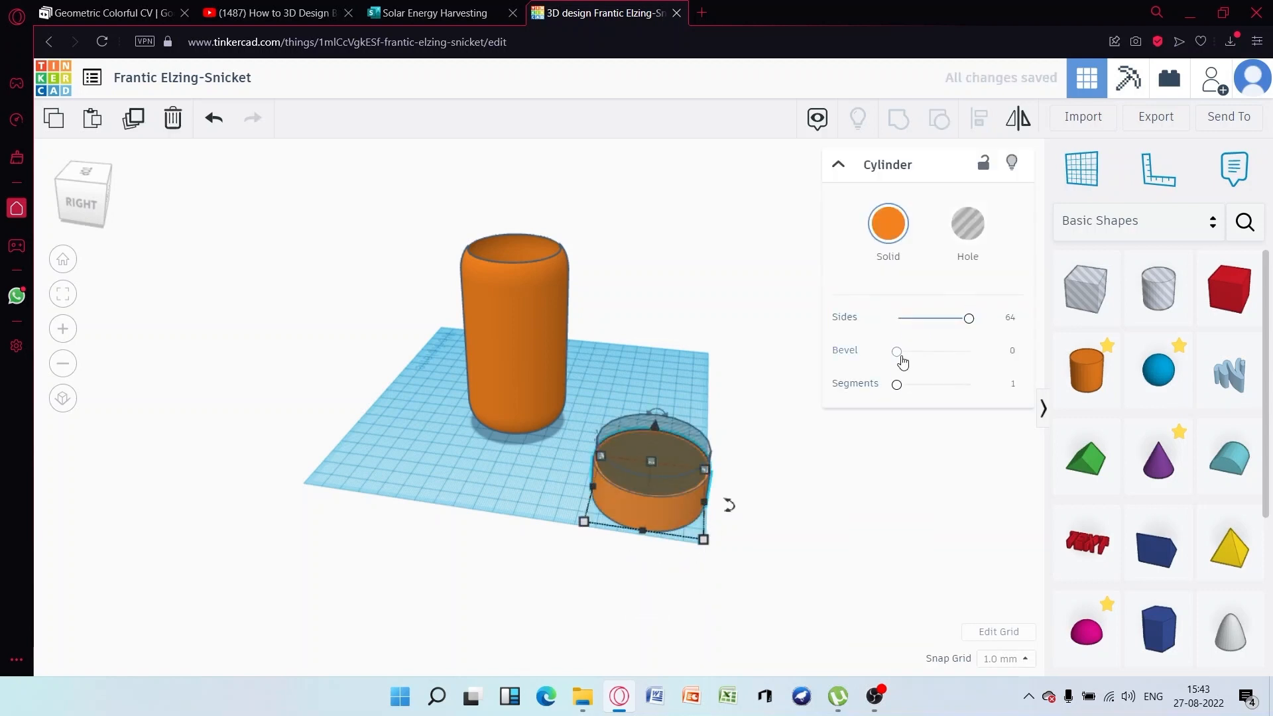
pyautogui.click(695, 443)
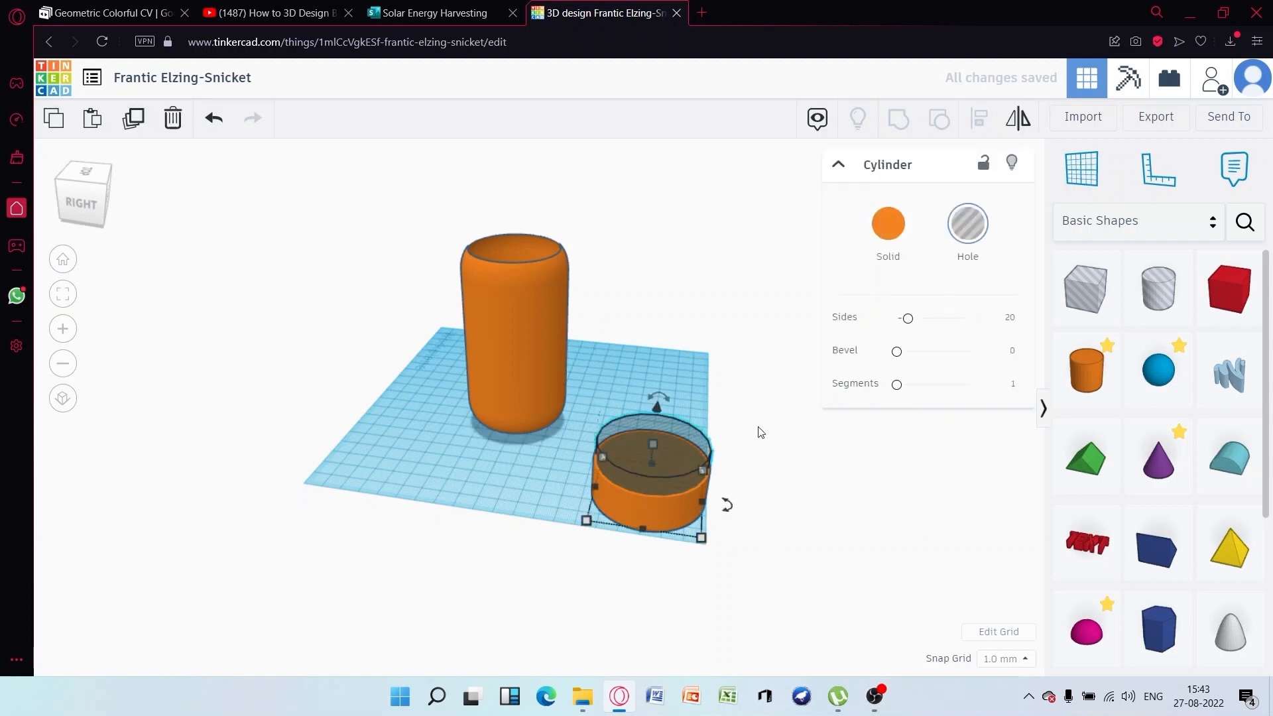
pyautogui.moveTo(909, 322); pyautogui.dragTo(971, 323)
pyautogui.moveTo(896, 386); pyautogui.dragTo(971, 386)
pyautogui.click(815, 340)
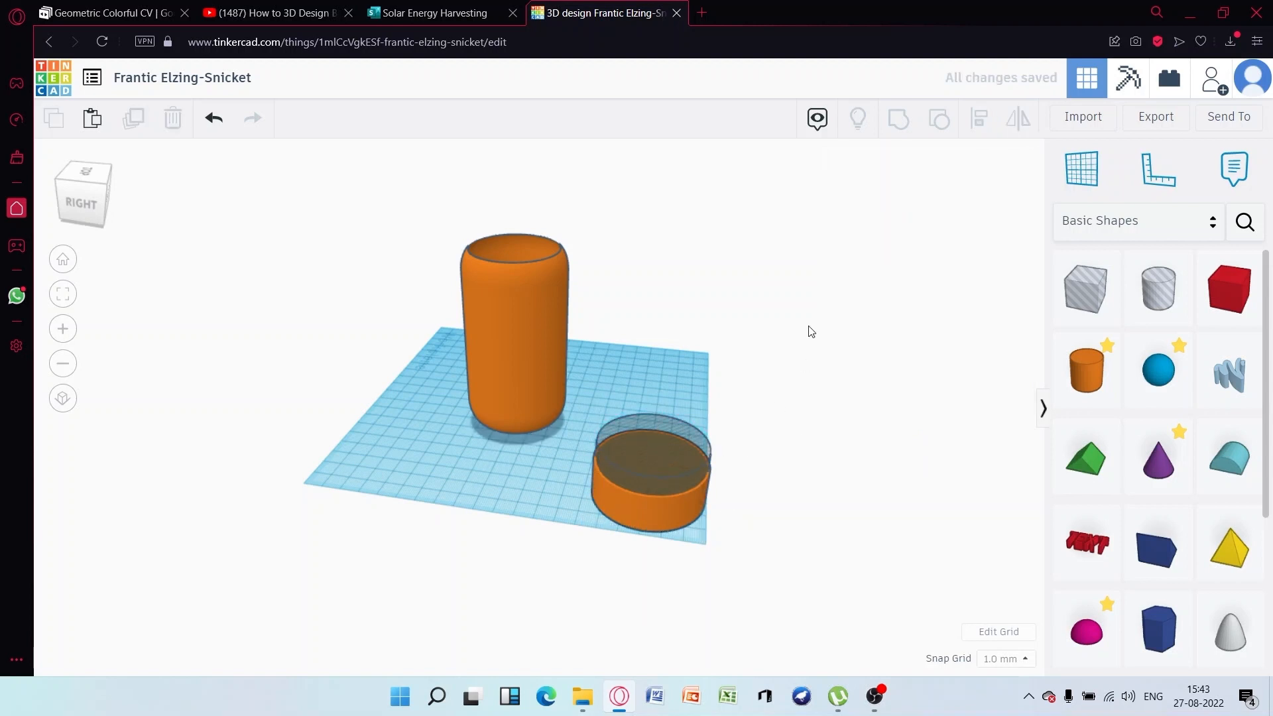
# Group the hole cylinder with the 55 mm solid cylinder to form an open ring, and select the ring
pyautogui.moveTo(773, 361); pyautogui.dragTo(687, 532)
pyautogui.hotkey('ctrl', 'g')
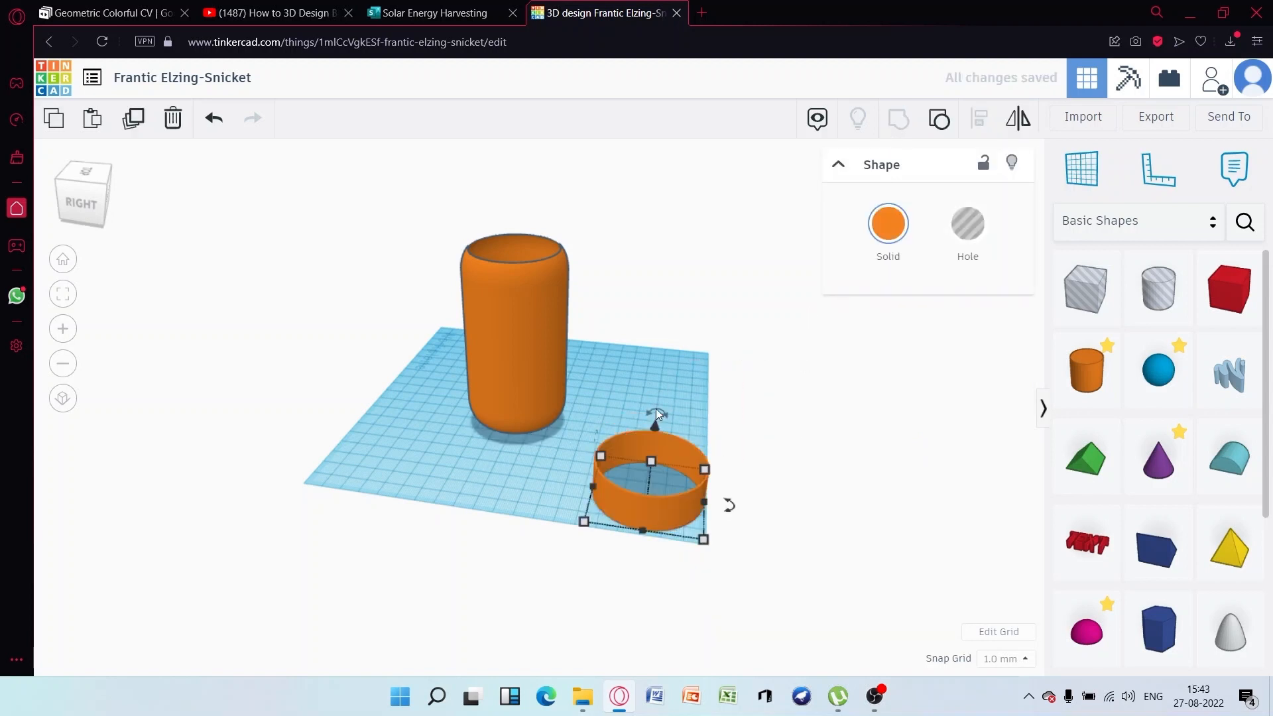
pyautogui.moveTo(661, 363)
pyautogui.click(725, 431)
pyautogui.click(675, 432)
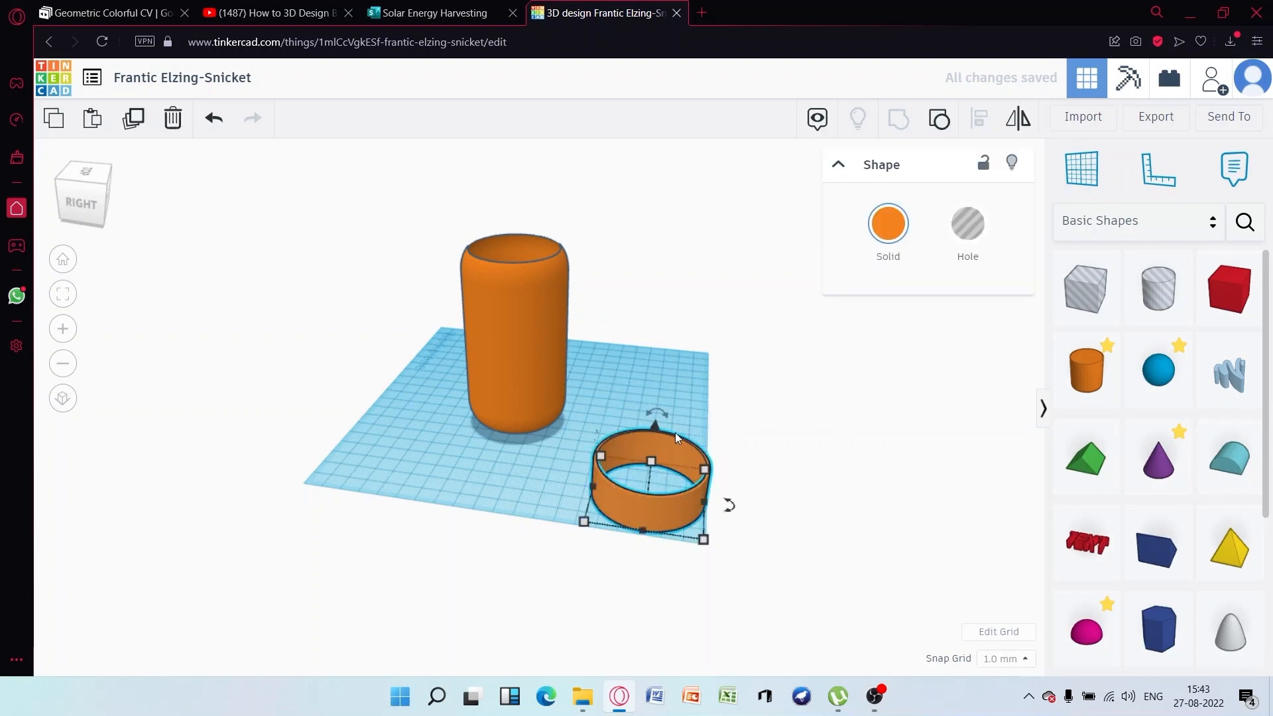
# Lift the ring off the workplane and move it over the bottle's opening
pyautogui.moveTo(655, 428); pyautogui.dragTo(691, 244)
pyautogui.moveTo(578, 455); pyautogui.dragTo(603, 492, button='right')
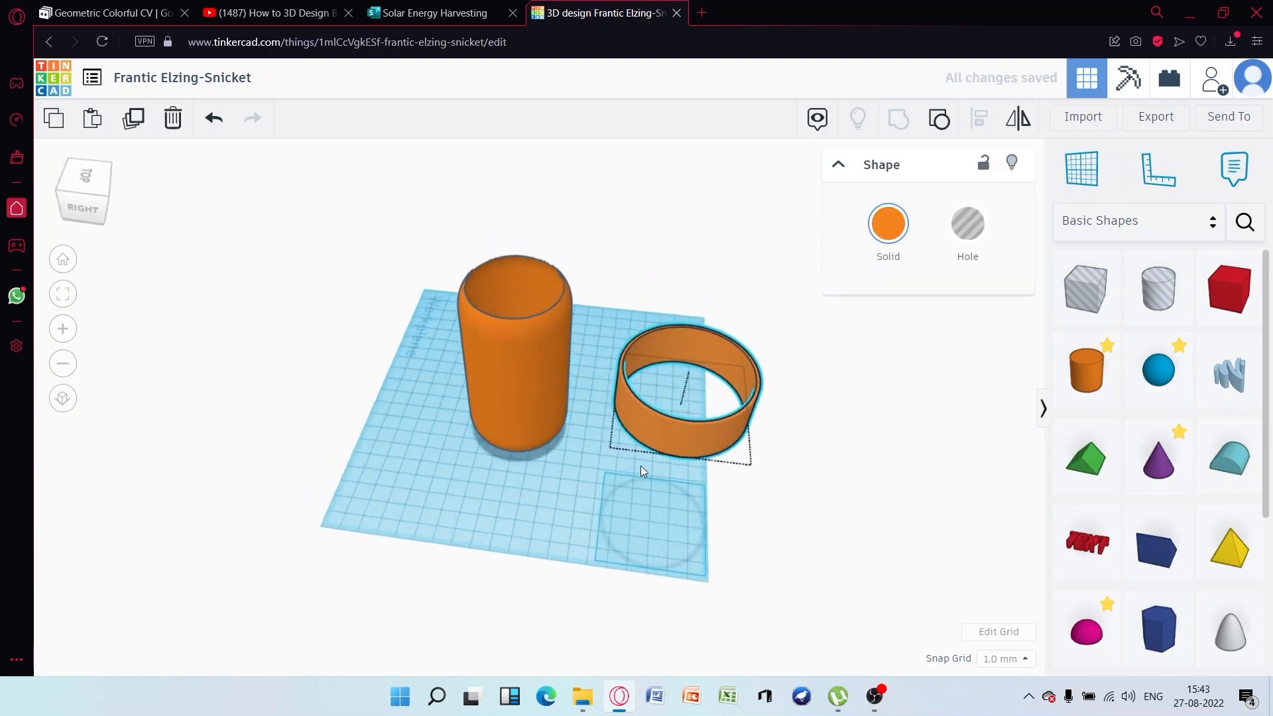
pyautogui.moveTo(675, 427); pyautogui.dragTo(529, 313)
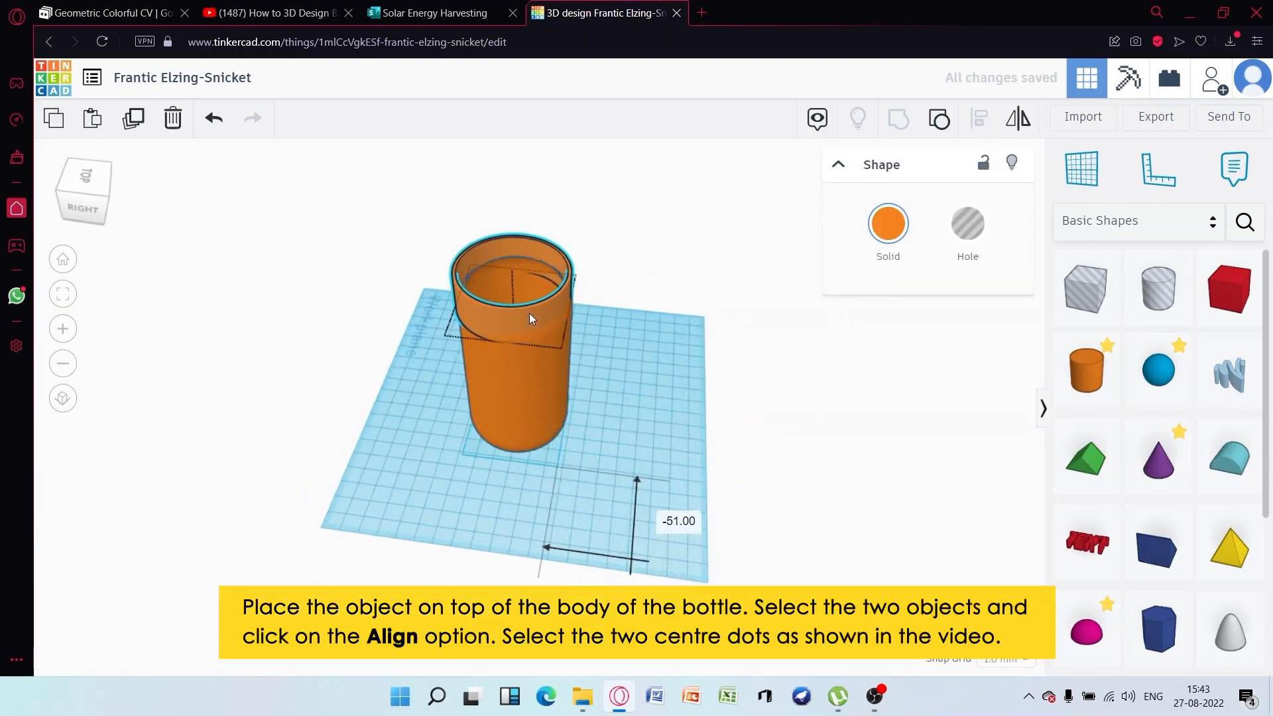
# Select the ring and the bottle body and align their centres in both horizontal directions
pyautogui.click(395, 269)
pyautogui.moveTo(398, 274); pyautogui.dragTo(569, 459)
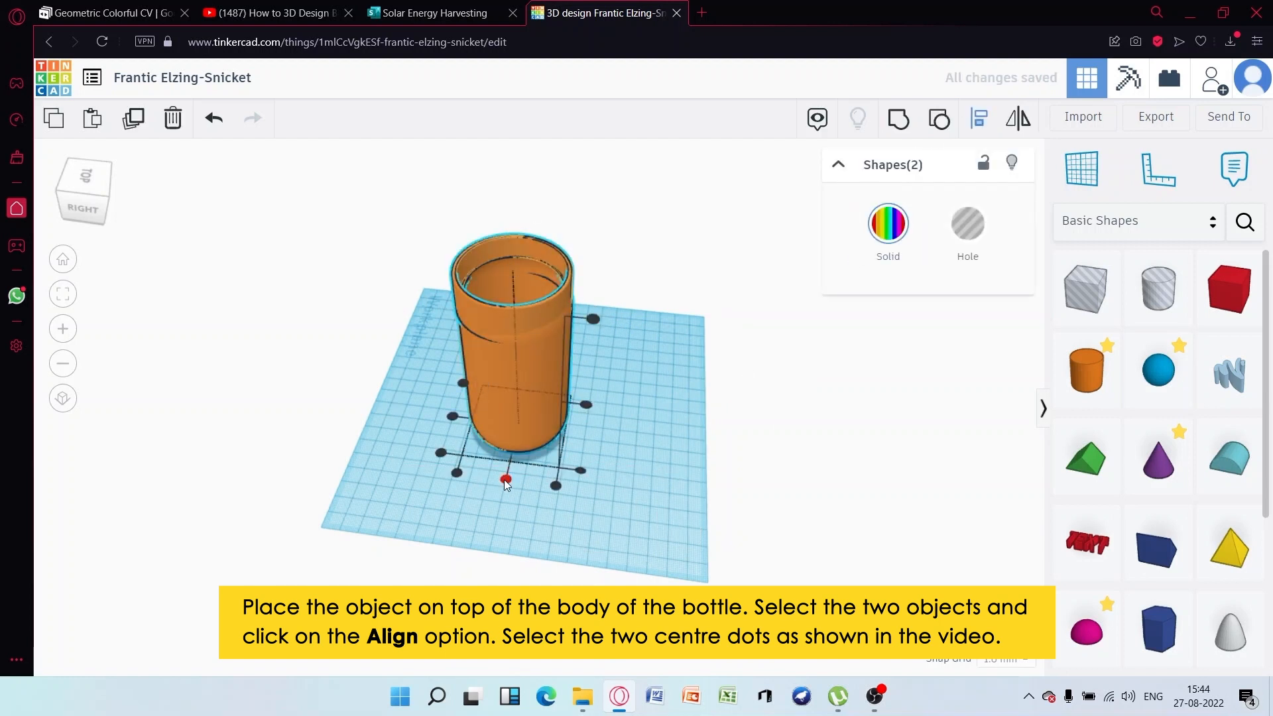
pyautogui.click(505, 479)
pyautogui.click(452, 417)
pyautogui.moveTo(562, 364); pyautogui.dragTo(594, 307, button='right')
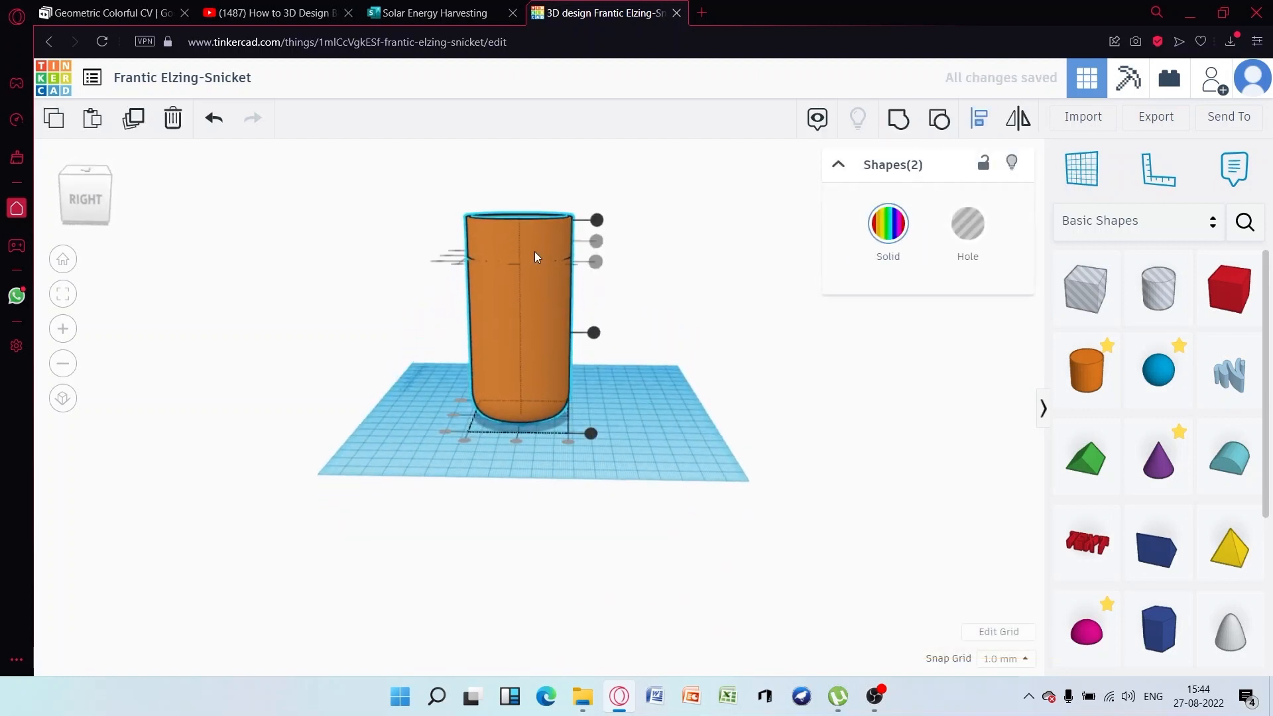
# Raise the ring so that it sits just above the bottle body's rim
pyautogui.scroll(-3, 537, 254)
pyautogui.click(734, 348)
pyautogui.click(542, 282)
pyautogui.moveTo(523, 231)
pyautogui.mouseDown()
pyautogui.moveTo(536, 204)
pyautogui.moveTo(534, 216)
pyautogui.mouseUp()
pyautogui.click(605, 293)
pyautogui.moveTo(604, 293); pyautogui.dragTo(611, 240, button='right')
pyautogui.scroll(3, 517, 277)
pyautogui.moveTo(539, 191); pyautogui.dragTo(548, 291, button='middle')
pyautogui.scroll(4, 547, 291)
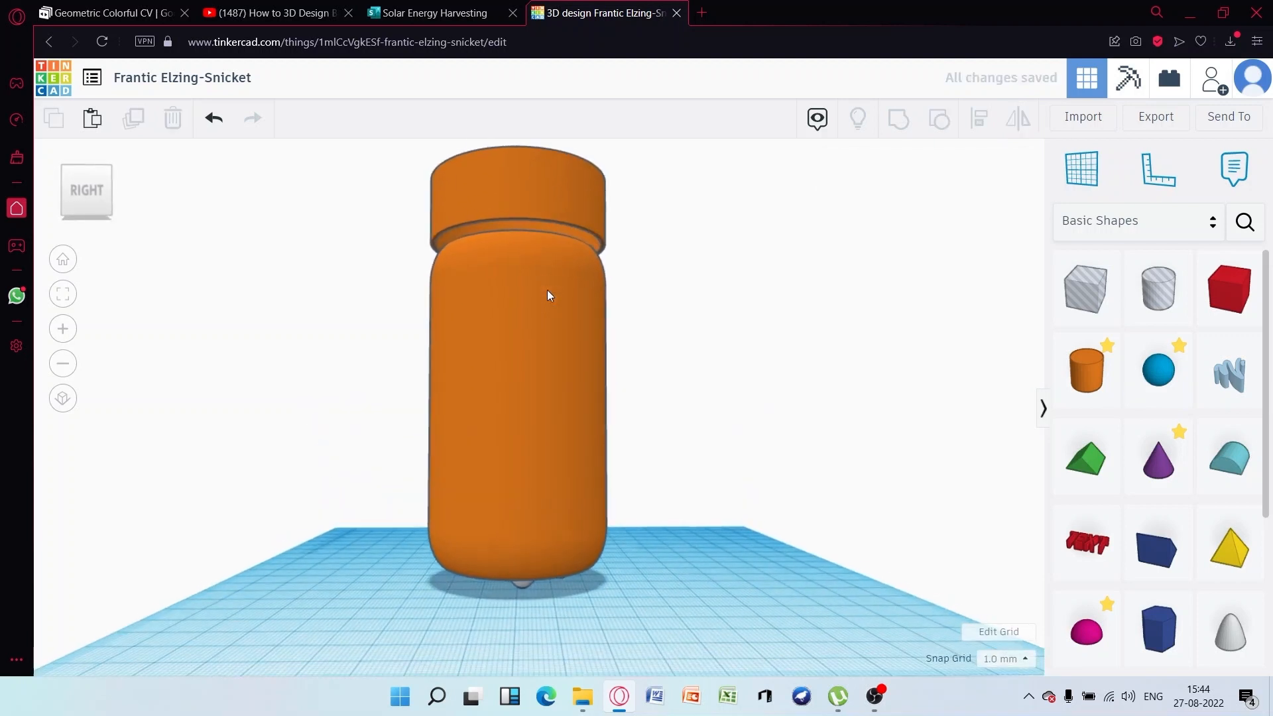
# Place a cone on the workplane beside the bottle and rotate it 180° so its tip points down
pyautogui.scroll(-1, 580, 258)
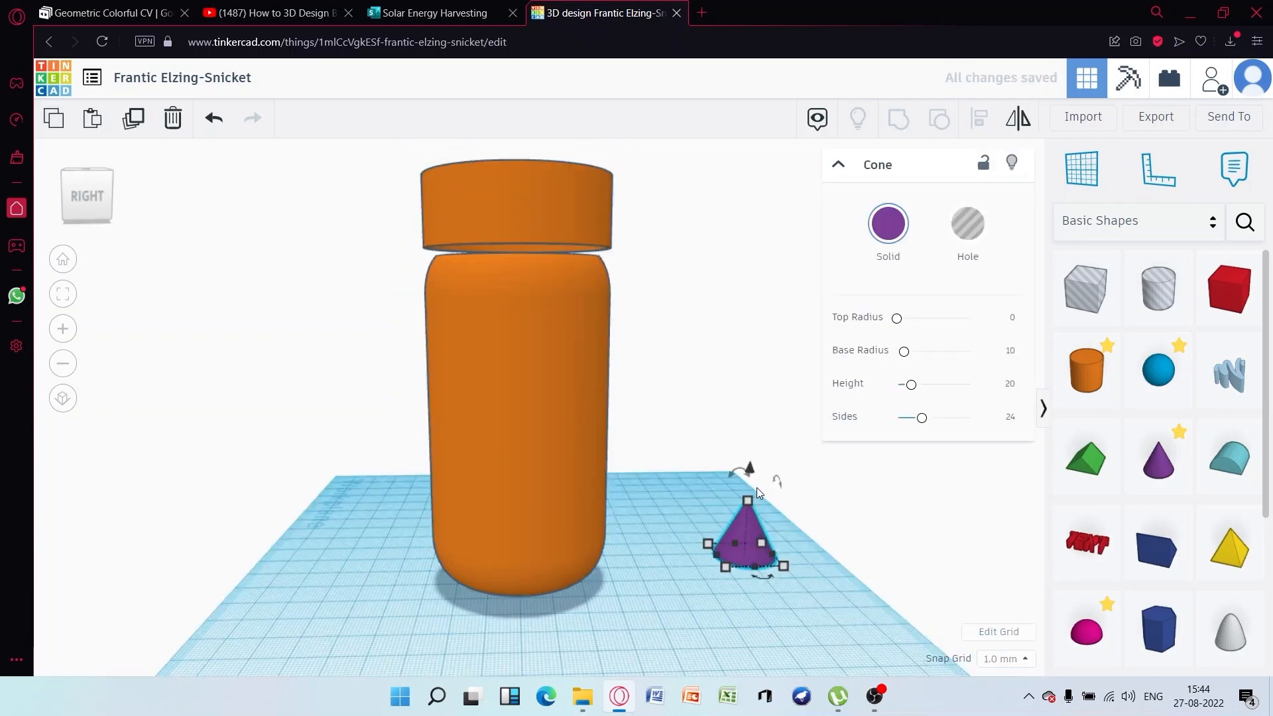
pyautogui.moveTo(753, 473)
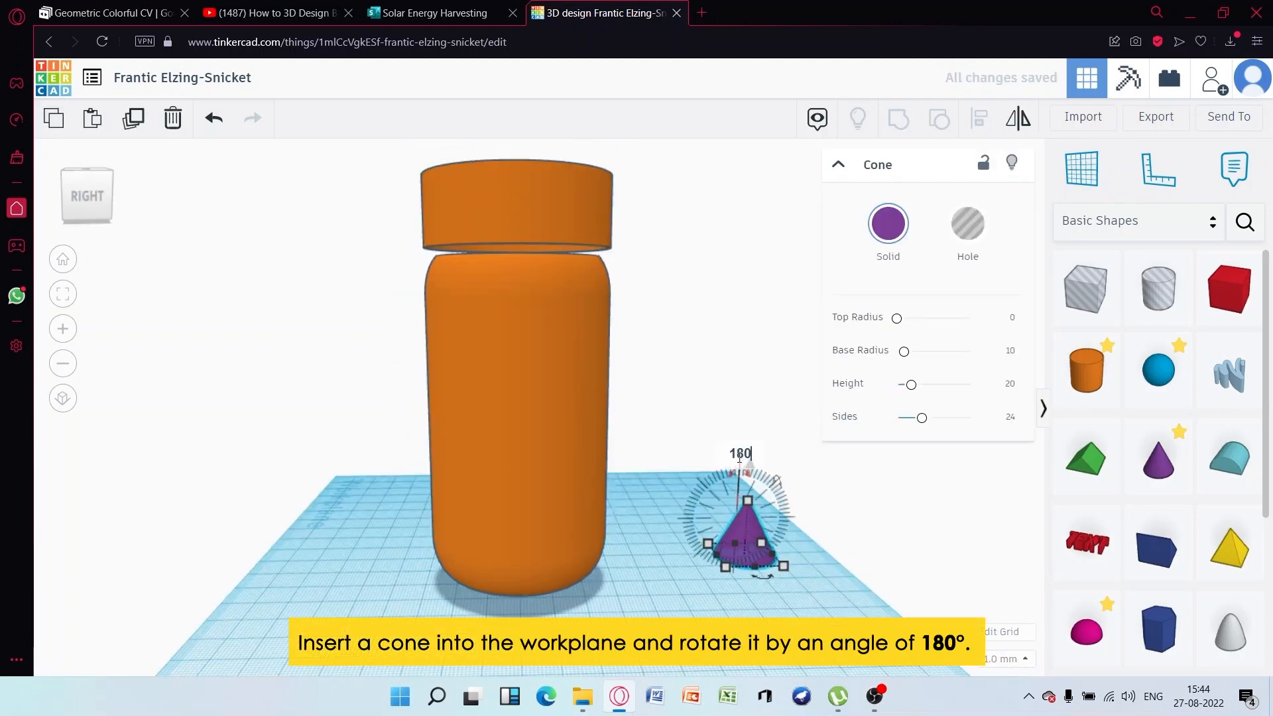
pyautogui.press('Return')
# Set the inverted cone's length and width to 45 mm
pyautogui.moveTo(720, 434); pyautogui.dragTo(766, 565, button='right')
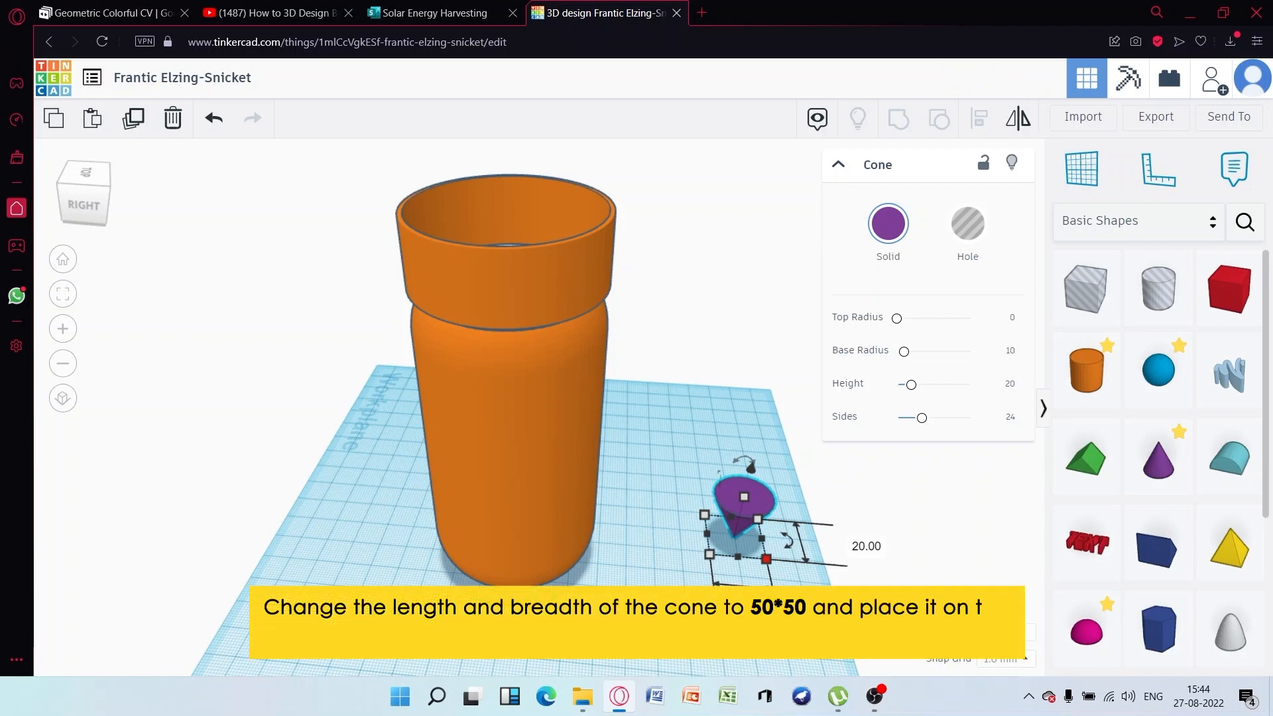
pyautogui.write('45')
pyautogui.press('Return')
pyautogui.click(947, 549)
pyautogui.write('45')
pyautogui.press('Return')
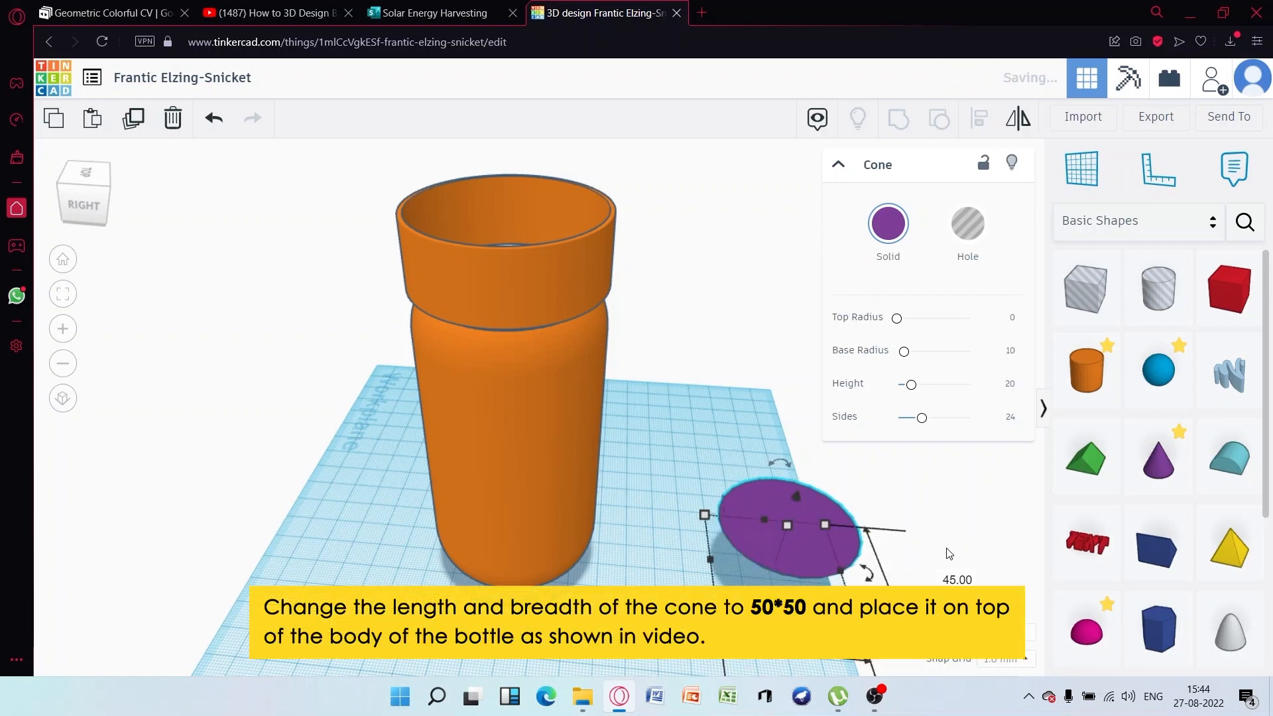
# Move the ring off the bottle to one side and raise the inverted cone to about the height of the bottle's opening
pyautogui.moveTo(925, 550); pyautogui.dragTo(888, 498, button='right')
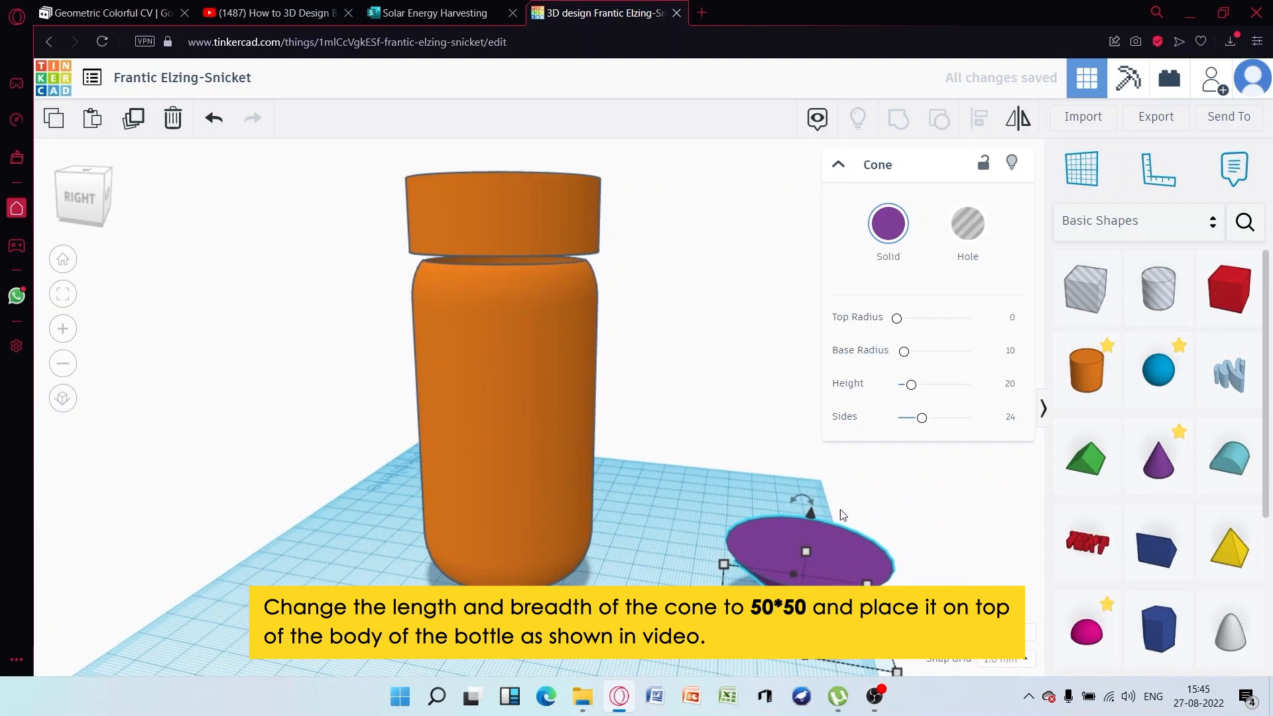
pyautogui.click(472, 262)
pyautogui.moveTo(656, 307); pyautogui.dragTo(703, 464, button='right')
pyautogui.click(701, 498)
pyautogui.moveTo(697, 463); pyautogui.dragTo(710, 269)
pyautogui.click(655, 471)
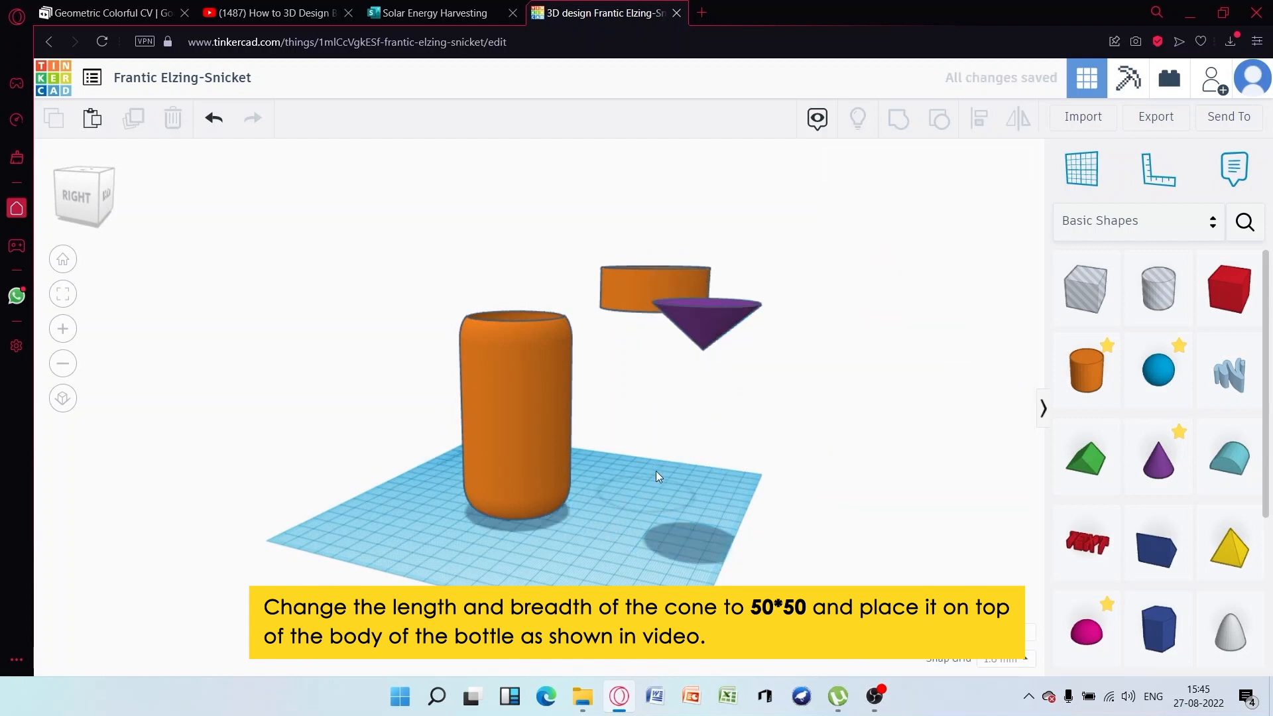
# Move the cone onto the bottle's opening and align the centres of cone and body in both horizontal directions
pyautogui.moveTo(655, 471); pyautogui.dragTo(721, 378, button='right')
pyautogui.moveTo(724, 385); pyautogui.dragTo(529, 317)
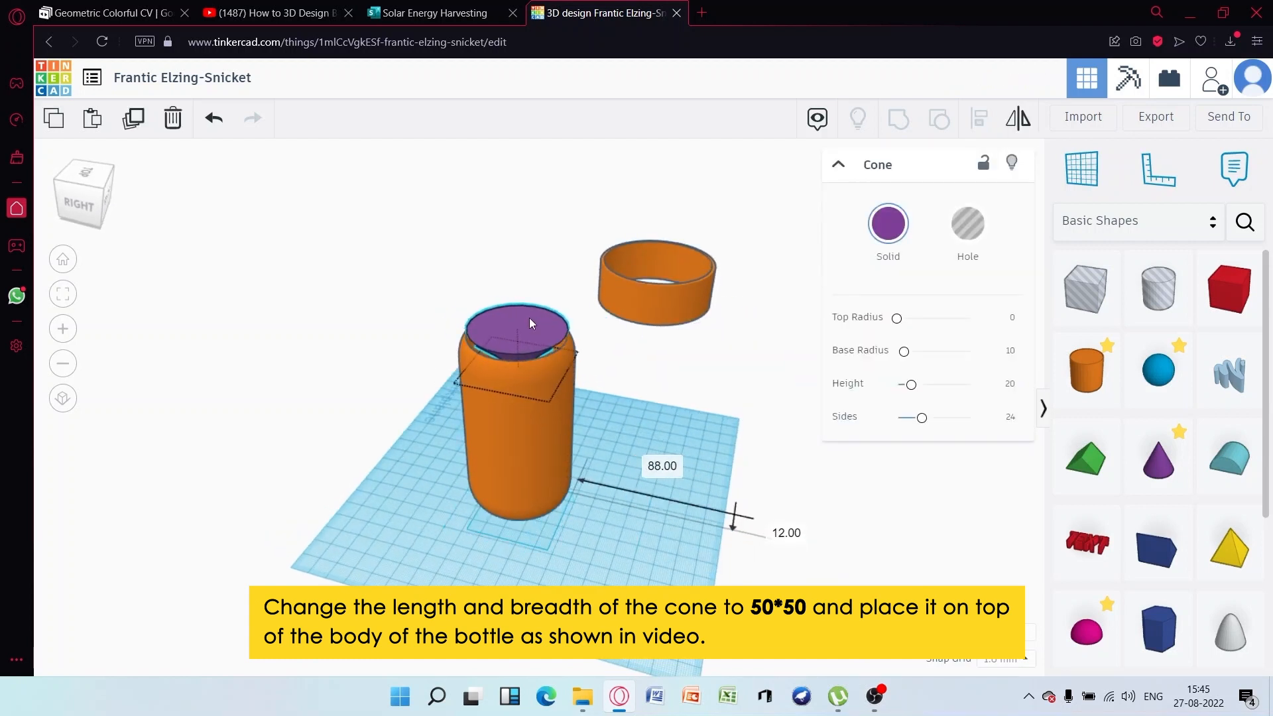
pyautogui.click(439, 283)
pyautogui.moveTo(439, 285); pyautogui.dragTo(511, 380)
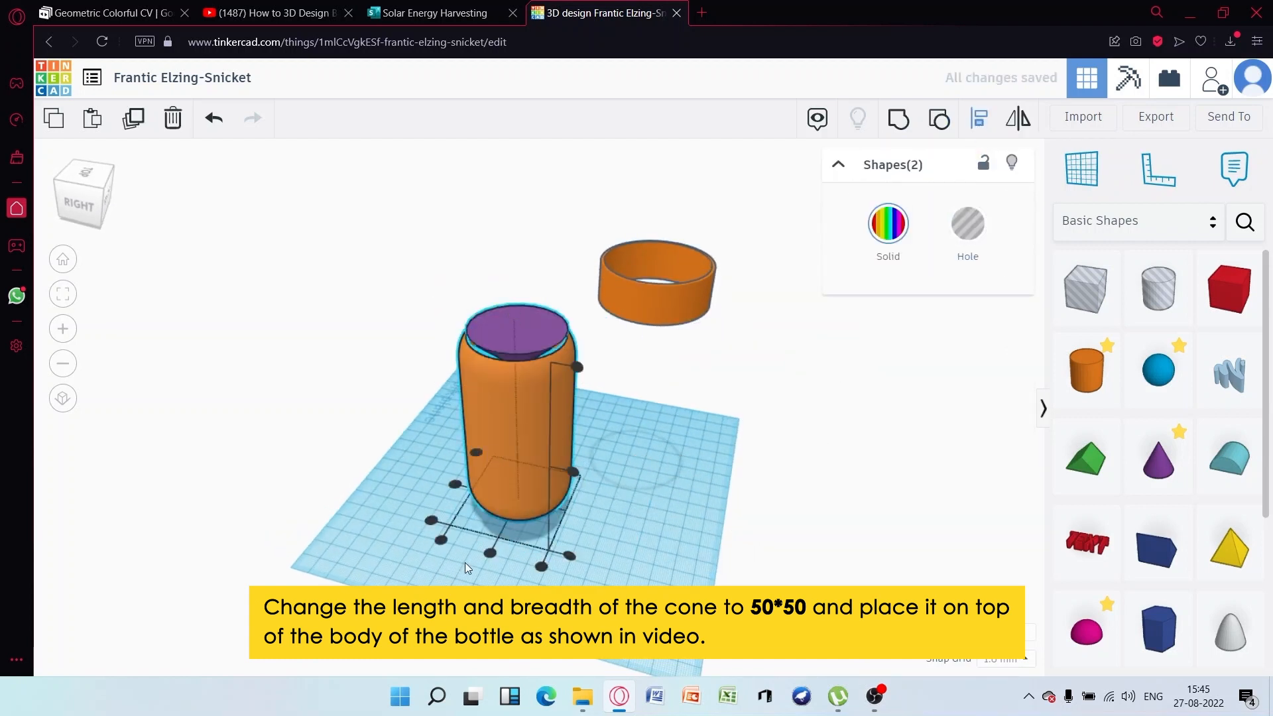
pyautogui.click(453, 484)
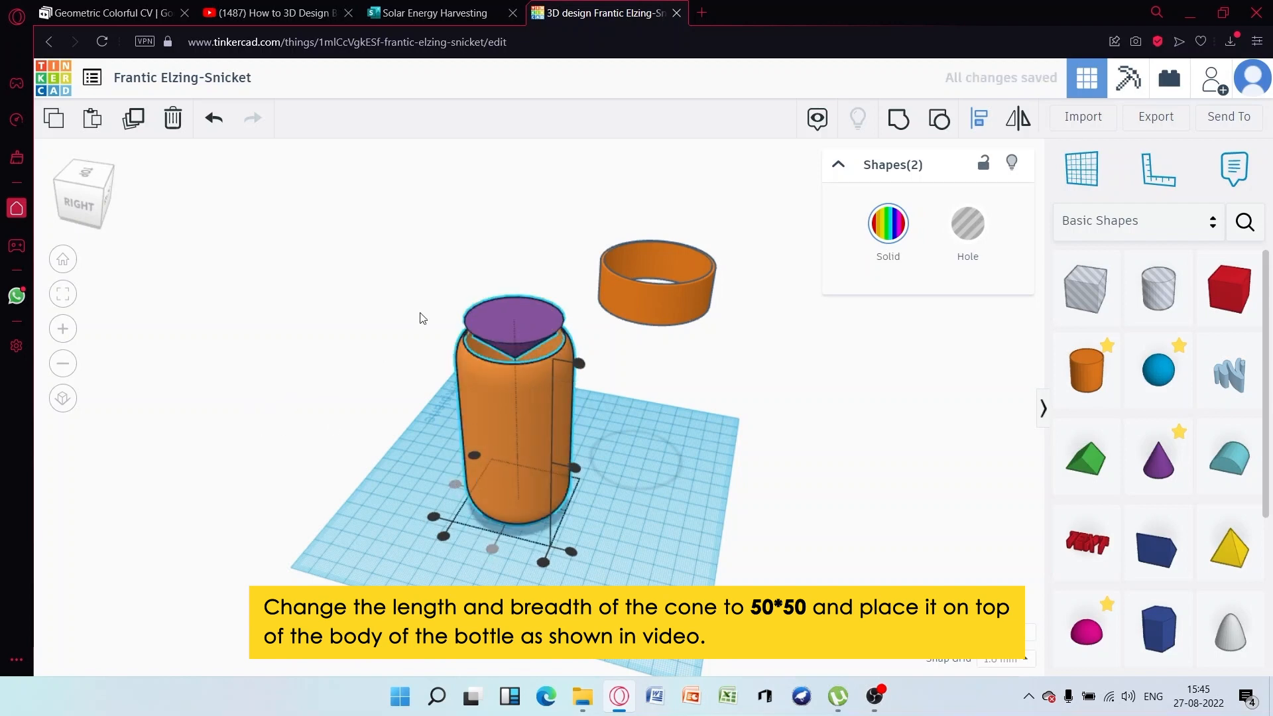
# Switch to the orthographic view and adjust the cone's elevation in the bottle's opening to about 90 mm above the workplane
pyautogui.moveTo(420, 313); pyautogui.dragTo(445, 366, button='right')
pyautogui.click(63, 398)
pyautogui.moveTo(617, 484); pyautogui.dragTo(518, 304, button='right')
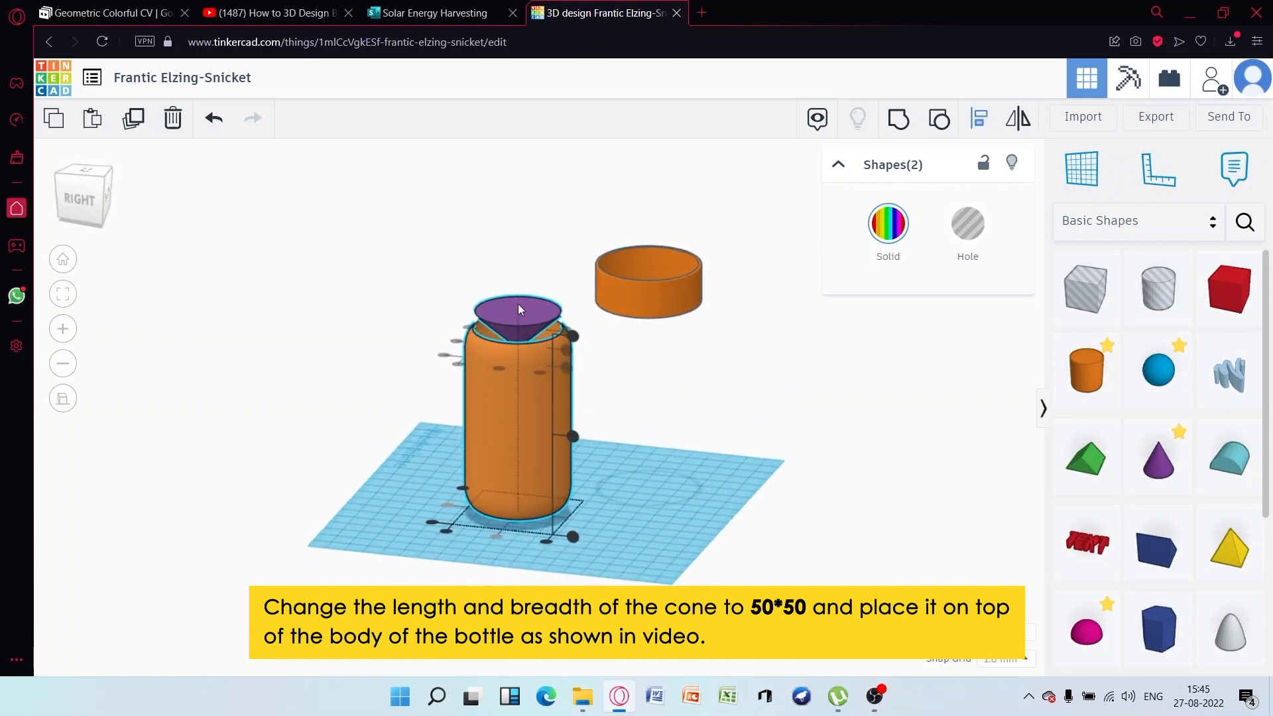
pyautogui.click(519, 304)
pyautogui.moveTo(521, 283); pyautogui.dragTo(511, 328)
pyautogui.scroll(3, 511, 328)
pyautogui.moveTo(507, 269)
pyautogui.mouseDown(button='right')
pyautogui.moveTo(539, 411)
pyautogui.moveTo(614, 403)
pyautogui.moveTo(610, 364)
pyautogui.moveTo(523, 280)
pyautogui.mouseUp(button='right')
pyautogui.moveTo(492, 192); pyautogui.dragTo(491, 192)
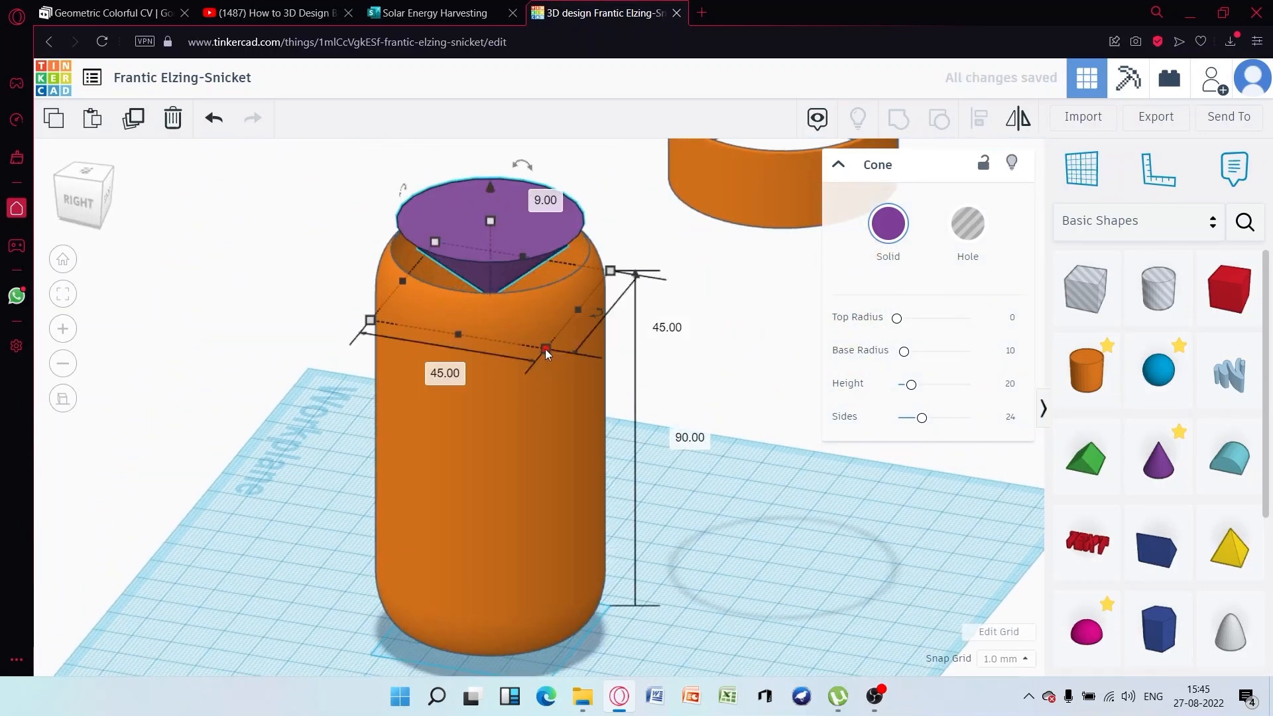
# Set the inverted cone's length and width to 50 mm and lower it by 6 mm to 84 mm above the workplane
pyautogui.write('50')
pyautogui.press('Return')
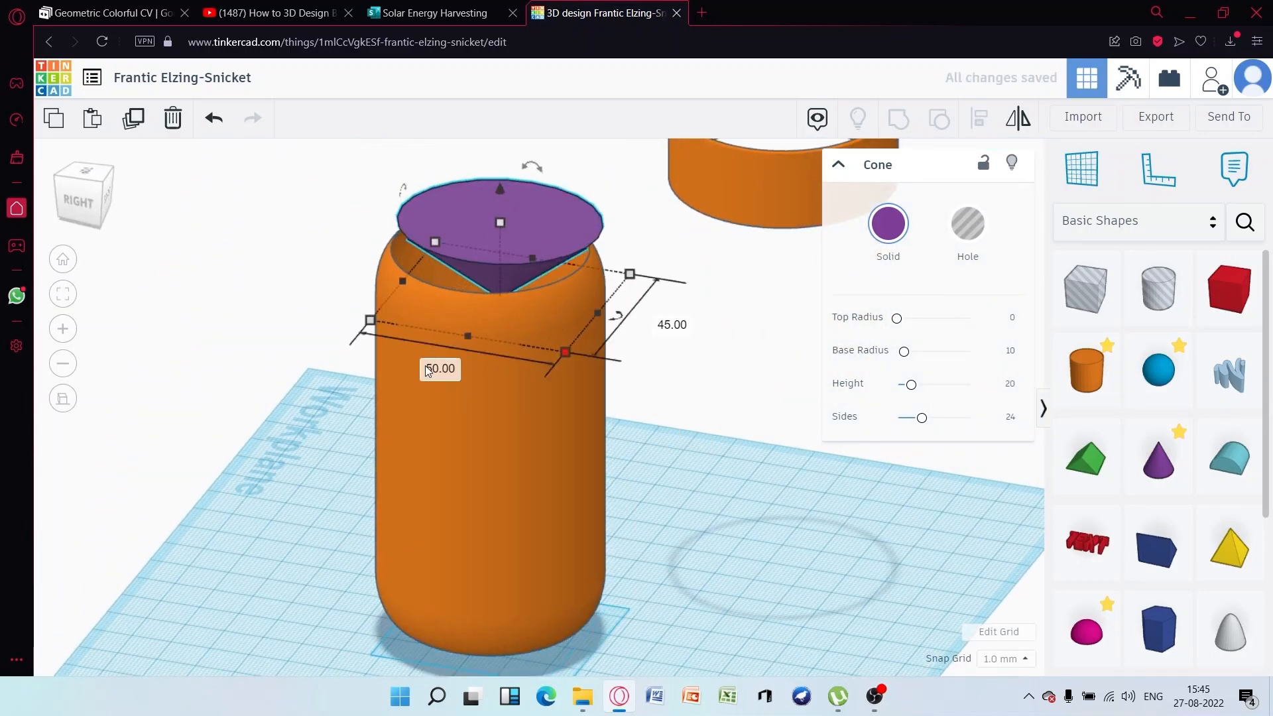
pyautogui.write('50')
pyautogui.press('Return')
pyautogui.click(729, 315)
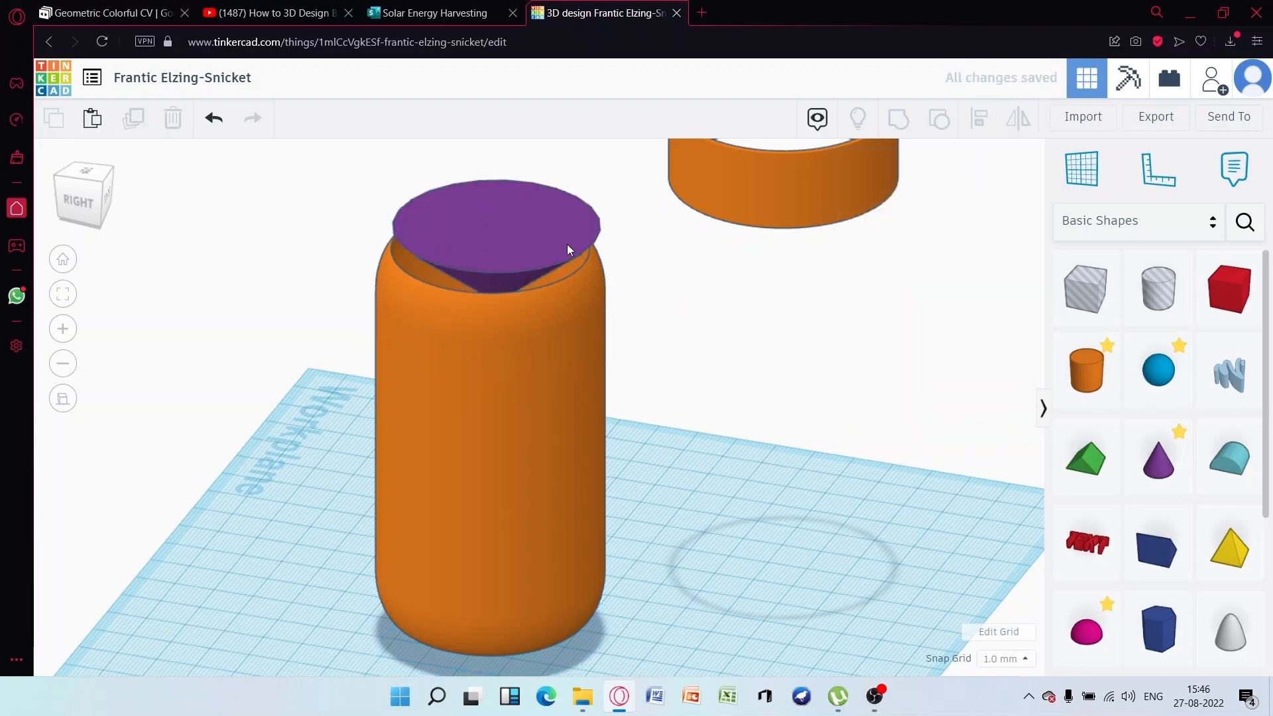
pyautogui.click(495, 196)
pyautogui.moveTo(495, 196); pyautogui.dragTo(492, 220)
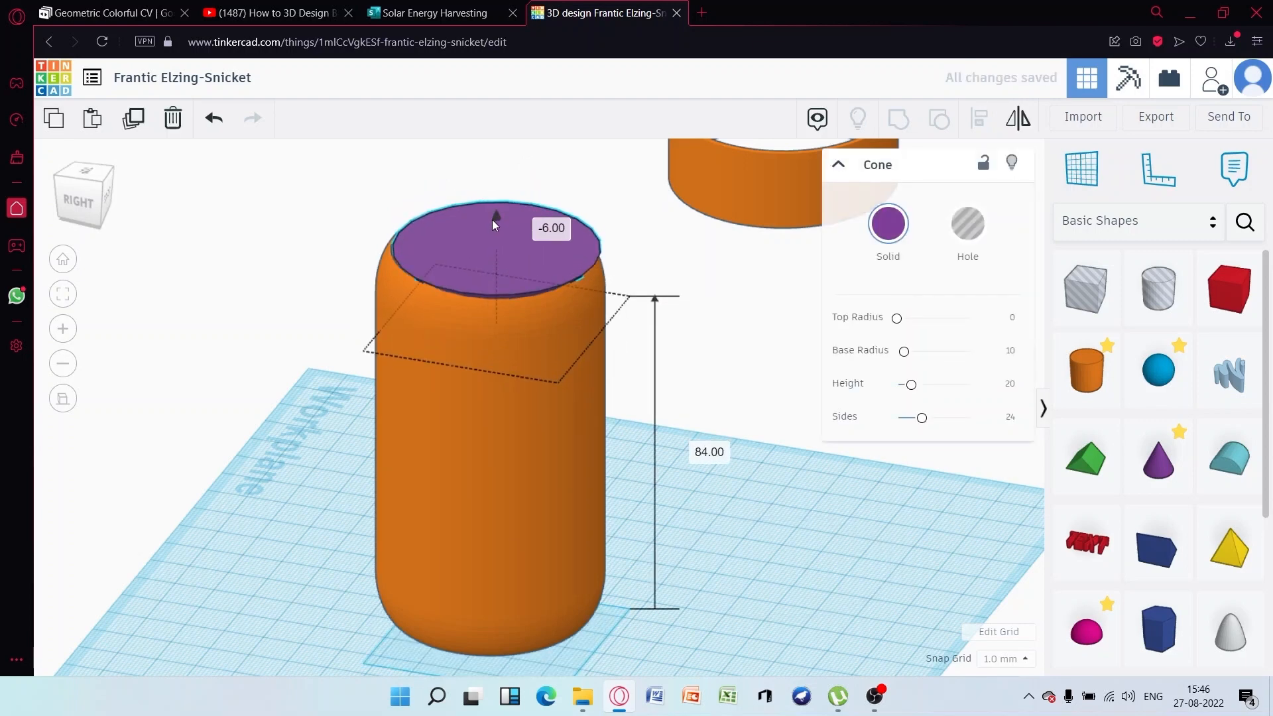
# Align the centres of the inverted cone and the bottle body in both horizontal directions
pyautogui.click(369, 204)
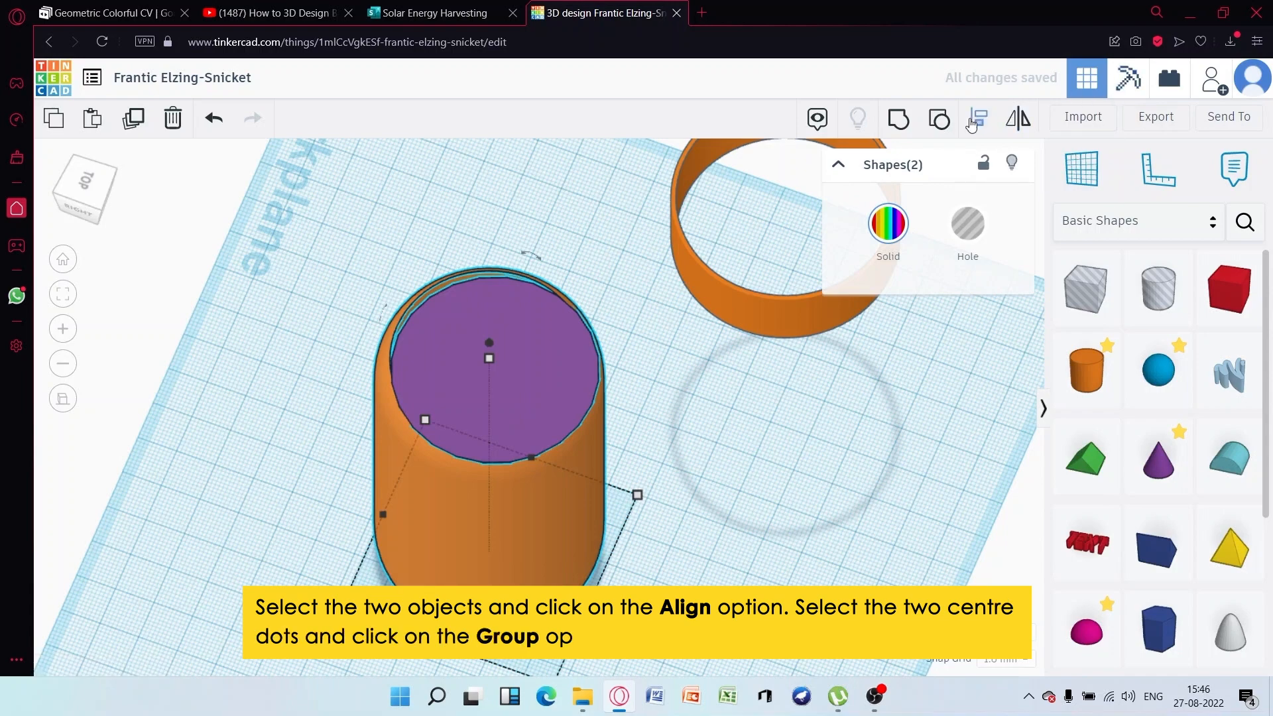
pyautogui.moveTo(411, 663); pyautogui.dragTo(670, 361, button='right')
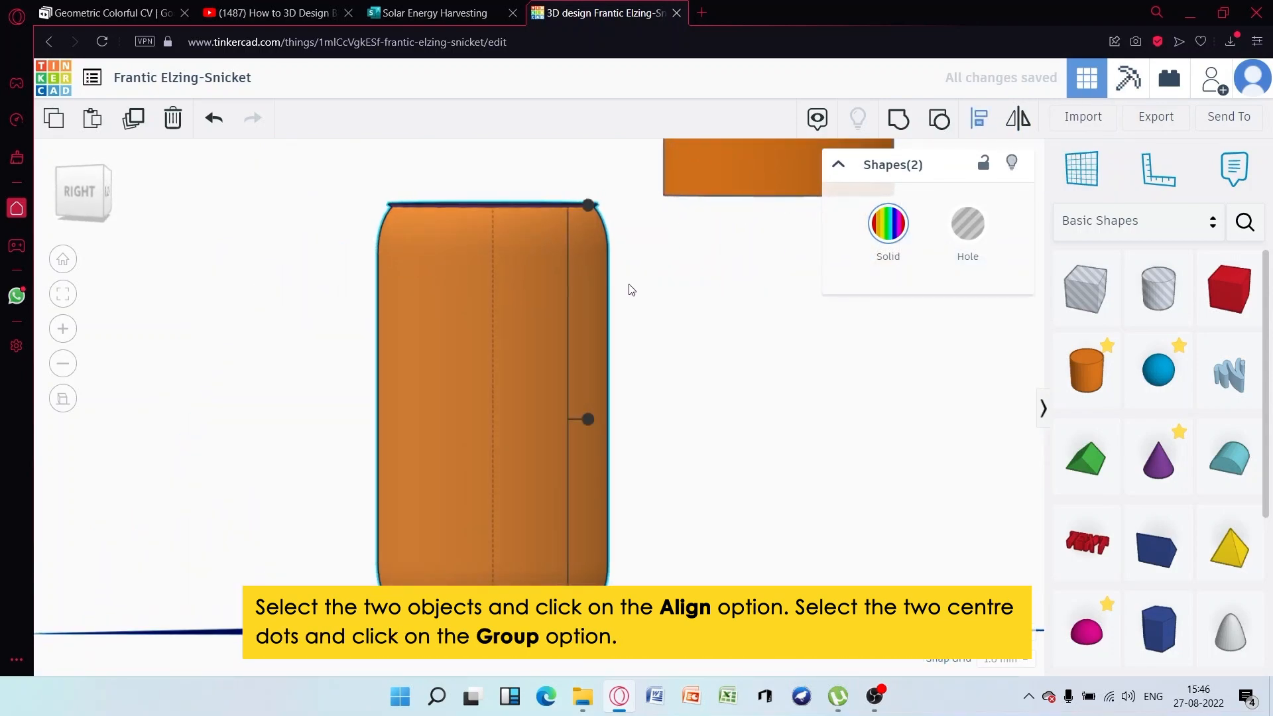
pyautogui.moveTo(530, 193); pyautogui.dragTo(619, 176, button='right')
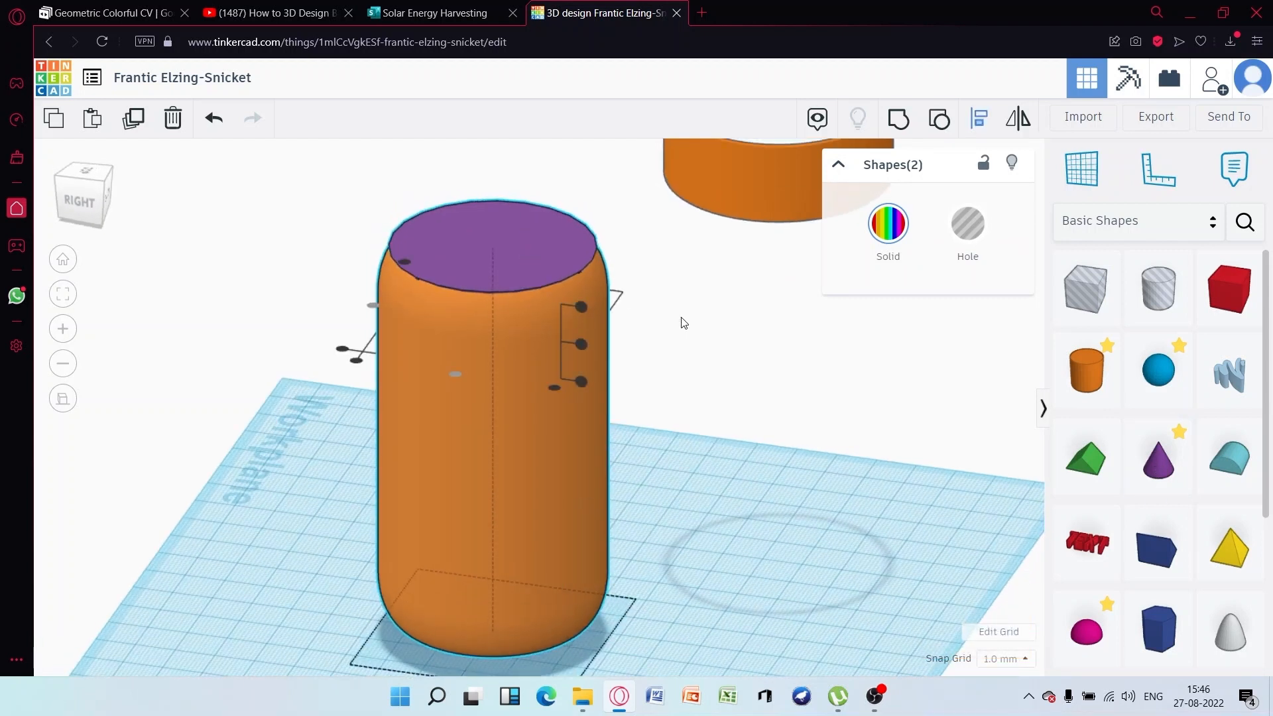
pyautogui.click(683, 323)
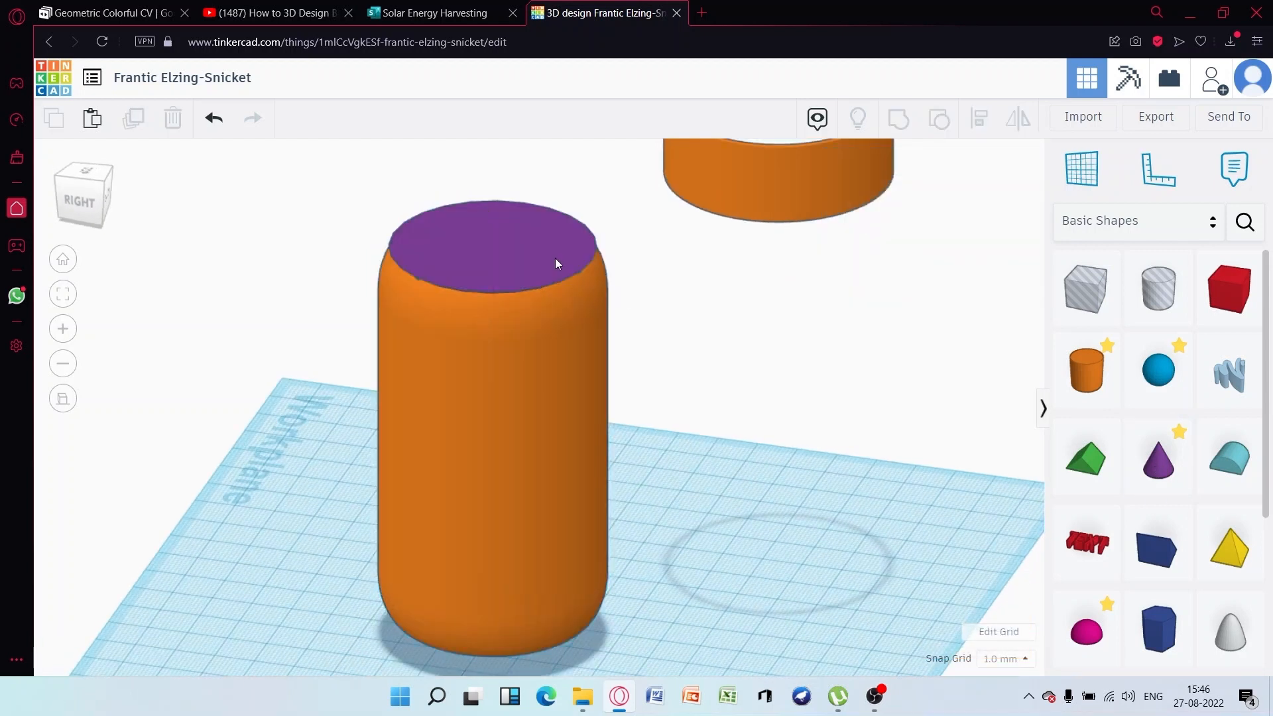
pyautogui.click(557, 262)
pyautogui.click(828, 424)
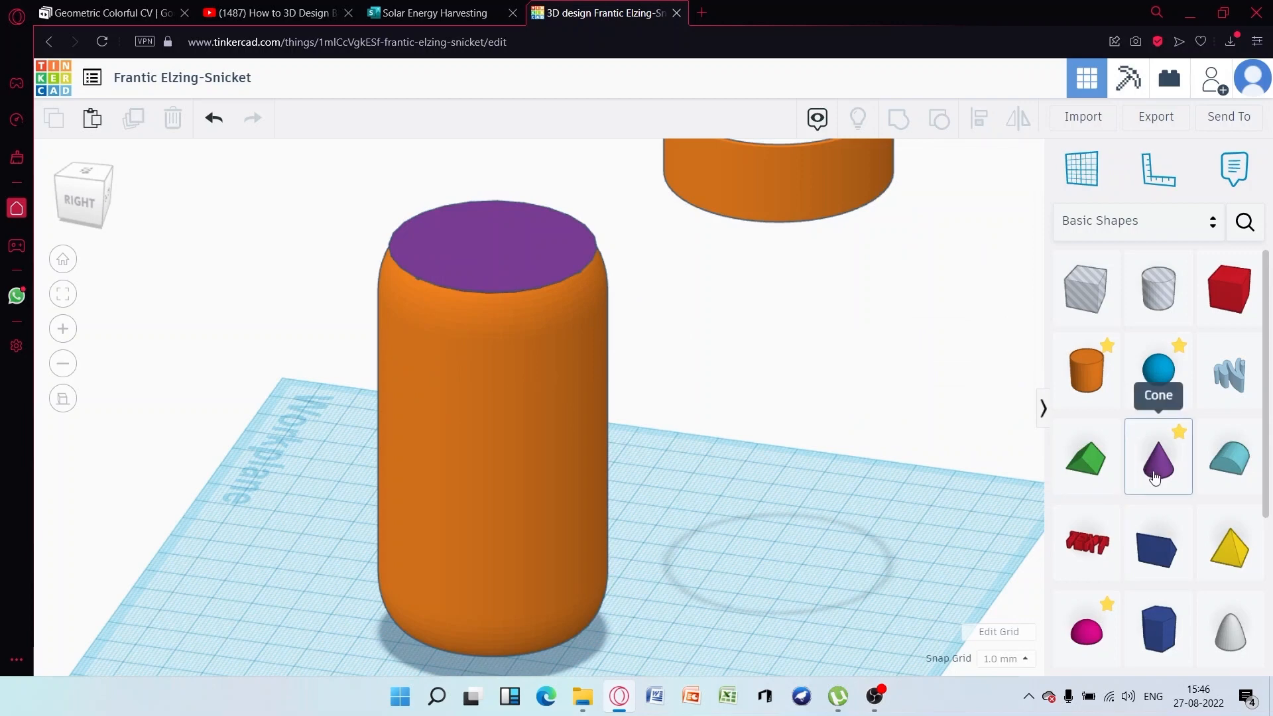
pyautogui.click(515, 257)
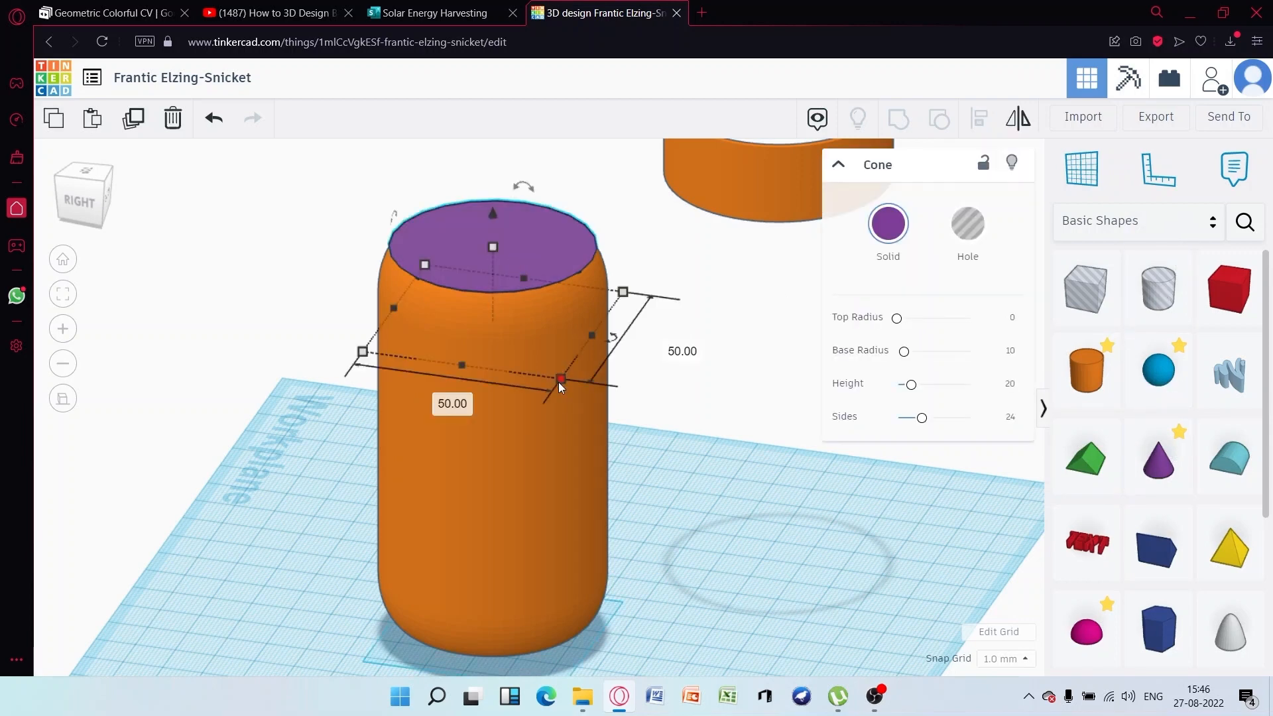
# Add a hole cylinder to the workplane beside the bottle and set its length and width to 48 mm
pyautogui.moveTo(1158, 288); pyautogui.dragTo(823, 494)
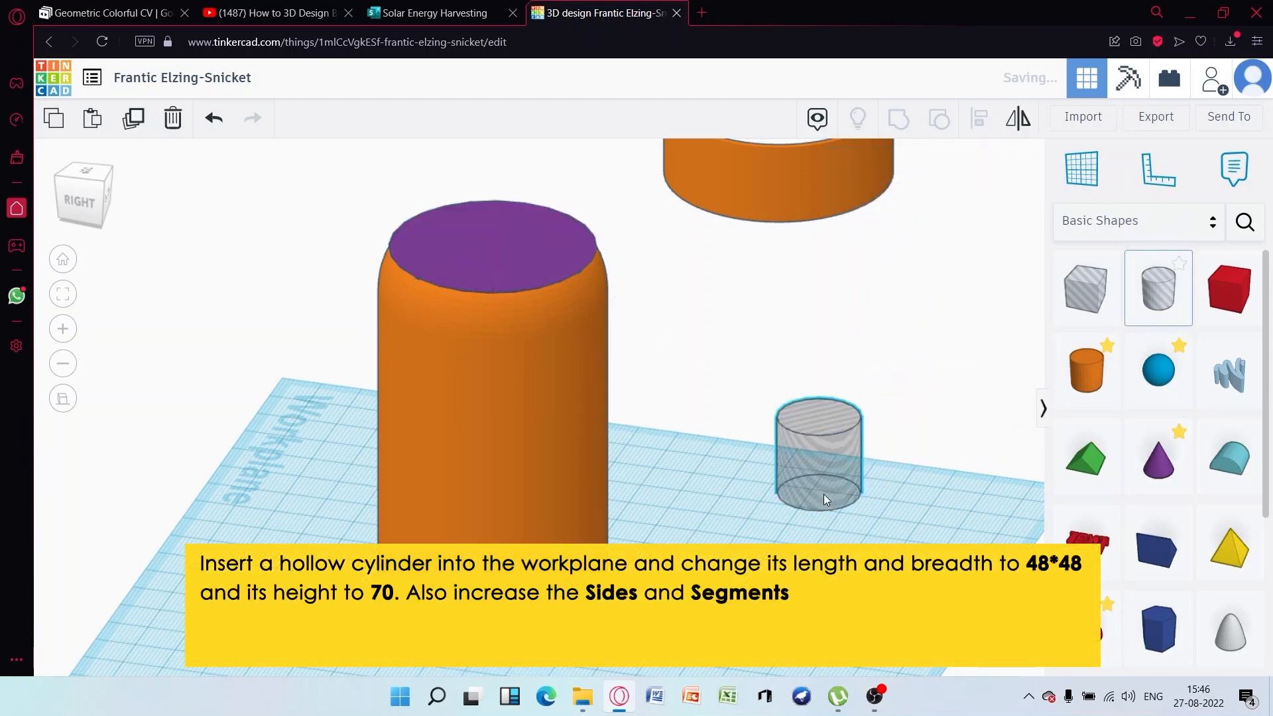
pyautogui.click(846, 515)
pyautogui.click(784, 538)
pyautogui.write('48')
pyautogui.press('Return')
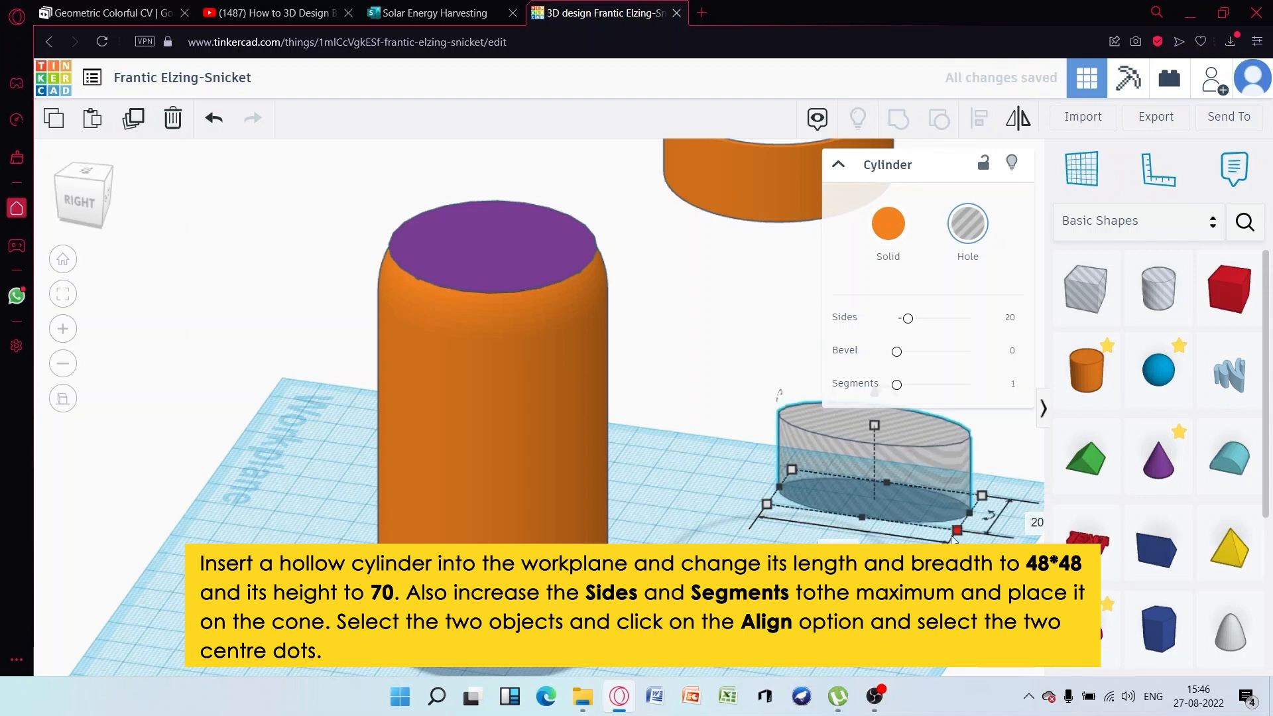
pyautogui.write('48')
pyautogui.press('Return')
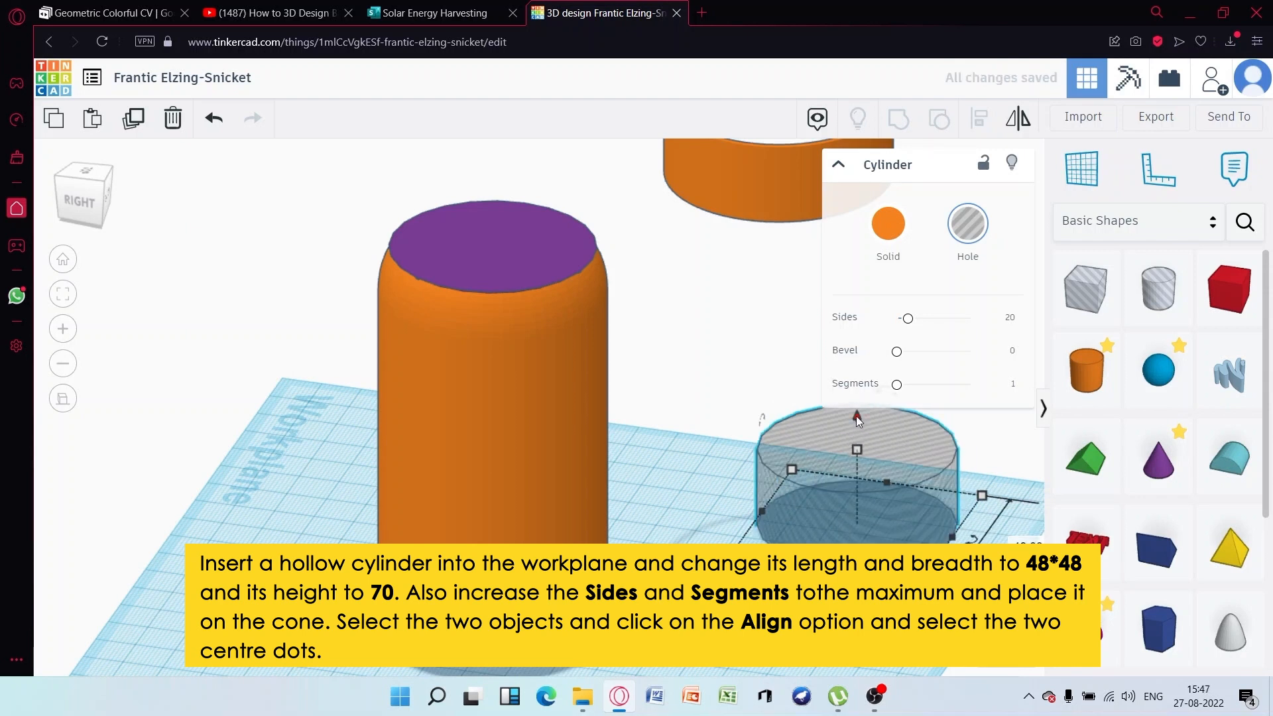
# Set the hole cylinder's sides to 64 and its segments to 10
pyautogui.moveTo(857, 415); pyautogui.dragTo(968, 318)
pyautogui.moveTo(930, 387); pyautogui.dragTo(969, 384)
pyautogui.scroll(-2, 815, 437)
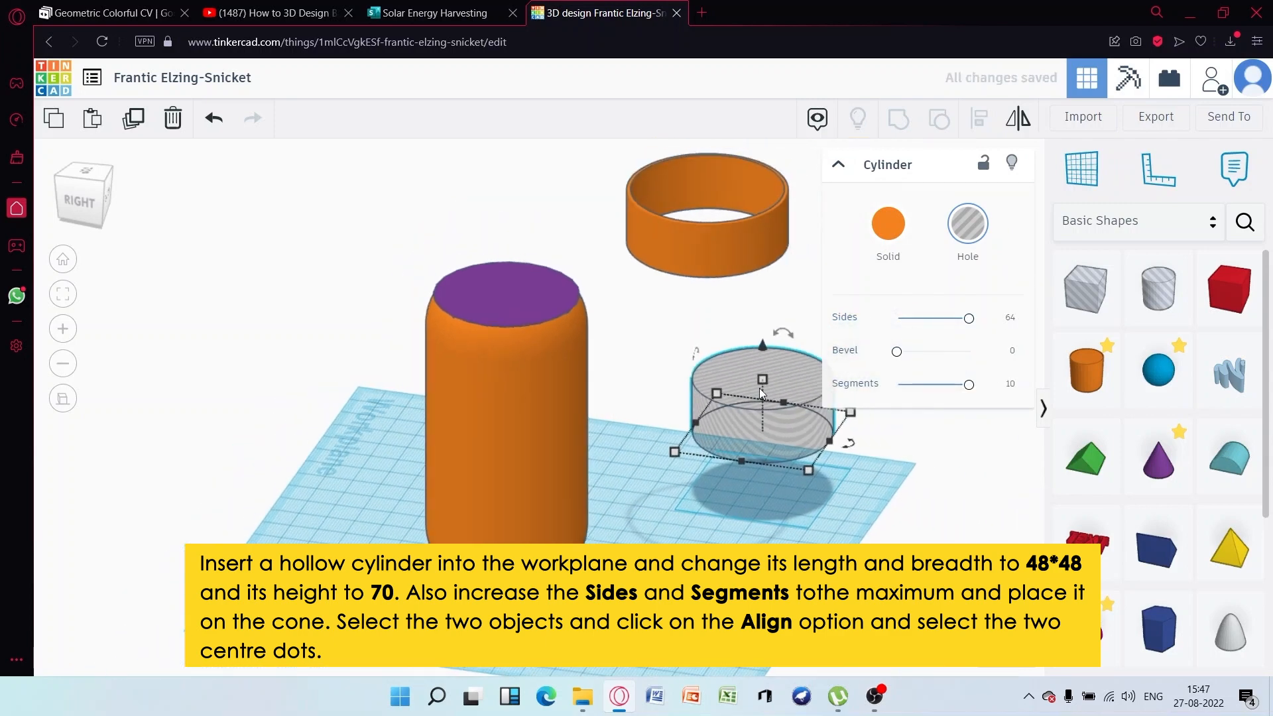
# Raise the hole cylinder to 110 mm above the workplane and move it over the cone in the bottle's opening
pyautogui.moveTo(759, 378); pyautogui.dragTo(754, 215)
pyautogui.moveTo(745, 396); pyautogui.dragTo(656, 368, button='right')
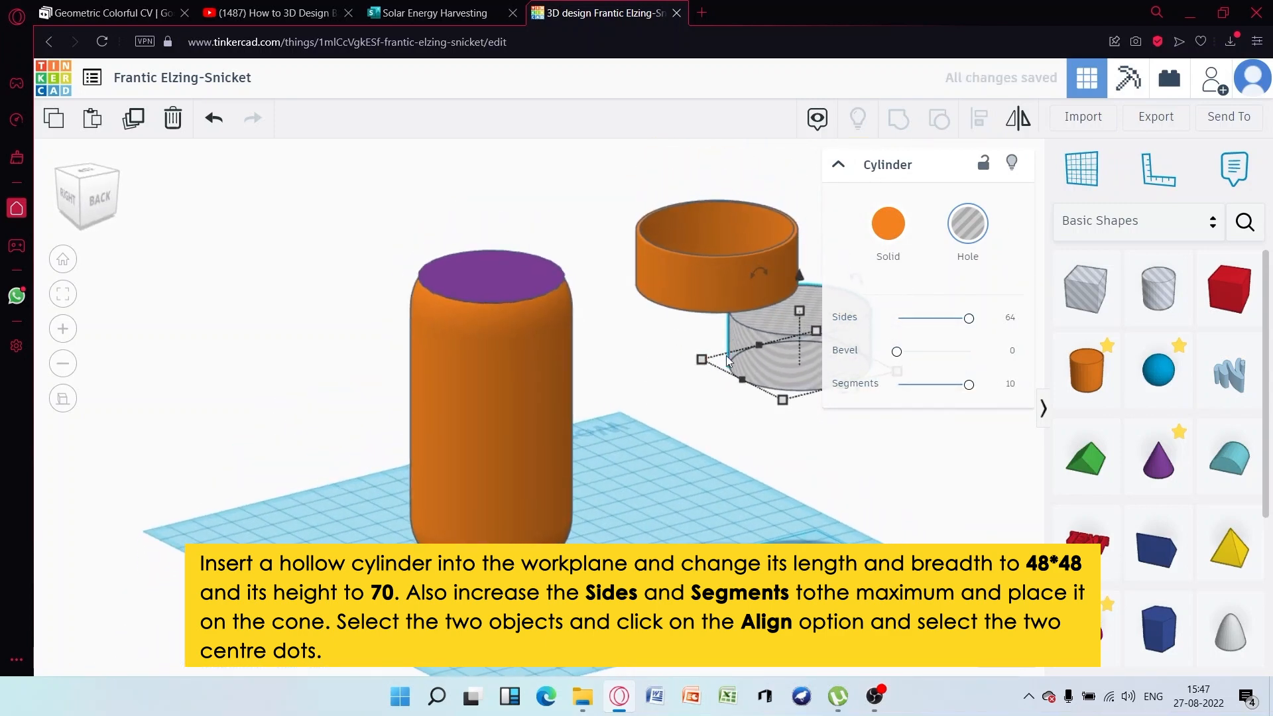
pyautogui.moveTo(759, 329); pyautogui.dragTo(574, 216)
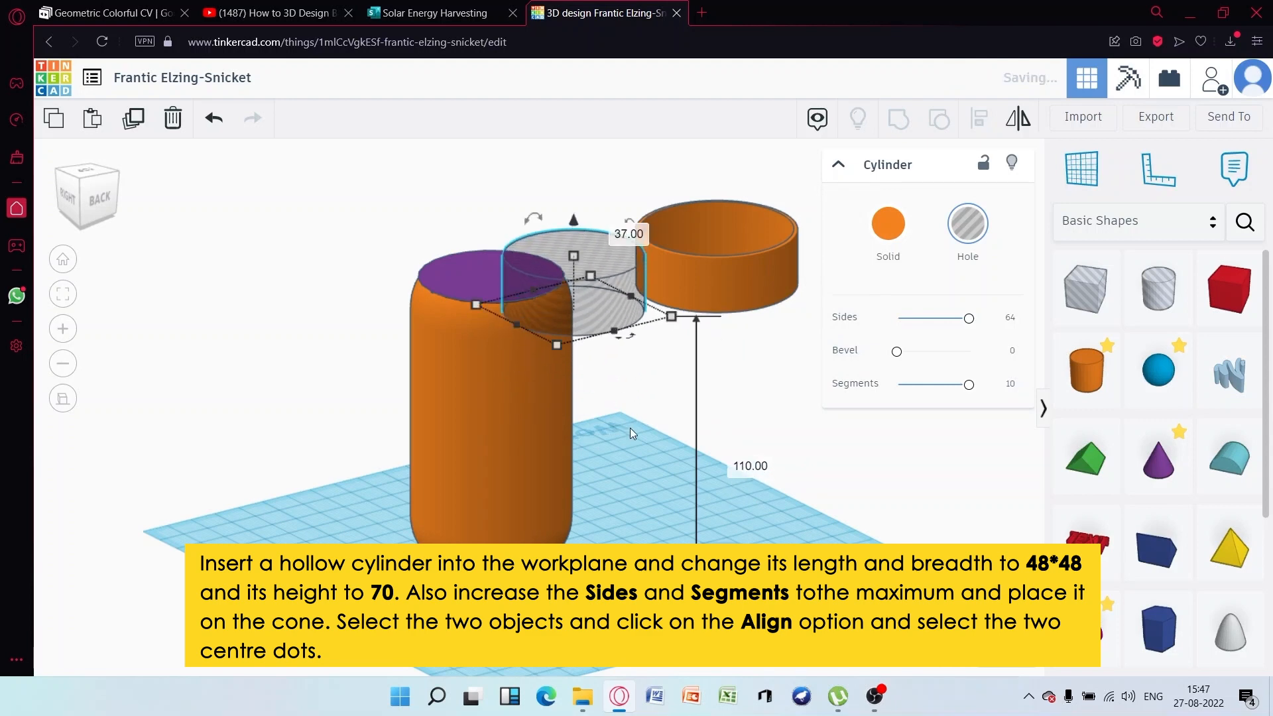
pyautogui.click(631, 429)
pyautogui.moveTo(636, 429); pyautogui.dragTo(865, 464, button='right')
pyautogui.moveTo(617, 325); pyautogui.dragTo(544, 319)
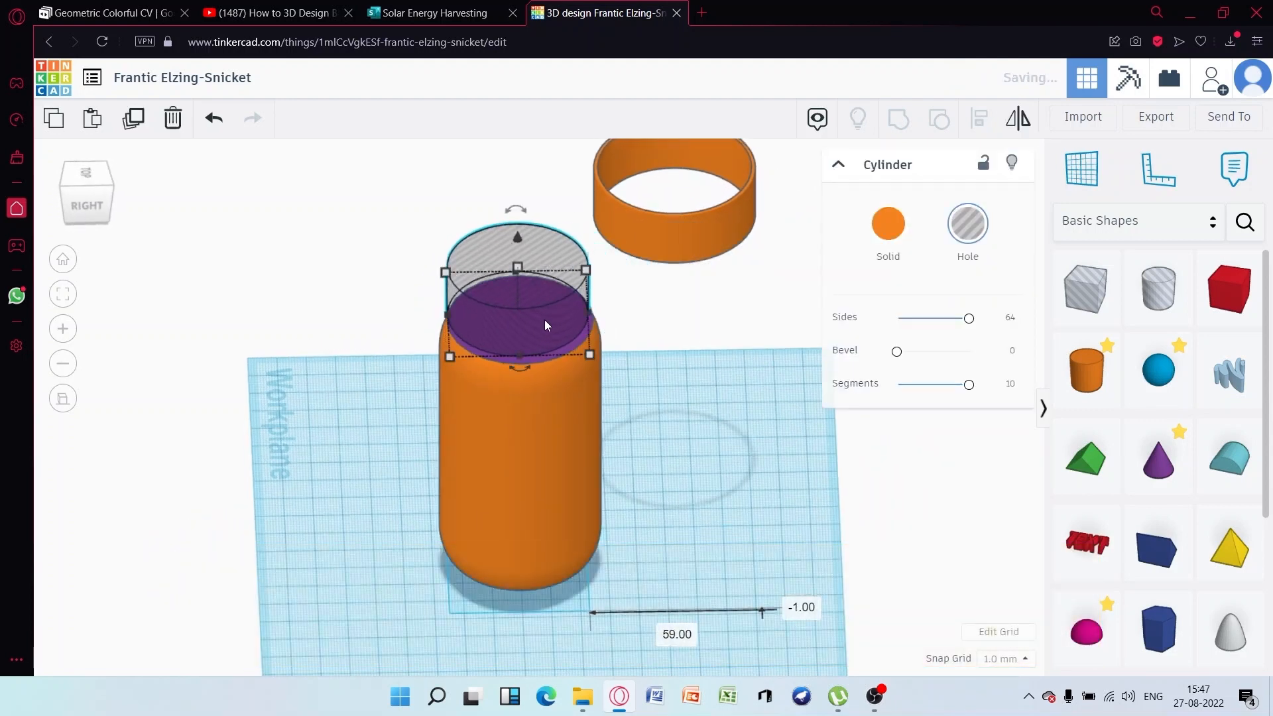
# Align the centres of the hole cylinder, cone and bottle body in both horizontal directions
pyautogui.moveTo(369, 240); pyautogui.dragTo(604, 619)
pyautogui.click(978, 118)
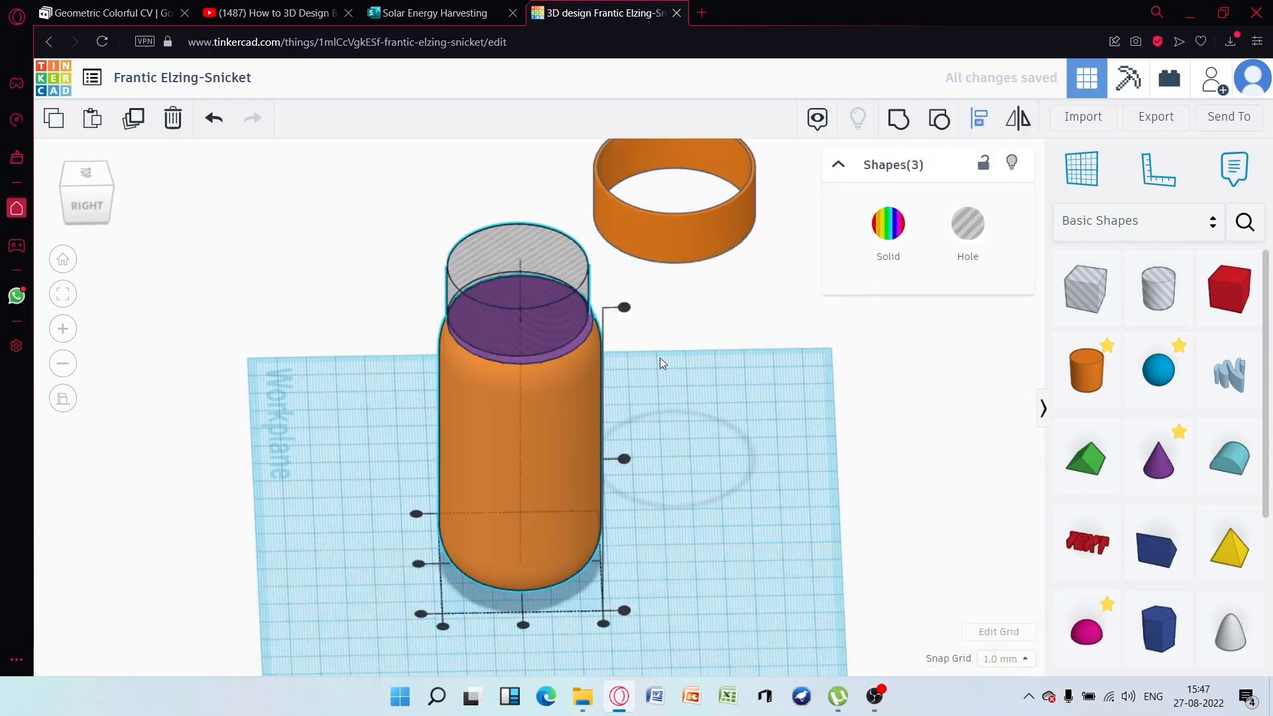
pyautogui.click(523, 623)
pyautogui.click(419, 563)
pyautogui.moveTo(671, 400); pyautogui.dragTo(604, 246, button='right')
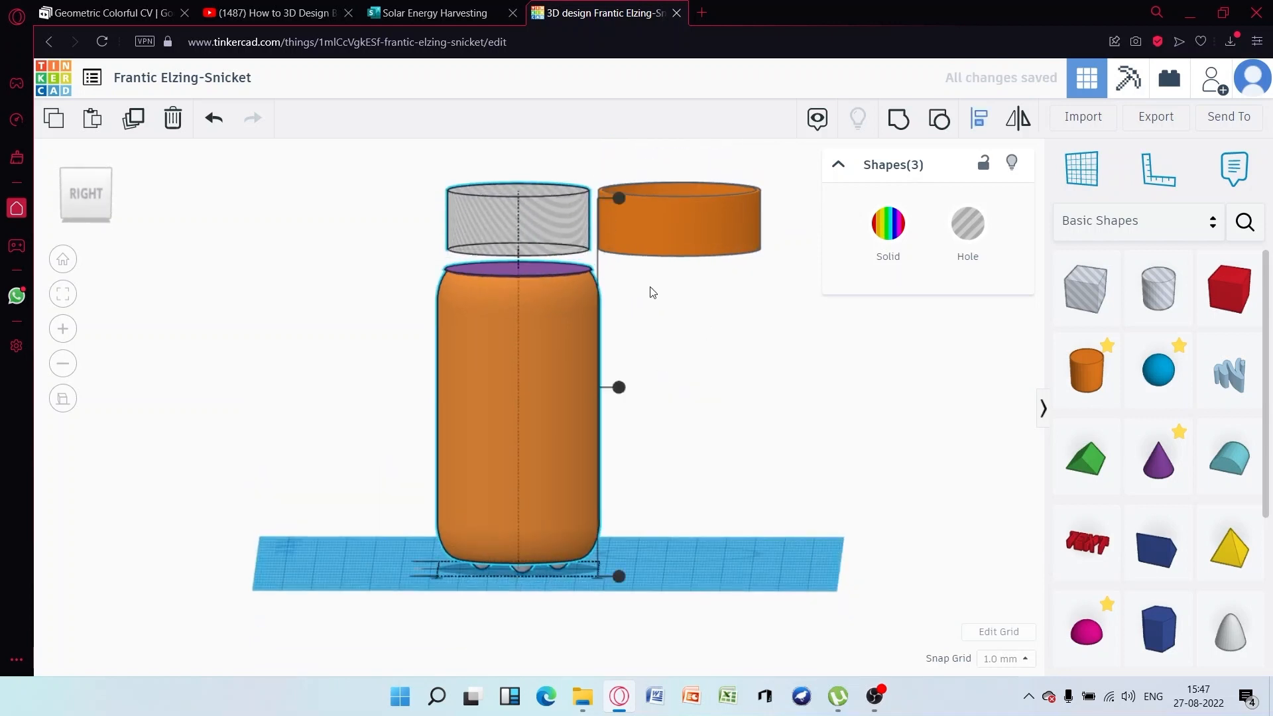
# Lower the hole cylinder by 8 mm to 102 mm above the workplane
pyautogui.click(517, 218)
pyautogui.moveTo(518, 159); pyautogui.dragTo(518, 183)
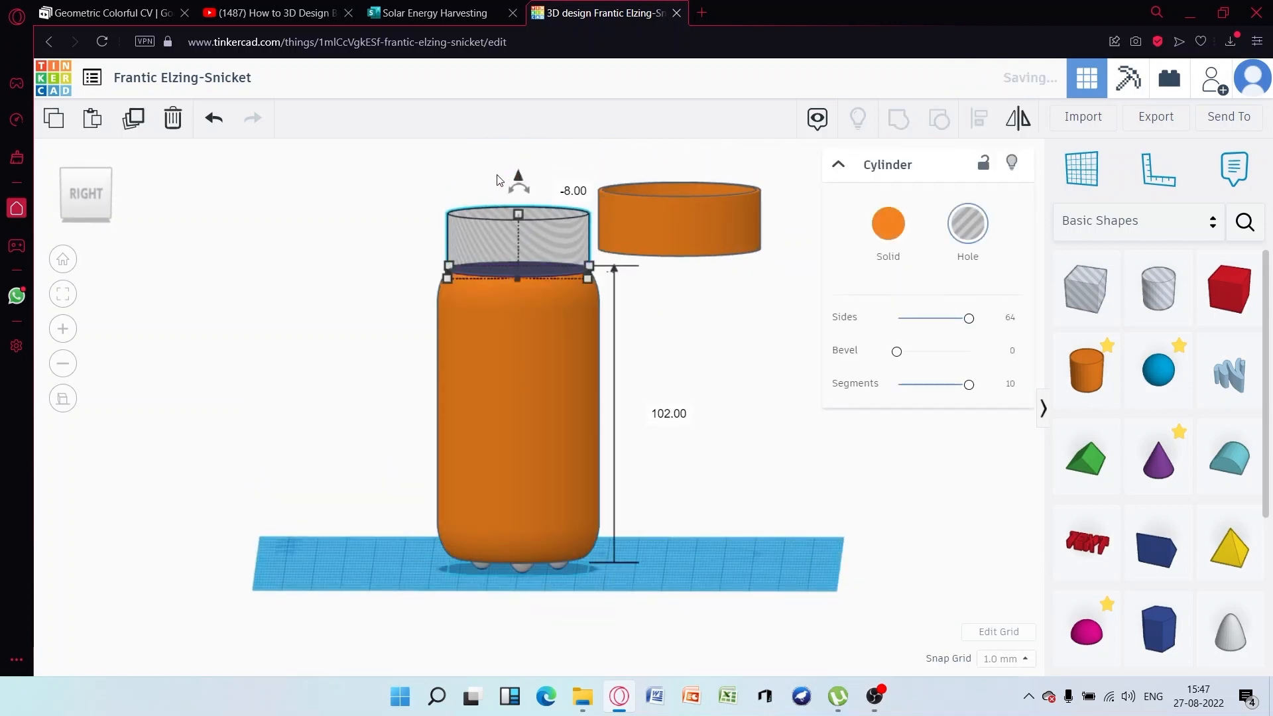
pyautogui.scroll(2, 520, 240)
# Try grouping the hole cylinder with the cone and bottle body, and undo the grouping
pyautogui.moveTo(520, 240); pyautogui.dragTo(659, 271, button='right')
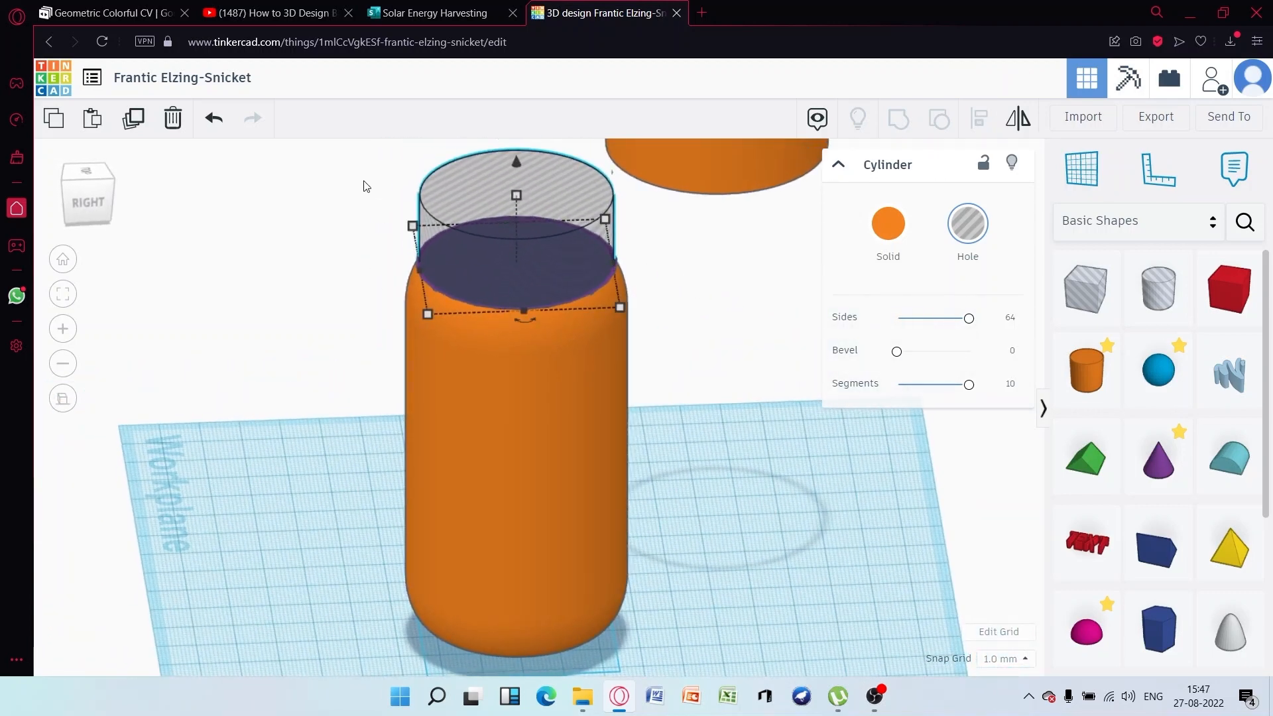
pyautogui.moveTo(505, 366); pyautogui.dragTo(508, 370)
pyautogui.click(891, 126)
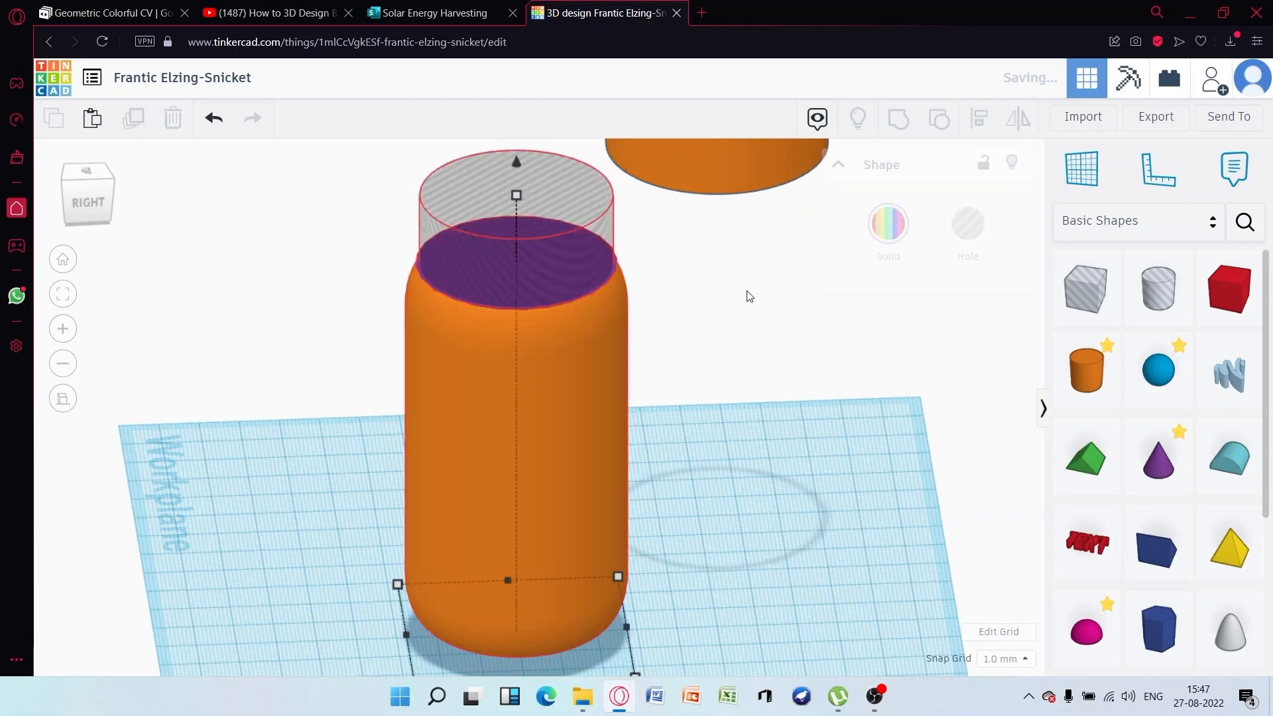
pyautogui.moveTo(727, 287); pyautogui.dragTo(529, 302, button='right')
pyautogui.click(552, 291)
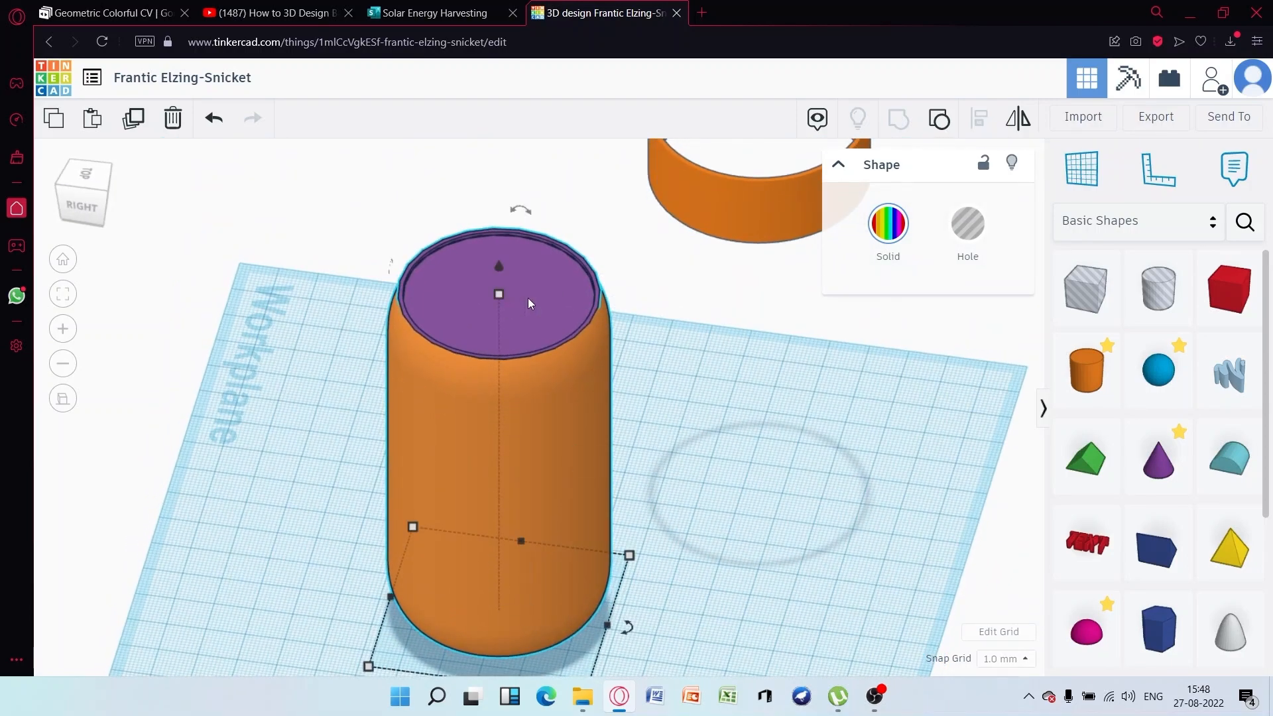
pyautogui.click(710, 340)
pyautogui.hotkey('ctrl', 'z')
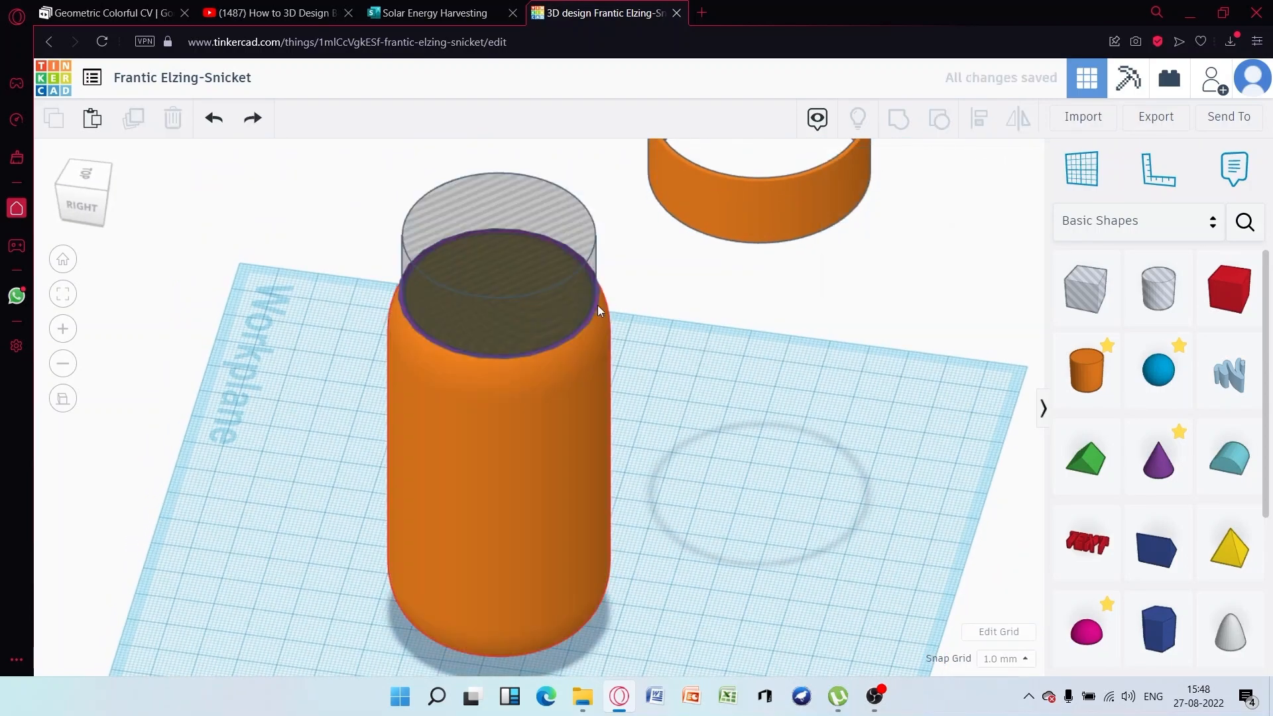
# Set the hole cylinder's height to 50 mm and lower it through the cone into the bottle body
pyautogui.click(518, 257)
pyautogui.scroll(-2, 517, 258)
pyautogui.click(586, 292)
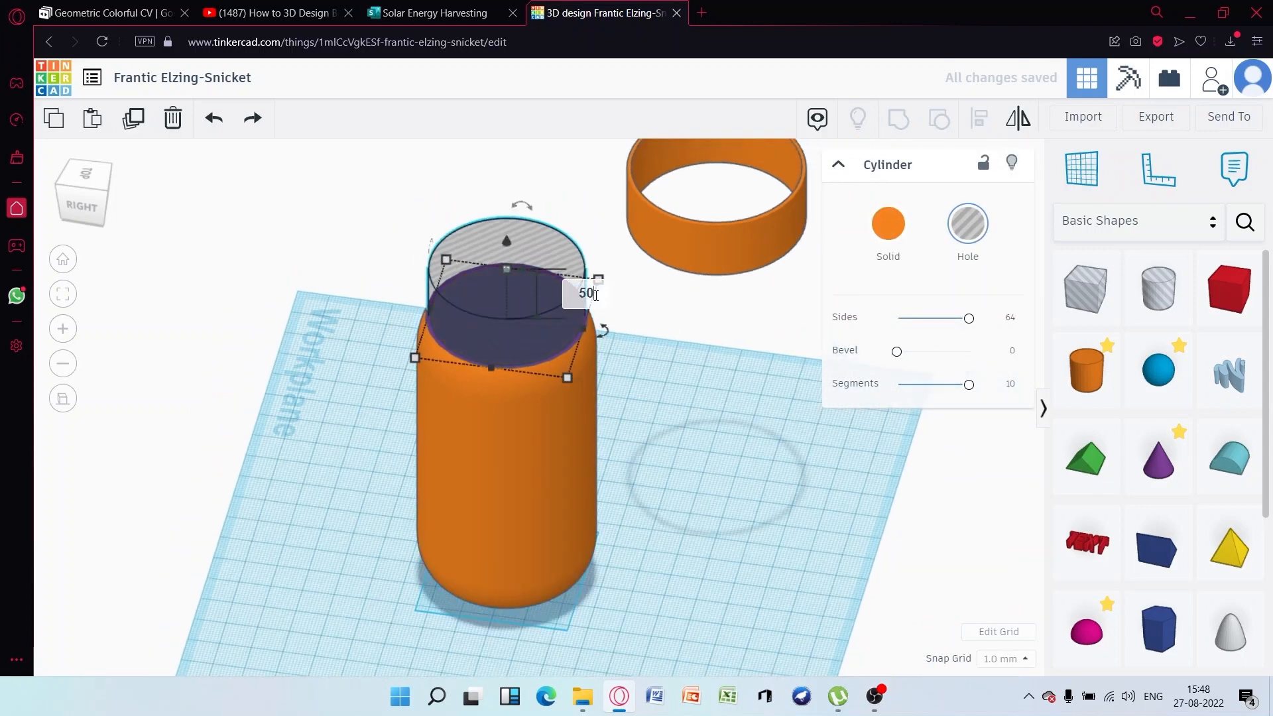
pyautogui.press('Return')
pyautogui.moveTo(507, 169); pyautogui.dragTo(510, 278)
# Group the hole cylinder, cone and bottle body to cut the opening through the cone
pyautogui.moveTo(405, 219); pyautogui.dragTo(569, 371)
pyautogui.click(893, 123)
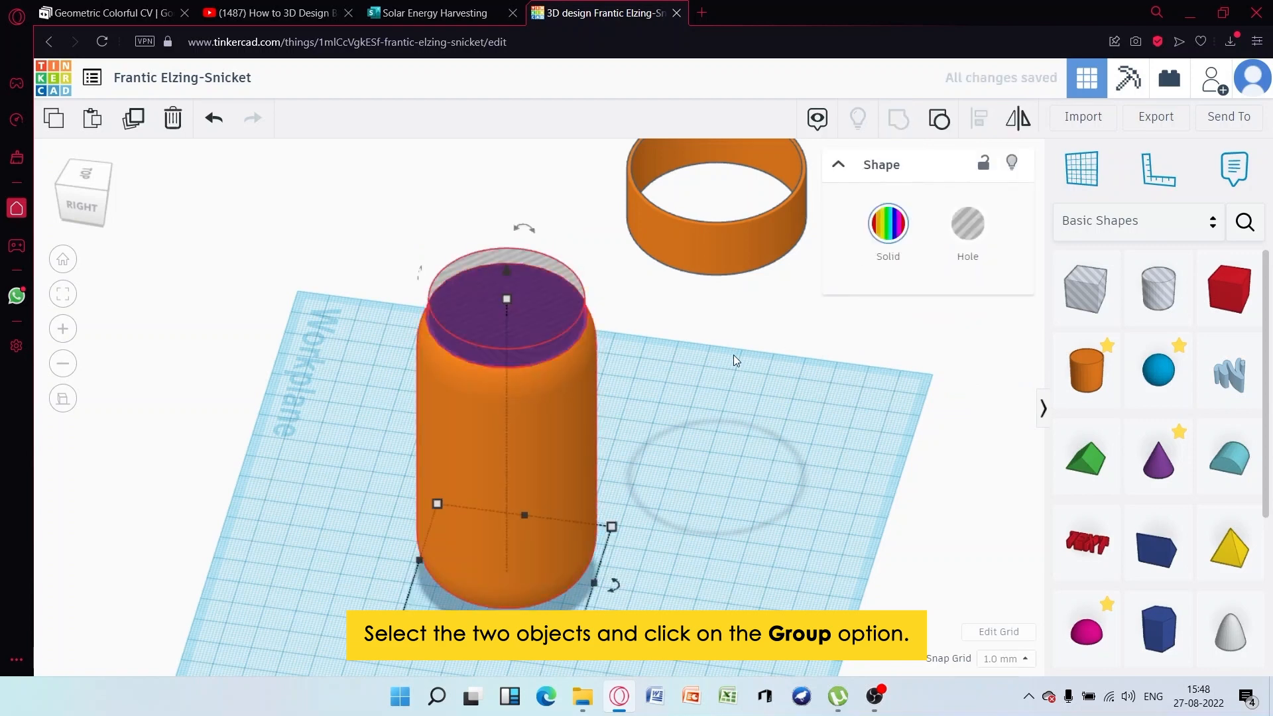
pyautogui.click(707, 321)
pyautogui.moveTo(707, 320)
pyautogui.mouseDown(button='right')
pyautogui.moveTo(710, 397)
pyautogui.moveTo(697, 304)
pyautogui.mouseUp(button='right')
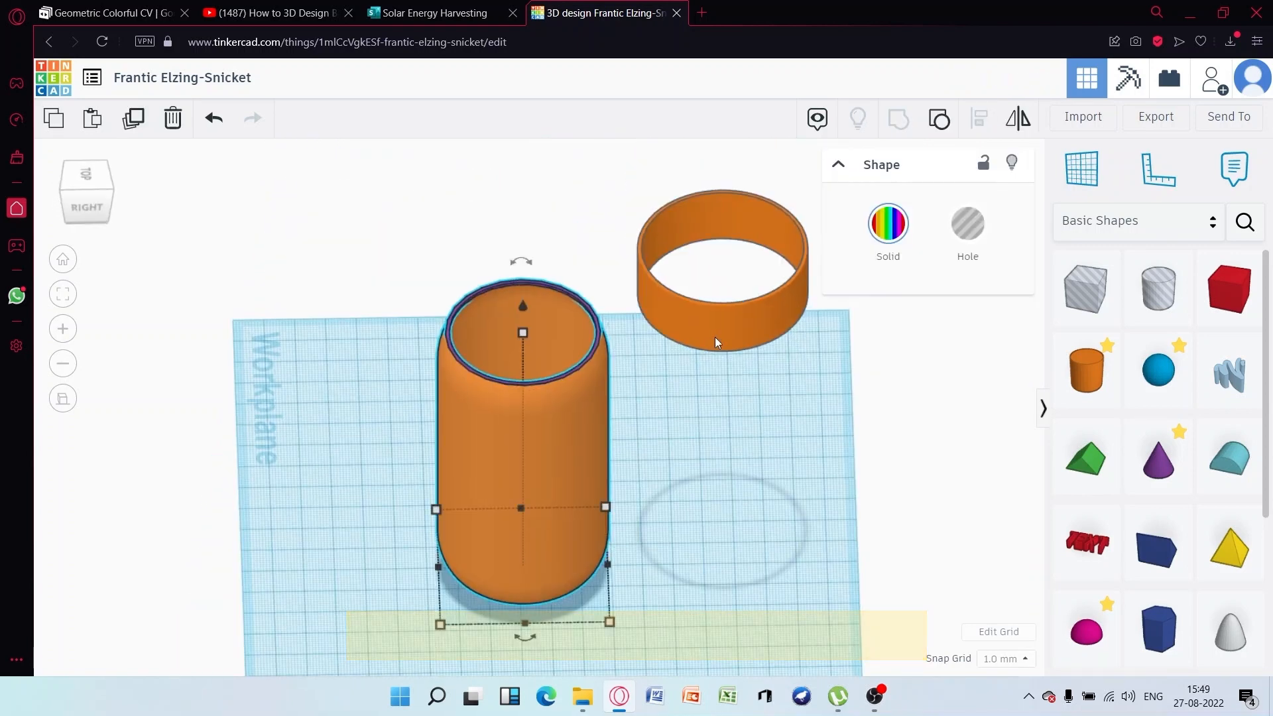
# Ungroup the ring beside the bottle and move its solid cylinder away from the hole cylinder
pyautogui.click(736, 322)
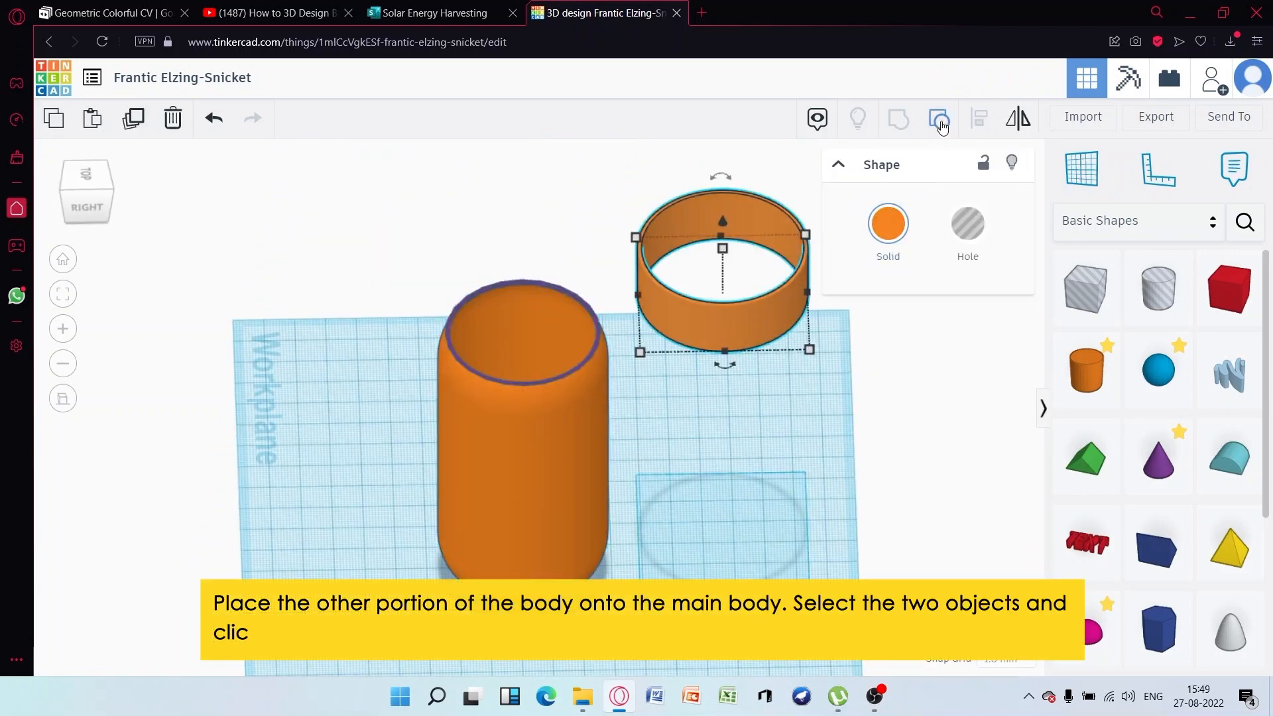
pyautogui.keyDown('shift'); pyautogui.click(741, 329); pyautogui.keyUp('shift')
pyautogui.moveTo(754, 332); pyautogui.dragTo(778, 404)
pyautogui.moveTo(802, 407); pyautogui.dragTo(788, 528)
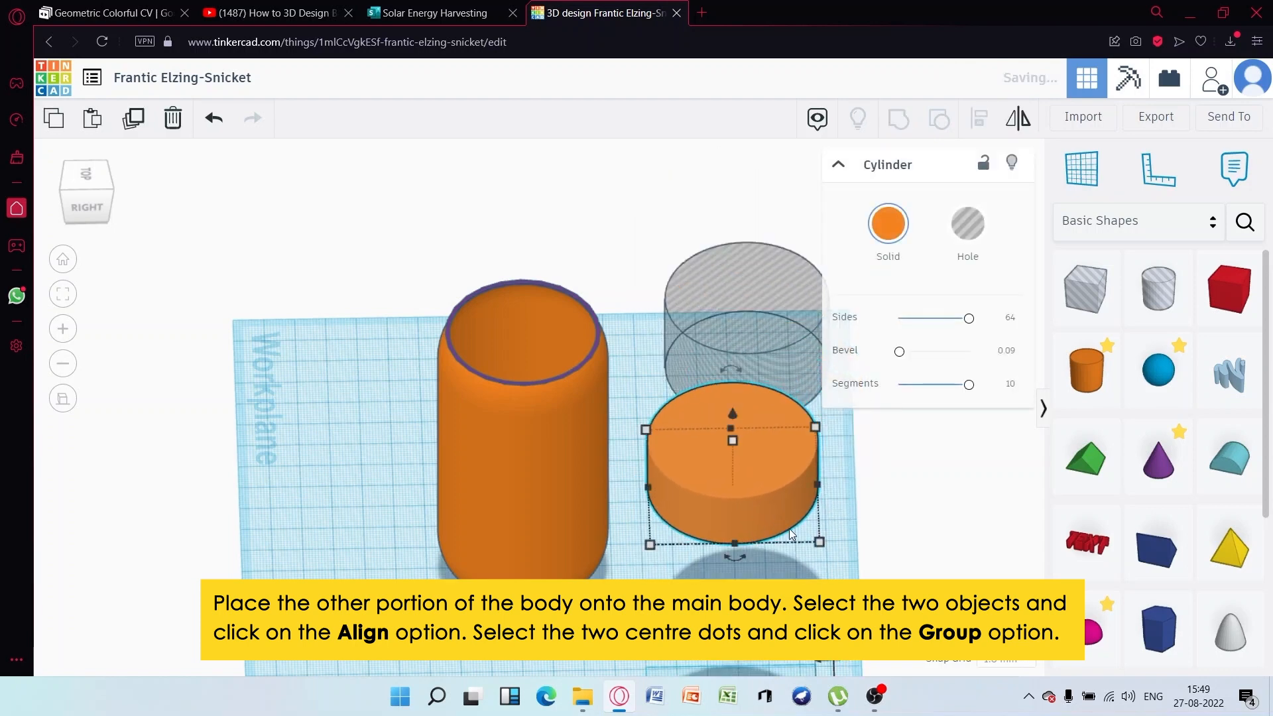
# Place the ring's solid cylinder on top of the bottle and align its centre with the bottle body's
pyautogui.click(822, 516)
pyautogui.moveTo(822, 516); pyautogui.dragTo(803, 418, button='right')
pyautogui.moveTo(764, 346); pyautogui.dragTo(556, 270)
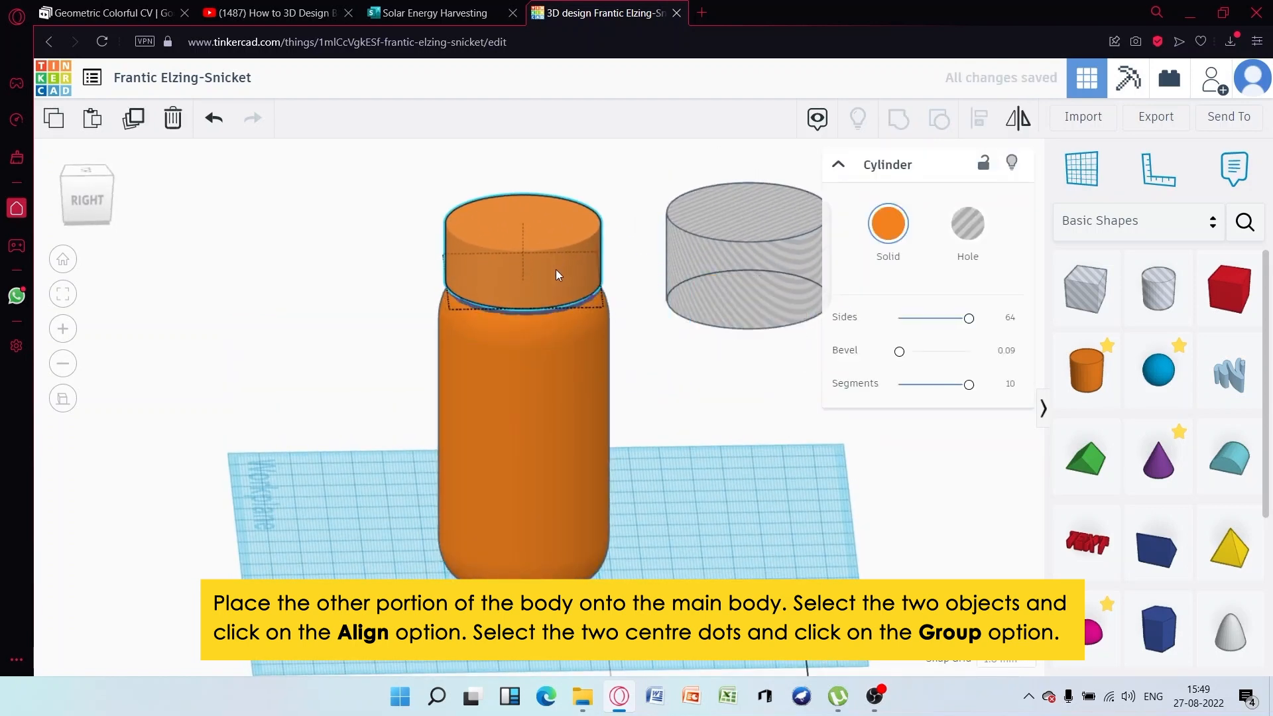
pyautogui.keyDown('shift'); pyautogui.click(522, 340); pyautogui.keyUp('shift')
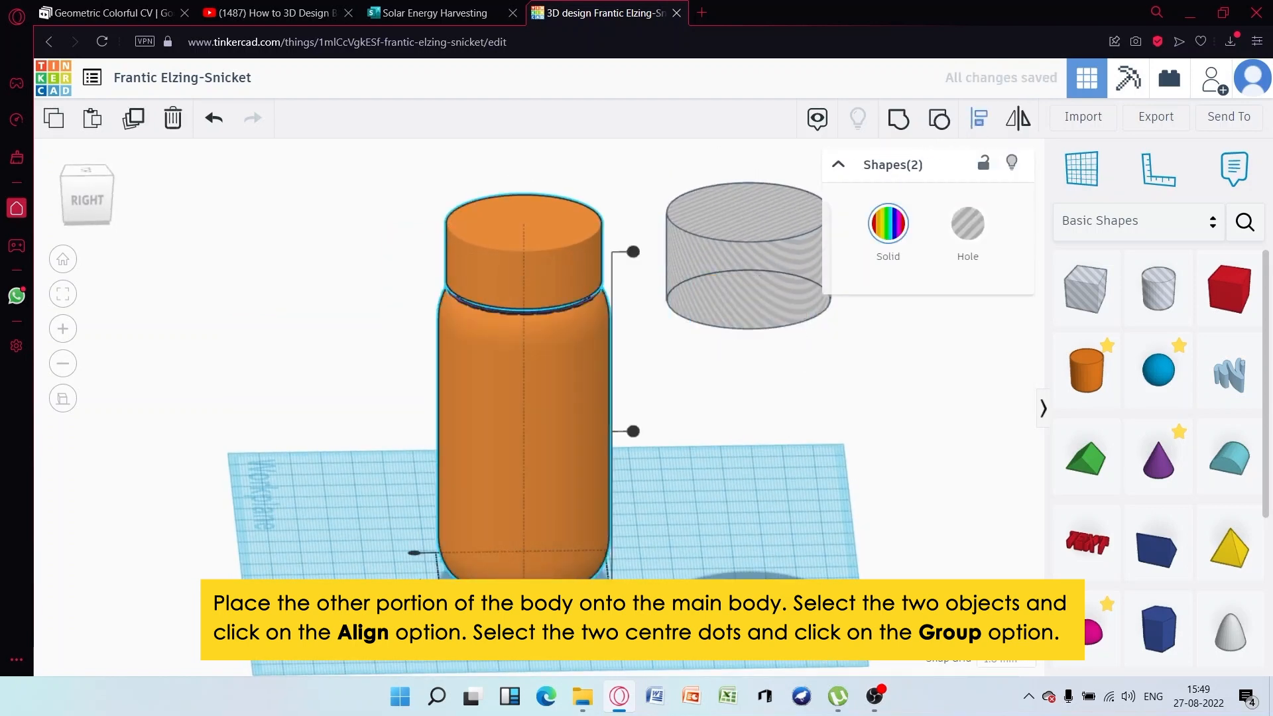
# Lower the solid cylinder by 1 mm towards the bottle's rim
pyautogui.click(557, 292)
pyautogui.press('f')
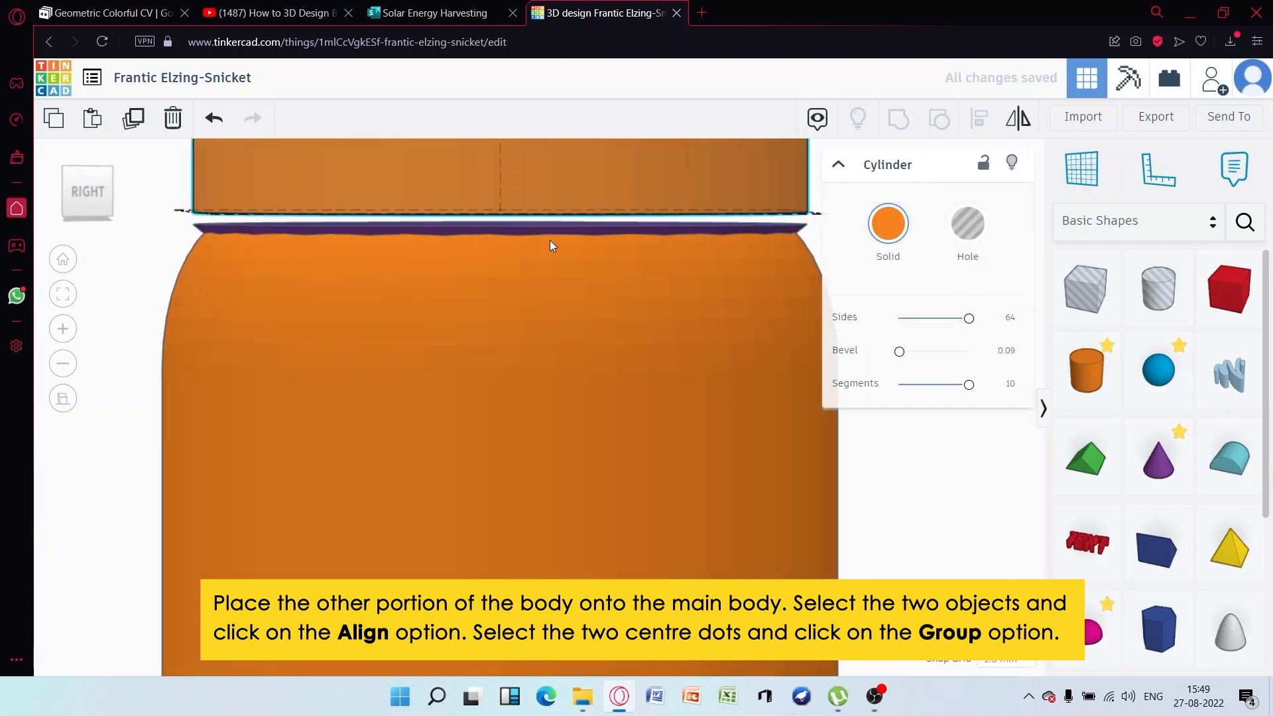
pyautogui.scroll(-3, 543, 265)
pyautogui.moveTo(519, 181); pyautogui.dragTo(519, 188)
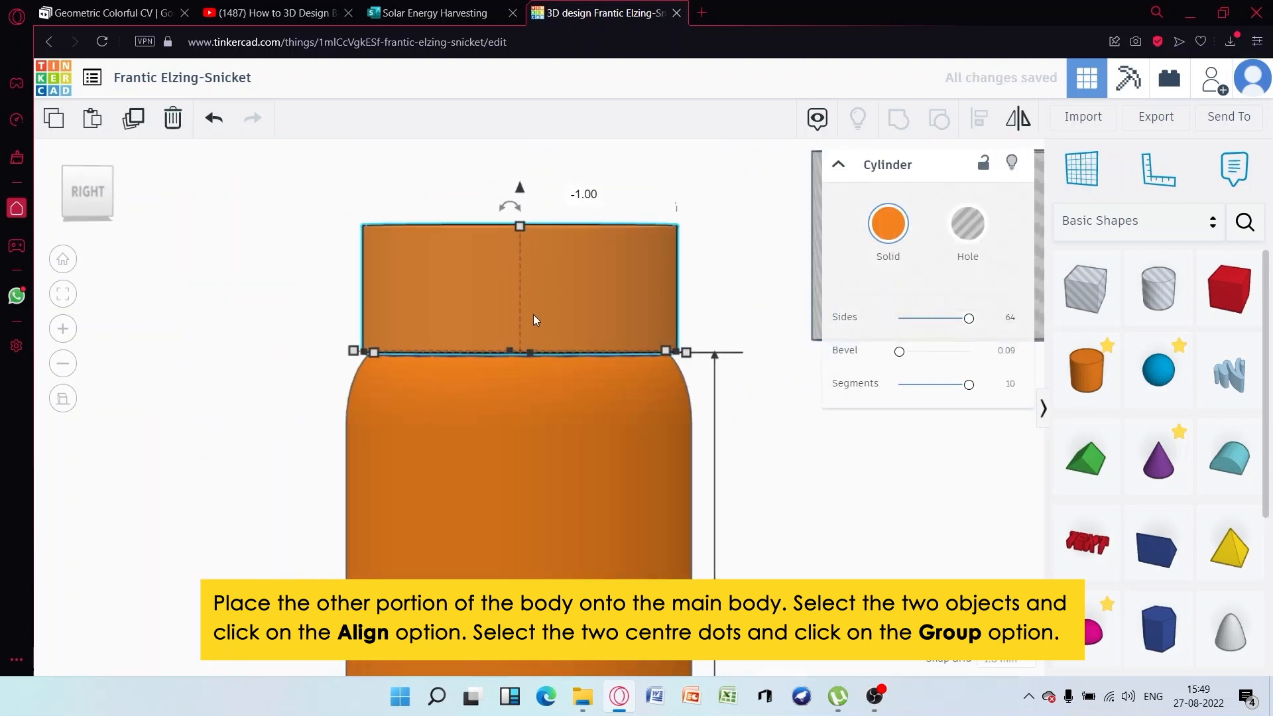
# Set the snap grid to 0.1 mm and fine-tune the solid cylinder's height so its underside meets the bottle's rim
pyautogui.scroll(4, 535, 397)
pyautogui.click(1004, 662)
pyautogui.click(986, 519)
pyautogui.moveTo(549, 356); pyautogui.dragTo(549, 346, button='right')
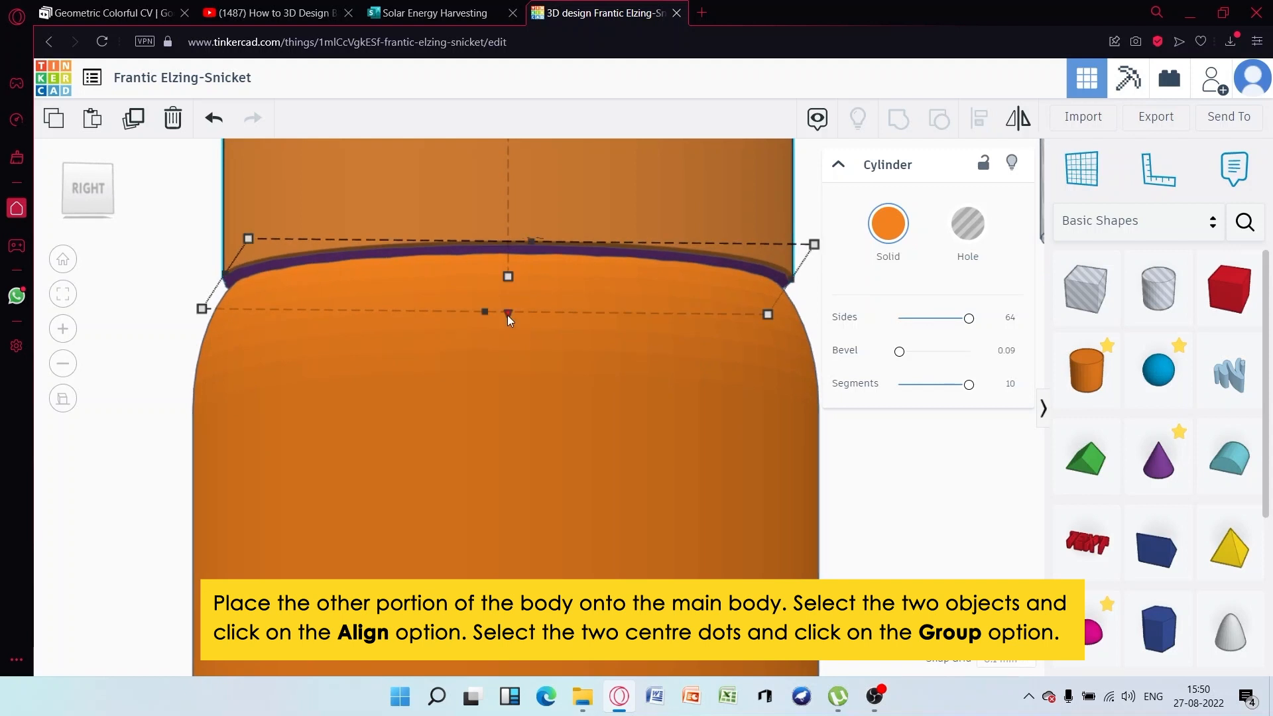
pyautogui.click(802, 301)
pyautogui.moveTo(802, 302); pyautogui.dragTo(762, 329, button='right')
pyautogui.scroll(-4, 760, 329)
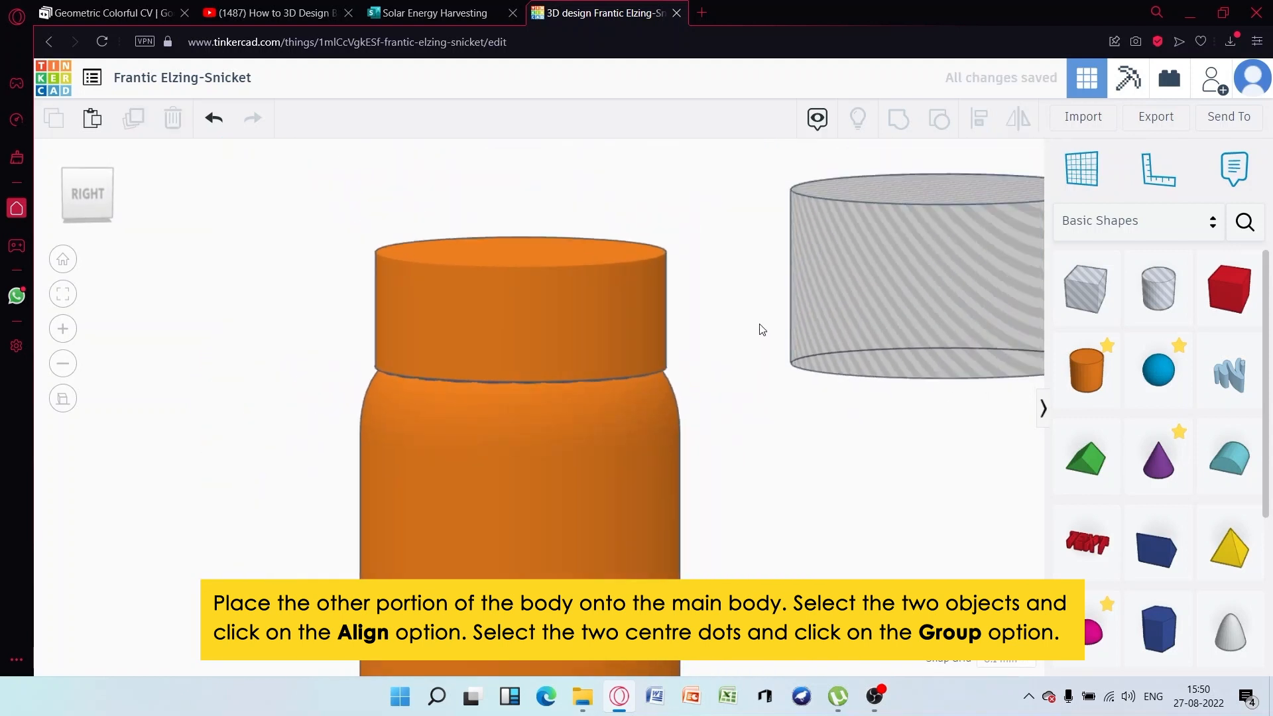
# Group the solid cylinder on top with the bottle body
pyautogui.moveTo(761, 329); pyautogui.dragTo(807, 469)
pyautogui.click(807, 468)
pyautogui.moveTo(807, 469); pyautogui.dragTo(824, 523, button='right')
pyautogui.moveTo(679, 325); pyautogui.dragTo(460, 476)
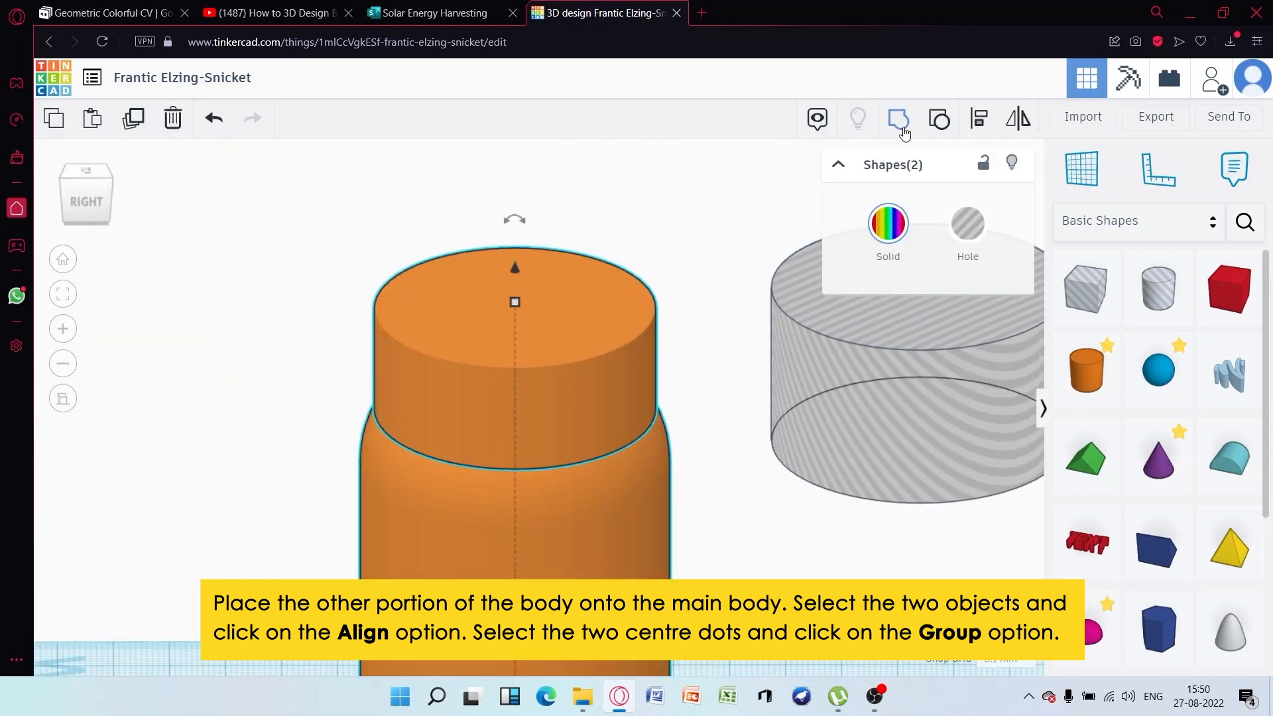
# Resize the hole cylinder beside the bottle to a 48 by 48 mm base
pyautogui.scroll(-2, 871, 397)
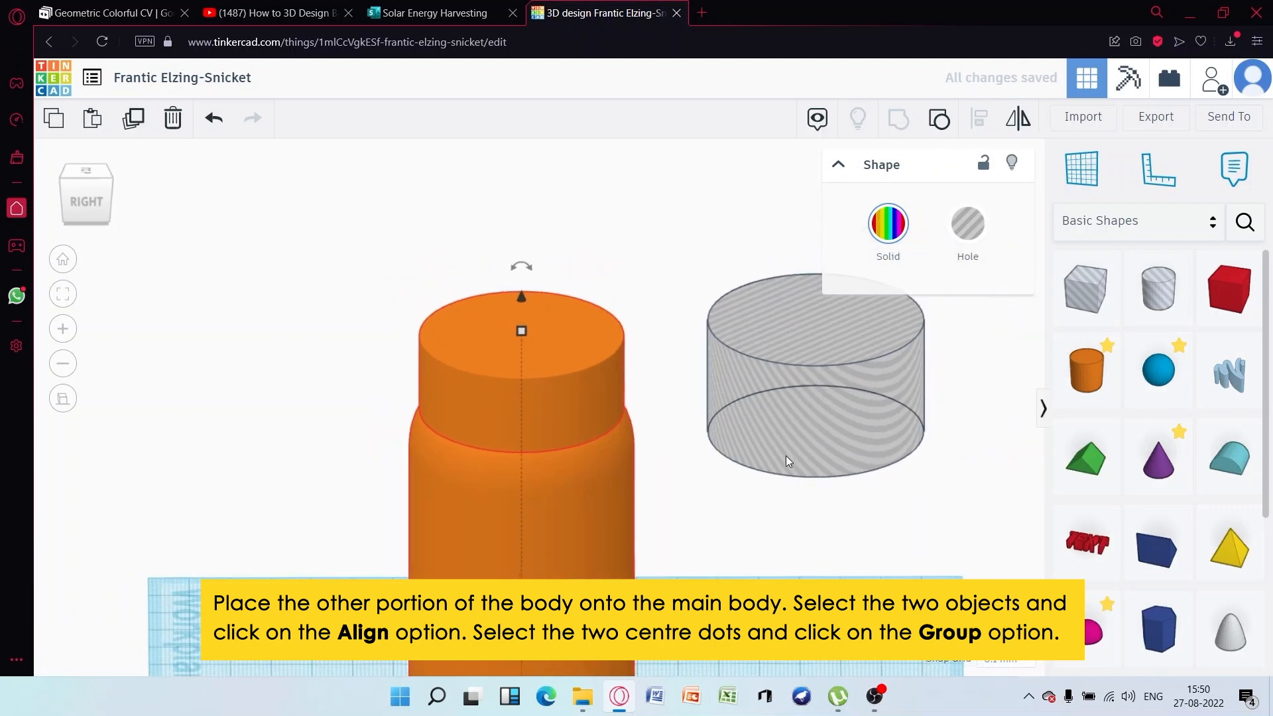
pyautogui.click(768, 439)
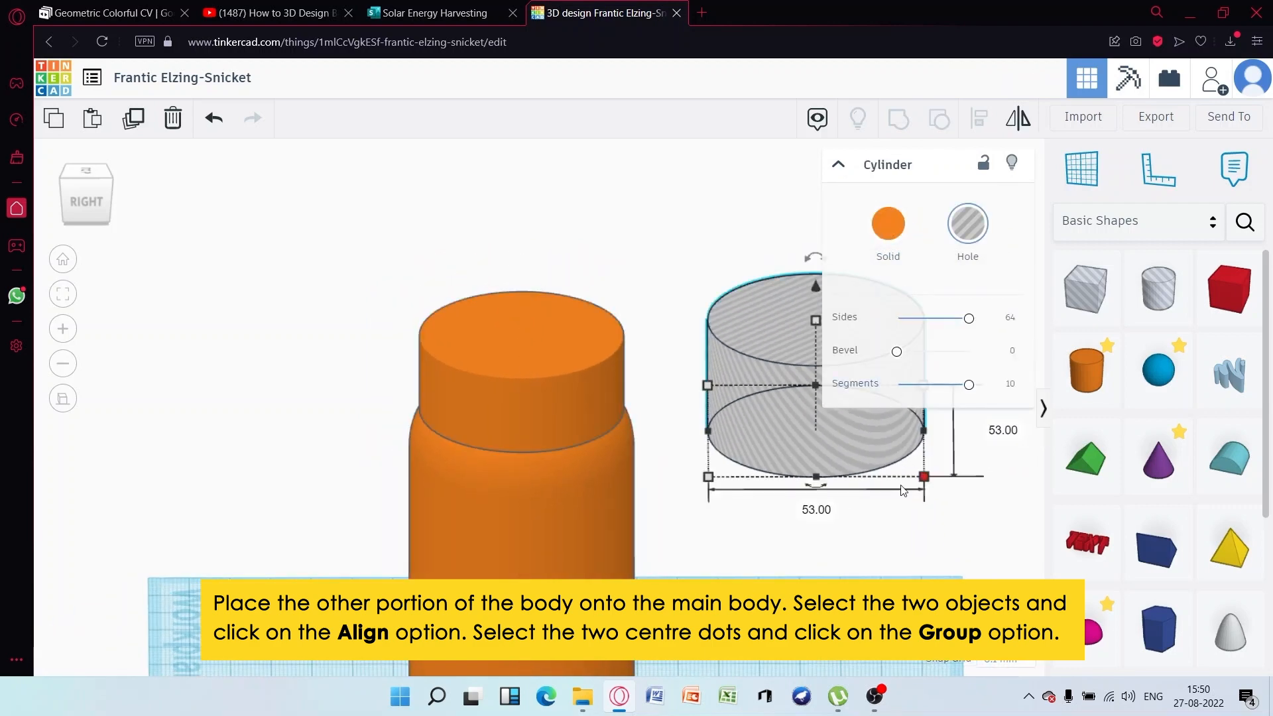
pyautogui.write('48')
pyautogui.press('Return')
pyautogui.scroll(-2, 854, 450)
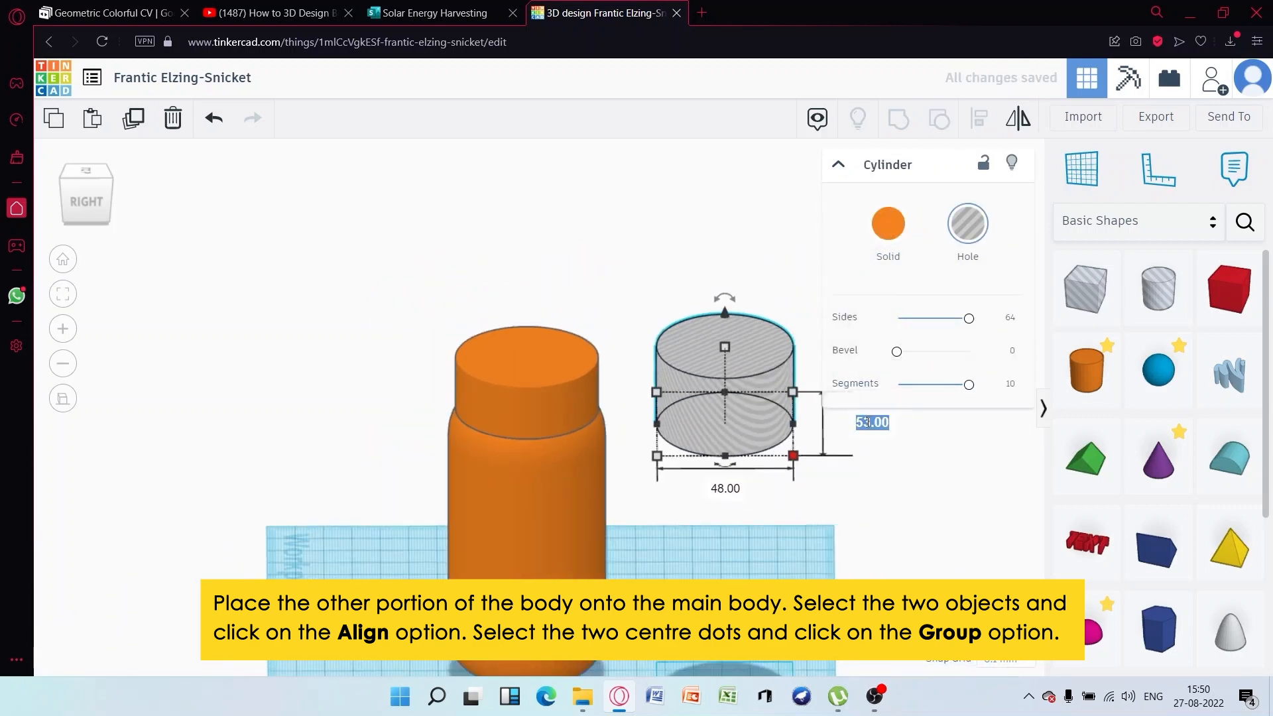
pyautogui.write('48')
pyautogui.press('Return')
# Move the hole cylinder into the bottle's top section, align its centre with the bottle's and group them to hollow out the neck
pyautogui.moveTo(724, 344)
pyautogui.mouseDown()
pyautogui.moveTo(725, 252)
pyautogui.moveTo(547, 335)
pyautogui.mouseUp()
pyautogui.moveTo(415, 285); pyautogui.dragTo(524, 421)
pyautogui.press('l')
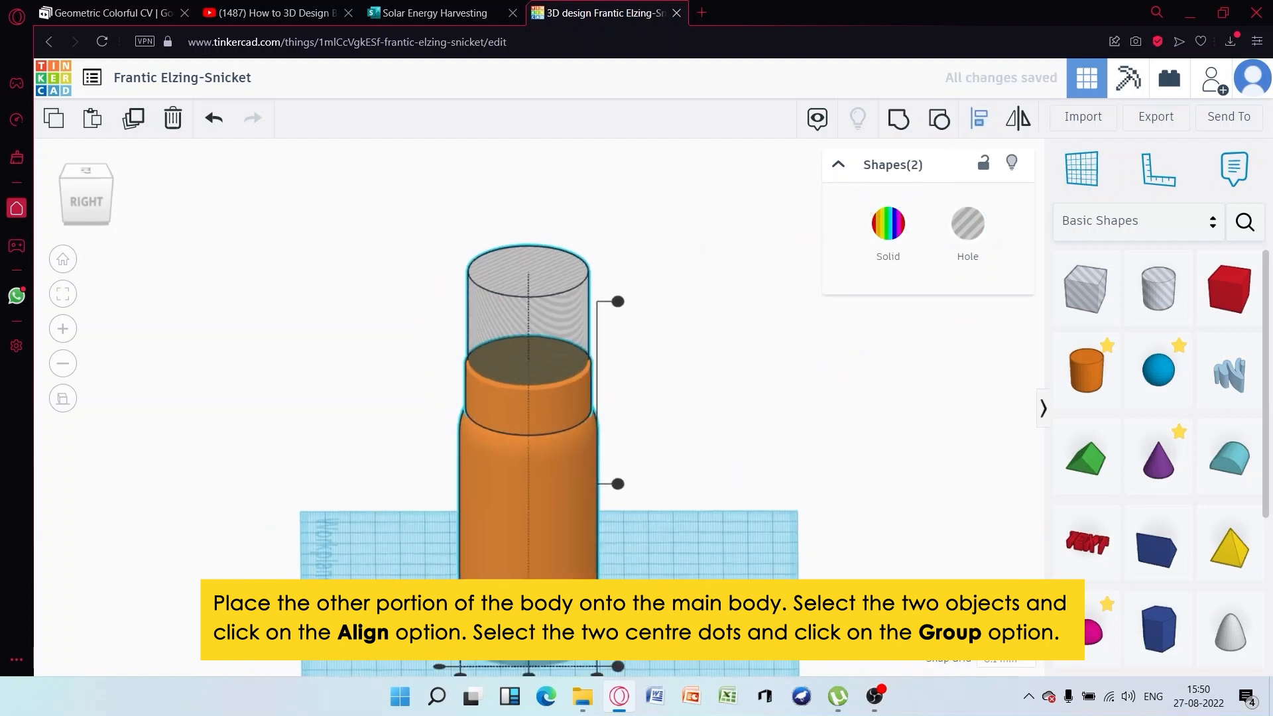
pyautogui.scroll(-2, 530, 411)
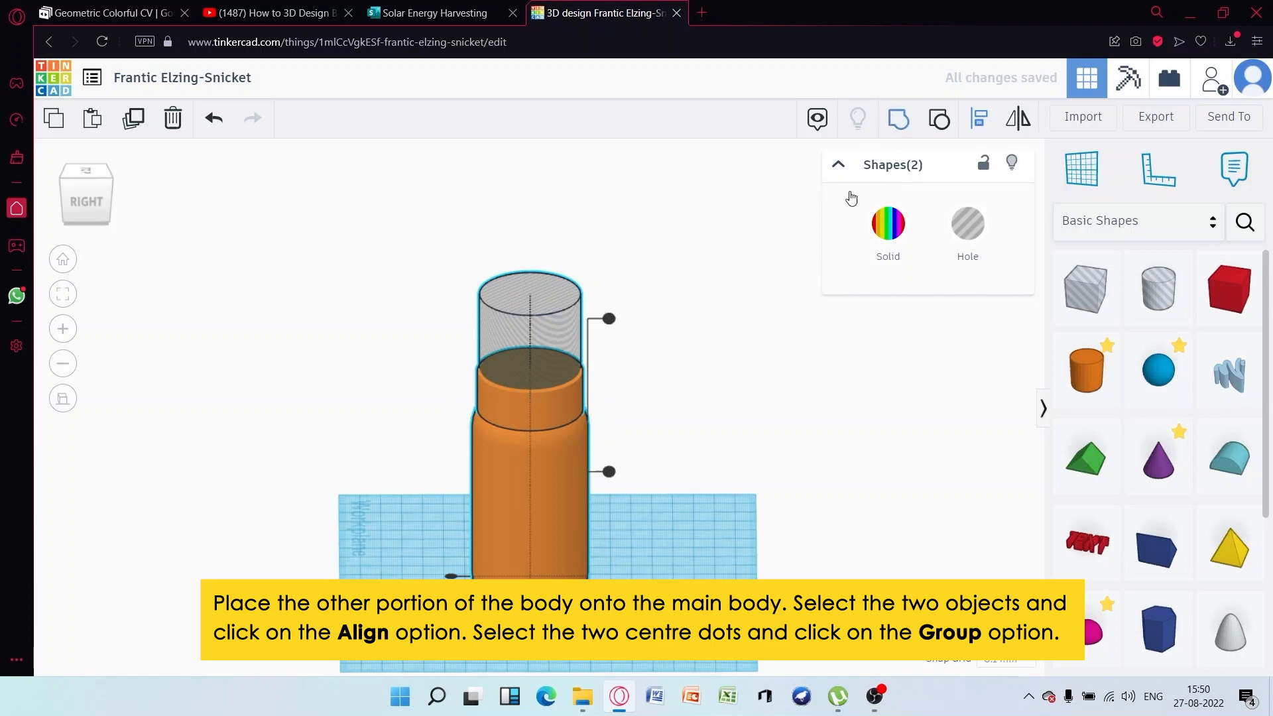
pyautogui.hotkey('ctrl', 'g')
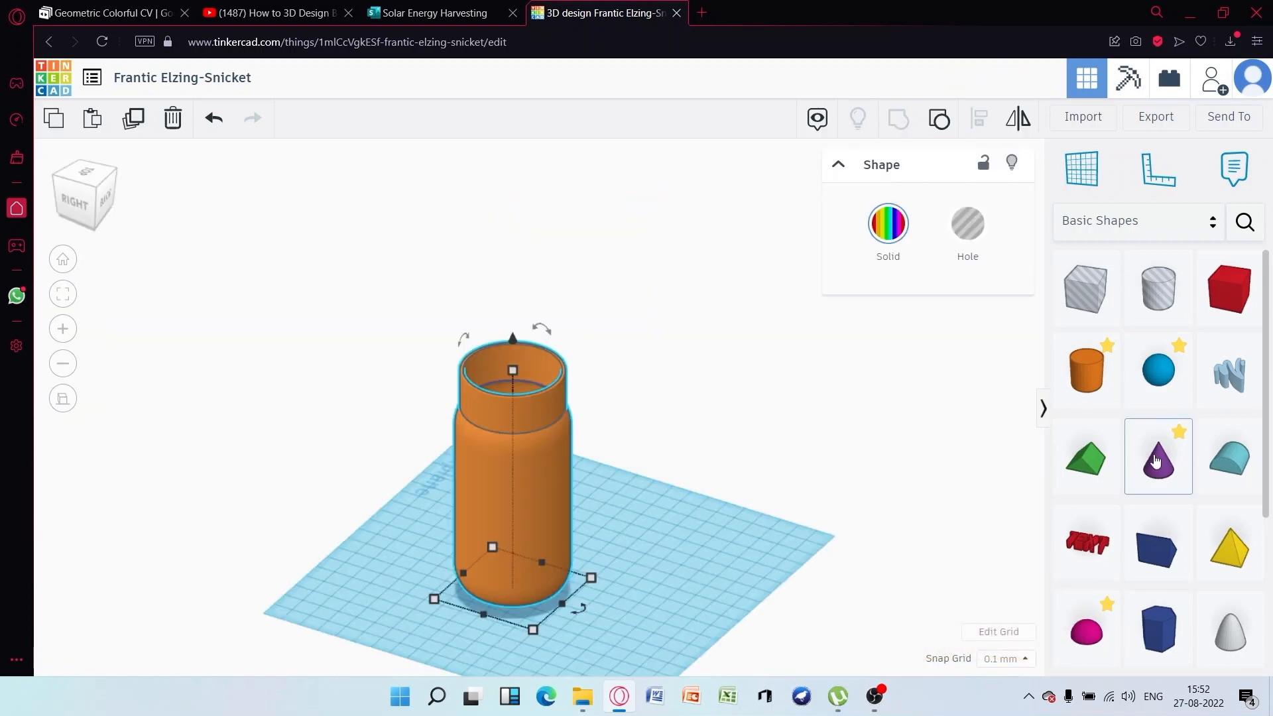
# Add a solid cone beside the bottle with a 50 by 50 mm base and a height of 50 mm
pyautogui.moveTo(1155, 459); pyautogui.dragTo(686, 548)
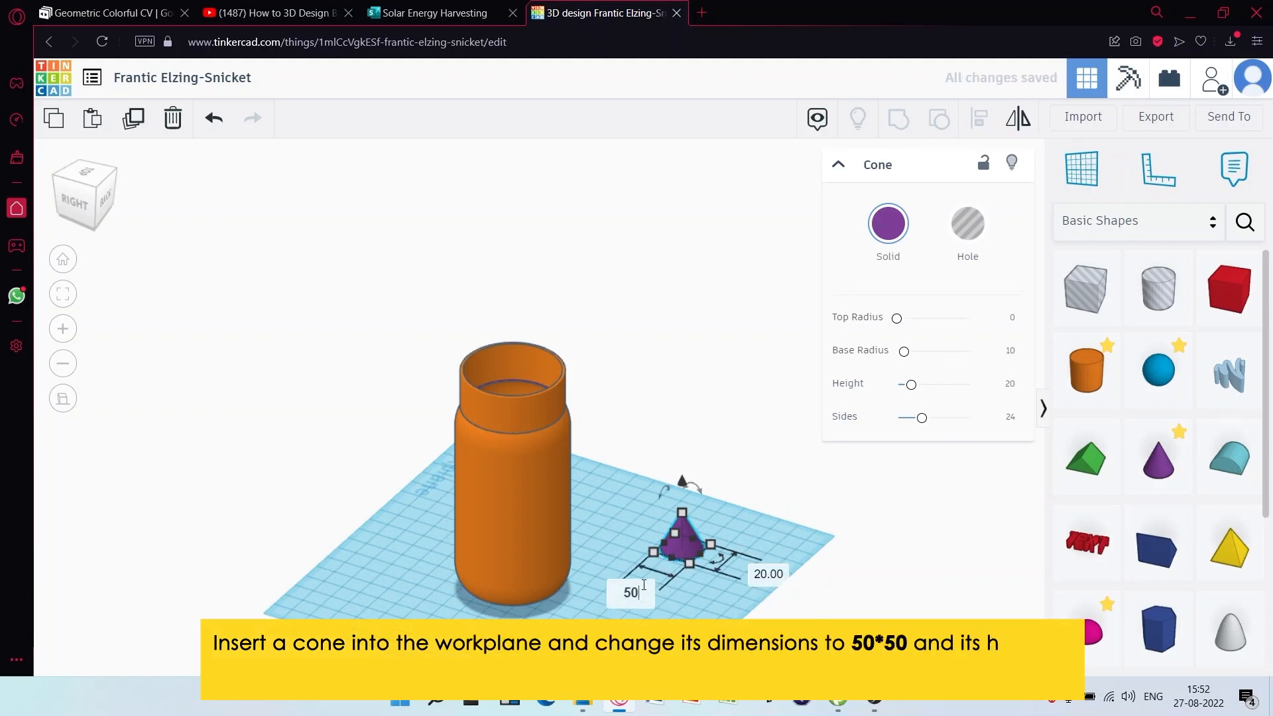
pyautogui.press('Return')
pyautogui.write('50')
pyautogui.press('Return')
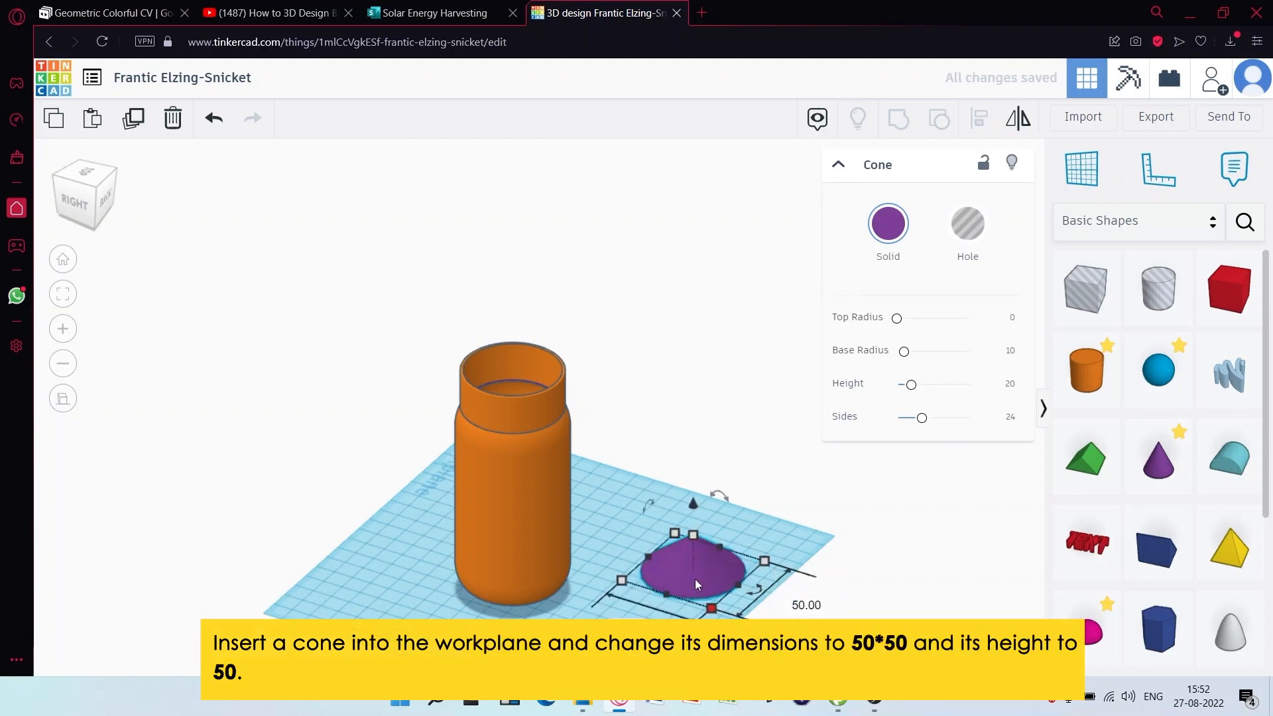
pyautogui.write('50')
pyautogui.press('Return')
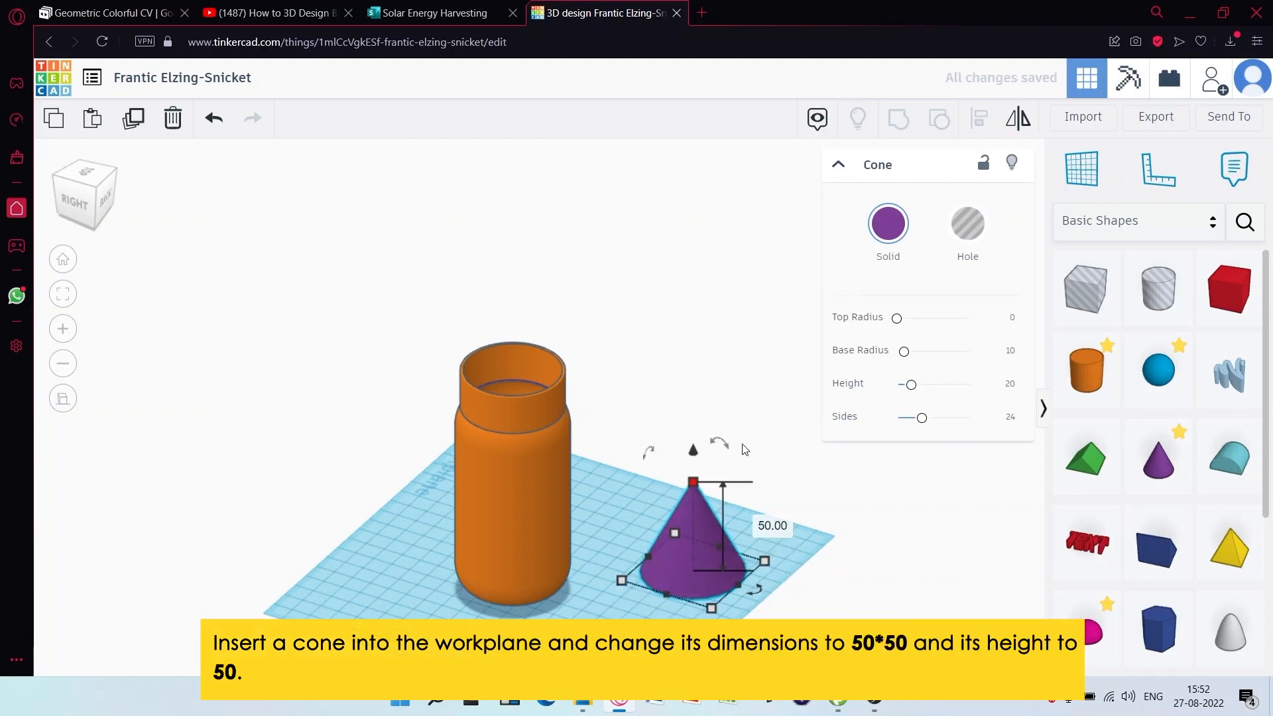
# Raise the cone well above the workplane and set the side length of its base to 50 mm again
pyautogui.moveTo(697, 397); pyautogui.dragTo(688, 249)
pyautogui.moveTo(653, 371); pyautogui.dragTo(691, 390, button='right')
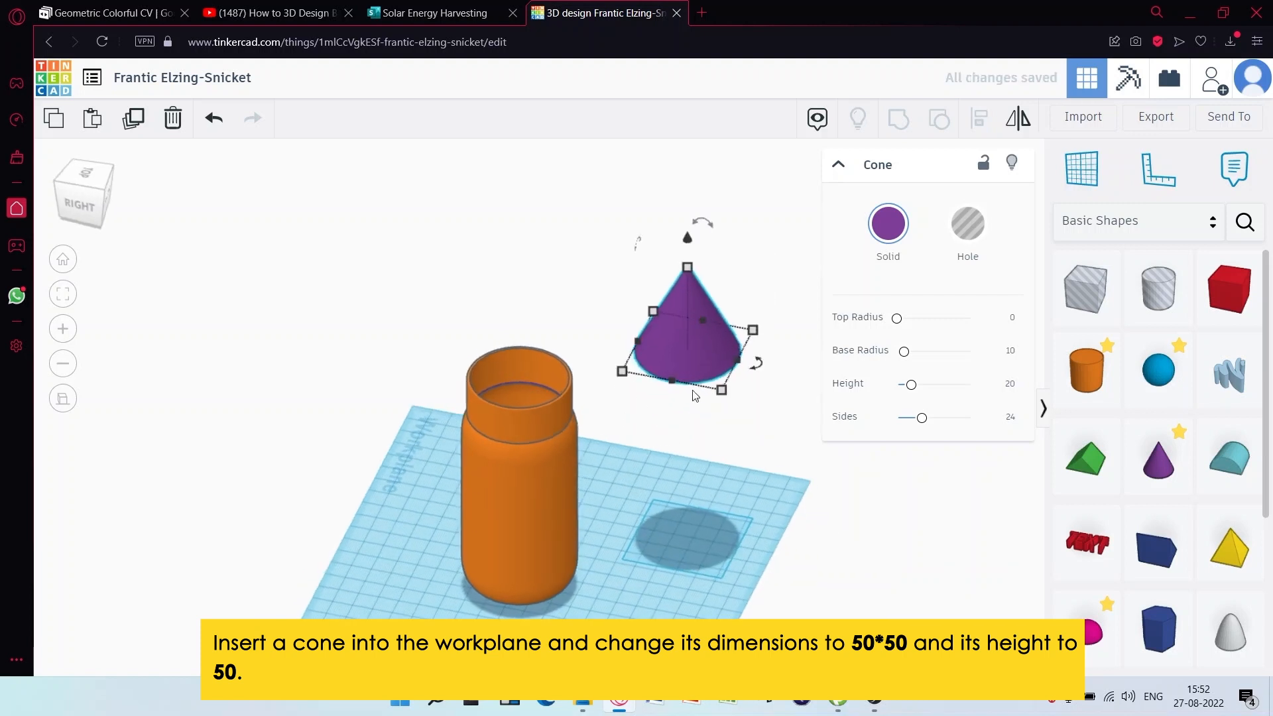
pyautogui.moveTo(699, 320); pyautogui.dragTo(576, 307)
pyautogui.click(792, 375)
pyautogui.write('5')
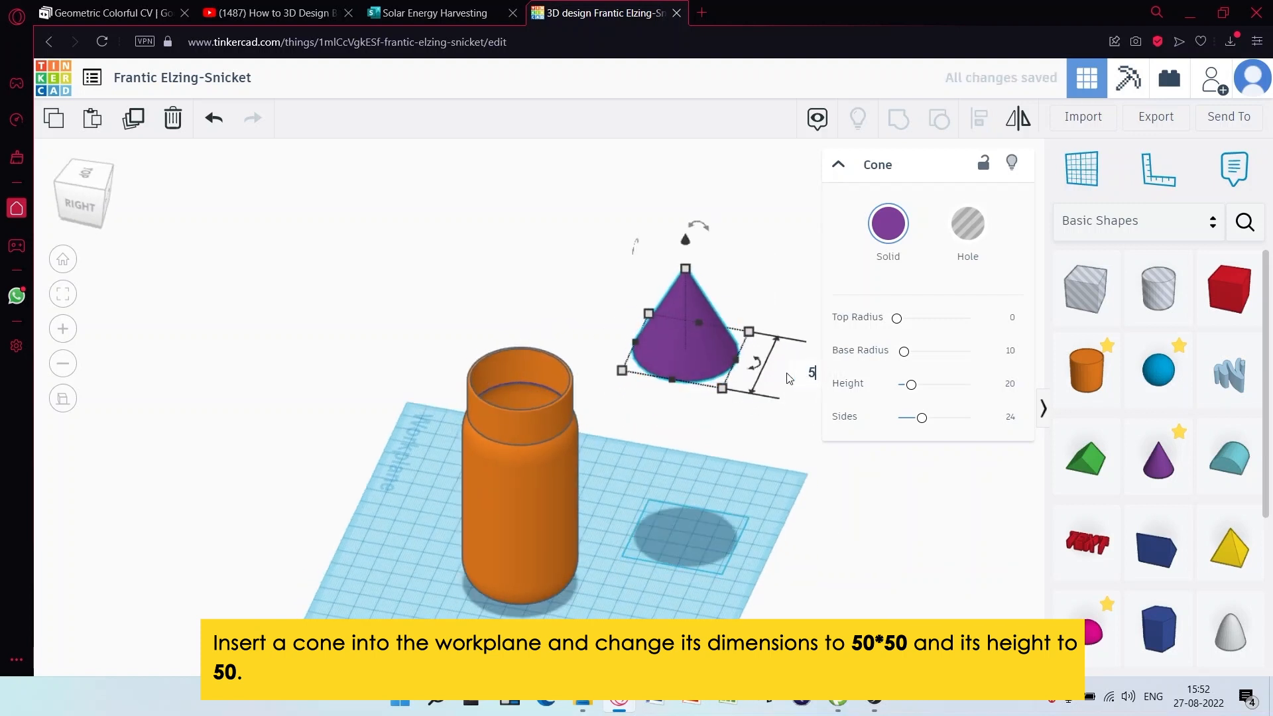
pyautogui.write('0')
pyautogui.press('Return')
# Place a second cone on the workplane near the first and give it a 48 by 48 mm base
pyautogui.scroll(-3, 715, 487)
pyautogui.click(761, 532)
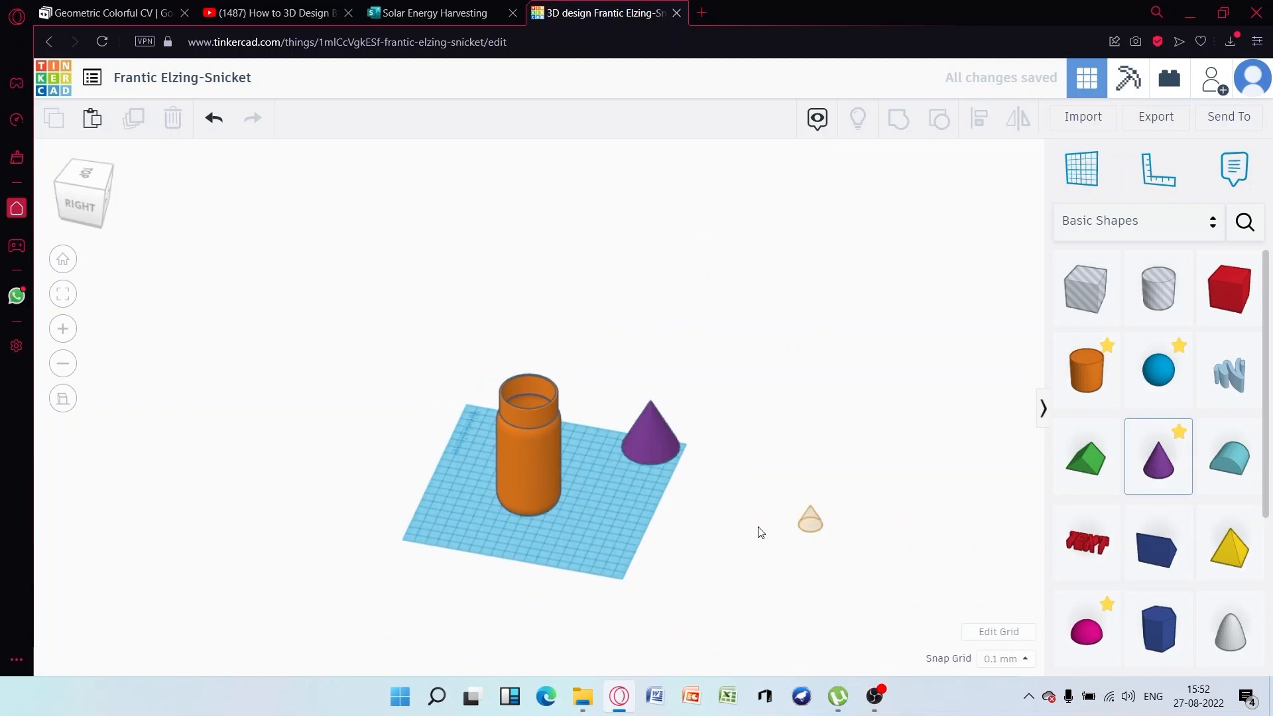
pyautogui.click(619, 519)
pyautogui.click(598, 560)
pyautogui.write('48')
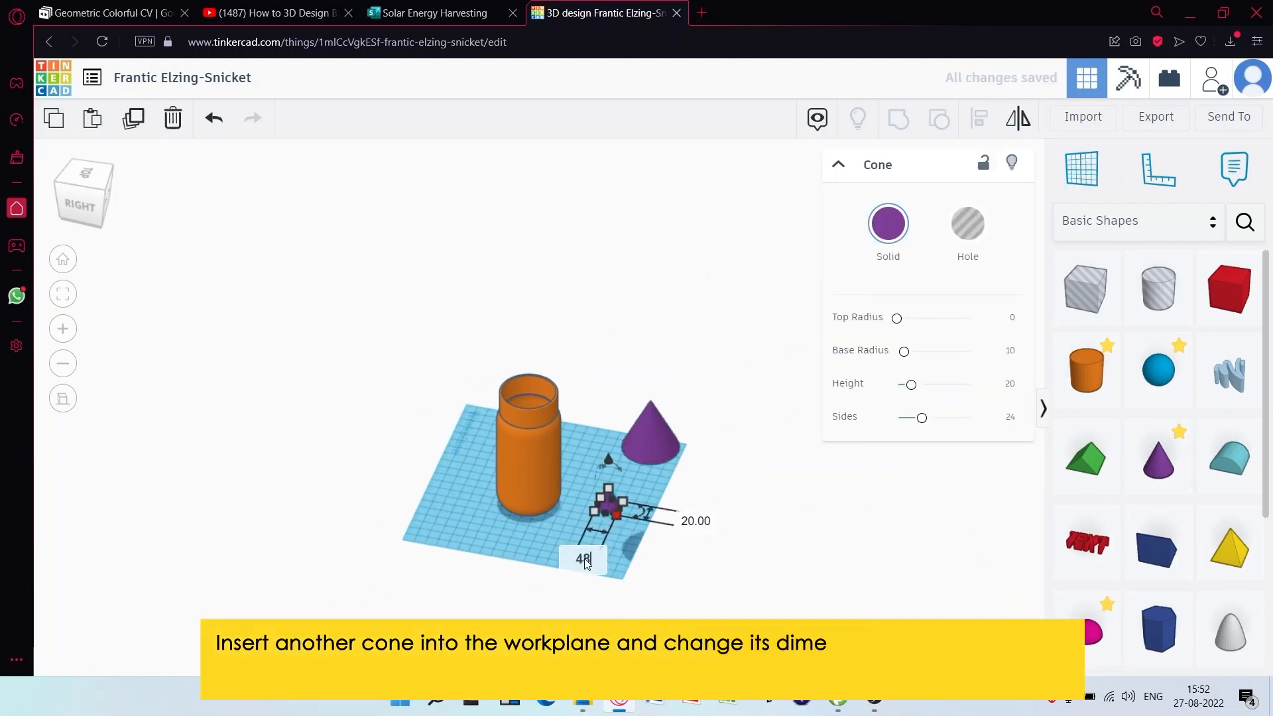
pyautogui.press('Return')
pyautogui.click(727, 528)
pyautogui.write('48')
pyautogui.press('Return')
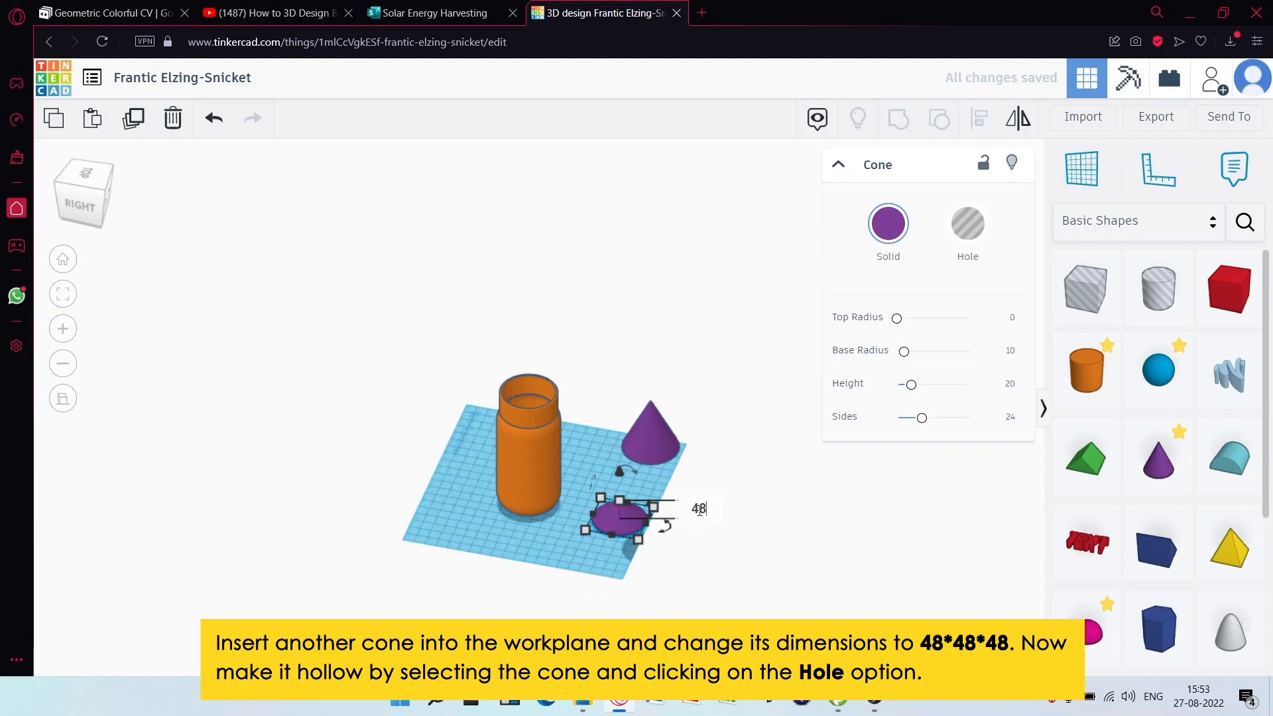
# Set the second cone's height to 48 mm and turn it into a hole
pyautogui.click(700, 510)
pyautogui.write('48')
pyautogui.press('Return')
pyautogui.click(980, 232)
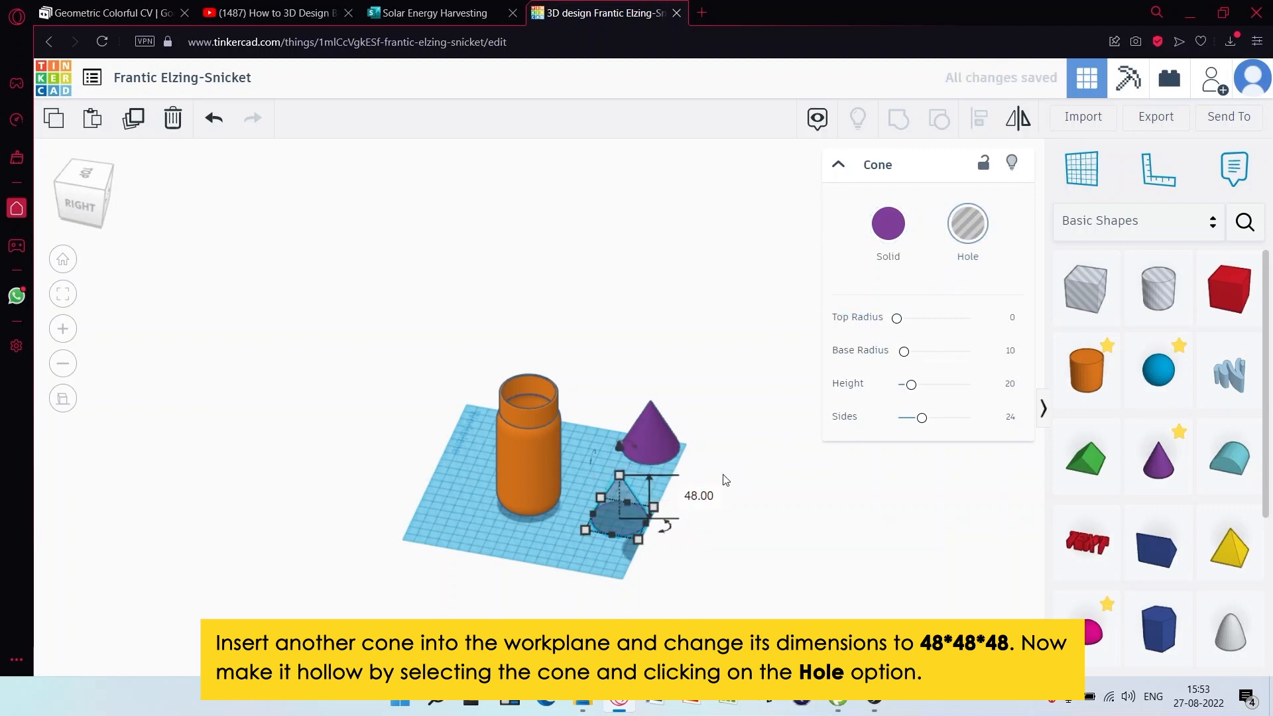
# Try to align the centres of the hole cone and the raised solid cone
pyautogui.moveTo(620, 510); pyautogui.dragTo(649, 442)
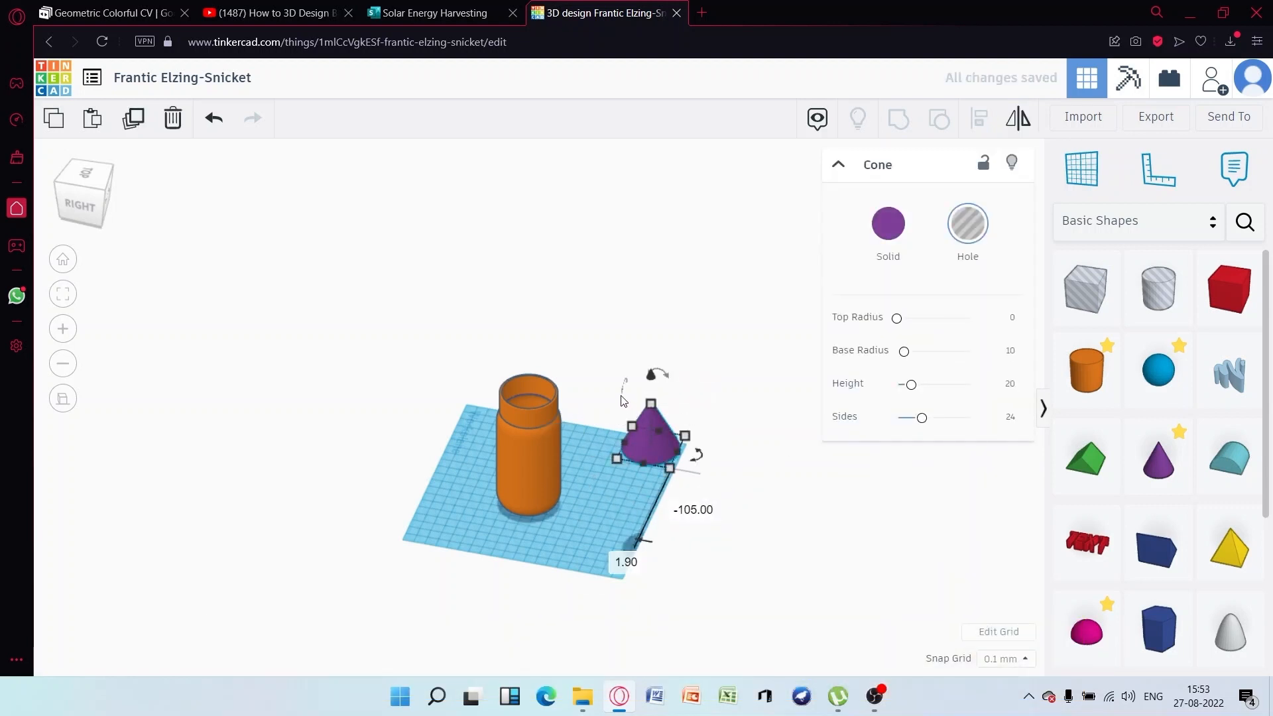
pyautogui.hotkey('ctrl', 'z')
pyautogui.moveTo(722, 412); pyautogui.dragTo(653, 495)
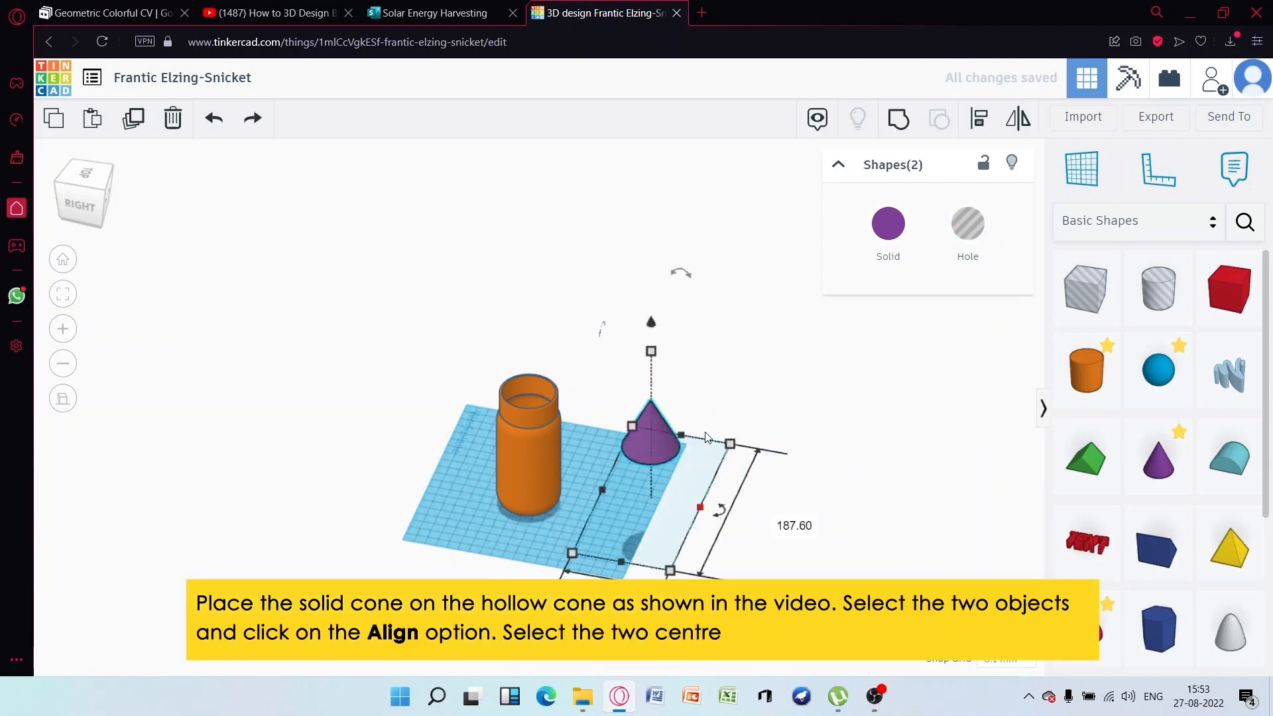
pyautogui.click(983, 127)
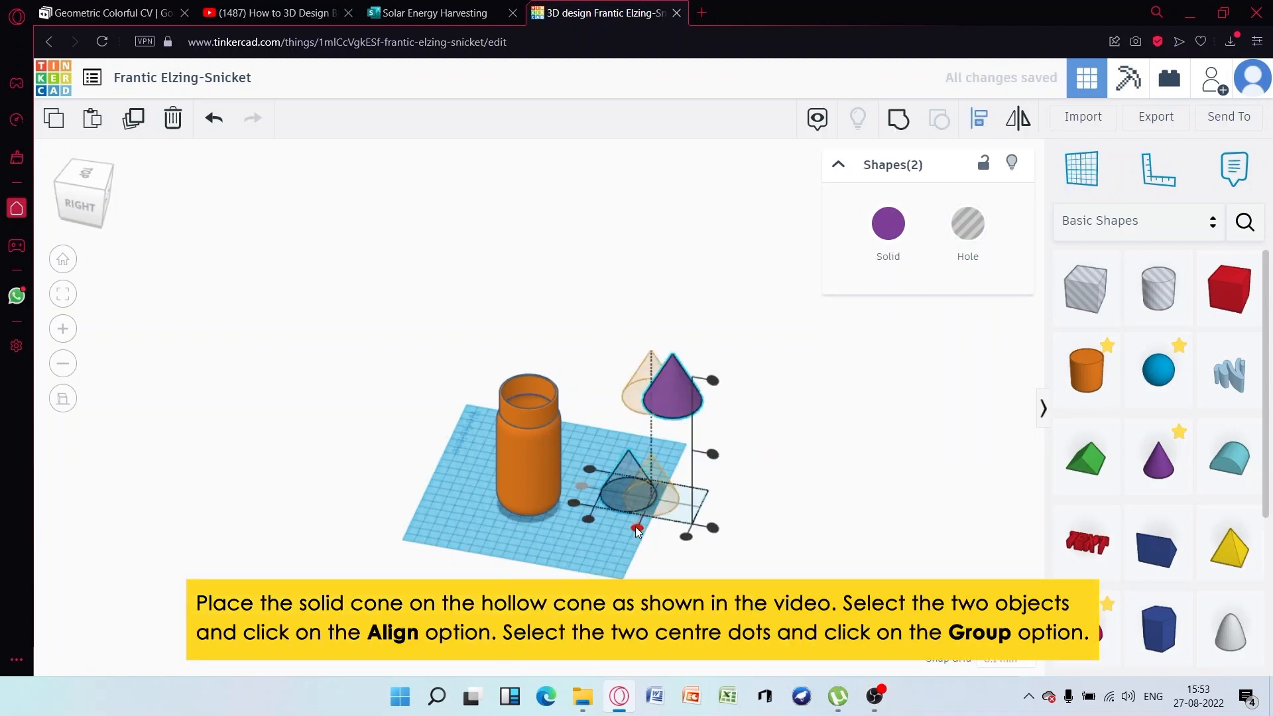
pyautogui.click(636, 528)
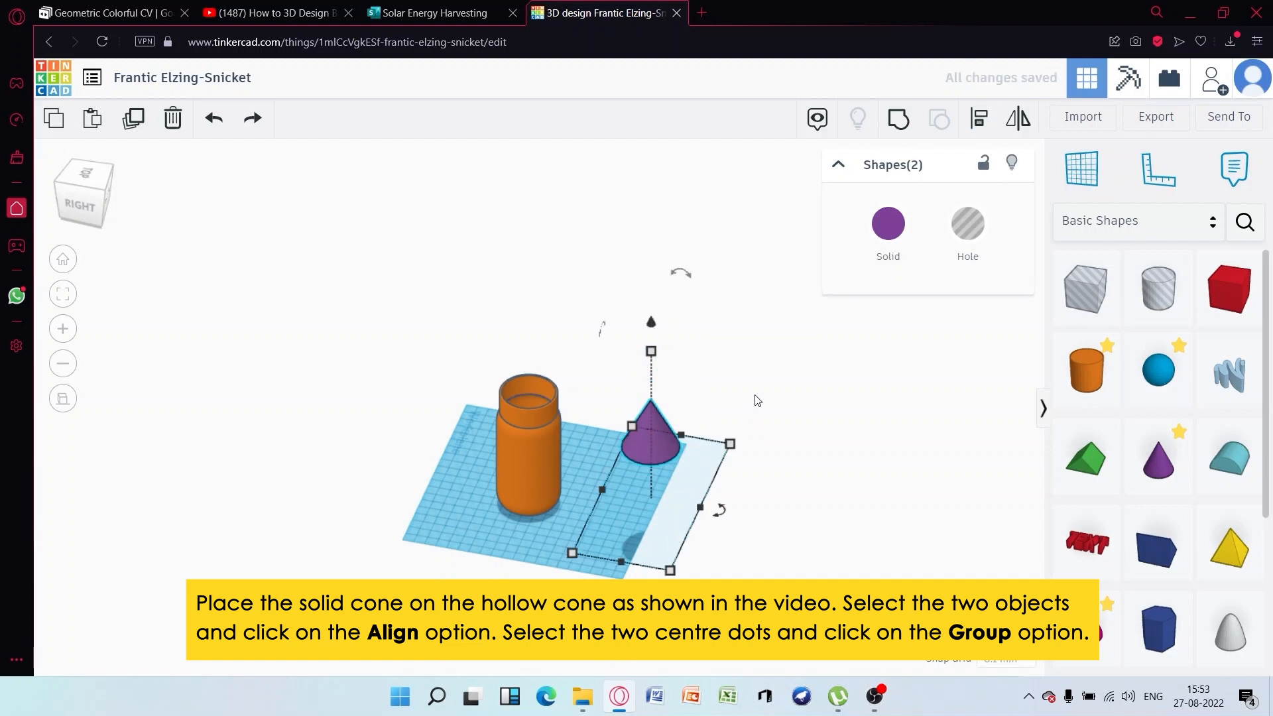
pyautogui.moveTo(662, 439); pyautogui.dragTo(638, 482)
pyautogui.moveTo(717, 391); pyautogui.dragTo(593, 555)
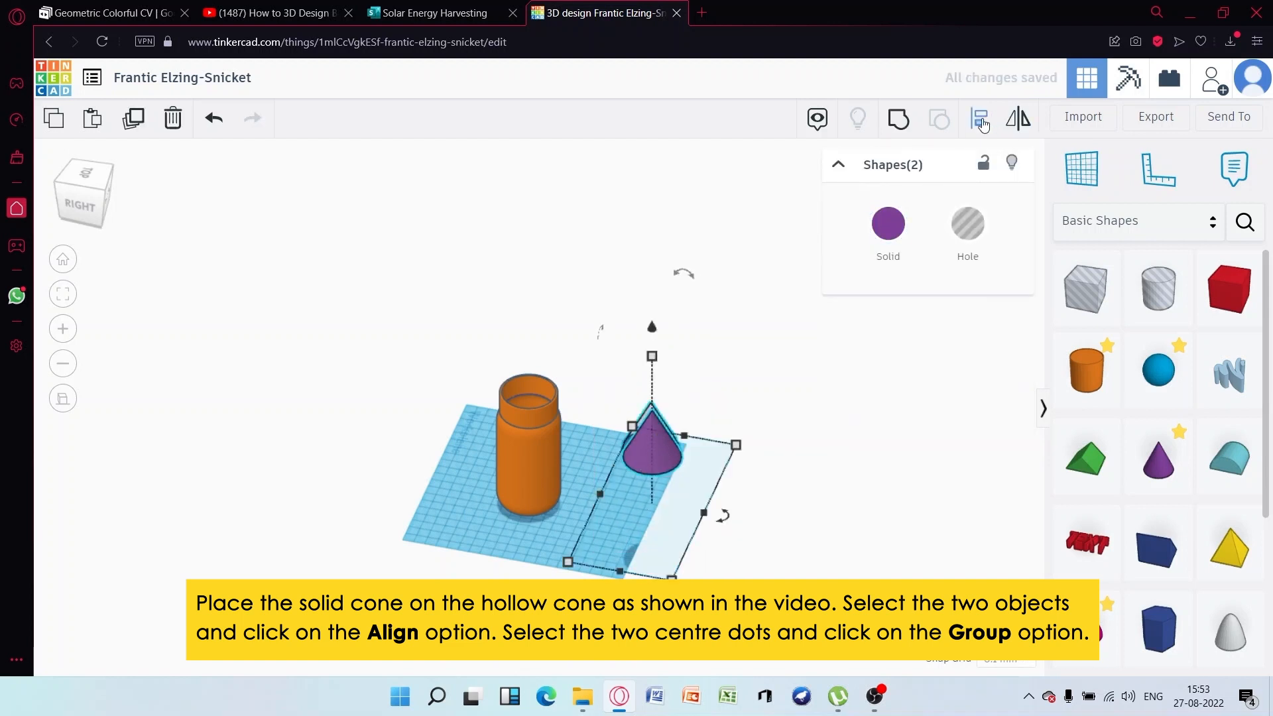
pyautogui.click(981, 124)
pyautogui.moveTo(749, 524); pyautogui.dragTo(750, 469, button='right')
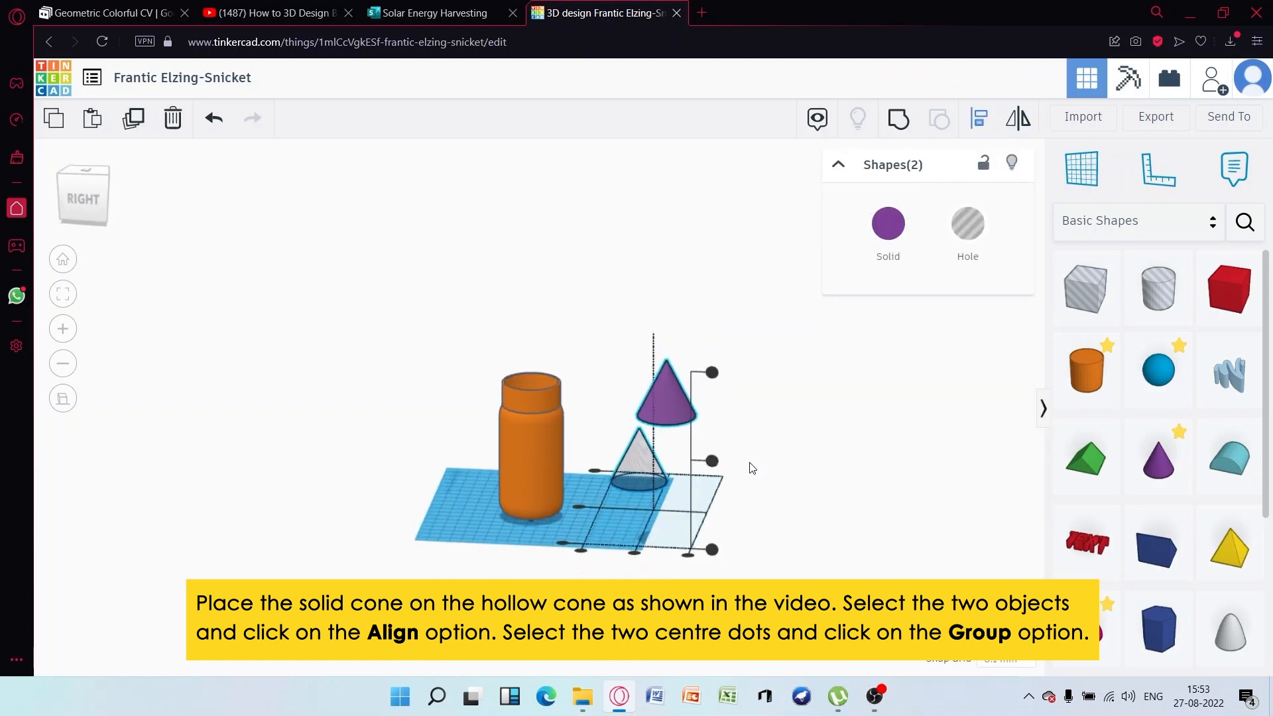
pyautogui.click(749, 464)
# Lower the solid cone so that it stands on the workplane
pyautogui.click(668, 403)
pyautogui.moveTo(668, 331); pyautogui.dragTo(668, 419)
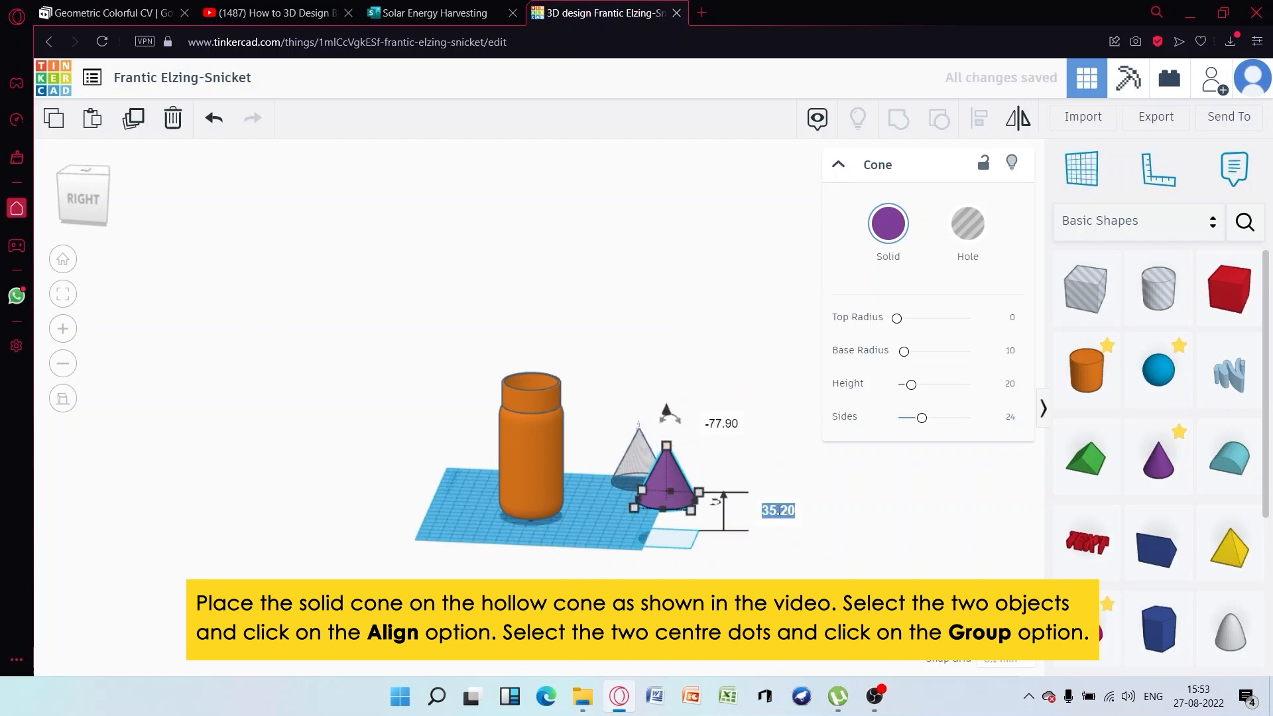
pyautogui.press('Return')
pyautogui.click(739, 509)
# Align the centres of the solid cone and the hole cone in both base directions and group them into a hollow cone
pyautogui.click(635, 456)
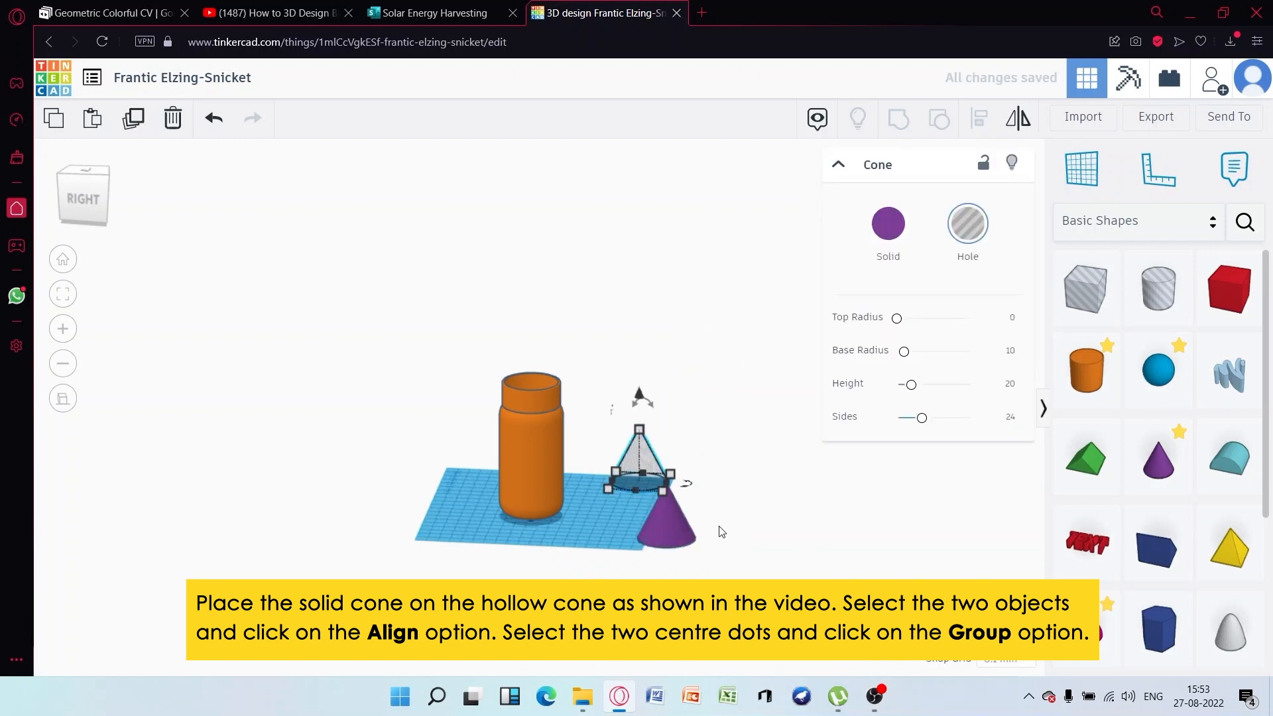
pyautogui.click(728, 514)
pyautogui.moveTo(728, 513); pyautogui.dragTo(487, 530, button='right')
pyautogui.moveTo(527, 571); pyautogui.dragTo(705, 559)
pyautogui.click(977, 122)
pyautogui.click(680, 550)
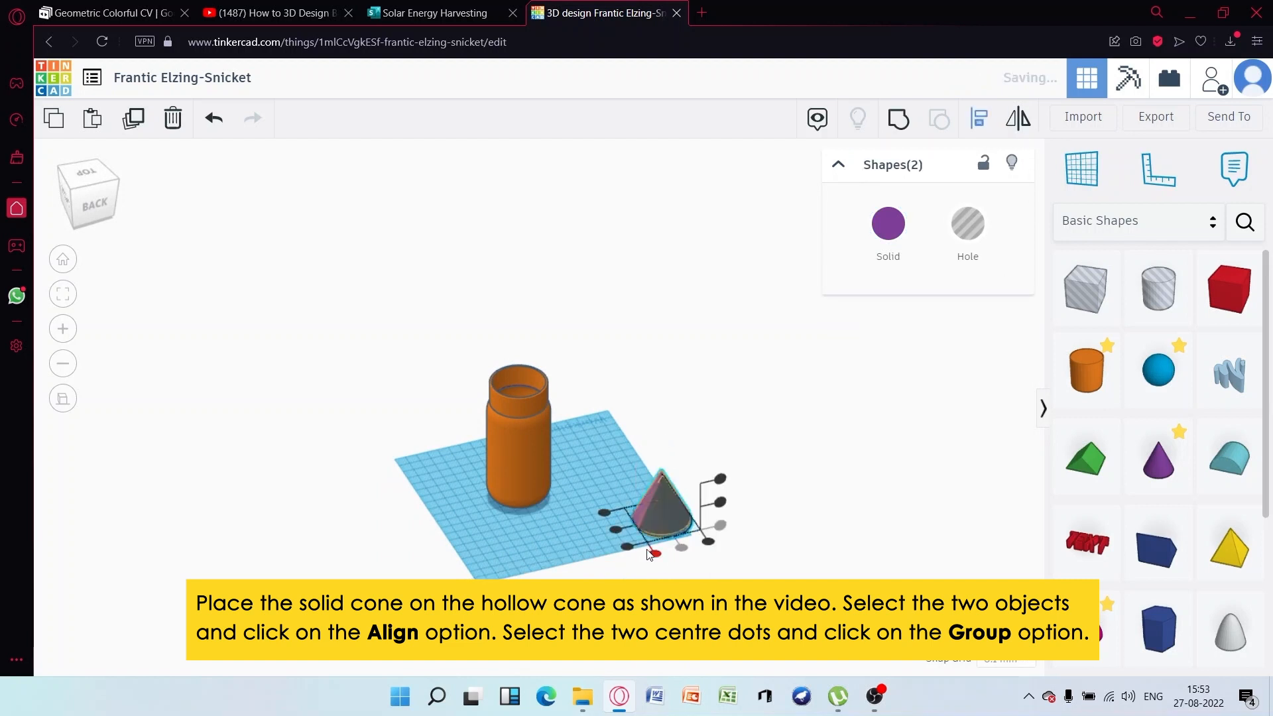
pyautogui.click(616, 530)
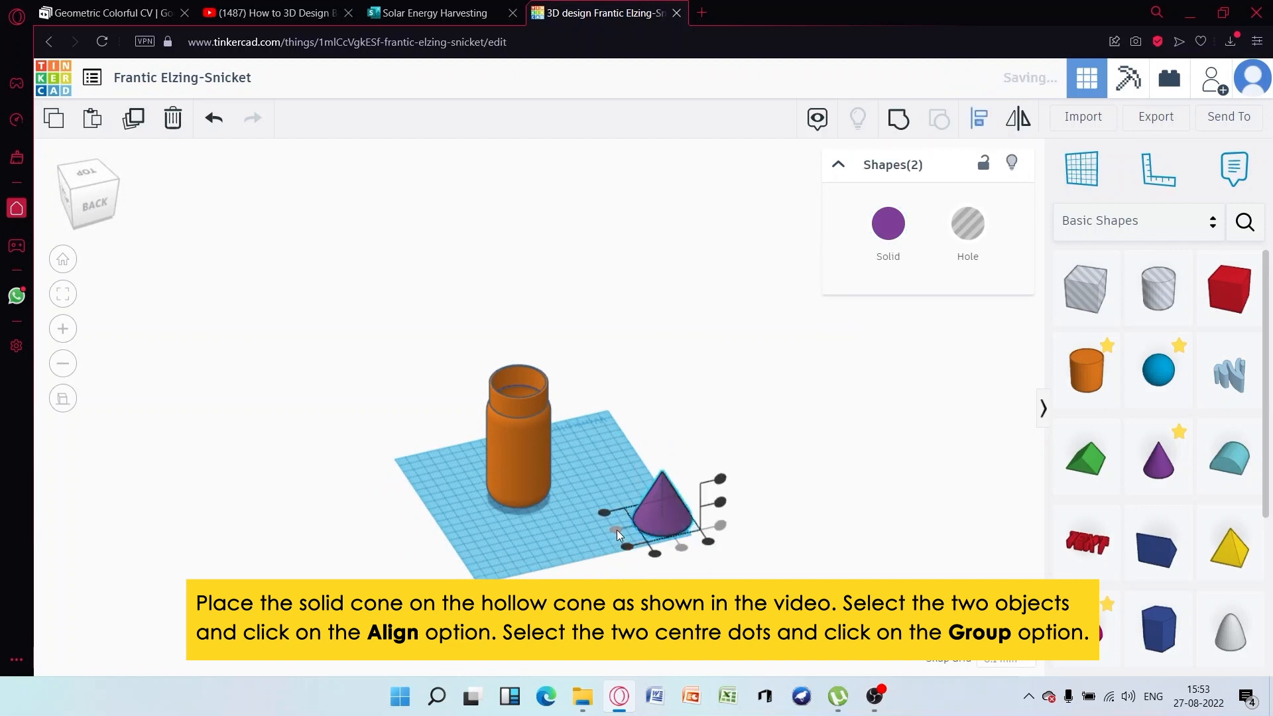
pyautogui.click(897, 119)
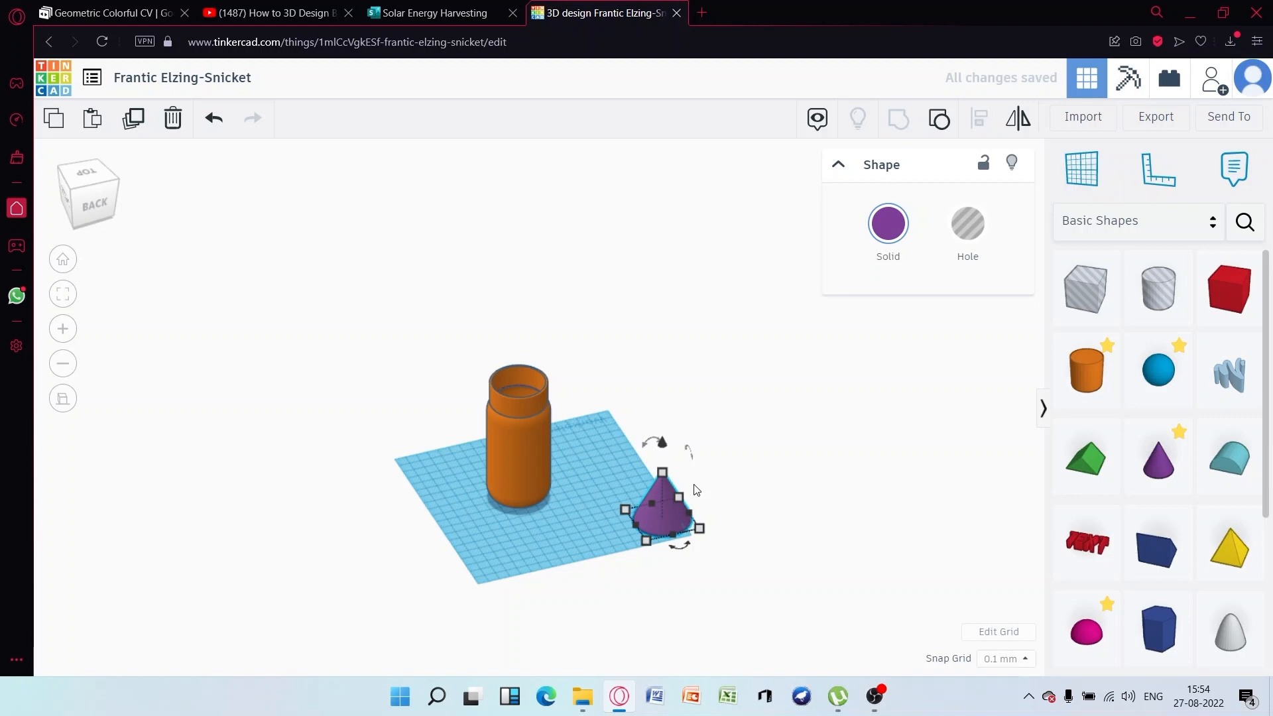
# Raise the hollow cone, move it over the bottle's opening and align its centre with the bottle's
pyautogui.moveTo(662, 443); pyautogui.dragTo(662, 276)
pyautogui.moveTo(662, 276); pyautogui.dragTo(649, 353, button='right')
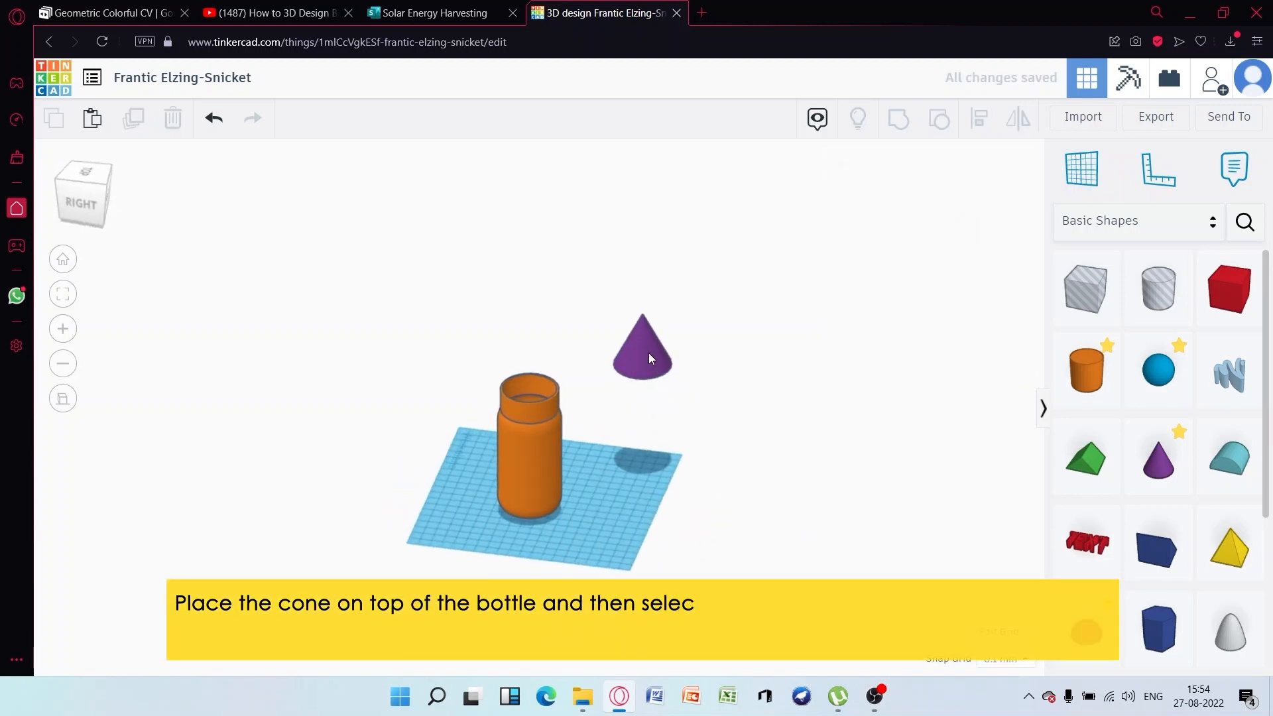
pyautogui.moveTo(648, 352); pyautogui.dragTo(535, 404)
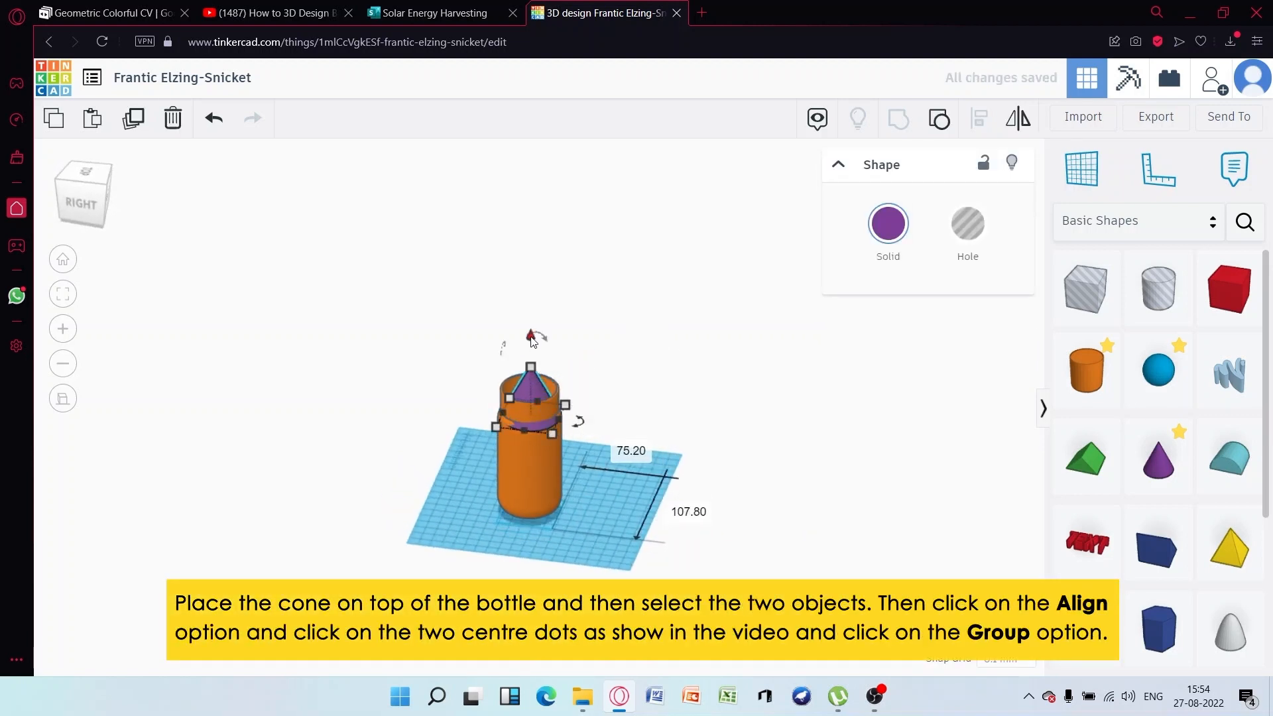
pyautogui.moveTo(528, 337); pyautogui.dragTo(526, 310)
pyautogui.scroll(3, 579, 352)
pyautogui.moveTo(608, 333); pyautogui.dragTo(444, 469)
pyautogui.click(457, 553)
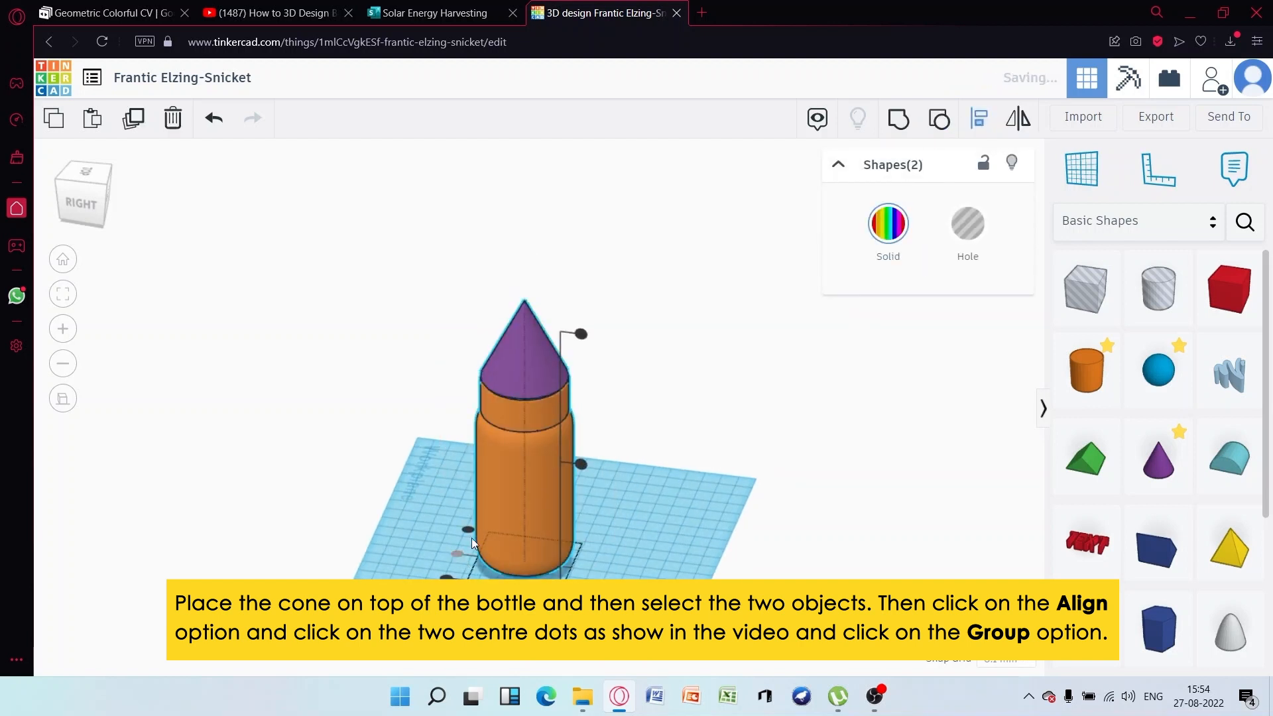
# Fine-tune the cone's height so its base rests on the upper edge of the bottle's neck
pyautogui.click(625, 369)
pyautogui.moveTo(625, 369); pyautogui.dragTo(583, 297, button='right')
pyautogui.click(545, 333)
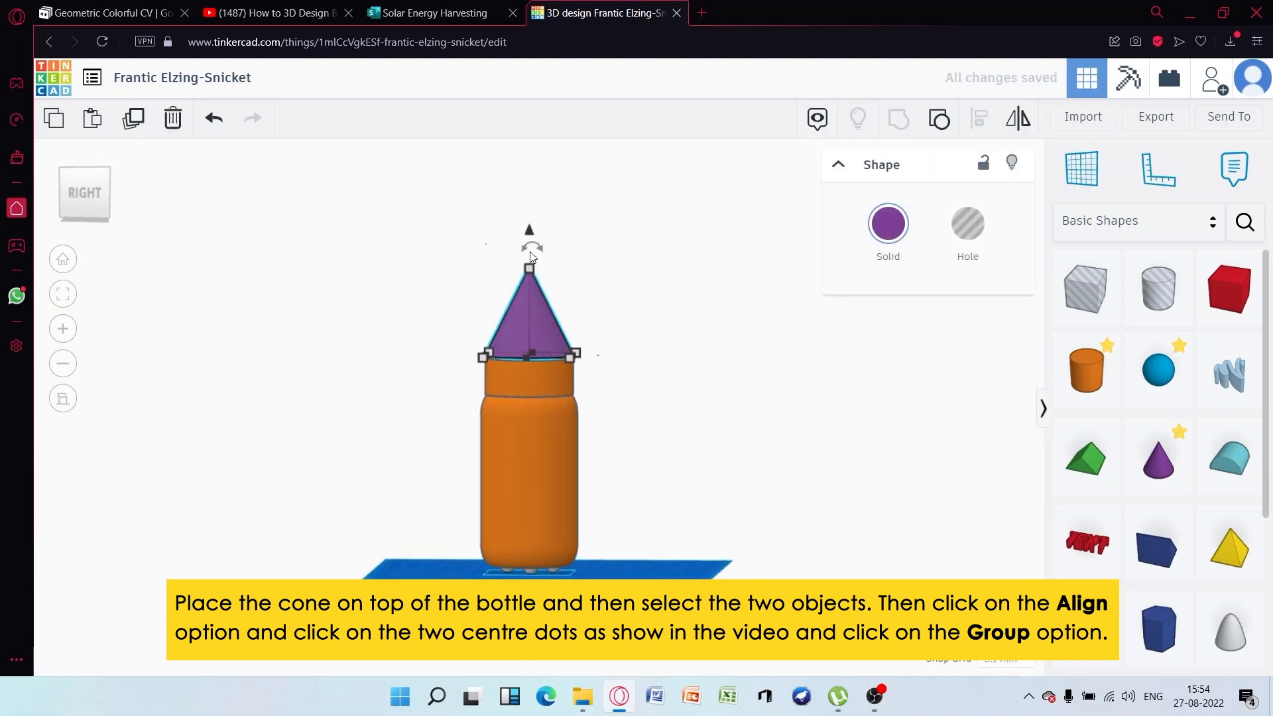
pyautogui.scroll(2, 562, 374)
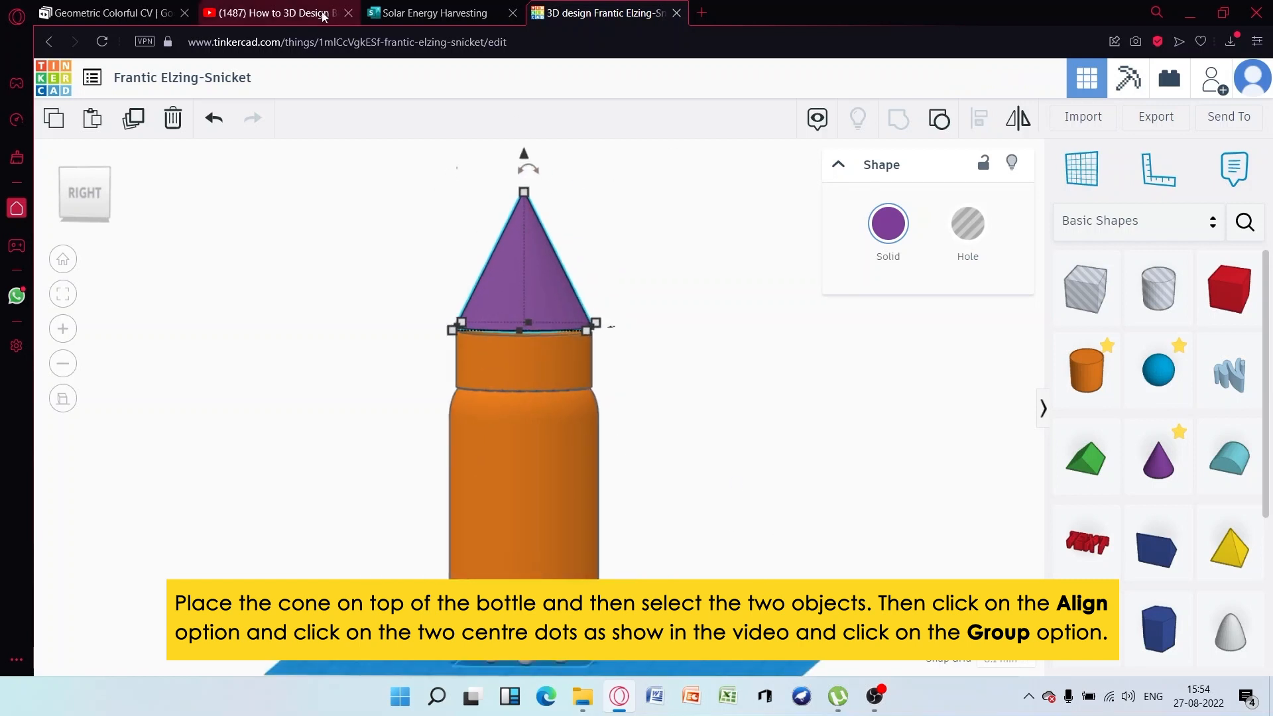
pyautogui.moveTo(524, 155); pyautogui.dragTo(524, 161)
pyautogui.click(578, 201)
pyautogui.scroll(3, 574, 309)
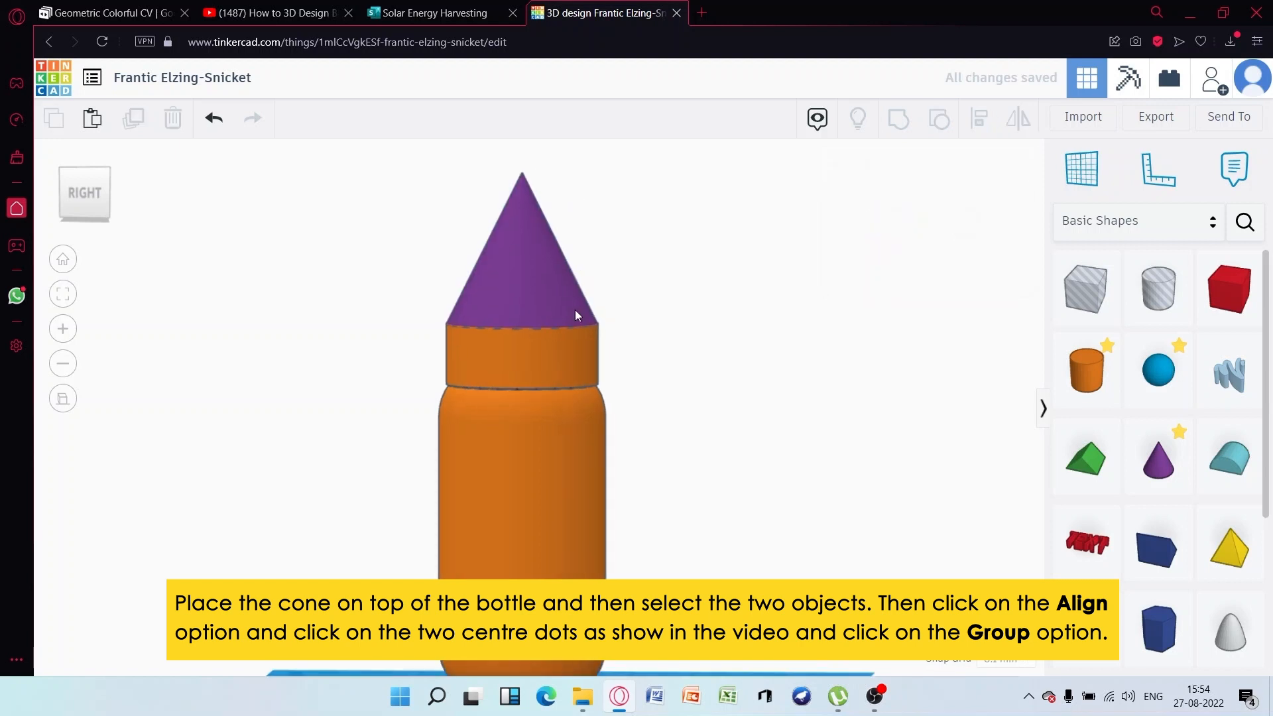
# Group the hollow cone and the bottle into one object and keep their original colours with the multicolour option
pyautogui.scroll(-3, 548, 201)
pyautogui.moveTo(613, 223); pyautogui.dragTo(461, 398)
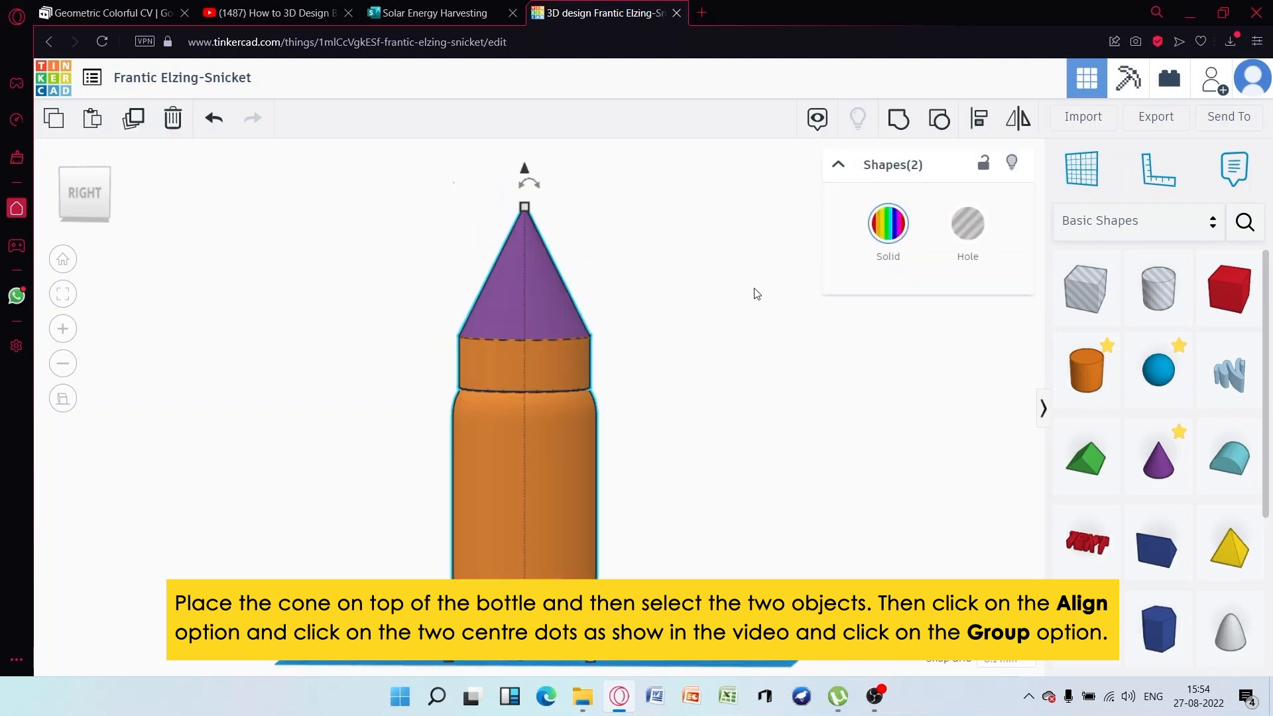
pyautogui.click(900, 124)
pyautogui.click(886, 229)
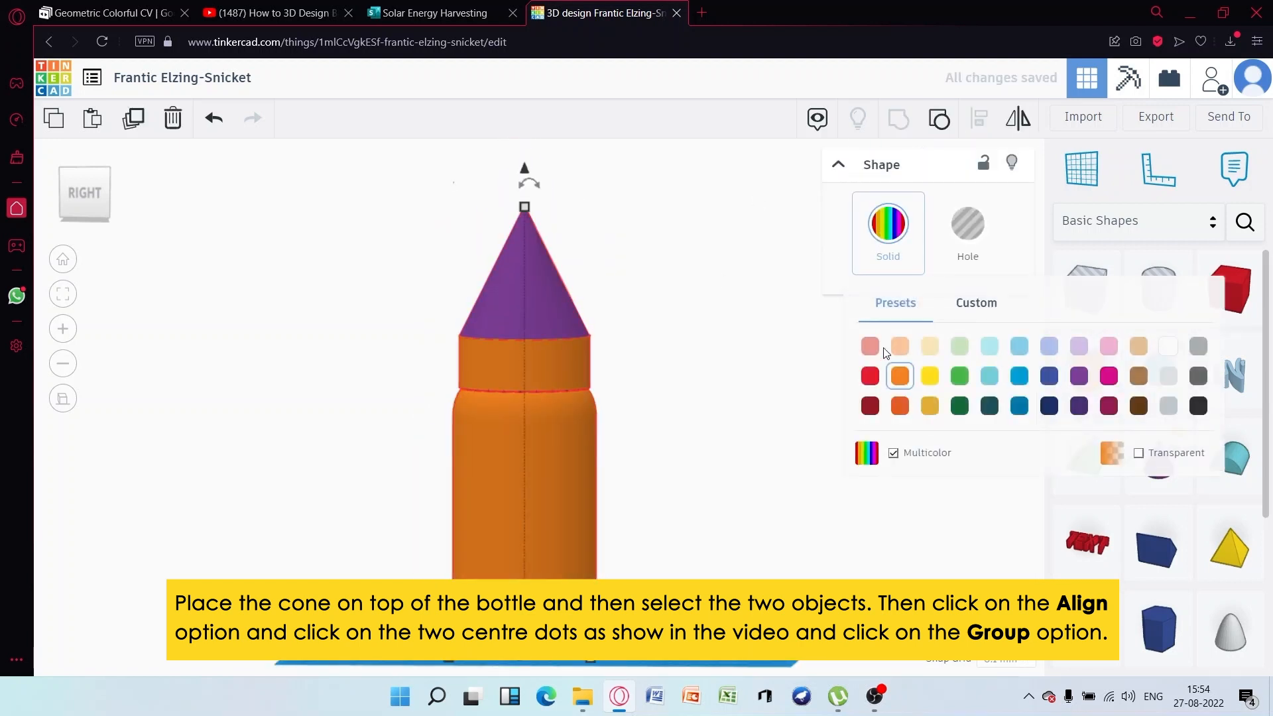
pyautogui.click(680, 373)
pyautogui.moveTo(623, 291)
pyautogui.mouseDown(button='right')
pyautogui.moveTo(603, 337)
pyautogui.moveTo(621, 303)
pyautogui.mouseUp(button='right')
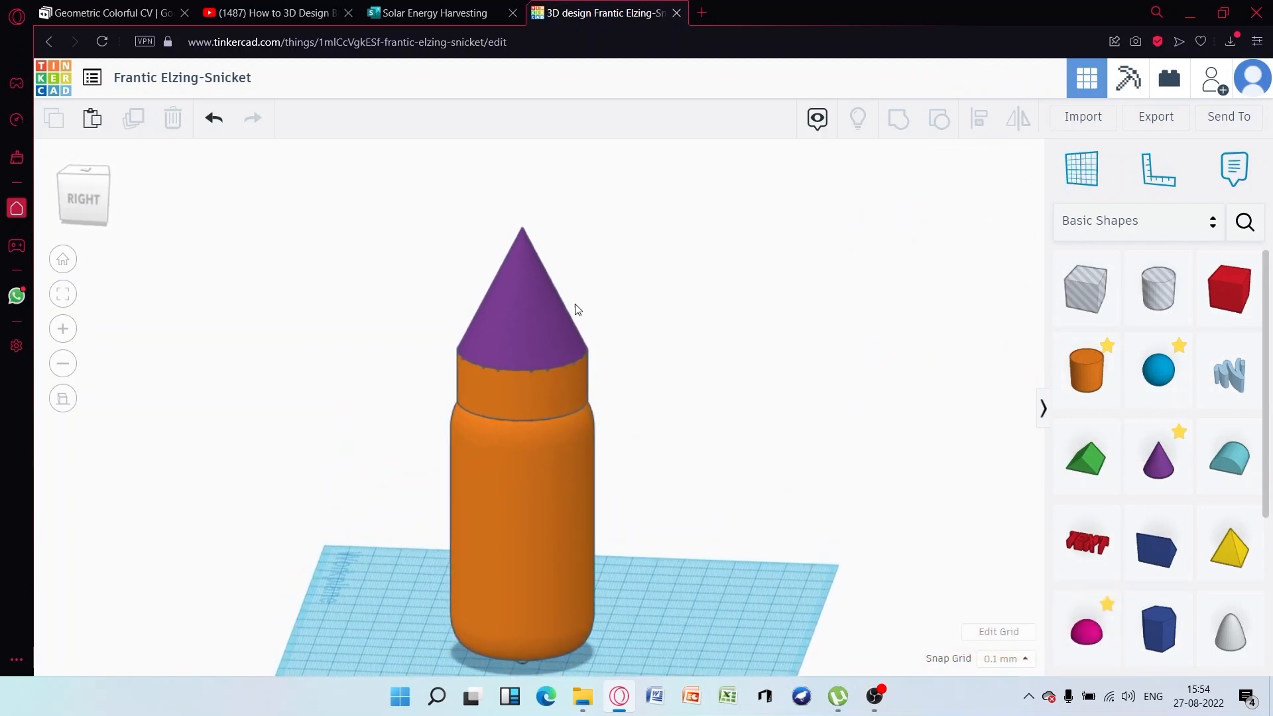
pyautogui.click(534, 295)
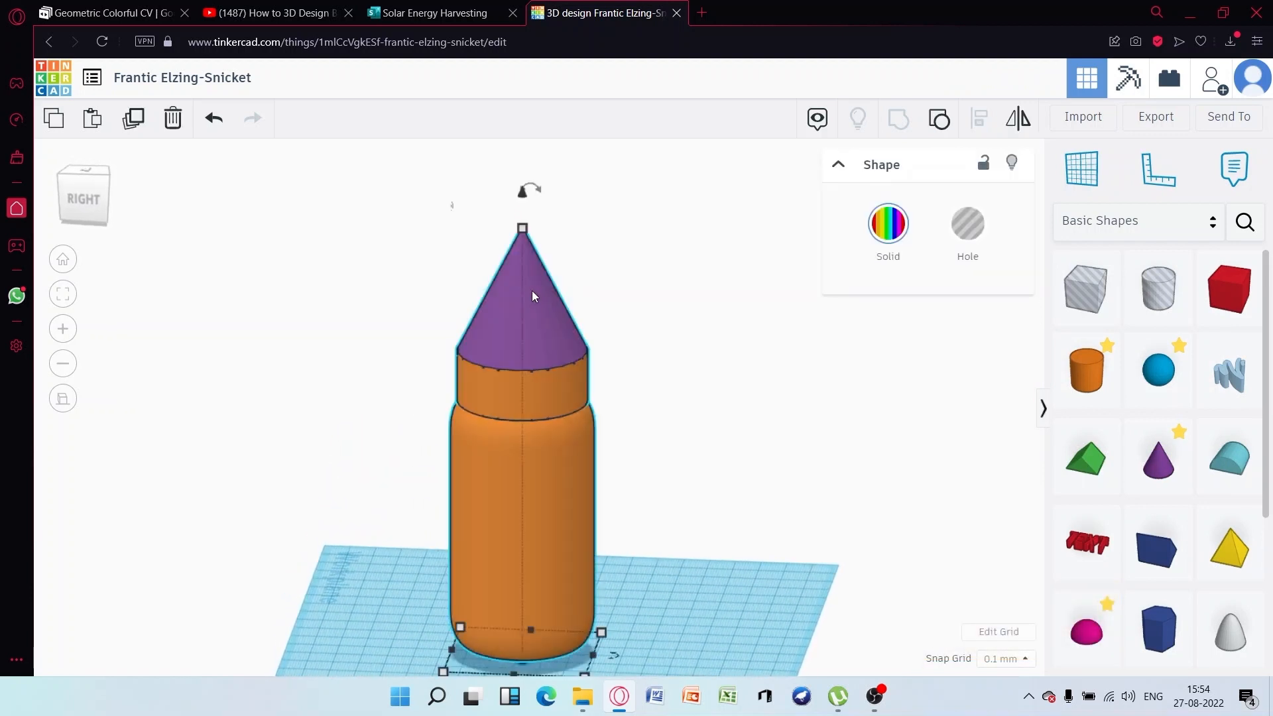
pyautogui.click(683, 351)
# Add a solid cylinder beside the bottle, raise it about 150 mm and move it over the tip of the cone
pyautogui.moveTo(1086, 368); pyautogui.dragTo(711, 550)
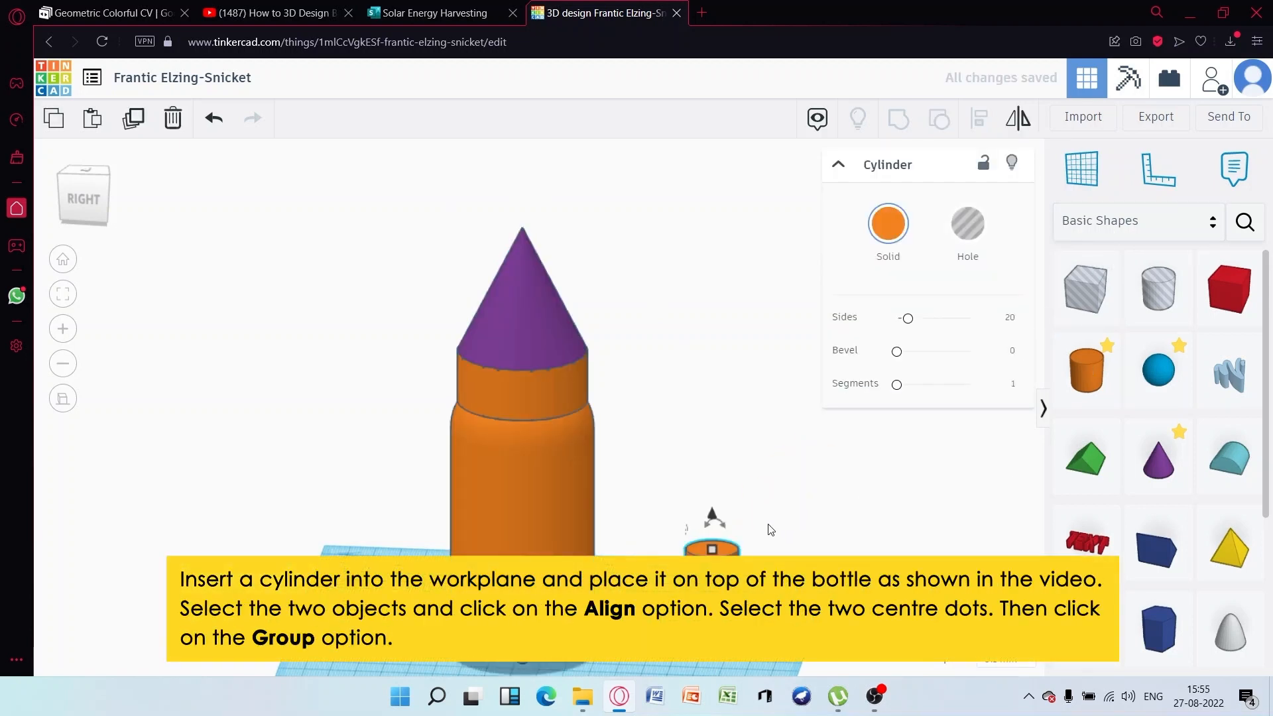
pyautogui.moveTo(716, 535); pyautogui.dragTo(713, 147)
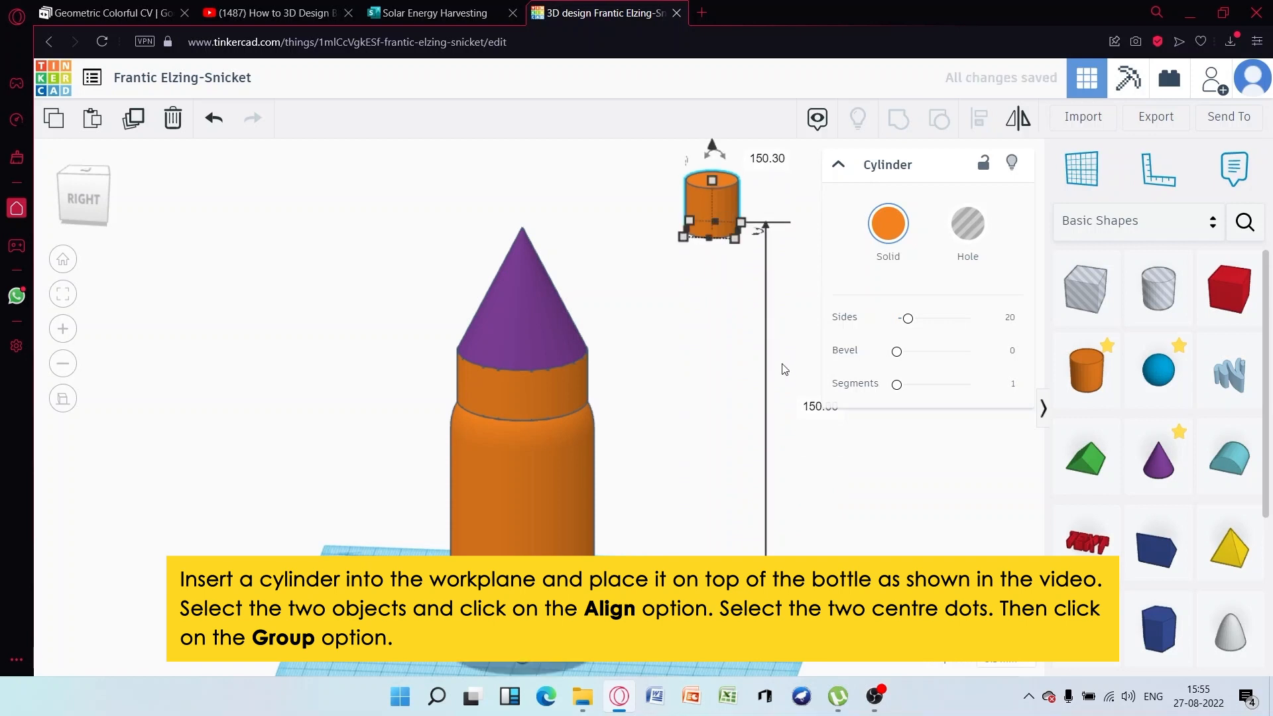
pyautogui.moveTo(712, 147); pyautogui.dragTo(607, 380, button='right')
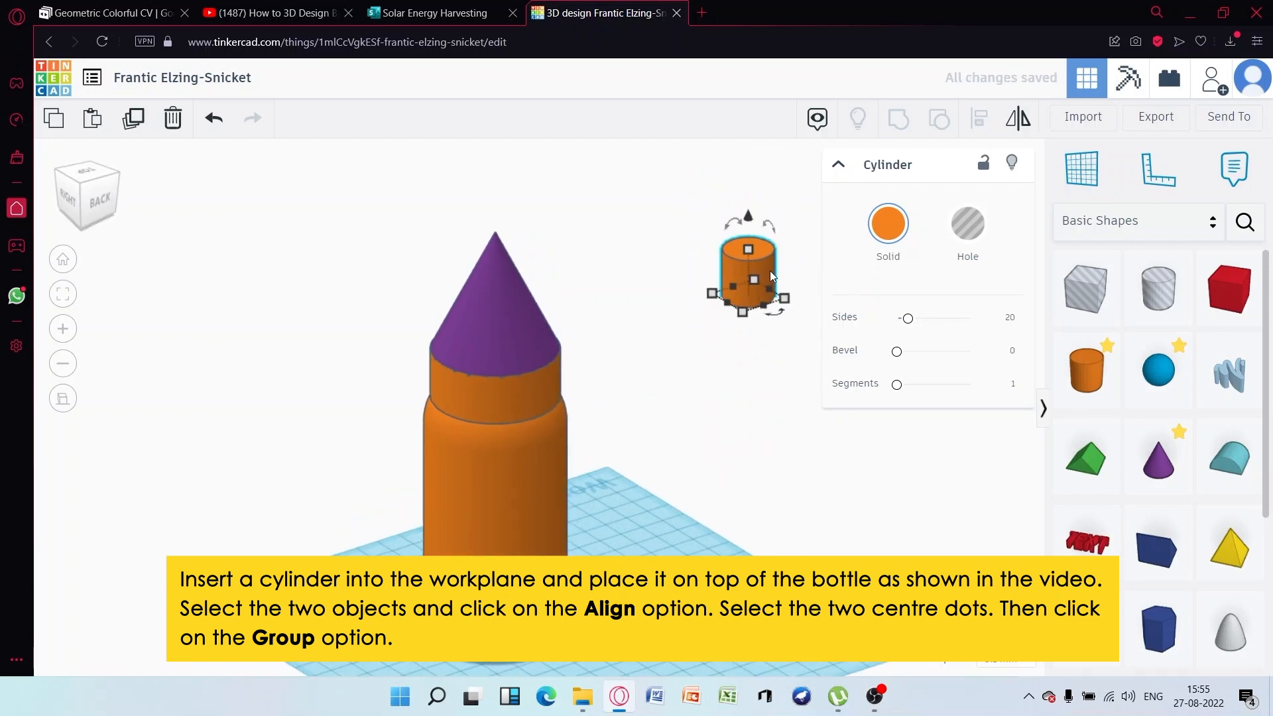
pyautogui.moveTo(769, 270); pyautogui.dragTo(516, 255)
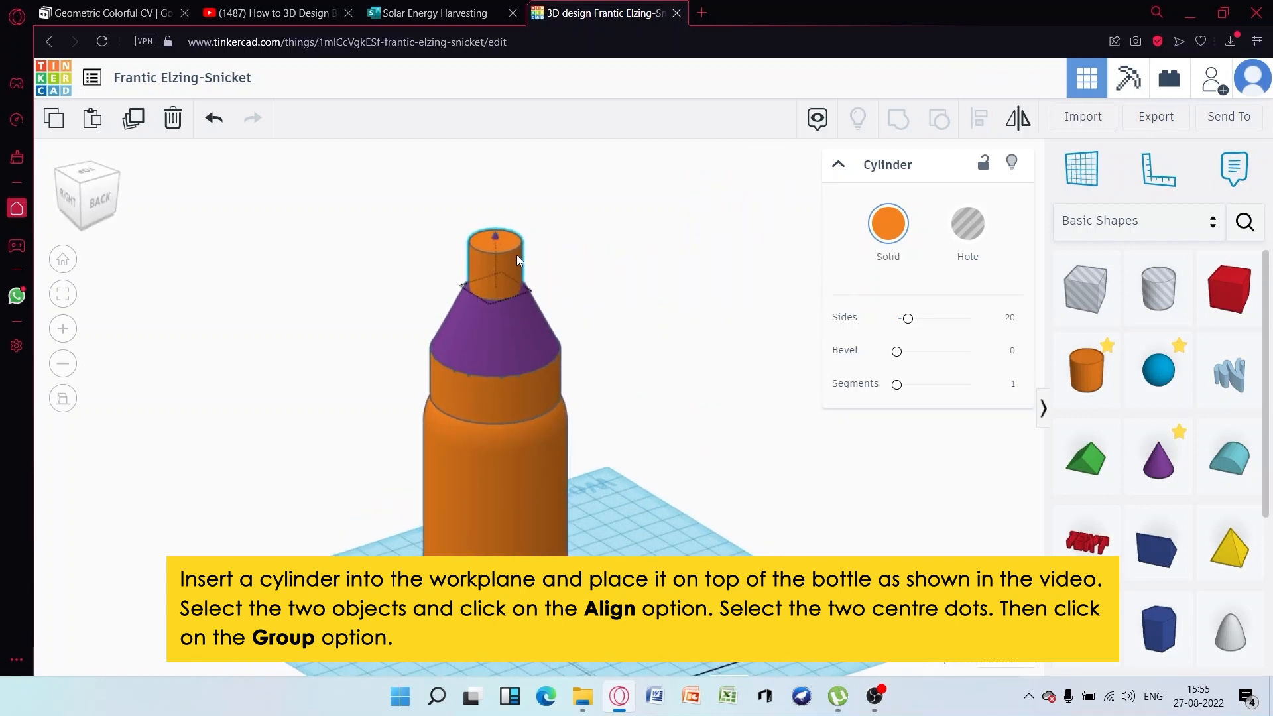
pyautogui.click(601, 273)
# Align the centres of the upper cylinder and the bottle in both base directions and group them
pyautogui.moveTo(611, 273); pyautogui.dragTo(701, 260, button='right')
pyautogui.moveTo(603, 231); pyautogui.dragTo(417, 312)
pyautogui.scroll(-2, 594, 541)
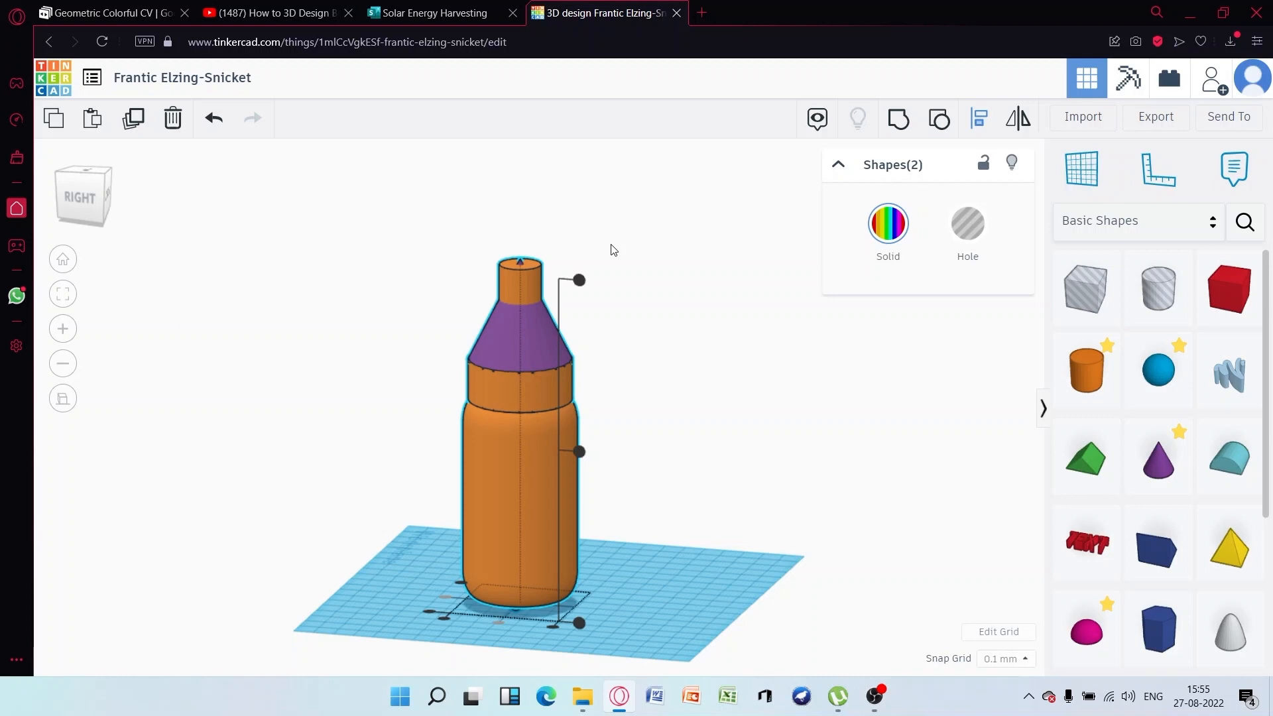
pyautogui.moveTo(613, 250); pyautogui.dragTo(460, 337)
pyautogui.click(893, 141)
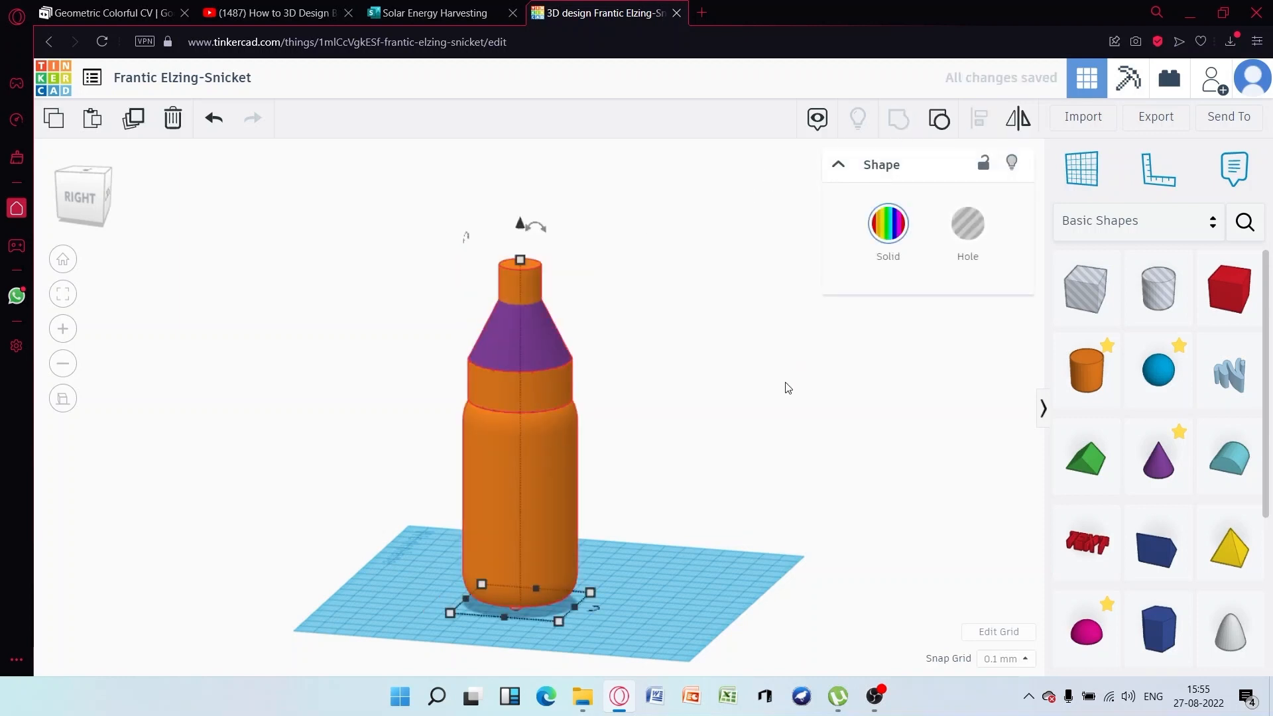
pyautogui.click(857, 427)
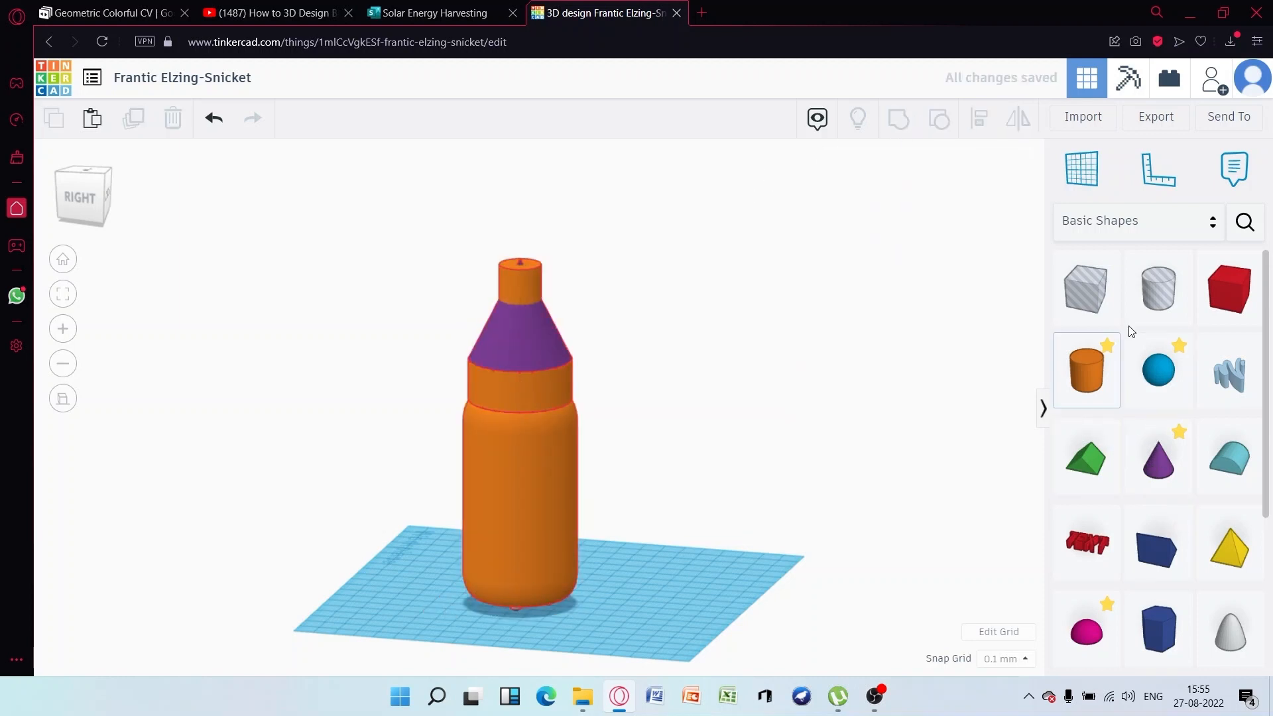
# Place a hole cylinder beside the bottle and set its length and width to 18 mm
pyautogui.moveTo(1156, 301); pyautogui.dragTo(706, 591)
pyautogui.click(663, 605)
pyautogui.write('1')
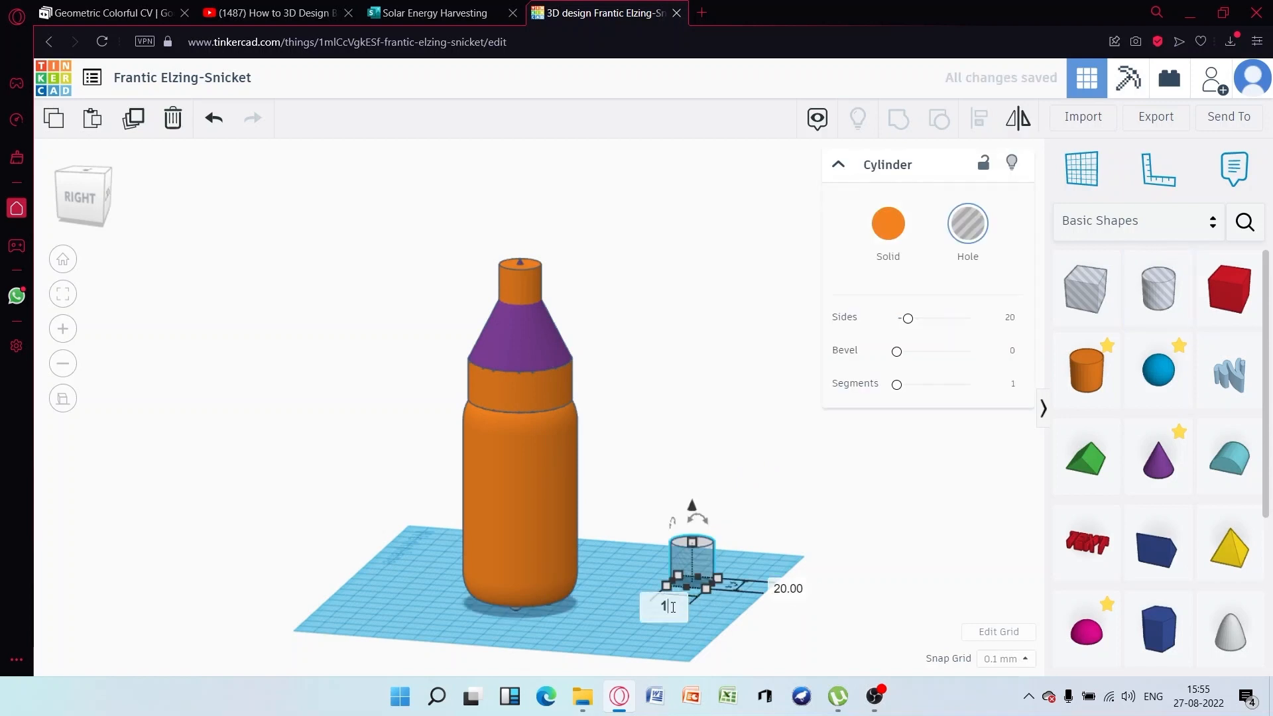
pyautogui.write('8')
pyautogui.press('Tab')
pyautogui.write('18')
pyautogui.press('Return')
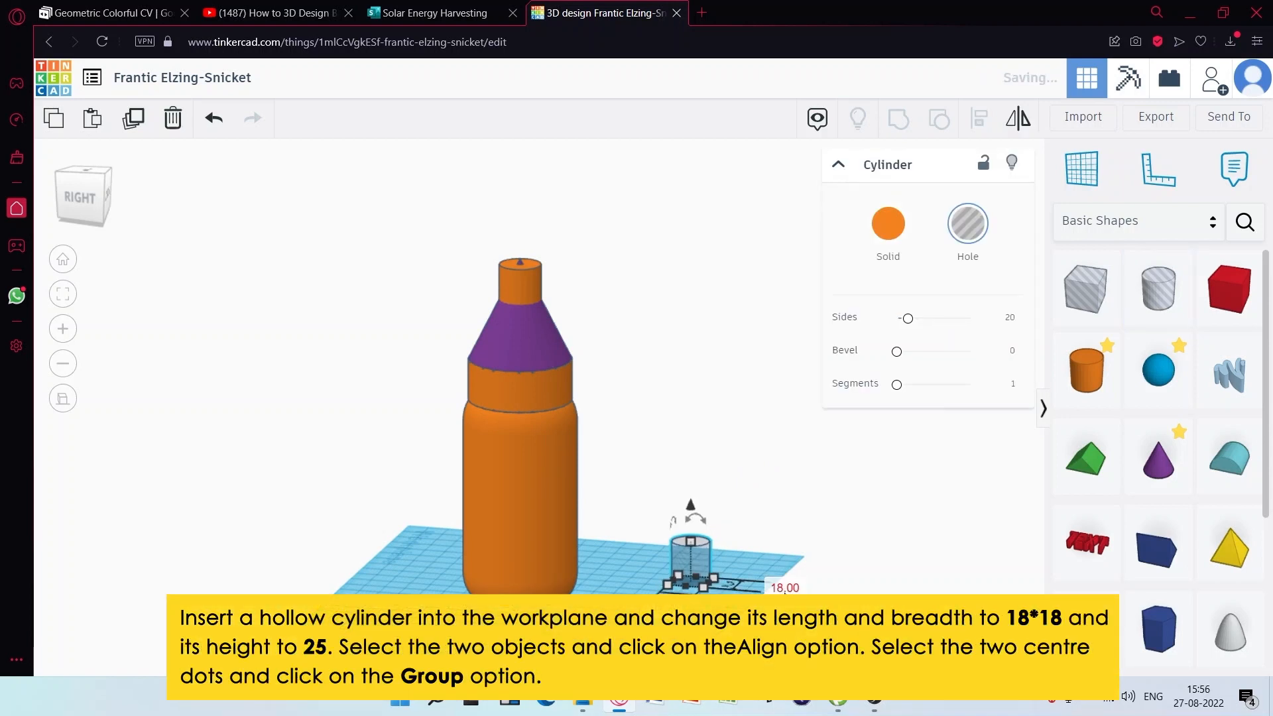
# Raise the hole cylinder to the level of the bottle's neck and move it over the upper cylinder
pyautogui.moveTo(689, 513); pyautogui.dragTo(690, 199)
pyautogui.click(681, 378)
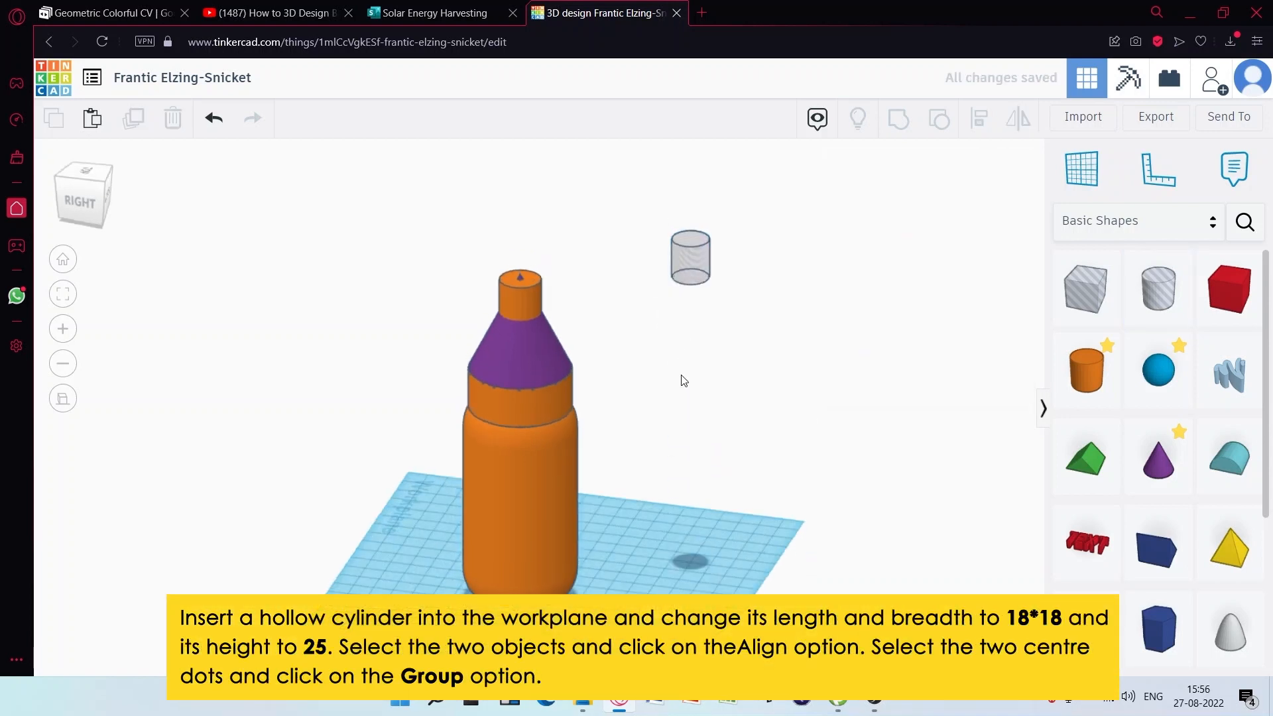
pyautogui.moveTo(682, 378); pyautogui.dragTo(610, 374, button='right')
pyautogui.moveTo(690, 378); pyautogui.dragTo(501, 357)
# Align the centres of the hole cylinder and the bottle in both base directions
pyautogui.moveTo(467, 313); pyautogui.dragTo(584, 570)
pyautogui.press('l')
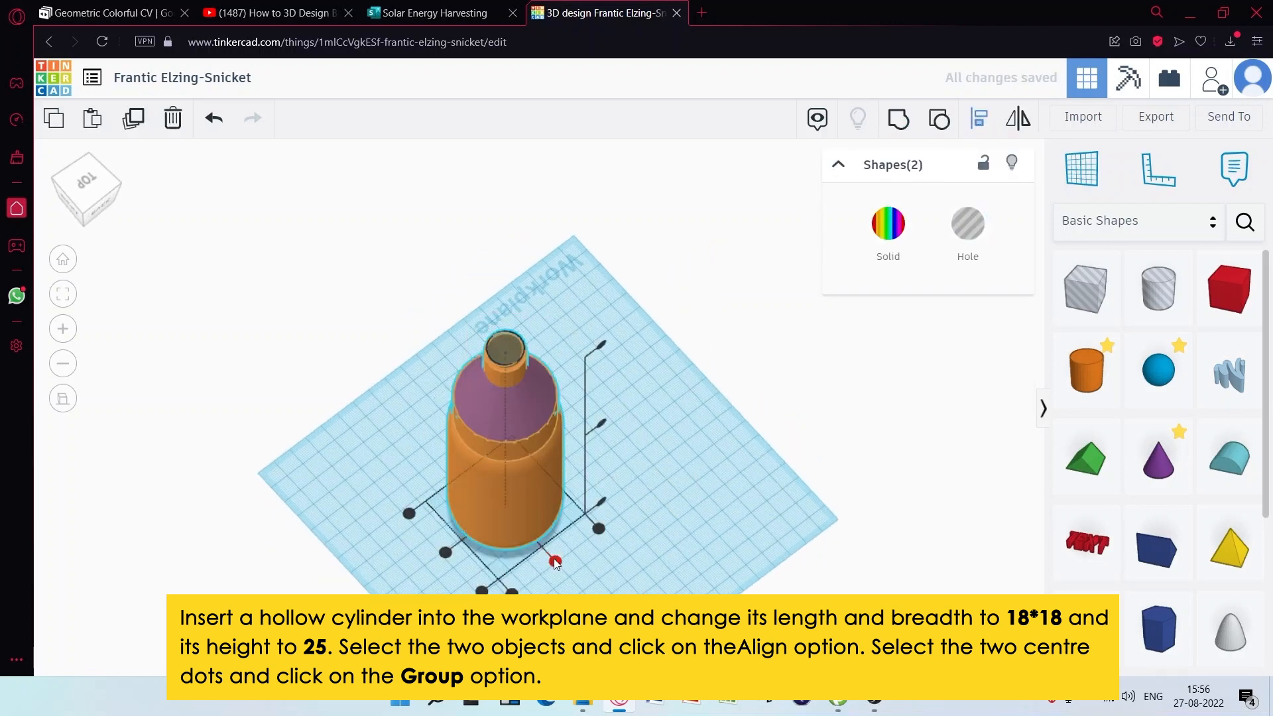
pyautogui.click(445, 553)
pyautogui.moveTo(564, 458); pyautogui.dragTo(534, 244, button='right')
pyautogui.click(534, 245)
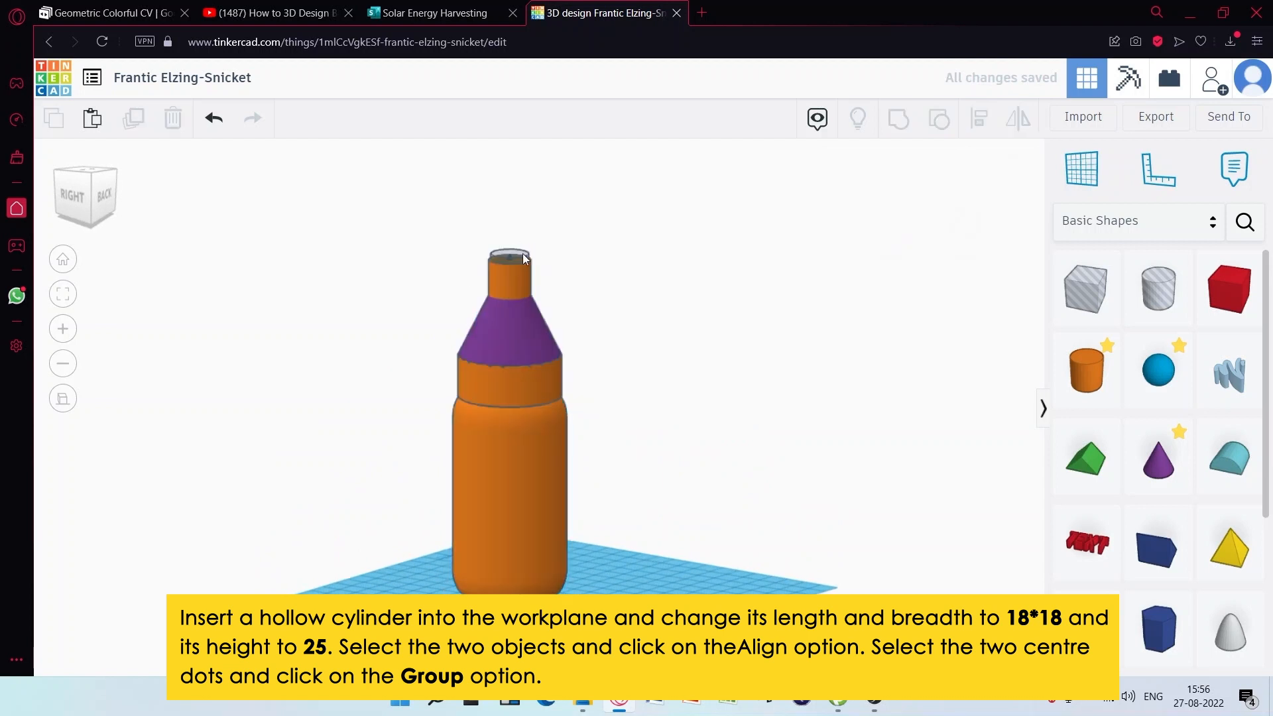
# Lengthen the hole cylinder and lower it into the bottle so it protrudes only slightly above the neck
pyautogui.click(523, 252)
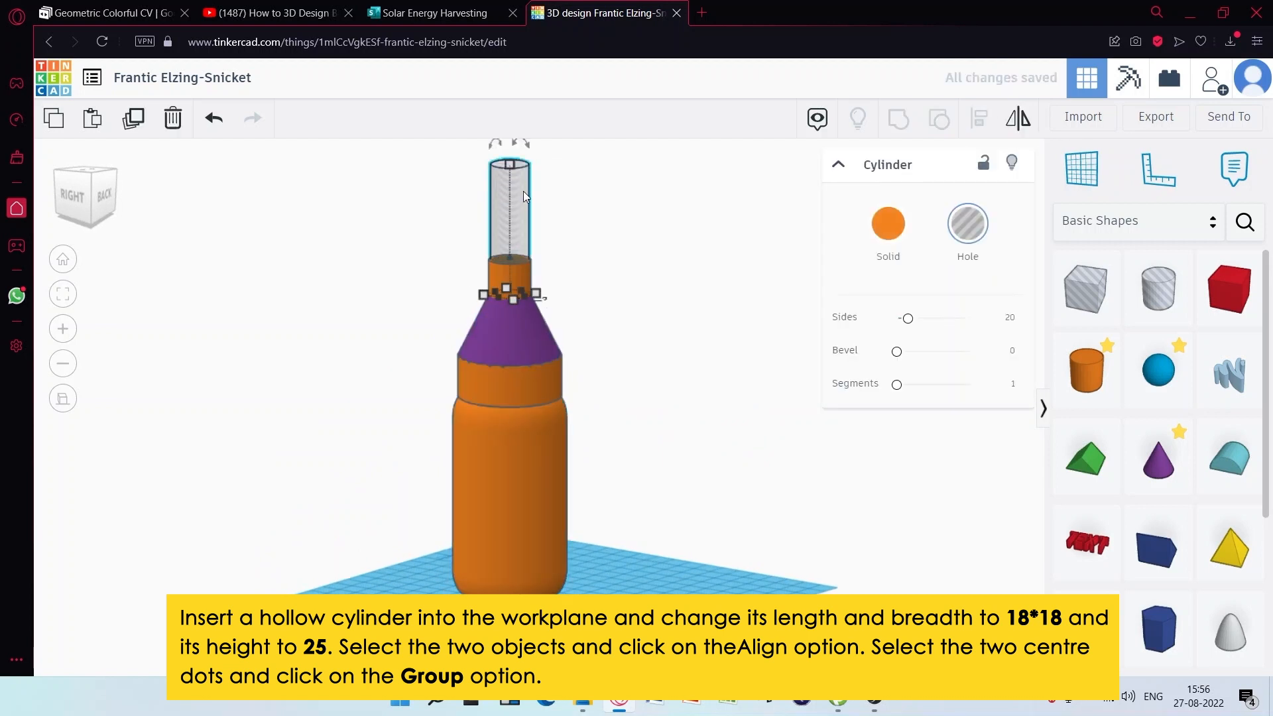
pyautogui.scroll(-3, 522, 190)
pyautogui.moveTo(521, 190); pyautogui.dragTo(519, 263)
pyautogui.click(600, 255)
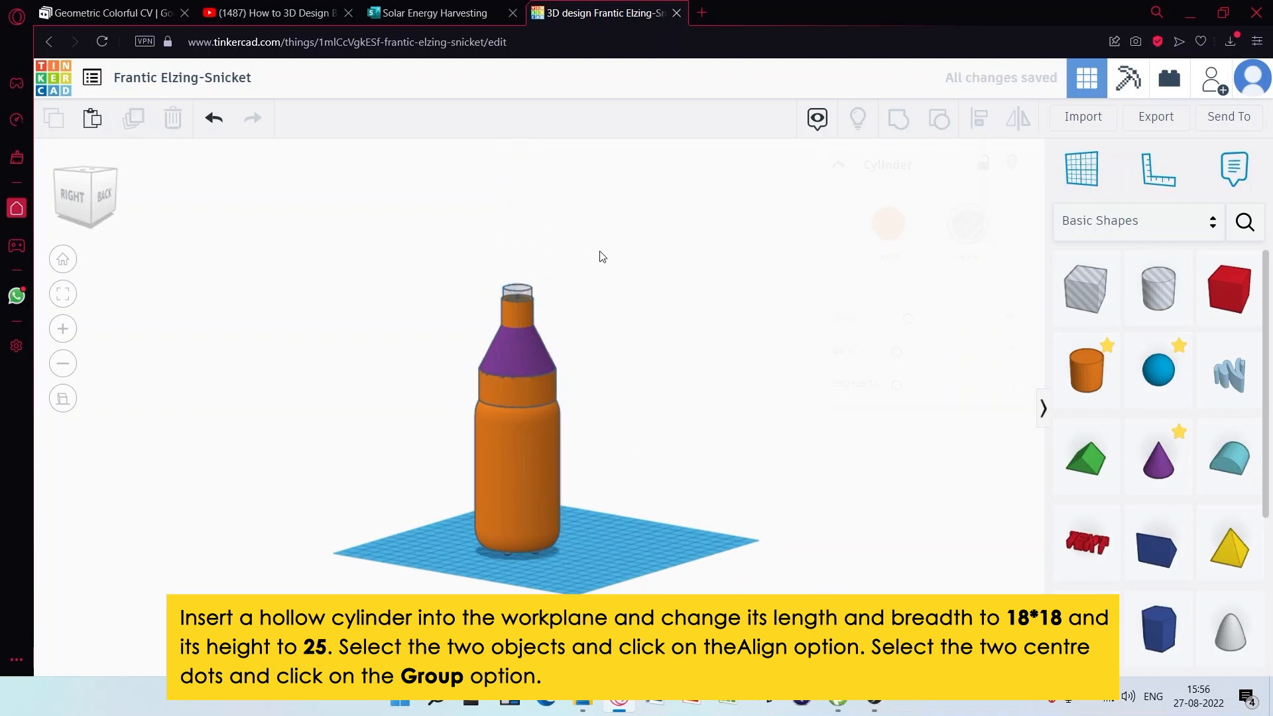
# Group the hole cylinder with the bottle to cut an opening through the neck
pyautogui.moveTo(600, 256); pyautogui.dragTo(478, 332)
pyautogui.click(891, 132)
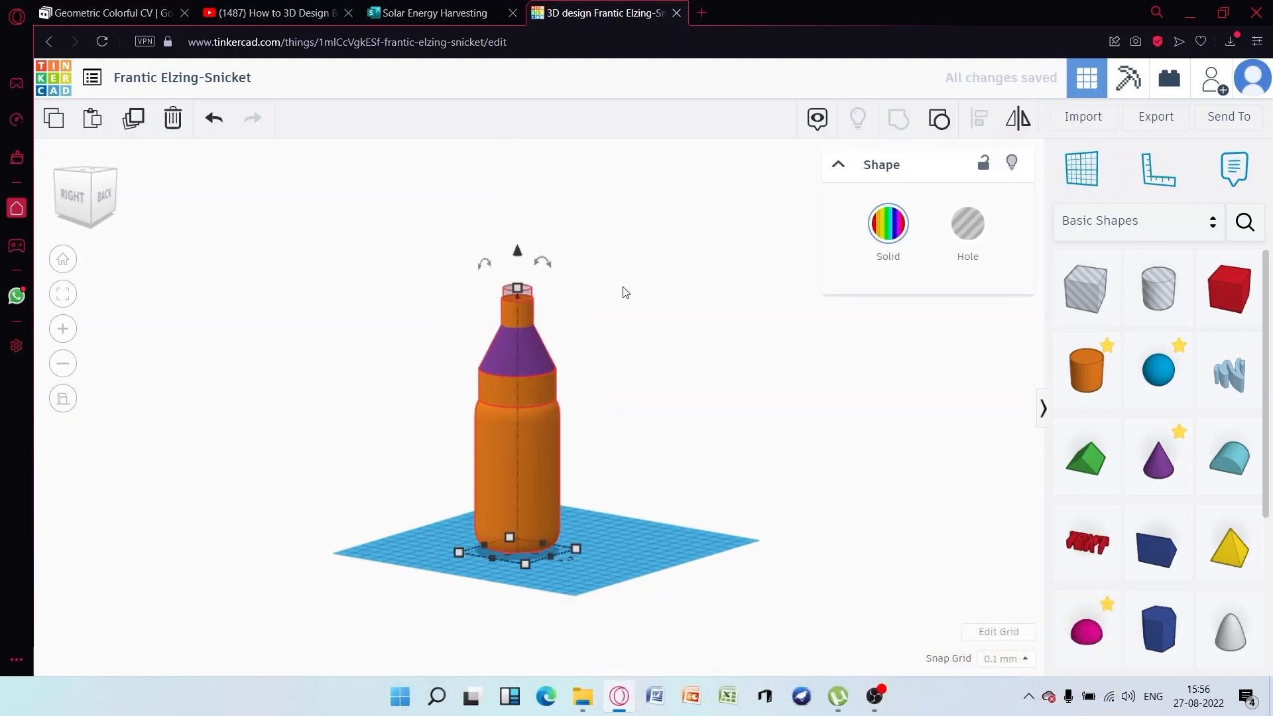
pyautogui.click(617, 345)
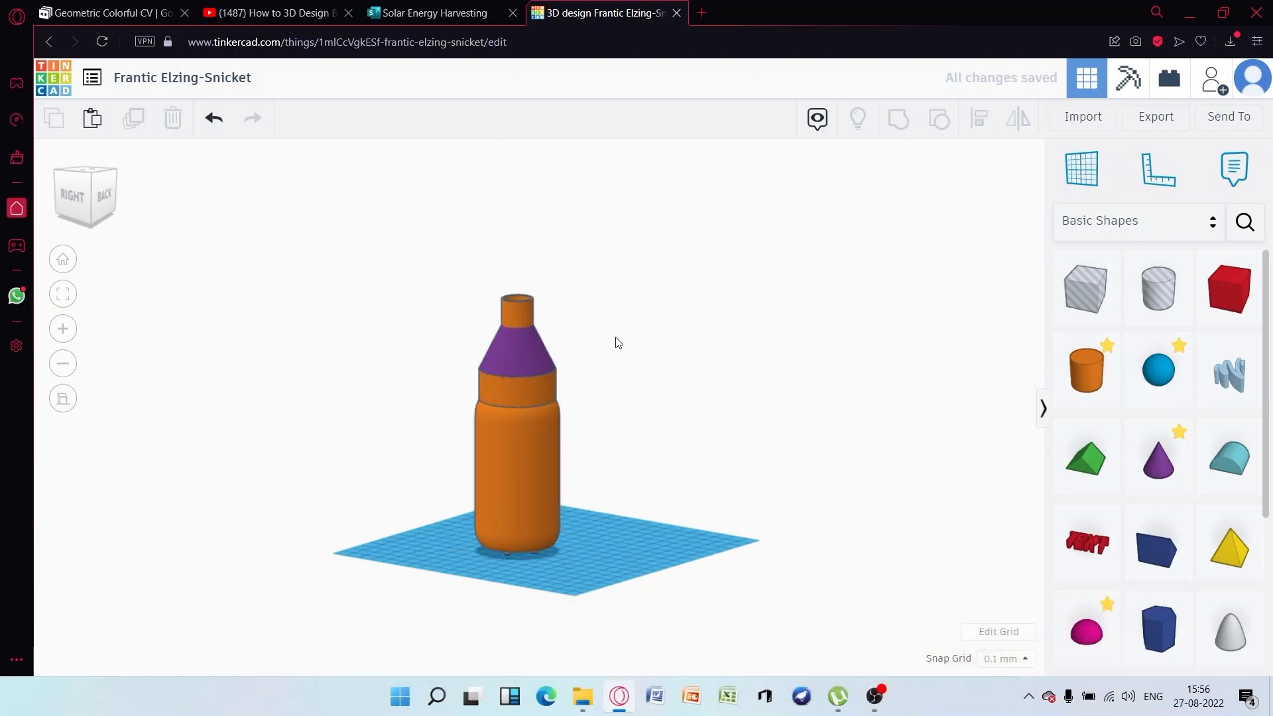
pyautogui.moveTo(617, 342); pyautogui.dragTo(639, 381, button='right')
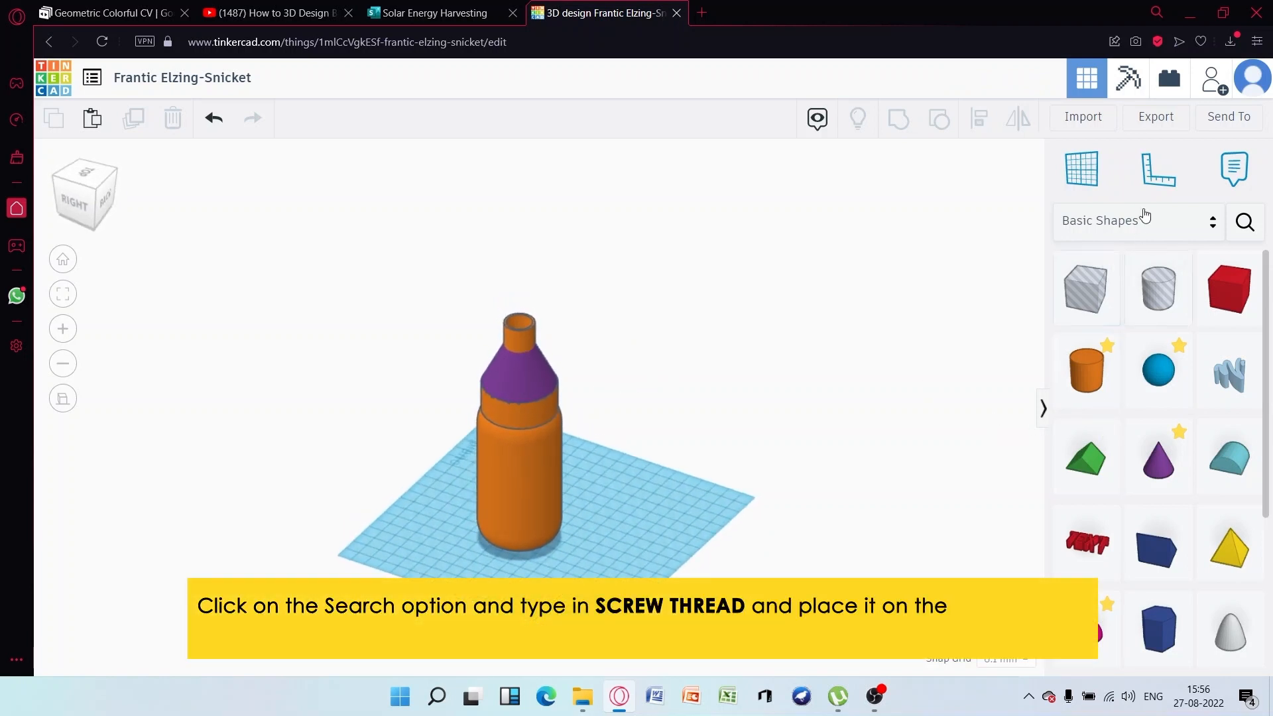
# Search the community shapes for SCREW THREAD and place the ISO metric thread on the workplane beside the bottle
pyautogui.click(1244, 221)
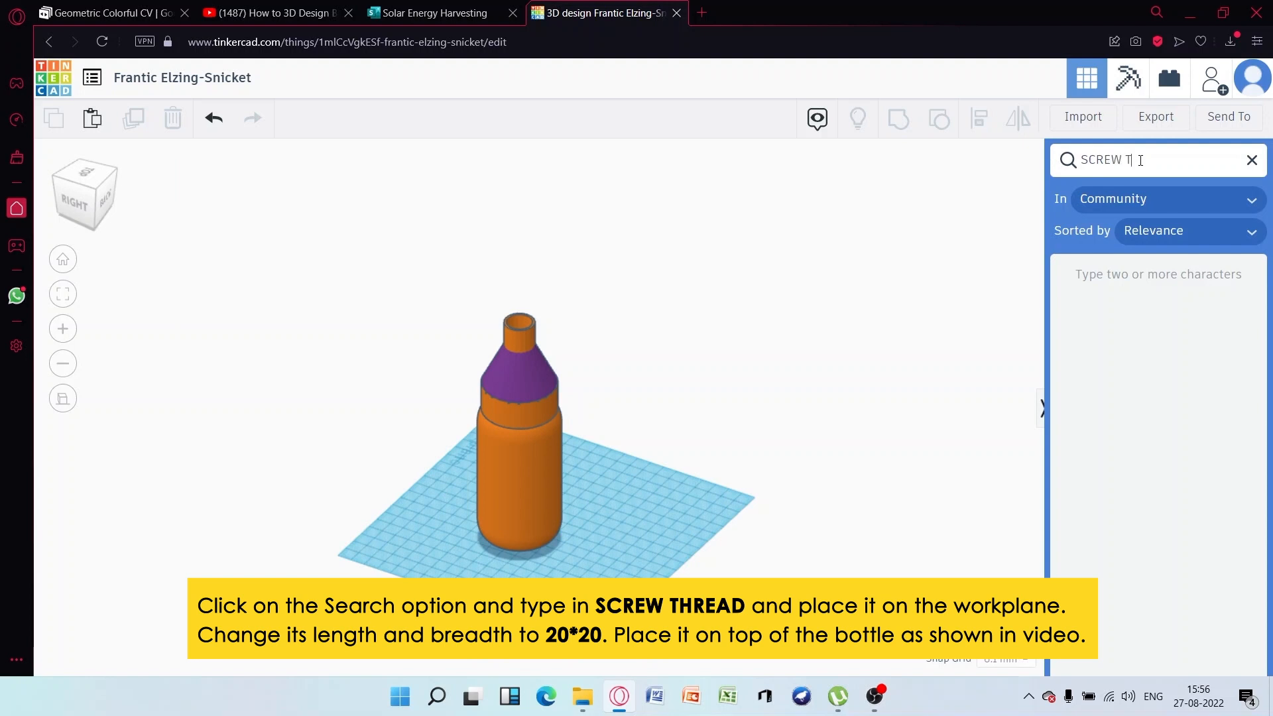
pyautogui.press('Return')
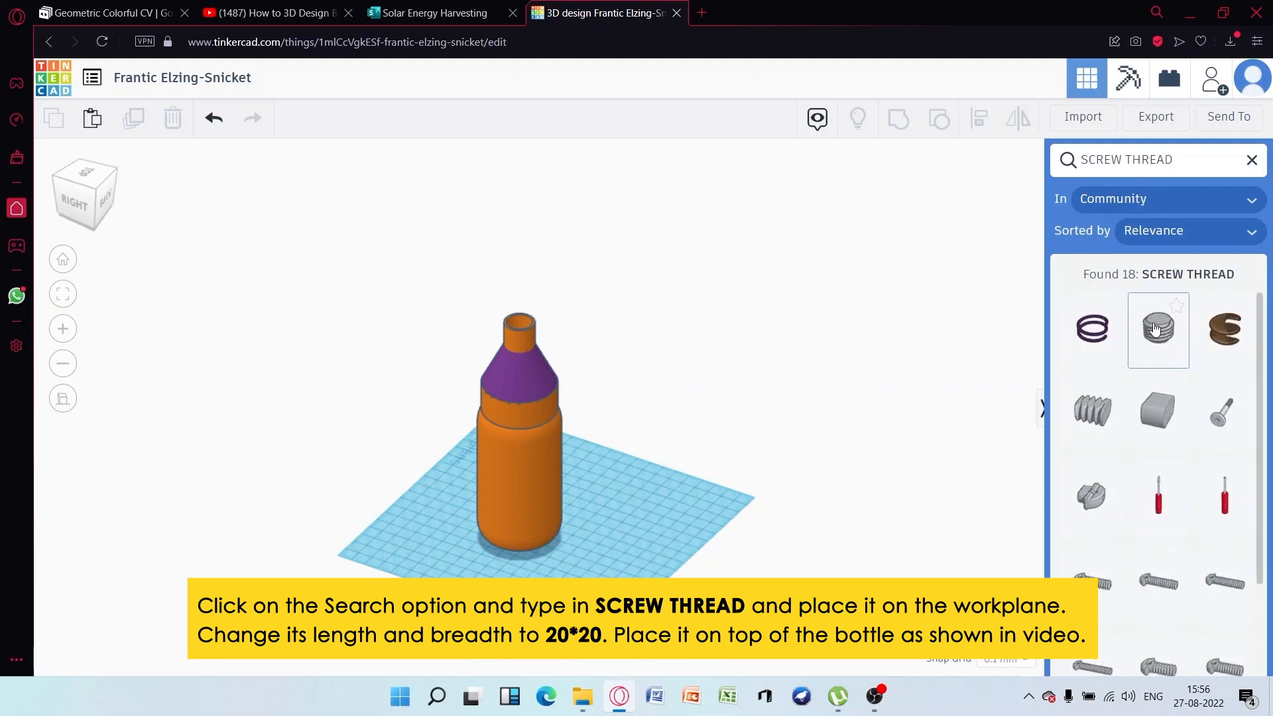
pyautogui.moveTo(1158, 327); pyautogui.dragTo(641, 502)
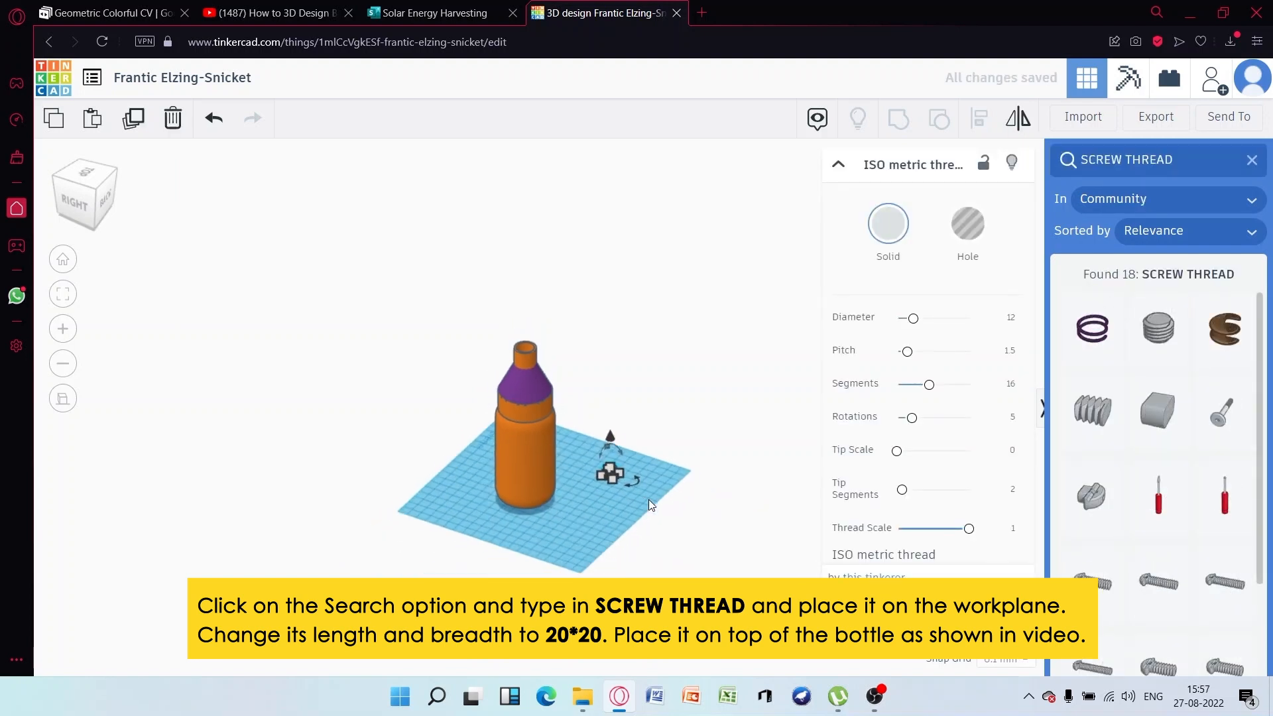
# Set the screw thread's length and width to 20 mm and raise it about 168 mm above the workplane
pyautogui.scroll(2, 650, 503)
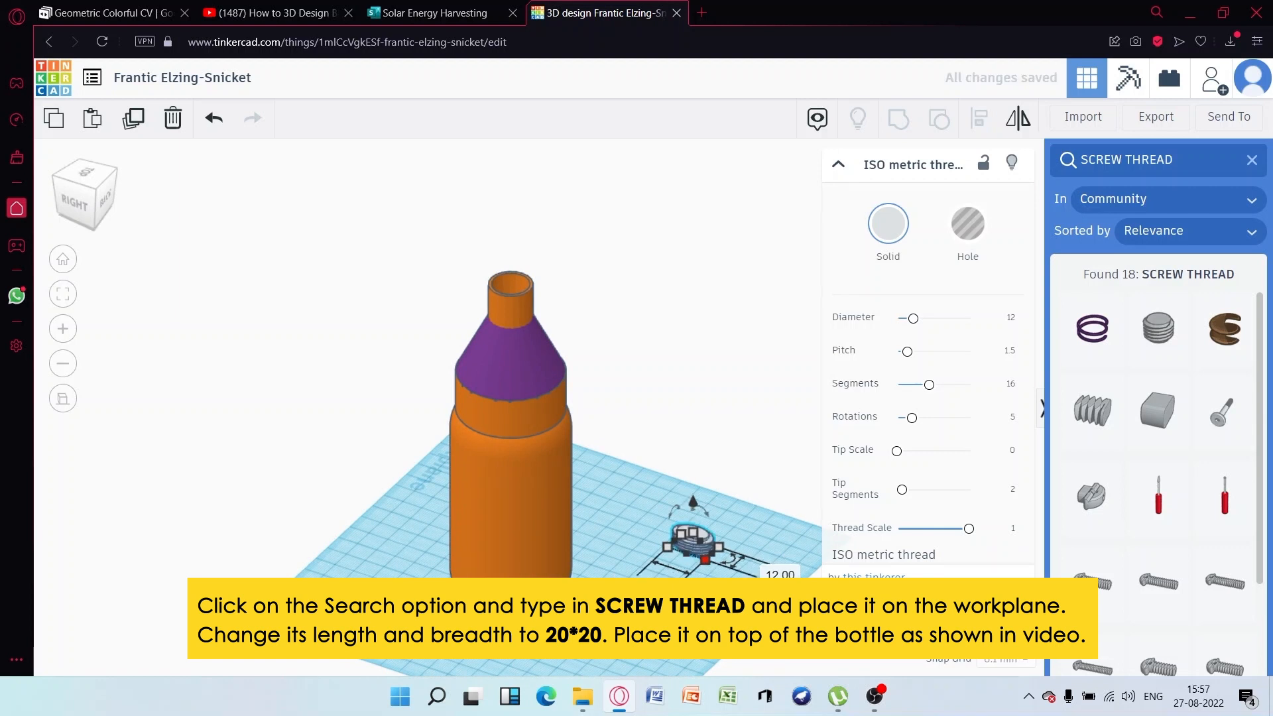
pyautogui.press('Return')
pyautogui.moveTo(769, 530); pyautogui.dragTo(750, 431, button='right')
pyautogui.moveTo(691, 551); pyautogui.dragTo(632, 184)
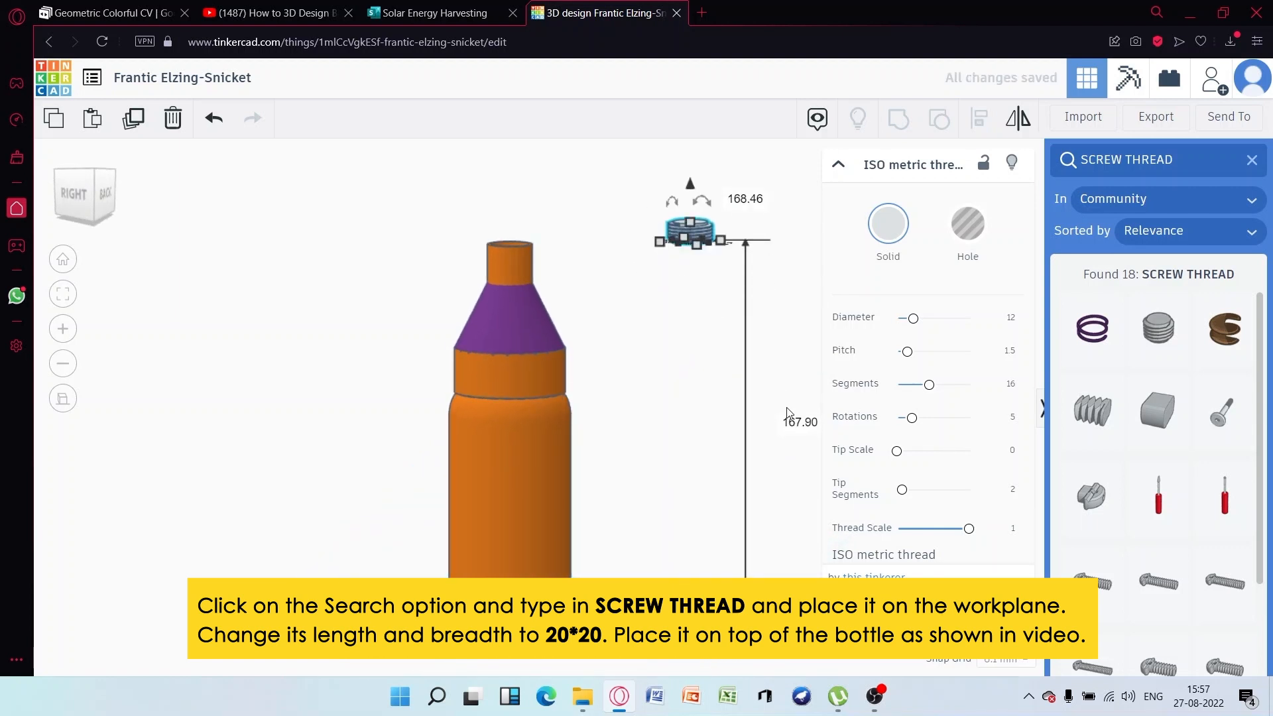
# Move the screw thread onto the bottle's neck and align its centre with the bottle's in both base directions
pyautogui.moveTo(714, 374); pyautogui.dragTo(597, 392, button='right')
pyautogui.moveTo(690, 273); pyautogui.dragTo(500, 251)
pyautogui.moveTo(427, 227); pyautogui.dragTo(614, 335)
pyautogui.click(977, 119)
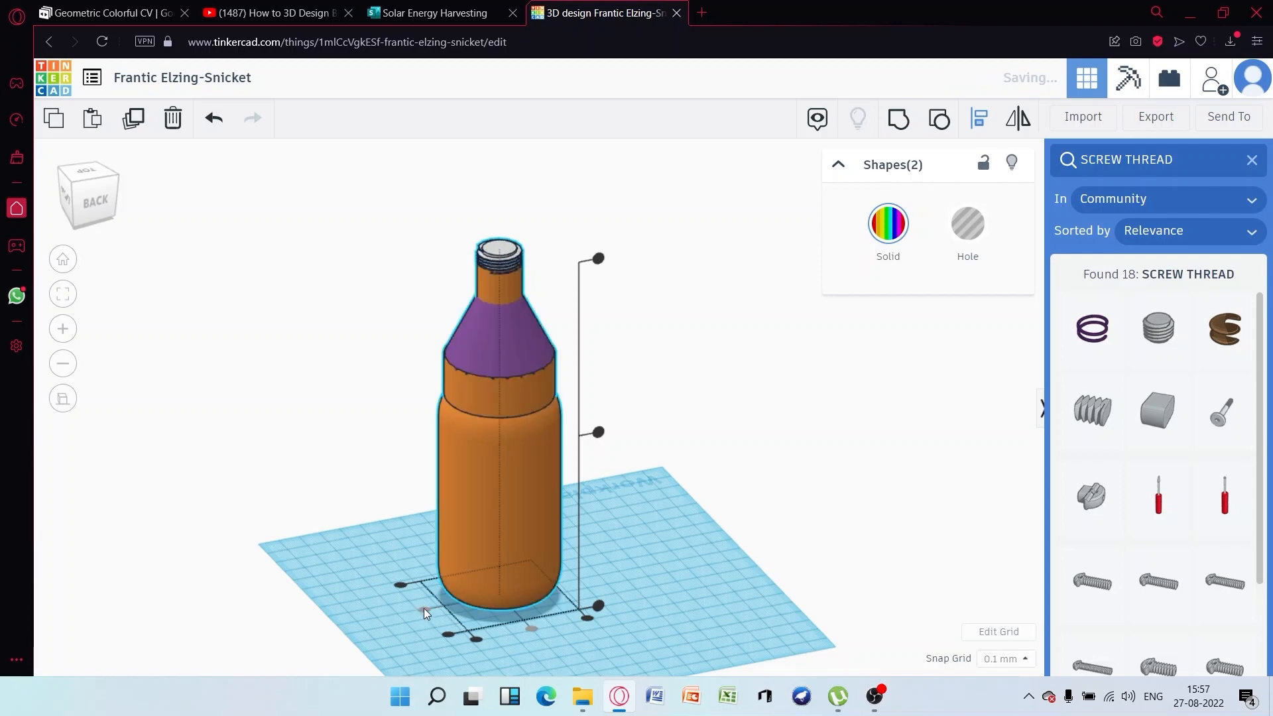
pyautogui.click(416, 323)
pyautogui.moveTo(415, 323); pyautogui.dragTo(515, 248, button='right')
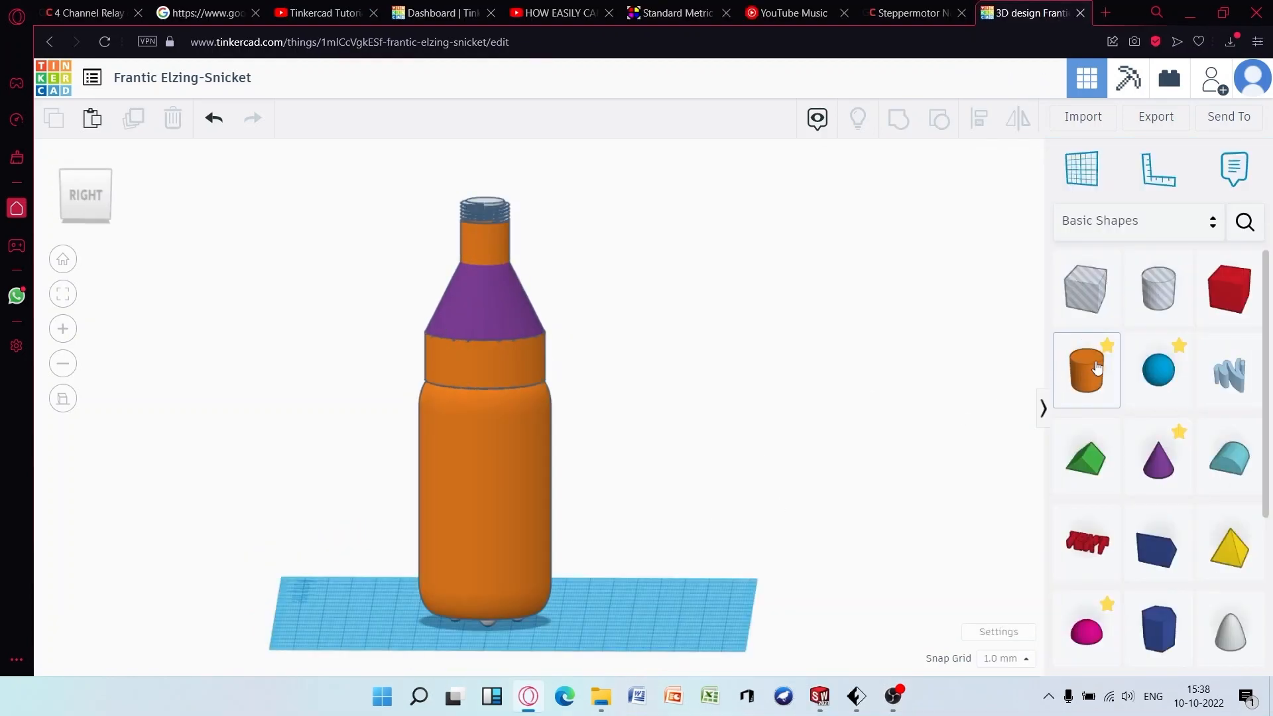
# Place a solid cylinder and a separate hole cylinder on the workplane beside the bottle
pyautogui.click(666, 603)
pyautogui.click(822, 497)
pyautogui.click(1158, 289)
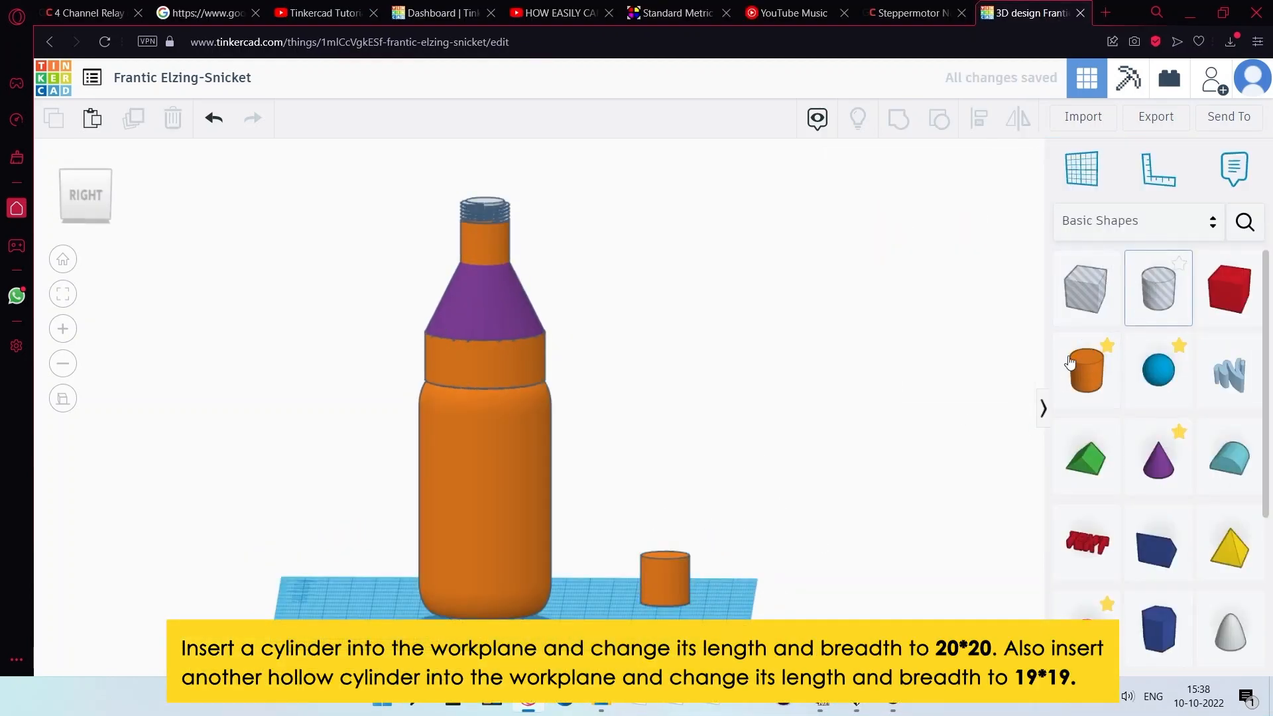
pyautogui.click(606, 608)
# Set the hole cylinder's length and width to 19.5 mm
pyautogui.scroll(2, 643, 604)
pyautogui.scroll(-5, 643, 603)
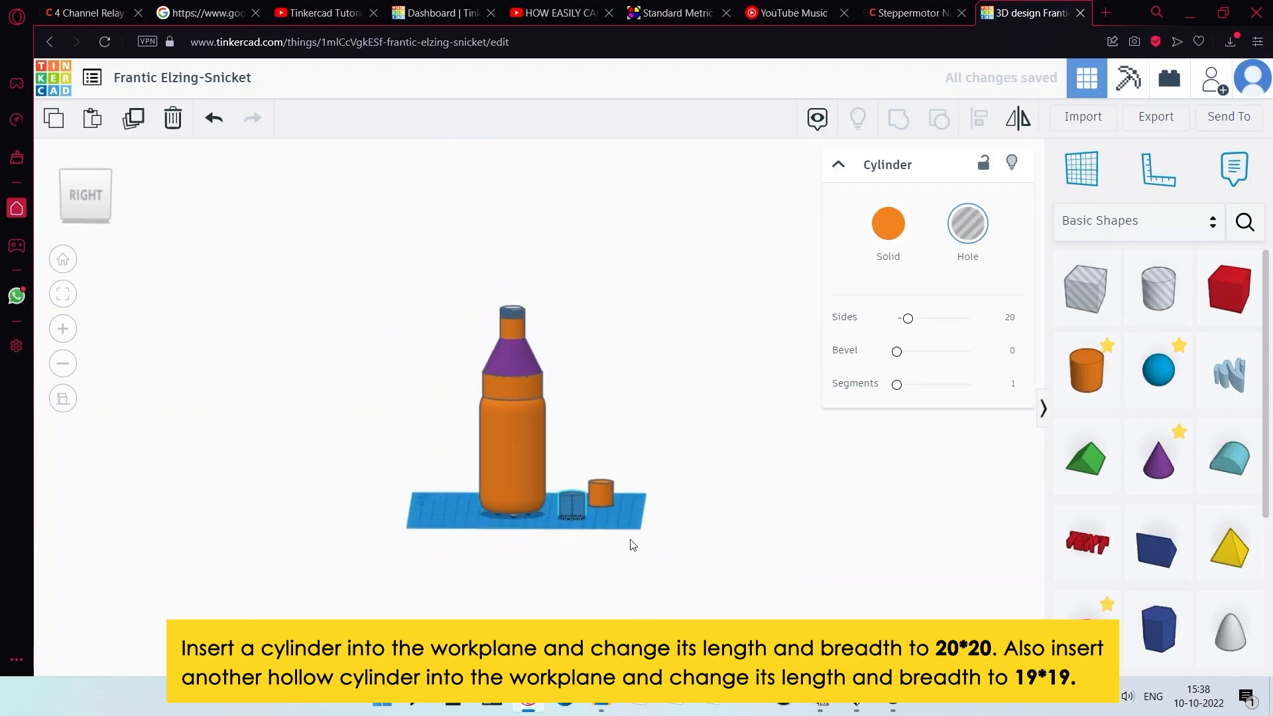
pyautogui.moveTo(629, 539); pyautogui.dragTo(622, 430, button='middle')
pyautogui.moveTo(622, 429); pyautogui.dragTo(614, 465, button='right')
pyautogui.scroll(7, 616, 469)
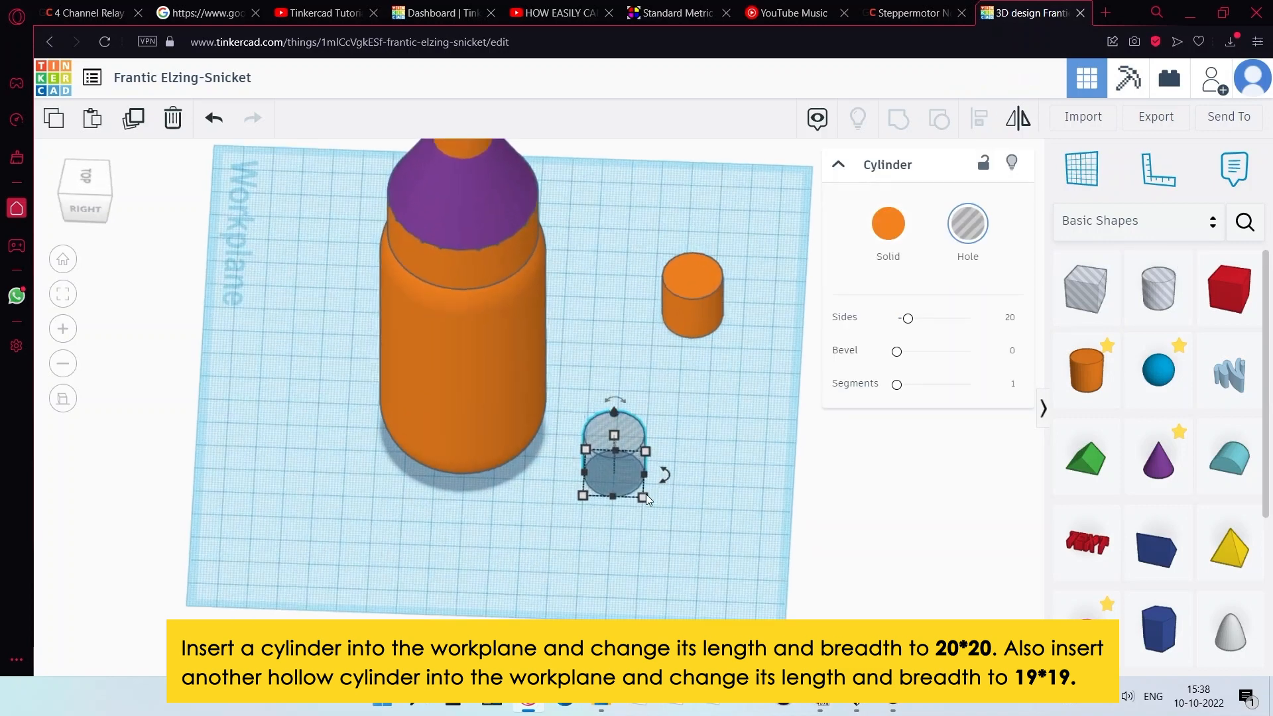
pyautogui.moveTo(662, 511)
pyautogui.click(620, 570)
pyautogui.write('19.5')
pyautogui.press('Return')
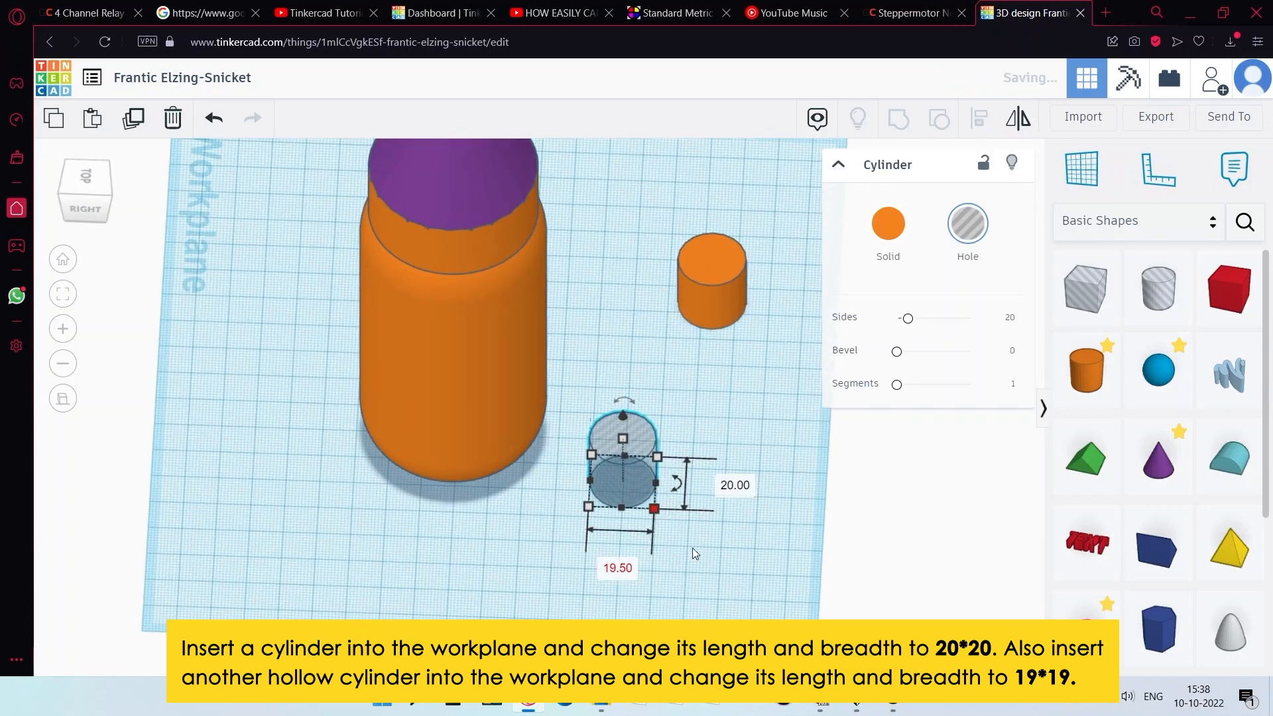
pyautogui.click(743, 486)
pyautogui.write('19.5')
pyautogui.press('Return')
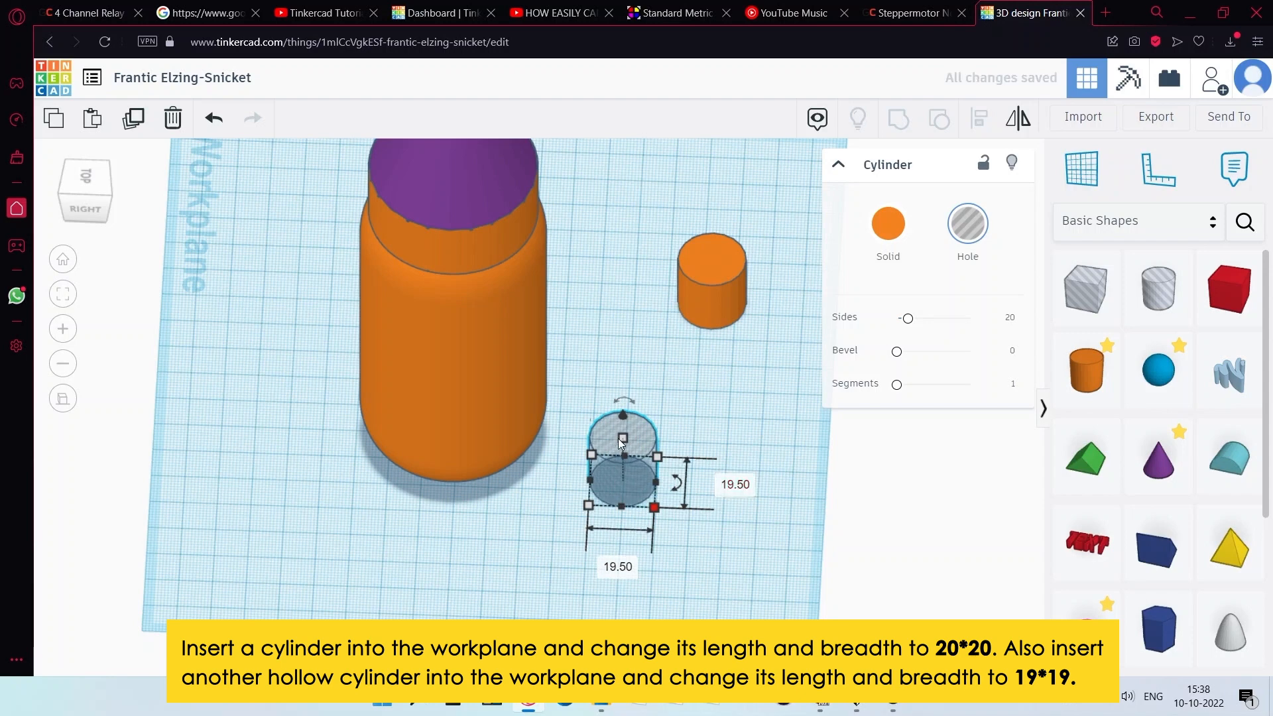
# Stretch the hole cylinder to a height of about 30 mm and move it into the solid cylinder
pyautogui.moveTo(622, 443); pyautogui.dragTo(753, 387, button='right')
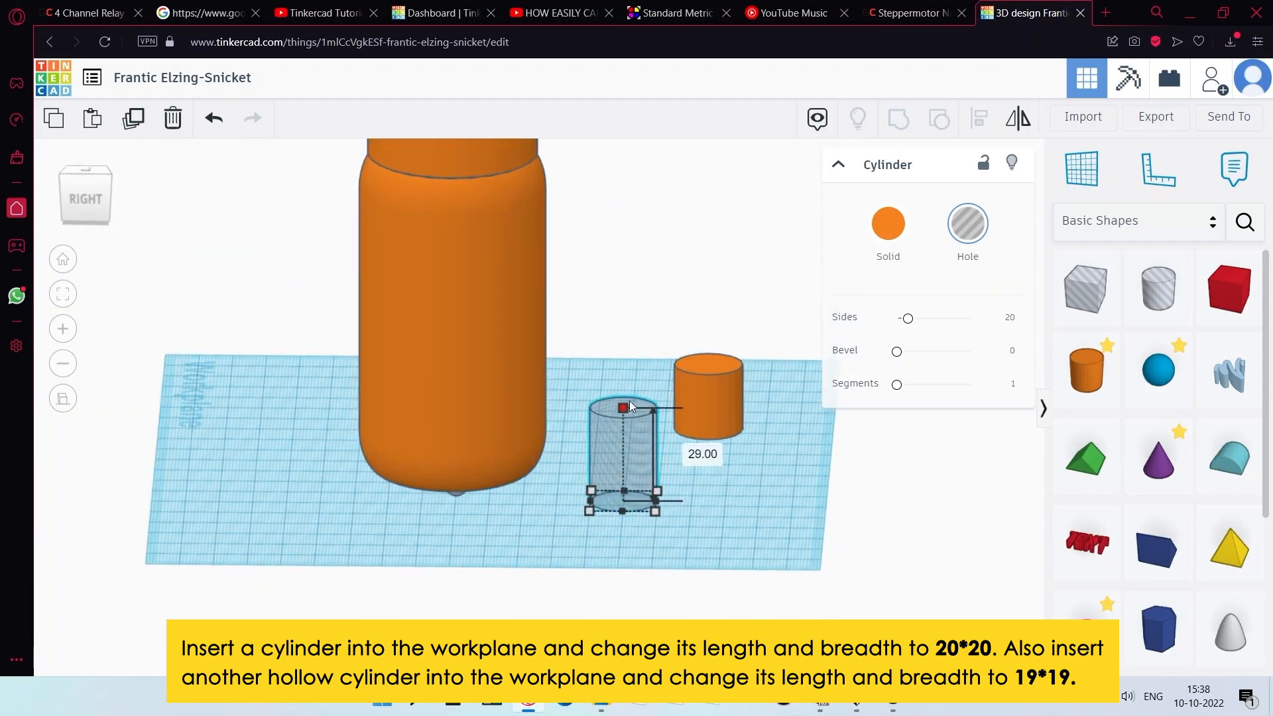
pyautogui.moveTo(630, 406); pyautogui.dragTo(629, 401)
pyautogui.moveTo(649, 476); pyautogui.dragTo(724, 397)
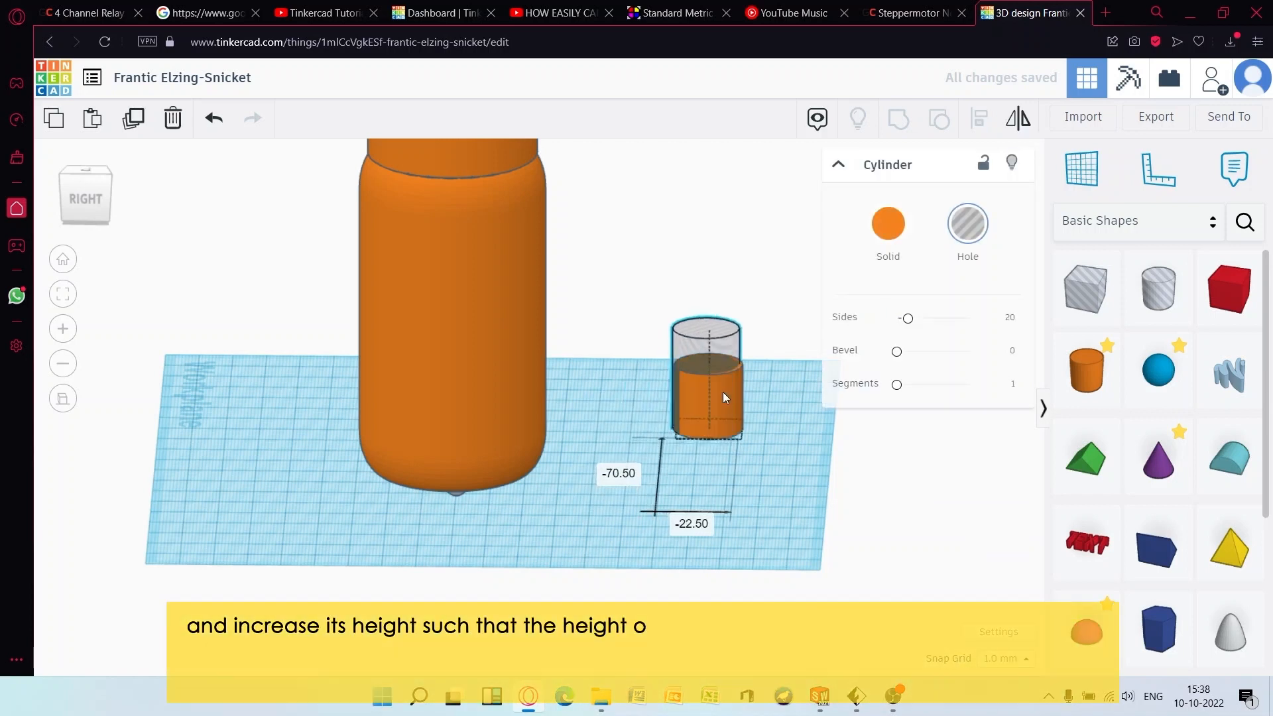
# Align the centres of the solid and hole cylinders in both base directions and group them into a hollow cylinder
pyautogui.keyDown('shift'); pyautogui.click(745, 423); pyautogui.keyUp('shift')
pyautogui.click(970, 126)
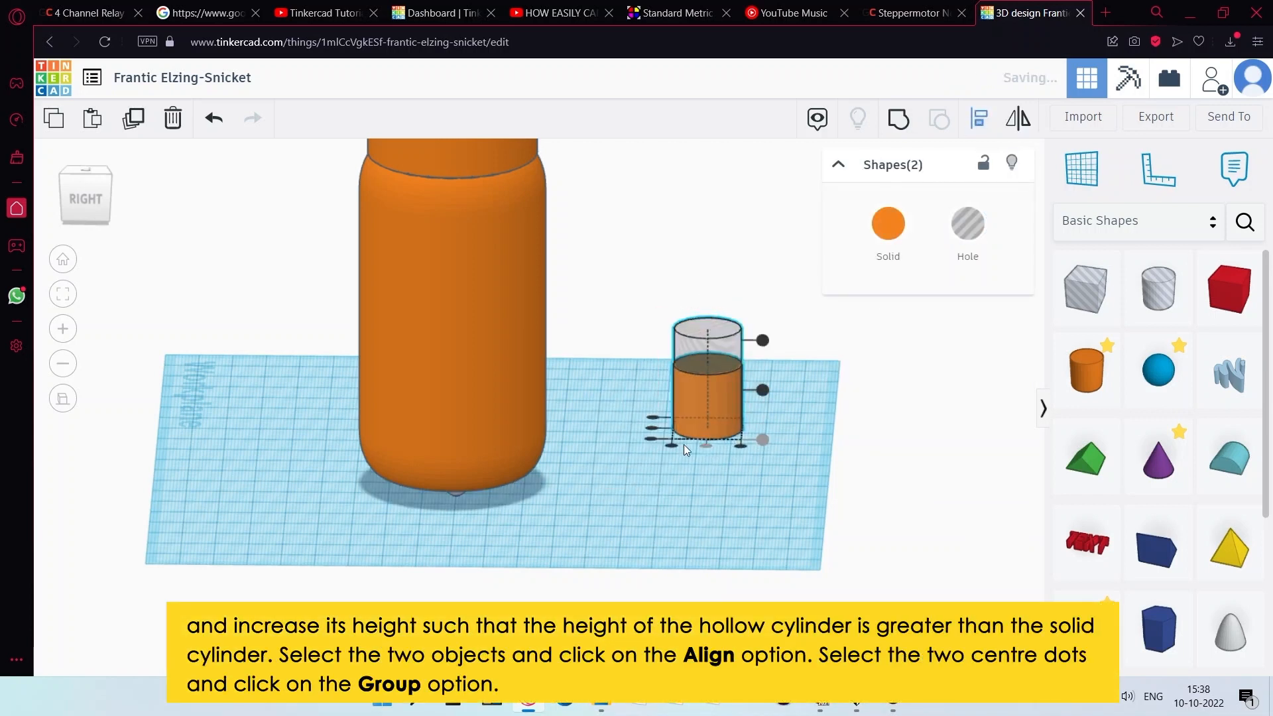
pyautogui.click(653, 428)
pyautogui.click(898, 120)
# Raise the hollow cylinder to the level of the bottle's neck and move it onto the neck
pyautogui.scroll(-3, 762, 397)
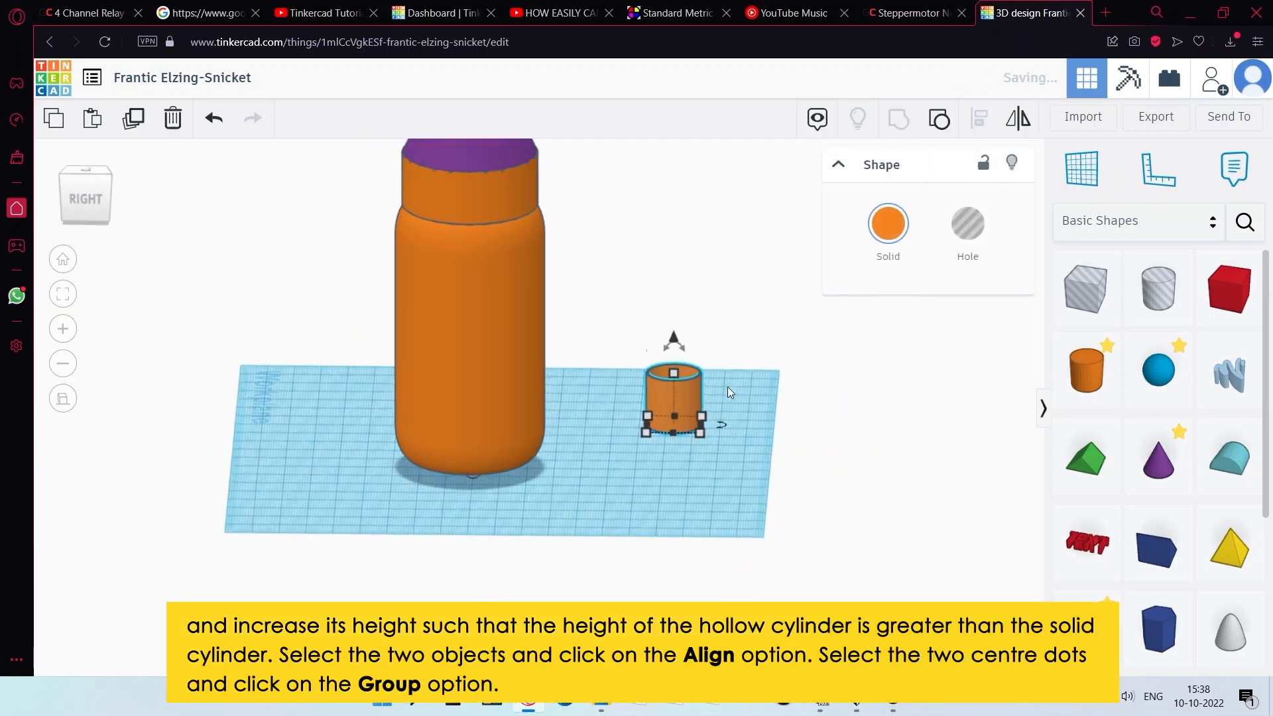
pyautogui.moveTo(665, 339); pyautogui.dragTo(677, 181)
pyautogui.moveTo(558, 342); pyautogui.dragTo(561, 561, button='middle')
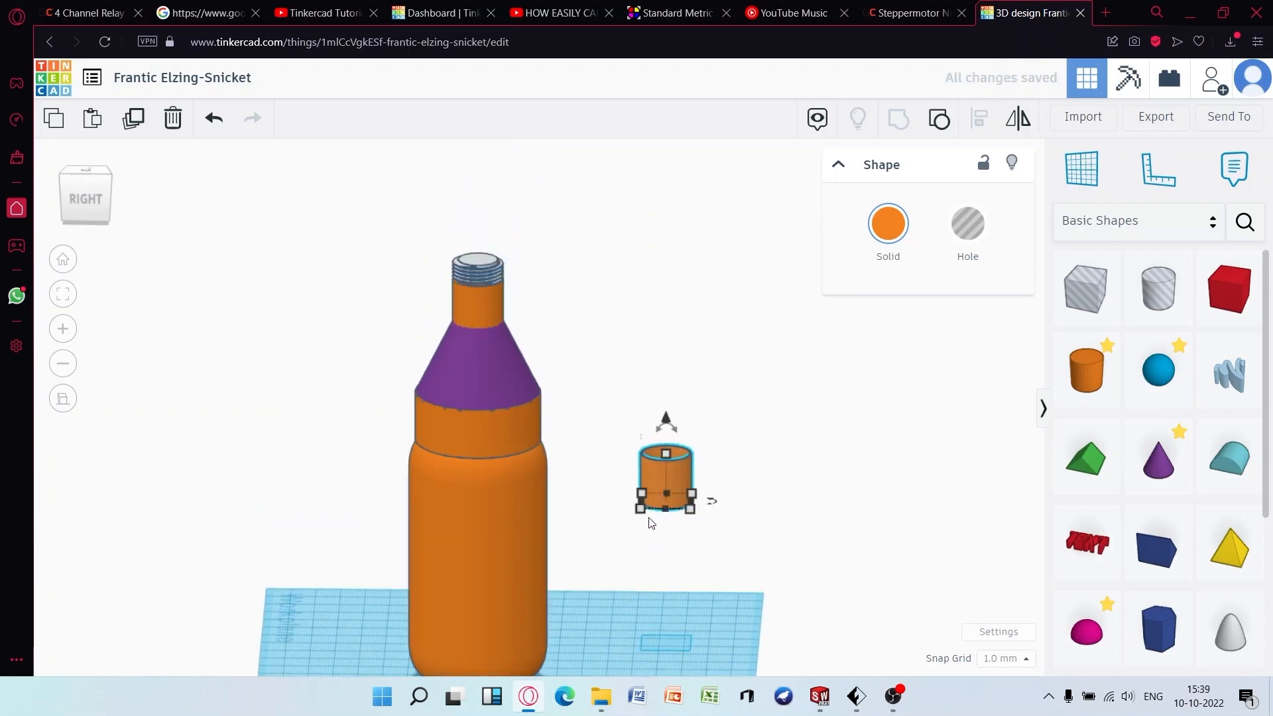
pyautogui.moveTo(666, 414); pyautogui.dragTo(670, 170)
pyautogui.moveTo(658, 228); pyautogui.dragTo(488, 260)
# Align the hollow cylinder's centre with the bottle's in both base directions
pyautogui.hotkey('ctrl', 'a')
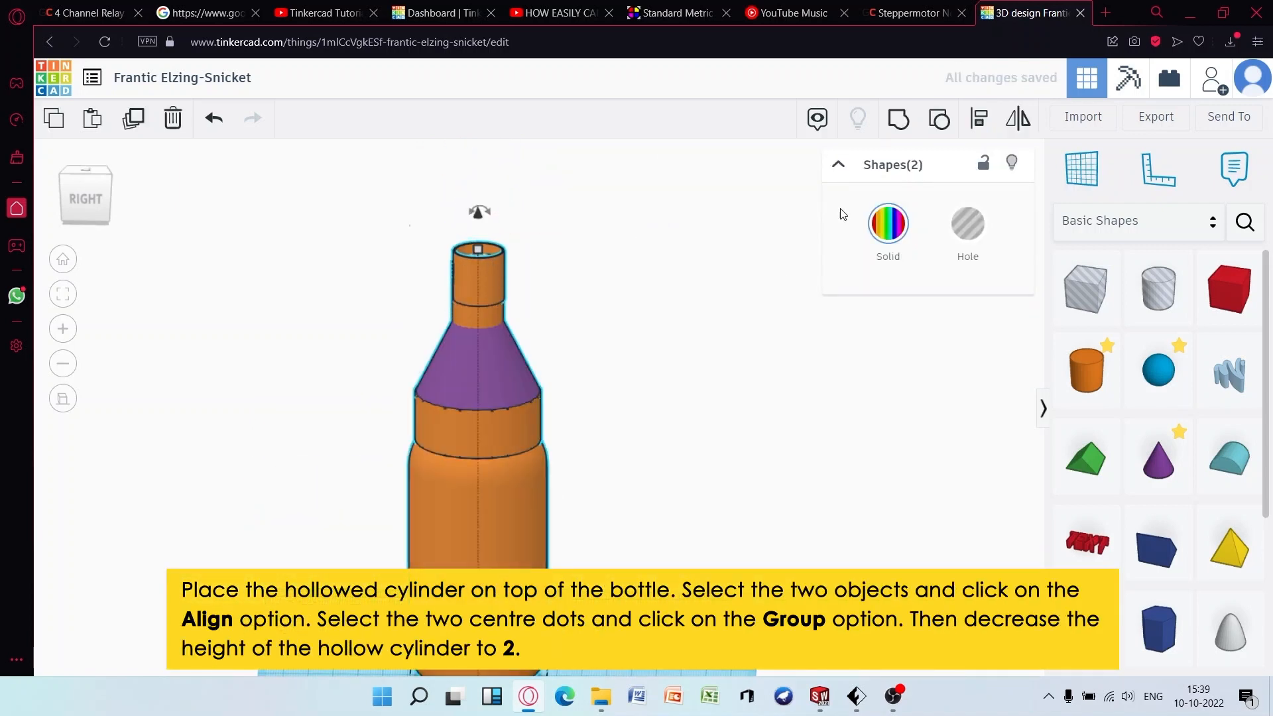
pyautogui.press('l')
pyautogui.scroll(-3, 517, 398)
pyautogui.scroll(5, 516, 497)
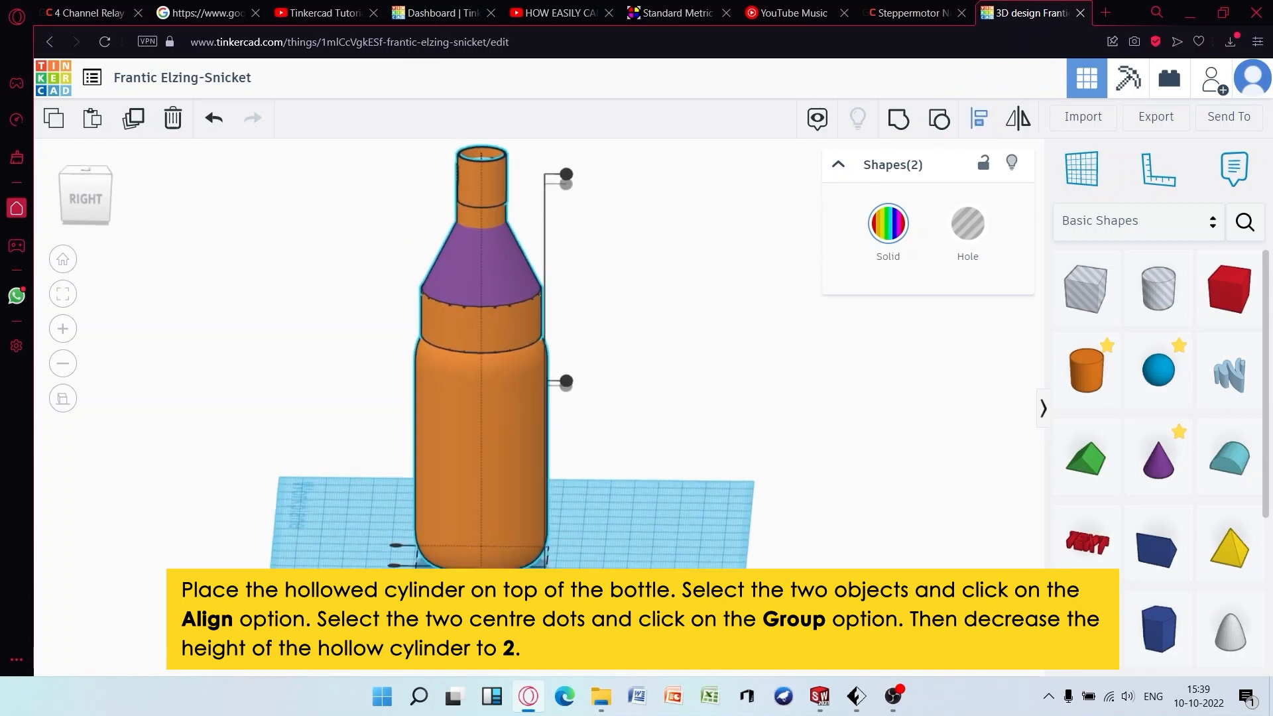
pyautogui.scroll(-2, 490, 472)
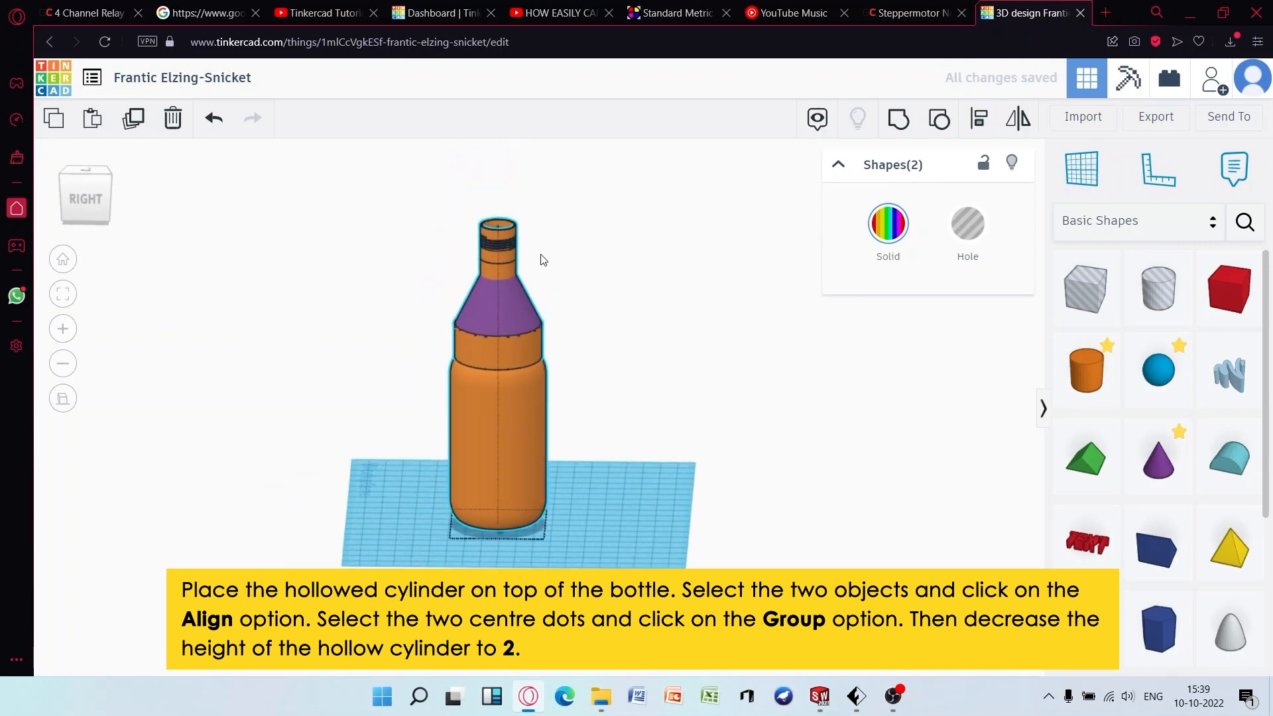
pyautogui.scroll(5, 499, 364)
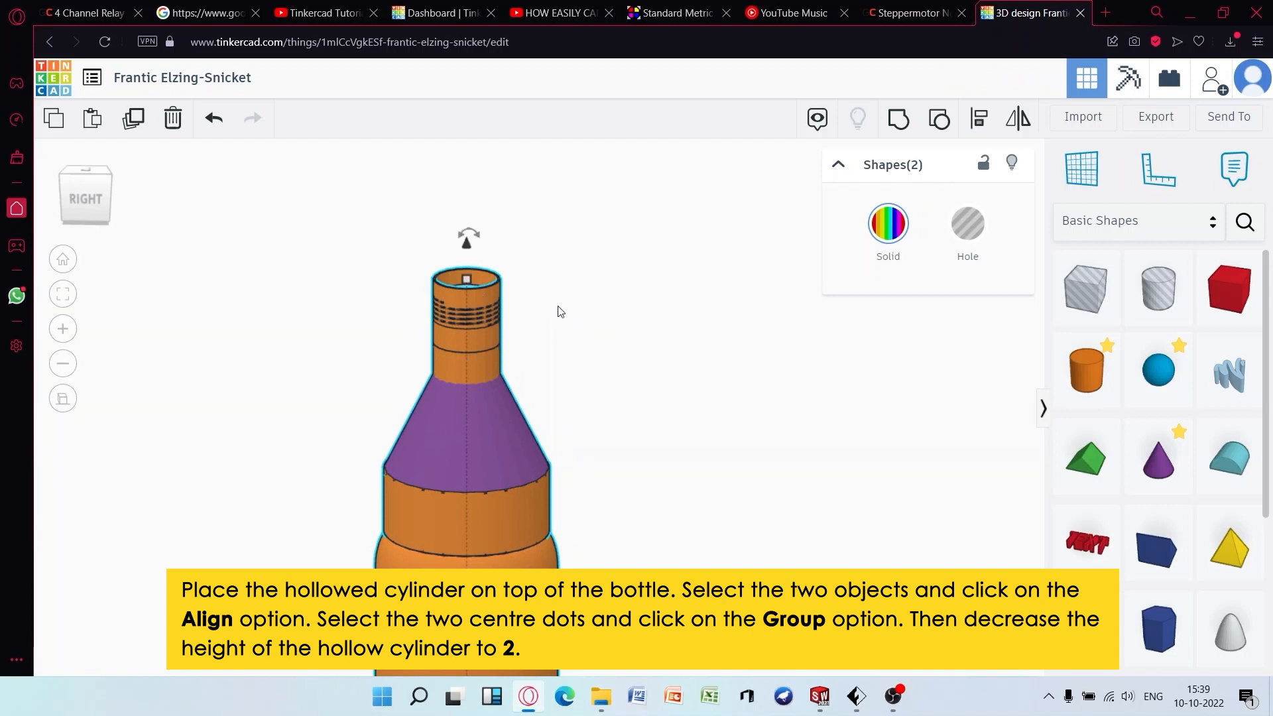
# Set the height of the hollow cylinder on the neck to 2 mm, reducing it to a thin ring
pyautogui.click(487, 292)
pyautogui.write('20.00')
pyautogui.press('Return')
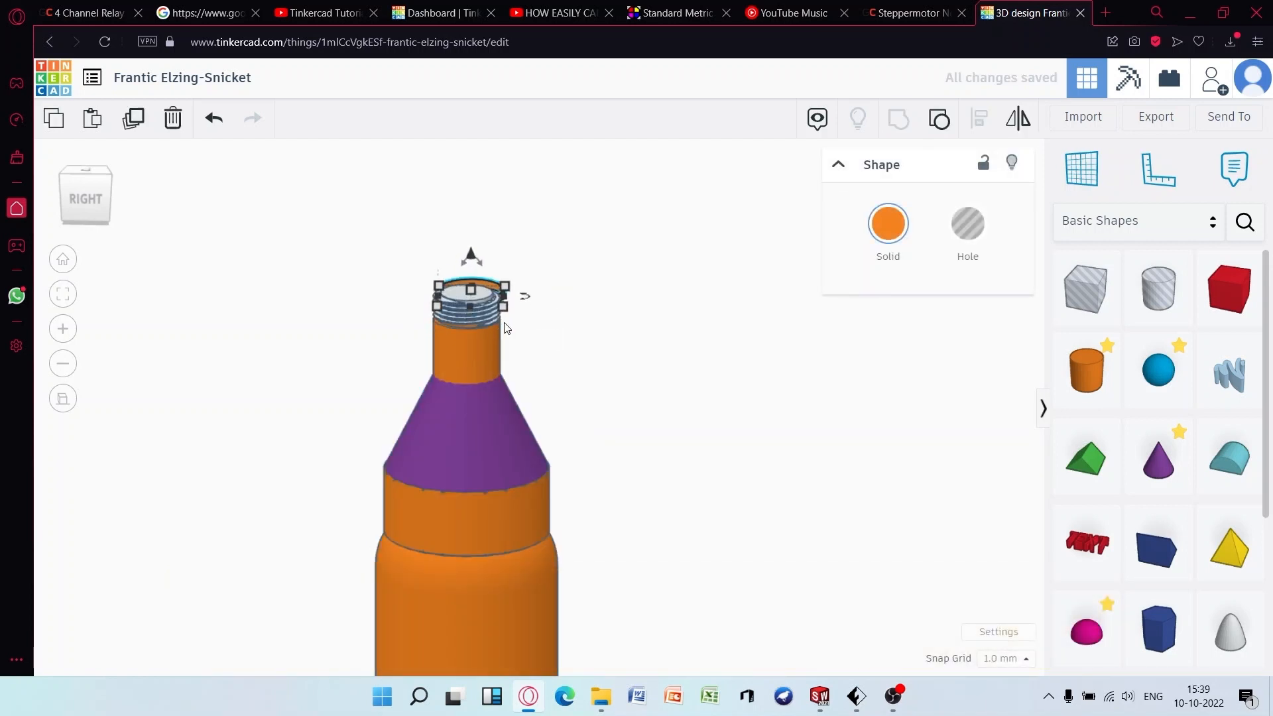
pyautogui.moveTo(506, 321); pyautogui.dragTo(500, 333, button='right')
pyautogui.moveTo(515, 293); pyautogui.dragTo(473, 348)
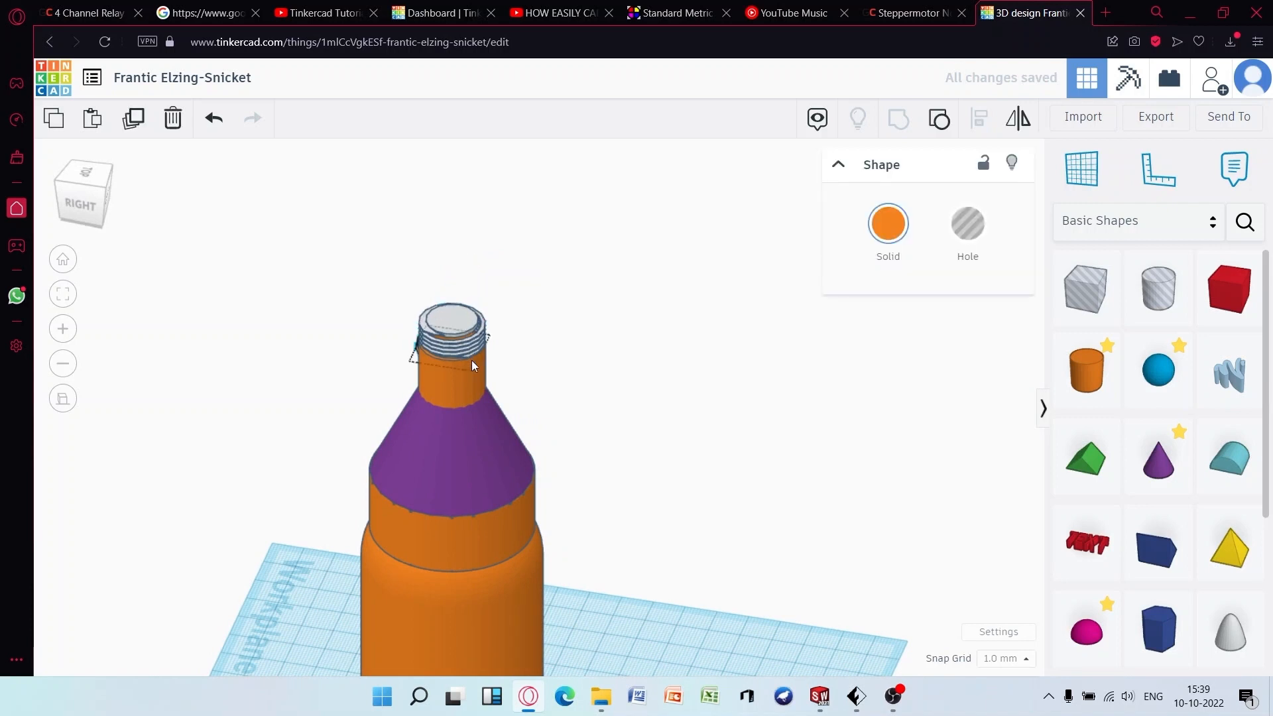
pyautogui.hotkey('ctrl', 'z')
pyautogui.hotkey('ctrl', 'z')
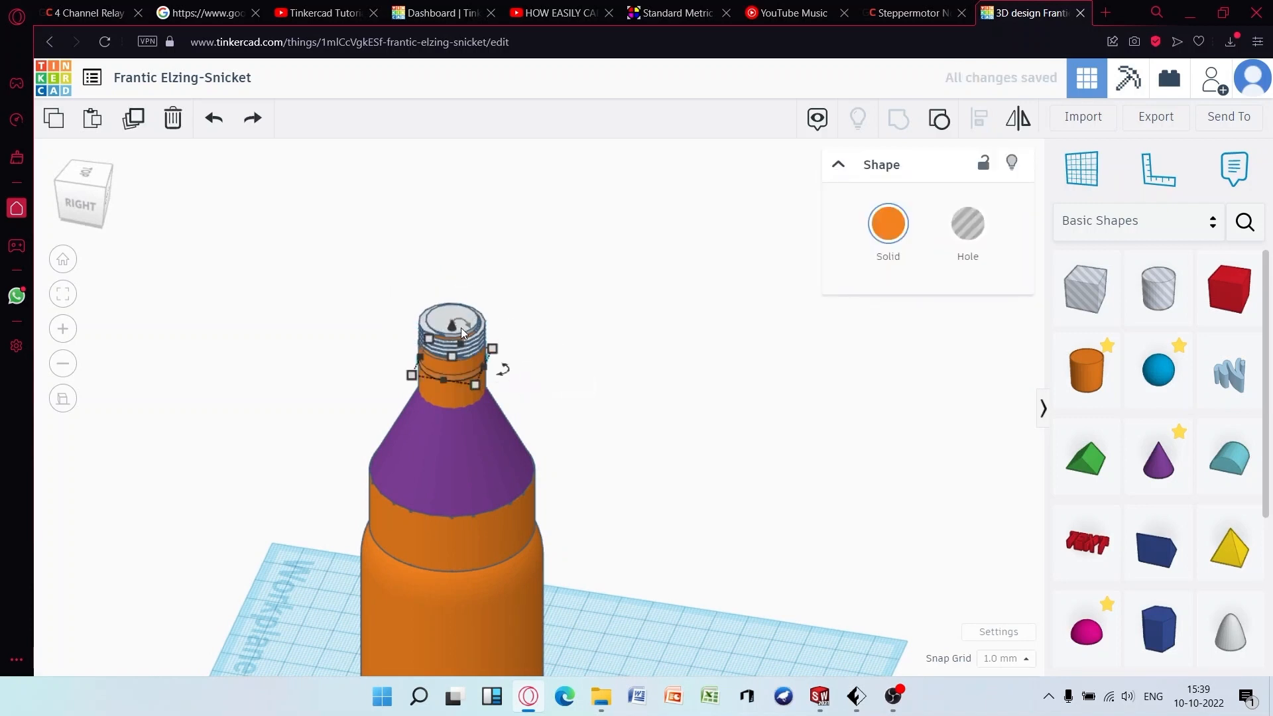
# Raise the thin ring to the rim of the bottle's neck, just above the screw thread
pyautogui.moveTo(462, 331); pyautogui.dragTo(452, 292)
pyautogui.scroll(5, 477, 352)
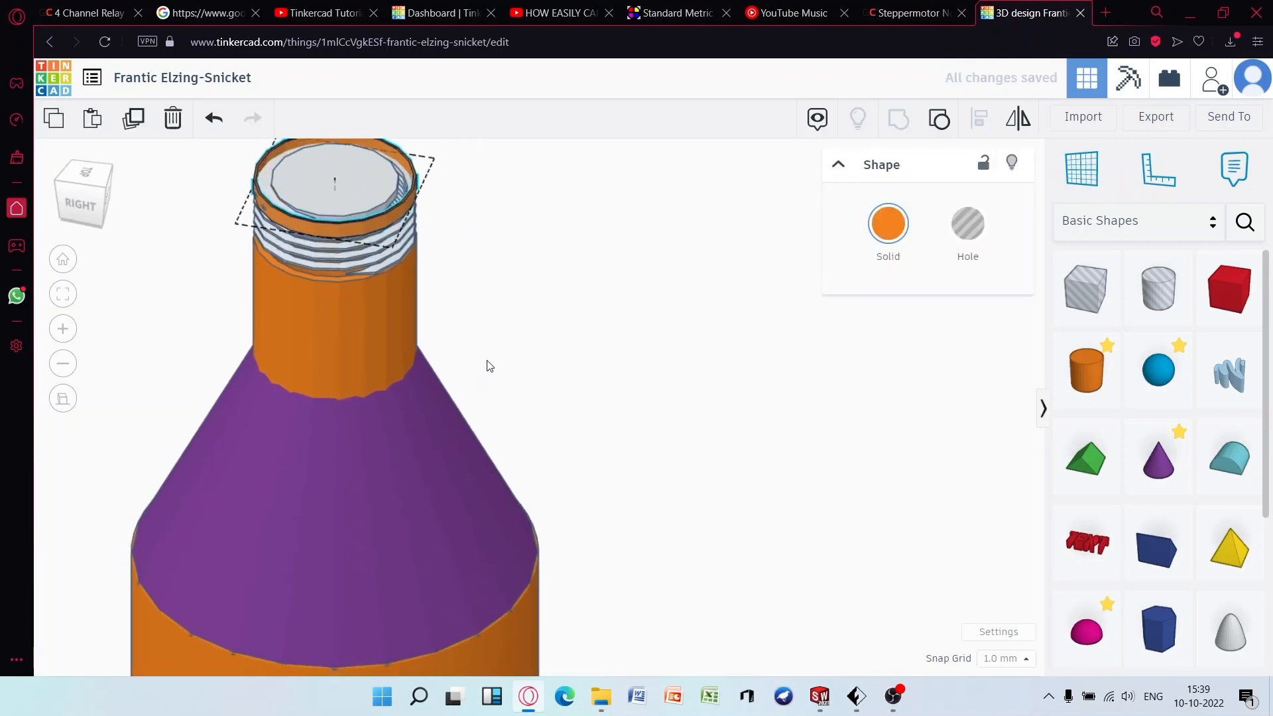
pyautogui.moveTo(486, 361); pyautogui.dragTo(631, 412, button='middle')
pyautogui.moveTo(631, 413); pyautogui.dragTo(691, 342, button='right')
pyautogui.scroll(-2, 597, 285)
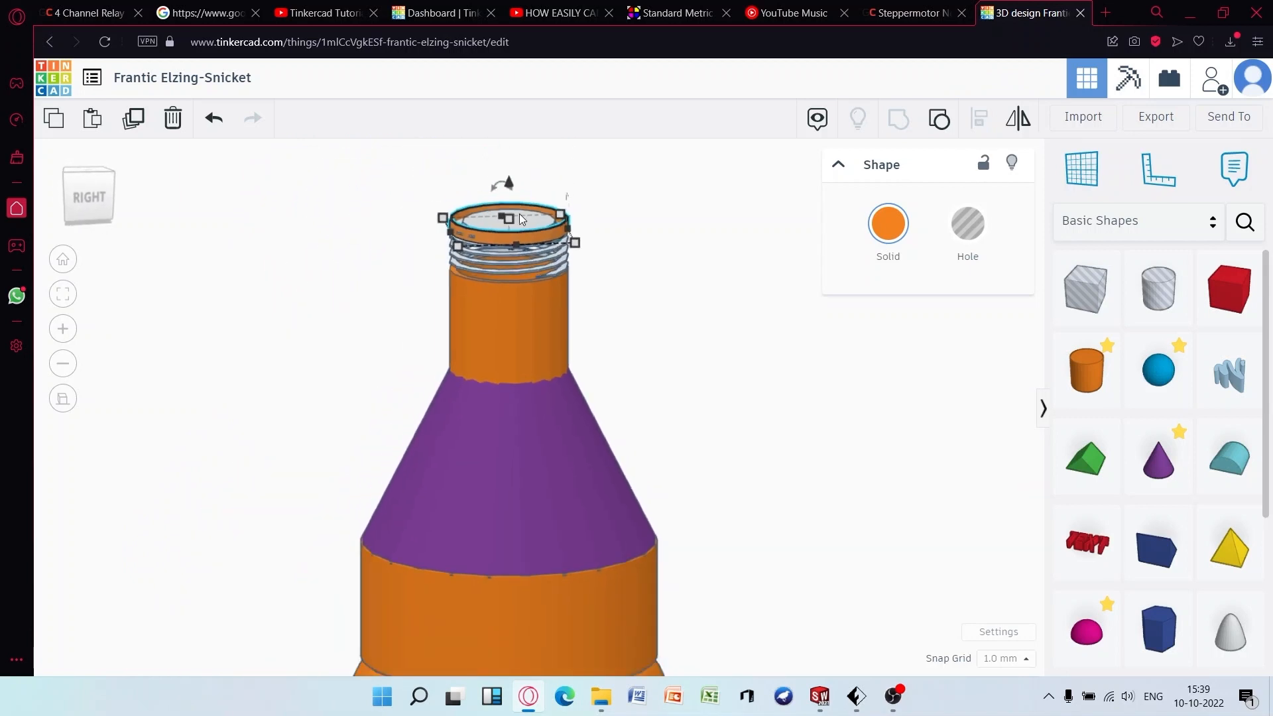
pyautogui.moveTo(509, 180); pyautogui.dragTo(510, 179)
pyautogui.click(637, 315)
pyautogui.scroll(3, 518, 291)
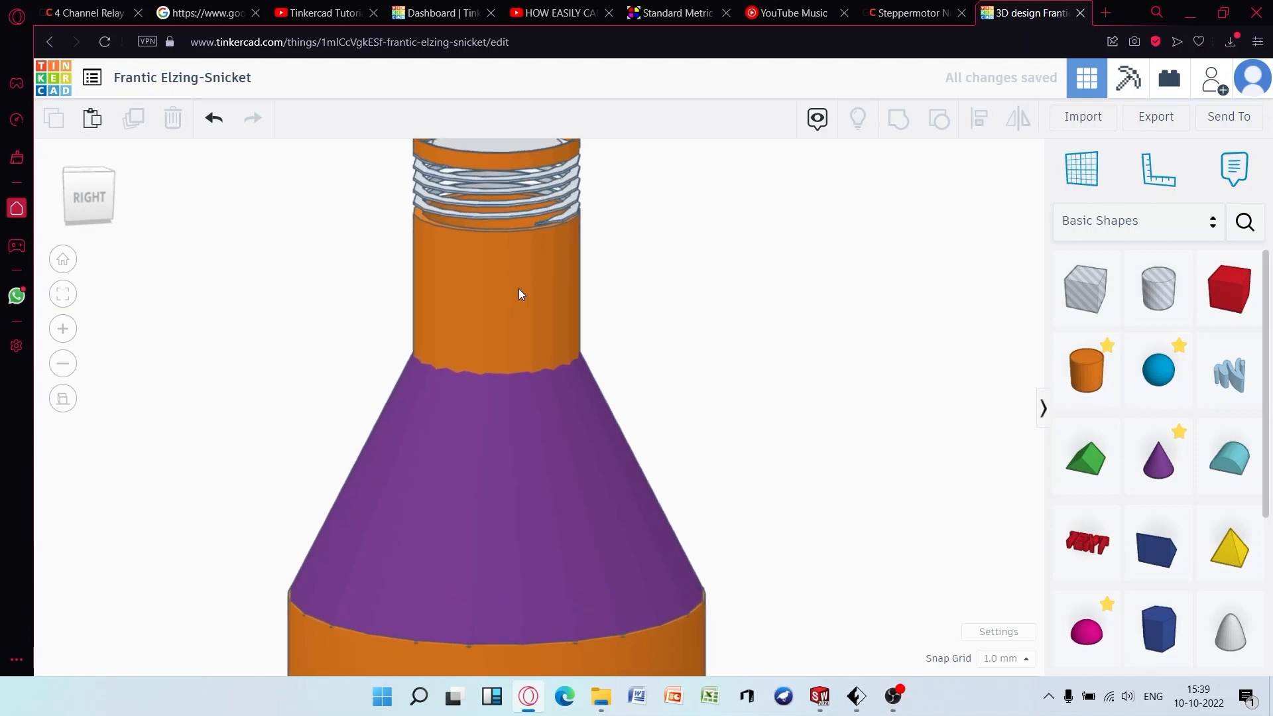
# Place a solid cylinder on the workplane beside the bottle and set its length and width to 19.5 mm
pyautogui.scroll(-4, 518, 292)
pyautogui.scroll(-3, 583, 339)
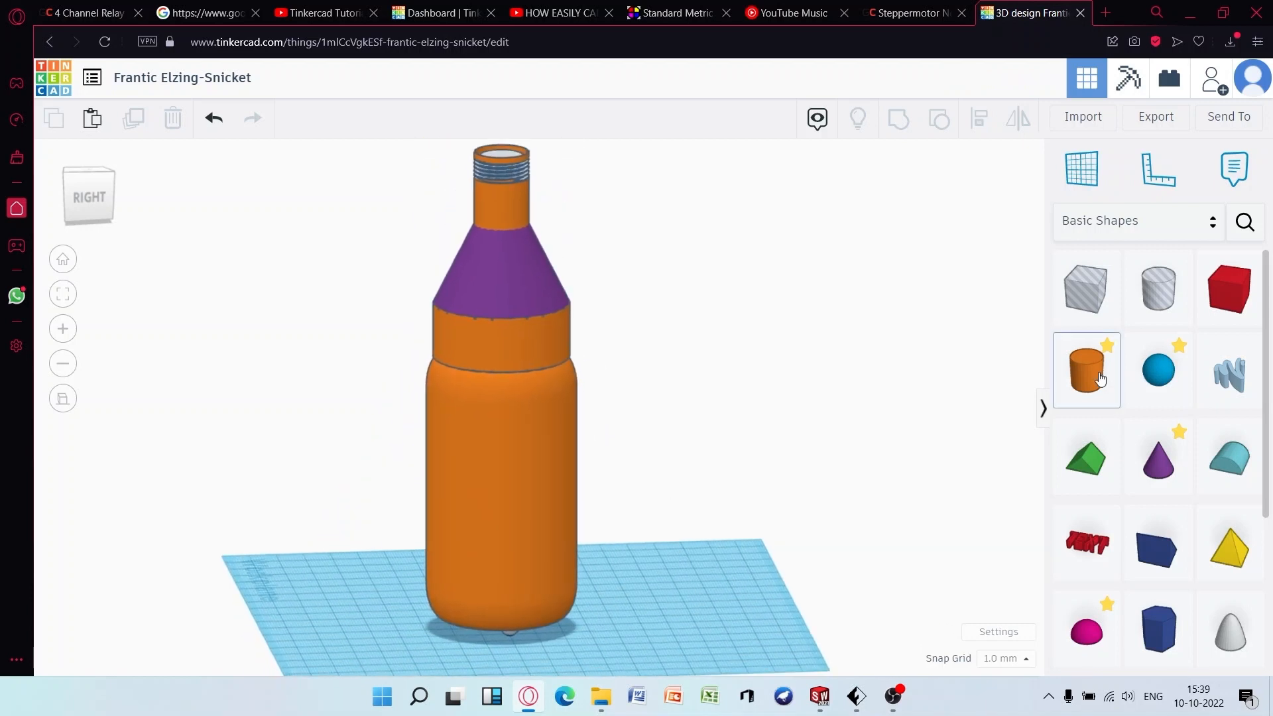
pyautogui.moveTo(1101, 378); pyautogui.dragTo(682, 582)
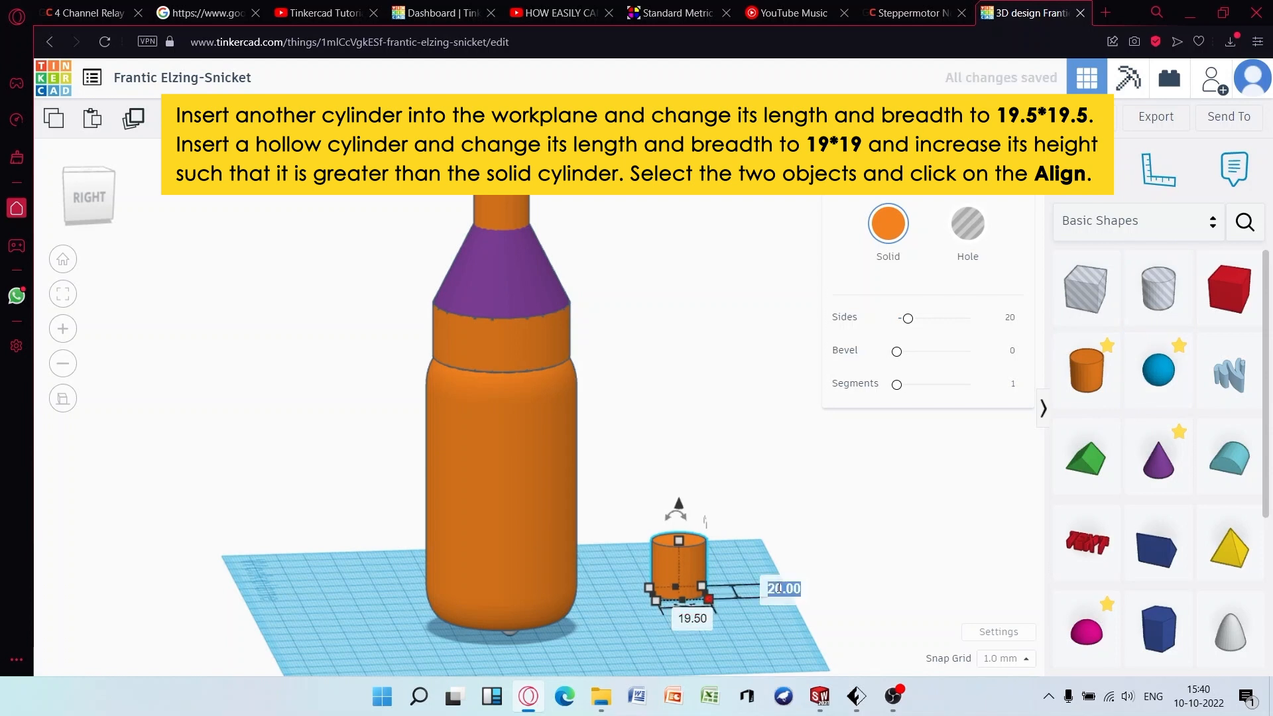
pyautogui.click(963, 459)
# Place a hole cylinder beside the solid cylinder and set its base width to 19 mm
pyautogui.moveTo(1157, 292); pyautogui.dragTo(753, 617)
pyautogui.click(727, 635)
pyautogui.click(766, 655)
pyautogui.write('19')
pyautogui.press('Return')
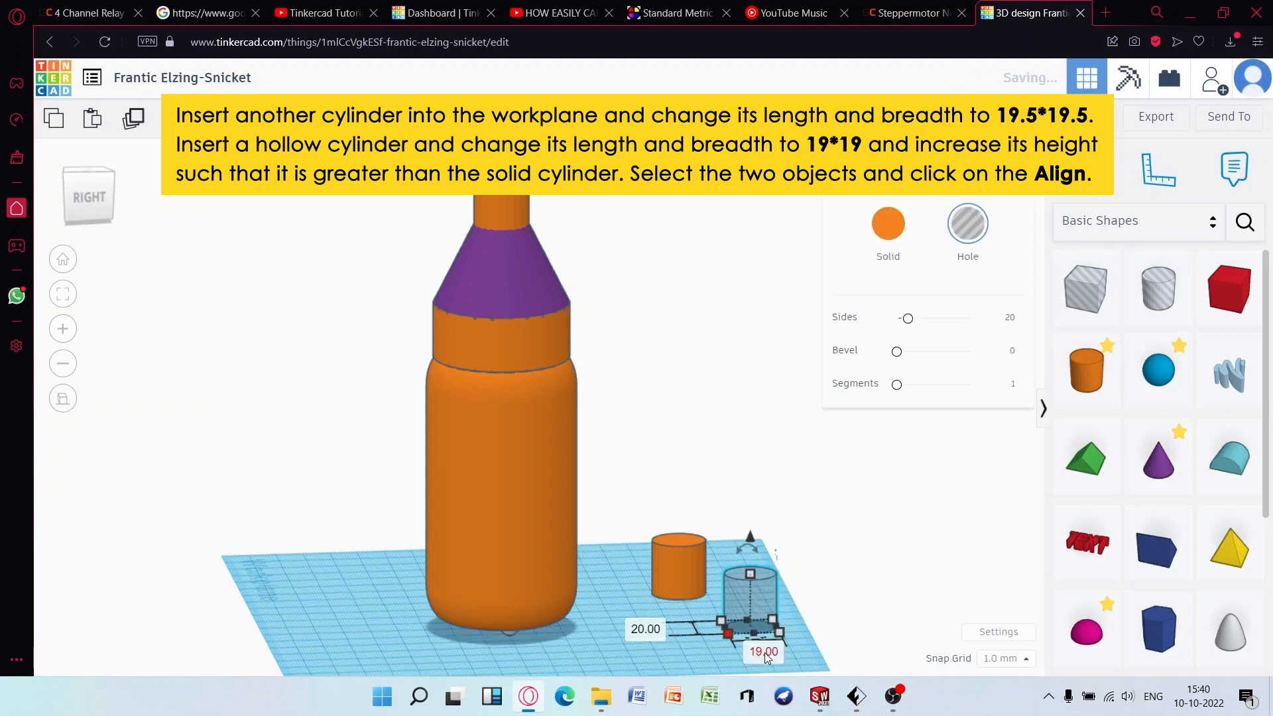
# Stretch the hole cylinder taller than the solid cylinder and move it into the solid cylinder
pyautogui.moveTo(750, 573); pyautogui.dragTo(755, 540)
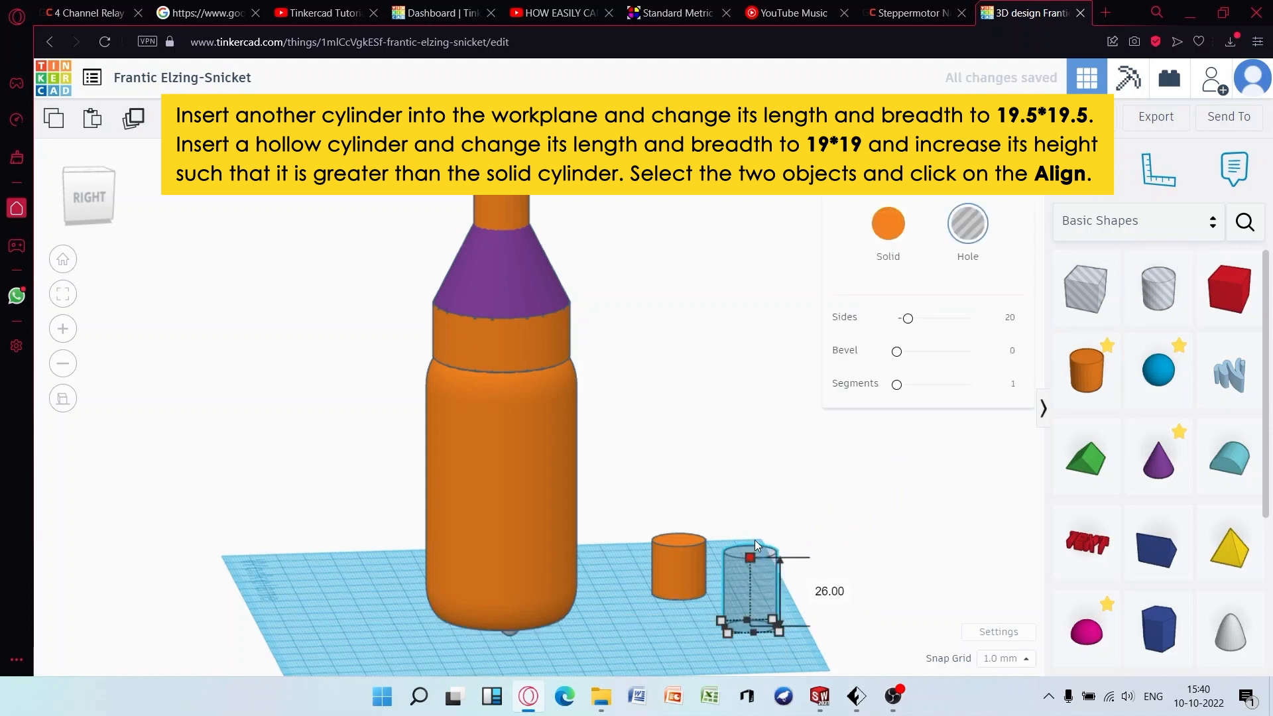
pyautogui.moveTo(753, 589); pyautogui.dragTo(680, 555)
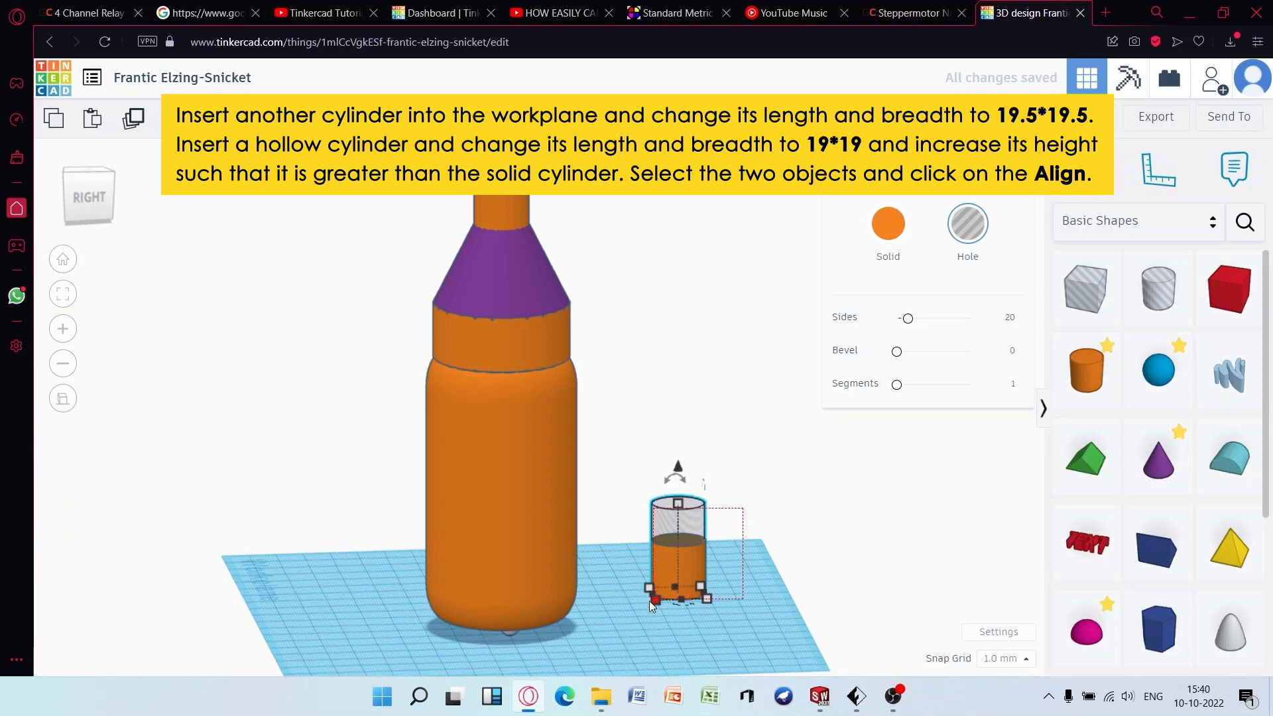
pyautogui.moveTo(649, 600); pyautogui.dragTo(648, 606)
# Centre the 19 mm hole cylinder in the 19.5 mm solid cylinder with Align and group the two shapes
pyautogui.click(979, 119)
pyautogui.click(686, 606)
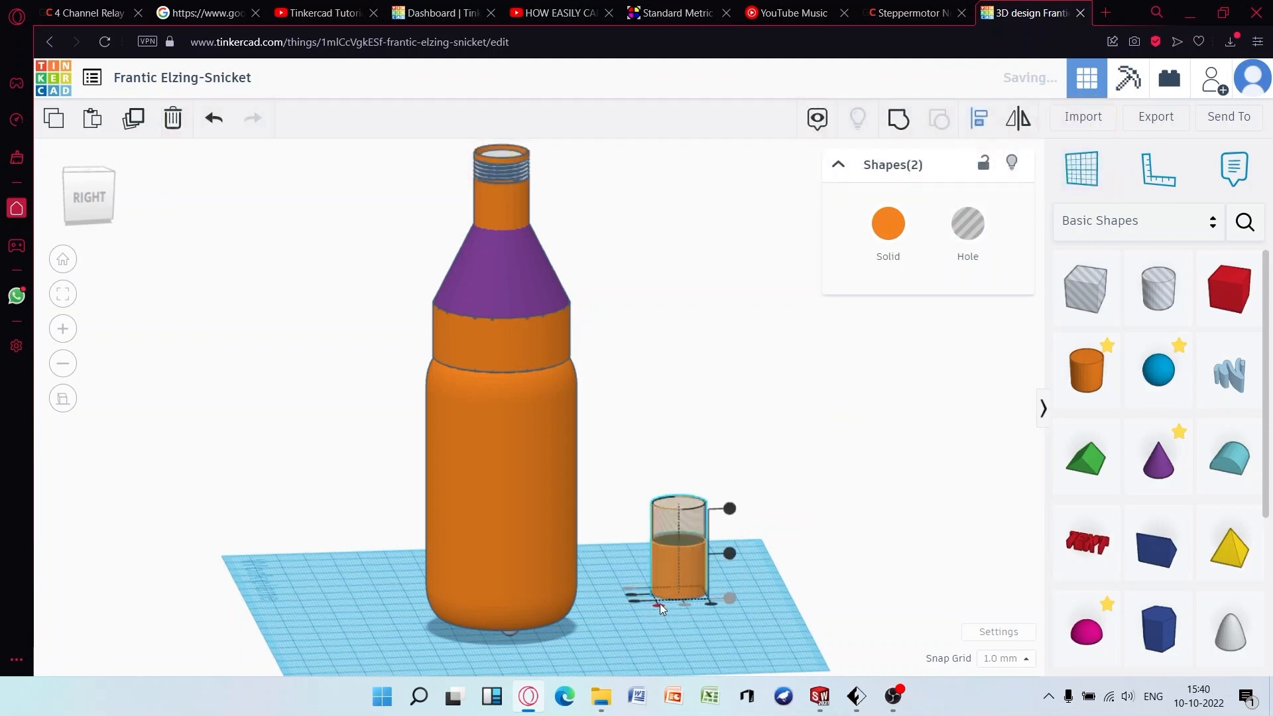
pyautogui.click(899, 121)
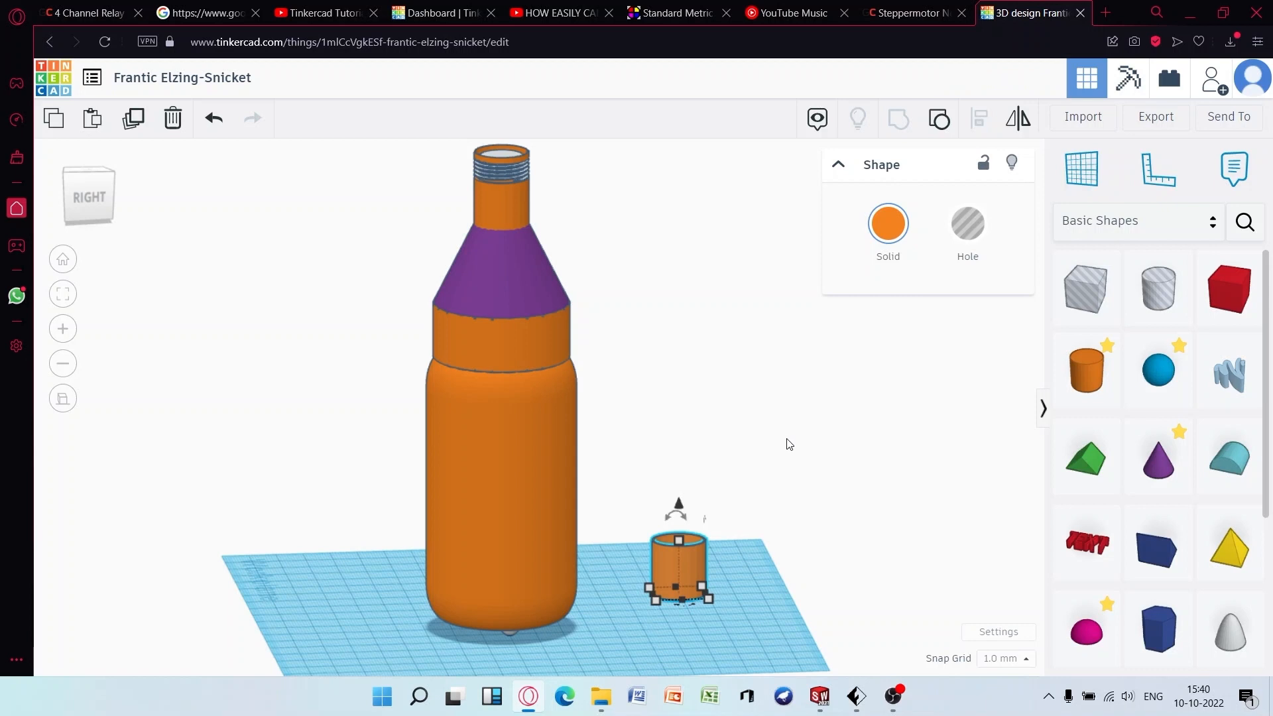
# Raise the new hollow cylinder 148 mm above the workplane and move it over the bottle's neck
pyautogui.moveTo(679, 508); pyautogui.dragTo(677, 136)
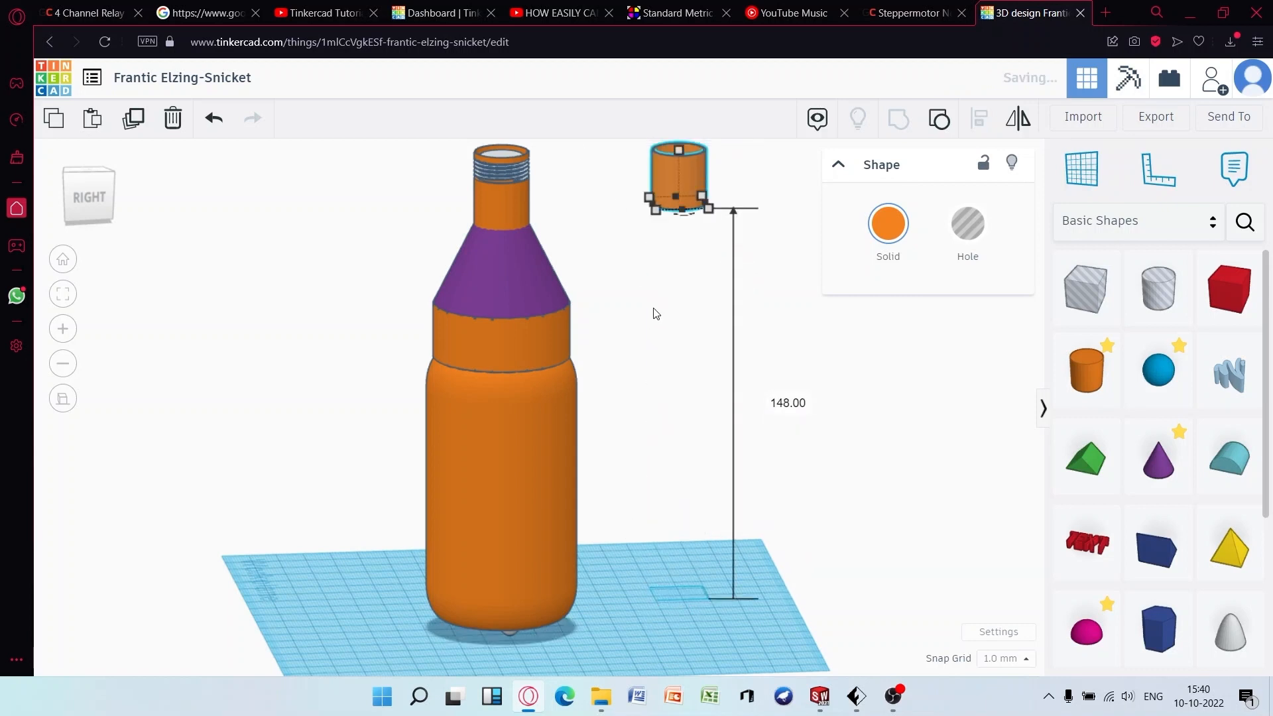
pyautogui.moveTo(653, 312); pyautogui.dragTo(681, 373, button='right')
pyautogui.moveTo(690, 216); pyautogui.dragTo(506, 300)
# Align the centres of the new hollow cylinder, the rim ring and the bottle in both base directions
pyautogui.hotkey('ctrl', 'a')
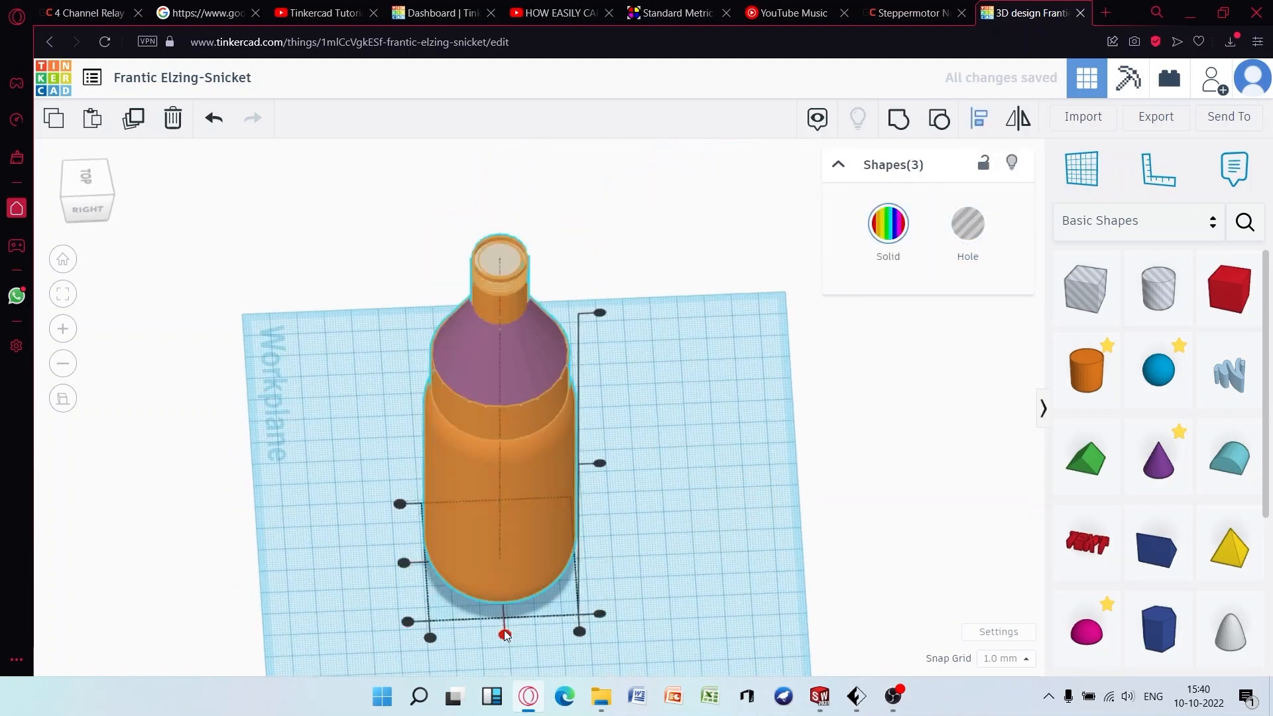
pyautogui.moveTo(404, 558); pyautogui.dragTo(573, 266, button='right')
pyautogui.press('l')
pyautogui.scroll(-5, 549, 251)
pyautogui.click(543, 252)
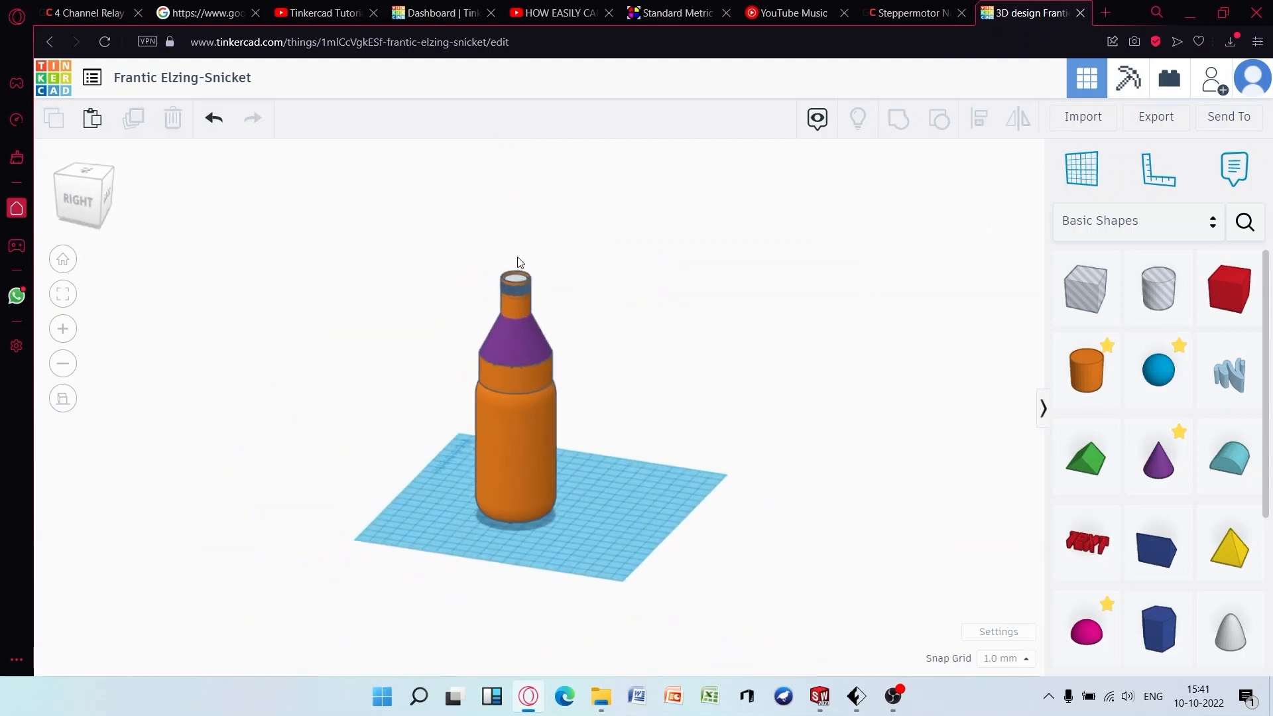
# Set the height of the hollow cylinder on the bottle's neck to 9.10 mm
pyautogui.scroll(7, 516, 263)
pyautogui.moveTo(512, 271); pyautogui.dragTo(580, 483, button='middle')
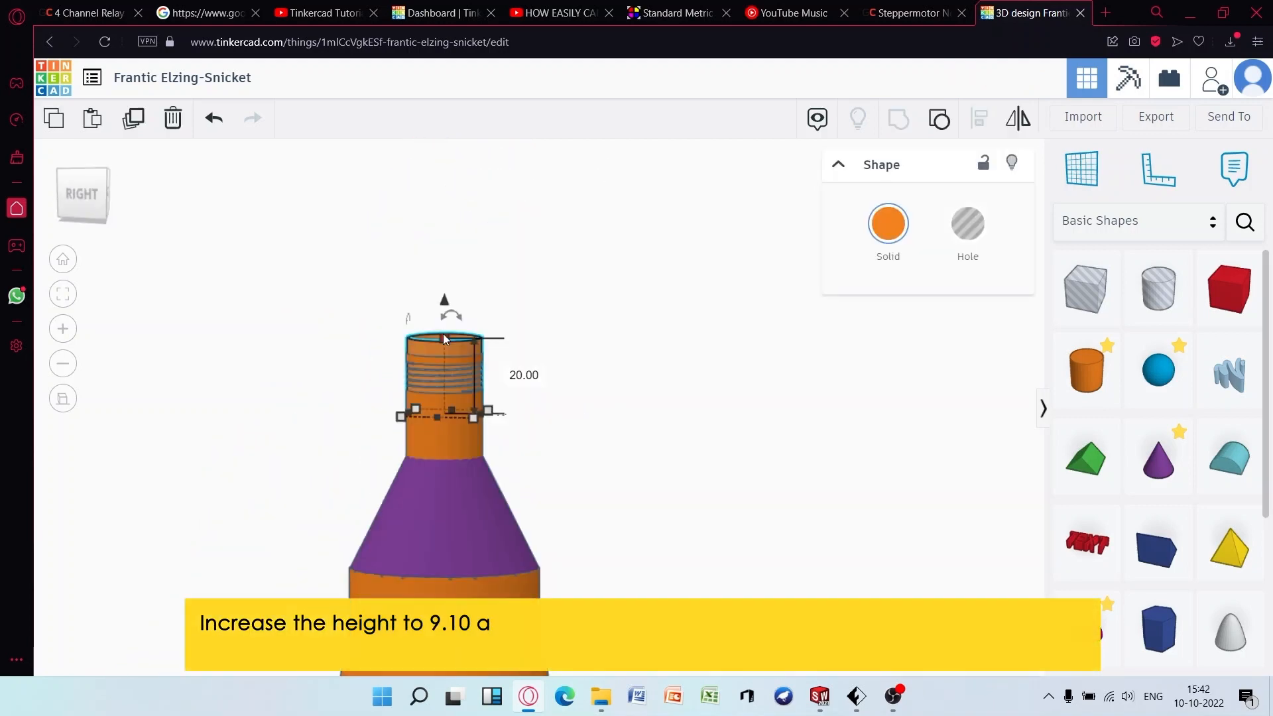
pyautogui.click(524, 375)
pyautogui.write('9.10')
pyautogui.press('Return')
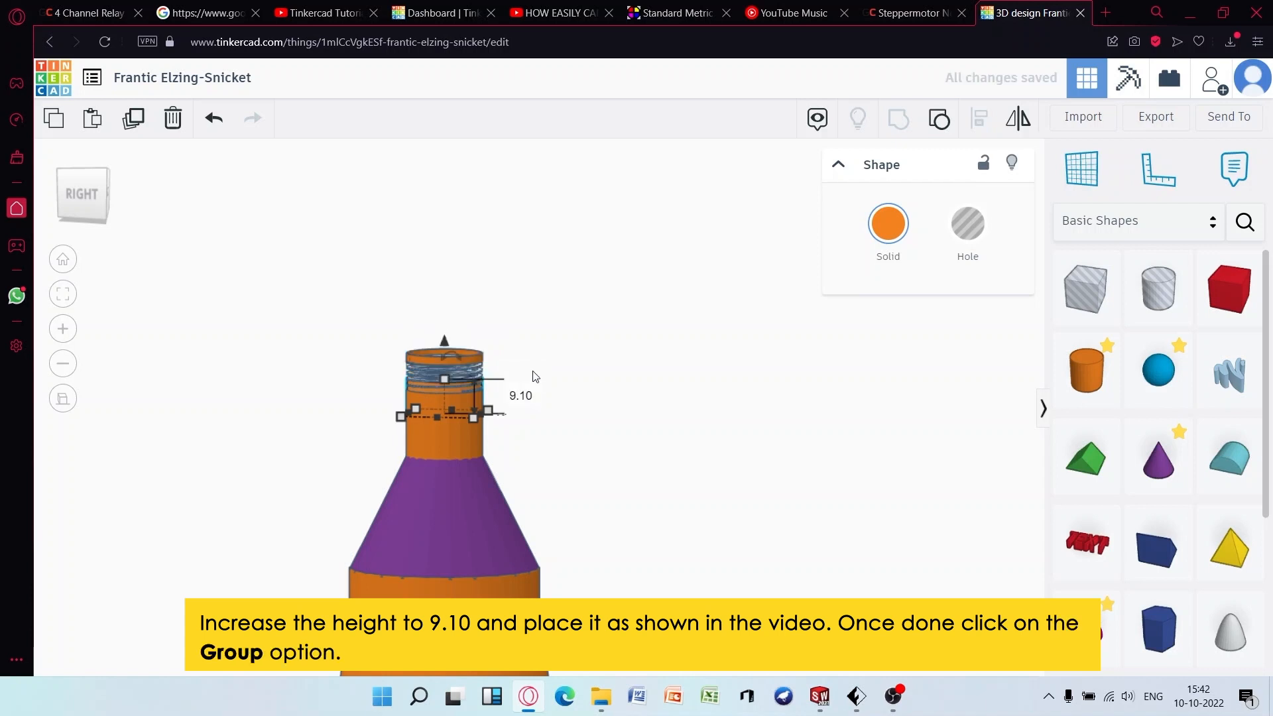
# Raise the 9.10 mm hollow cylinder until it sits behind the screw thread, directly below the rim ring
pyautogui.scroll(2, 475, 388)
pyautogui.scroll(2, 451, 372)
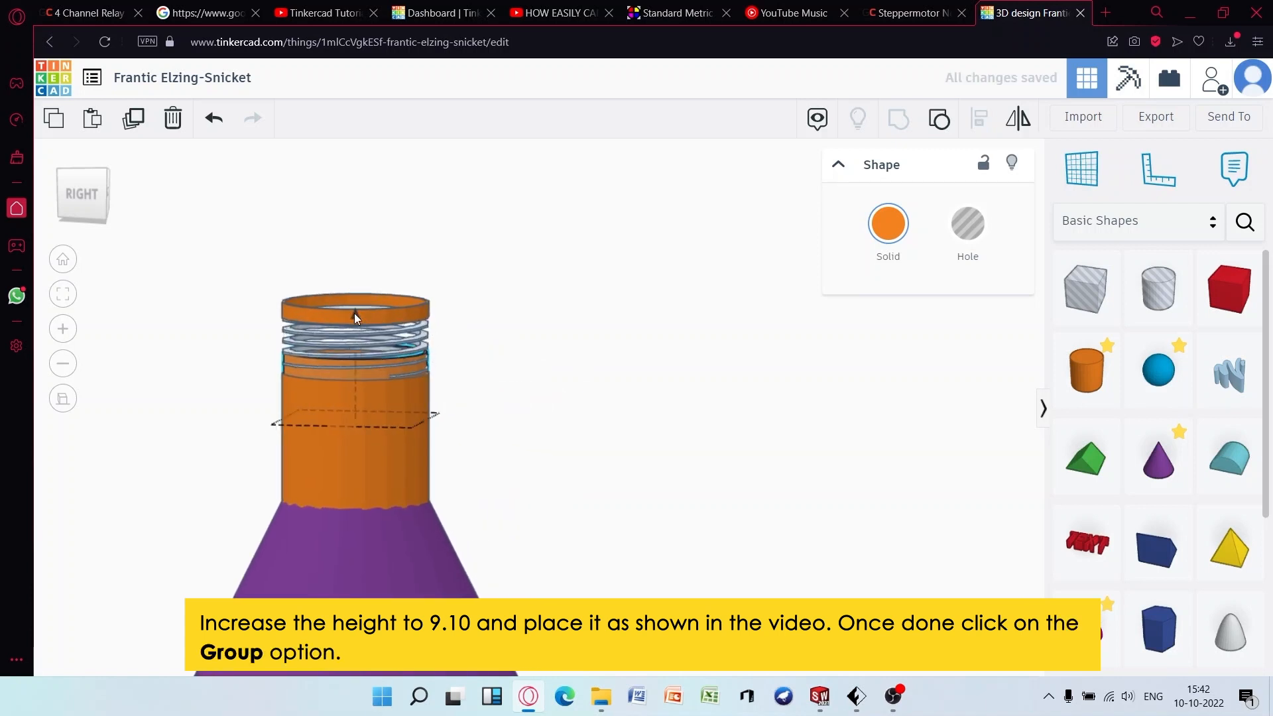
pyautogui.moveTo(354, 313); pyautogui.dragTo(361, 283)
pyautogui.click(585, 372)
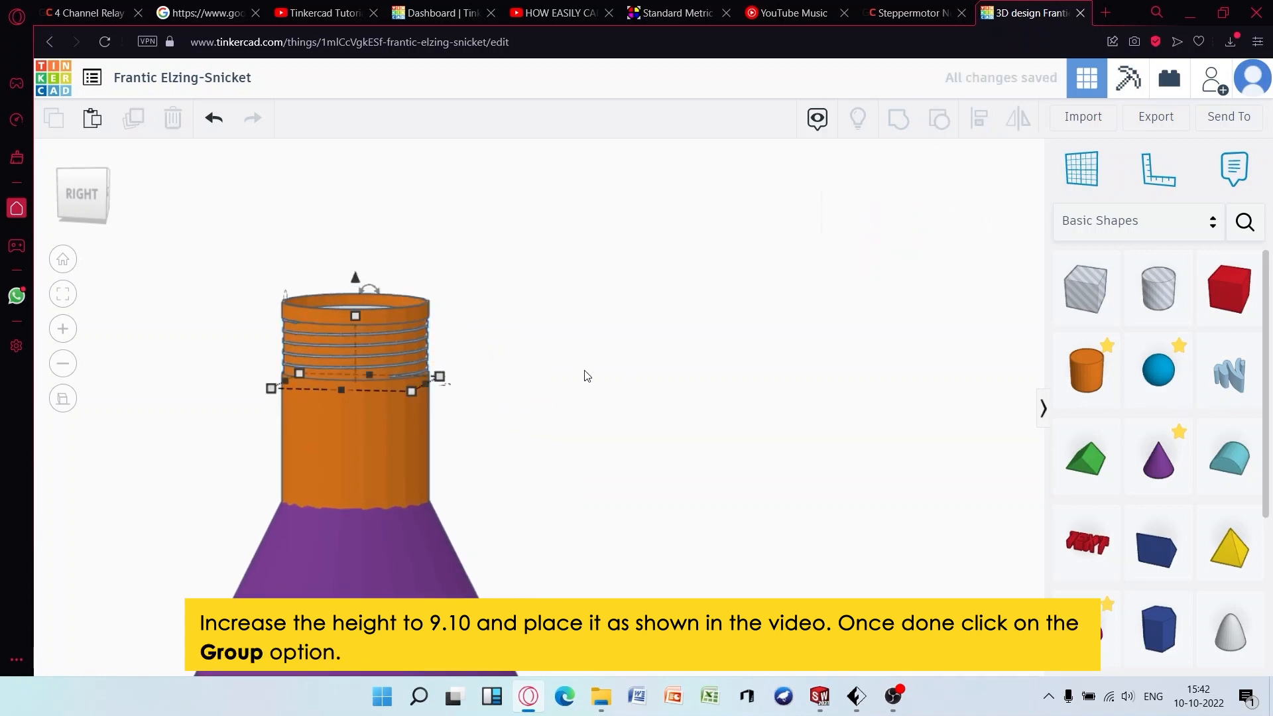
# Group all the parts of the bottle and its neck into one multicolour shape
pyautogui.moveTo(585, 372)
pyautogui.mouseDown(button='right')
pyautogui.moveTo(520, 406)
pyautogui.moveTo(534, 464)
pyautogui.moveTo(514, 364)
pyautogui.moveTo(353, 309)
pyautogui.moveTo(330, 369)
pyautogui.moveTo(618, 365)
pyautogui.moveTo(593, 388)
pyautogui.mouseUp(button='right')
pyautogui.hotkey('ctrl', 'a')
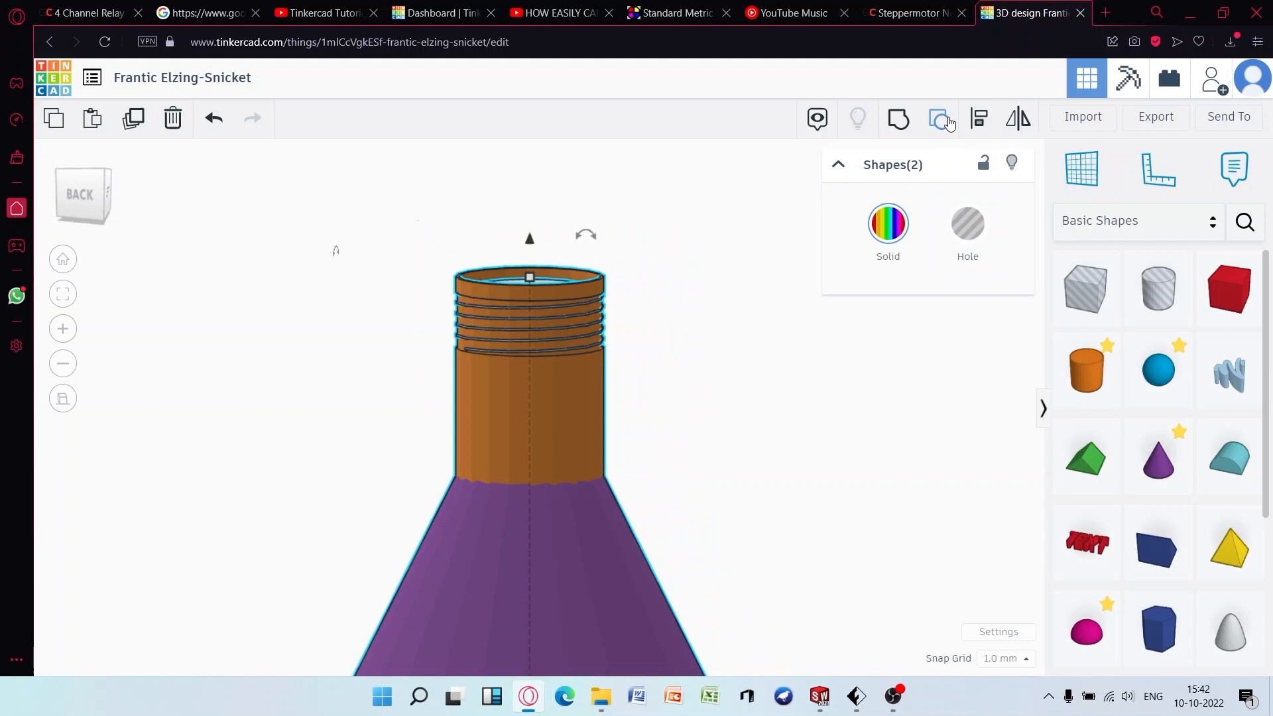
pyautogui.click(898, 119)
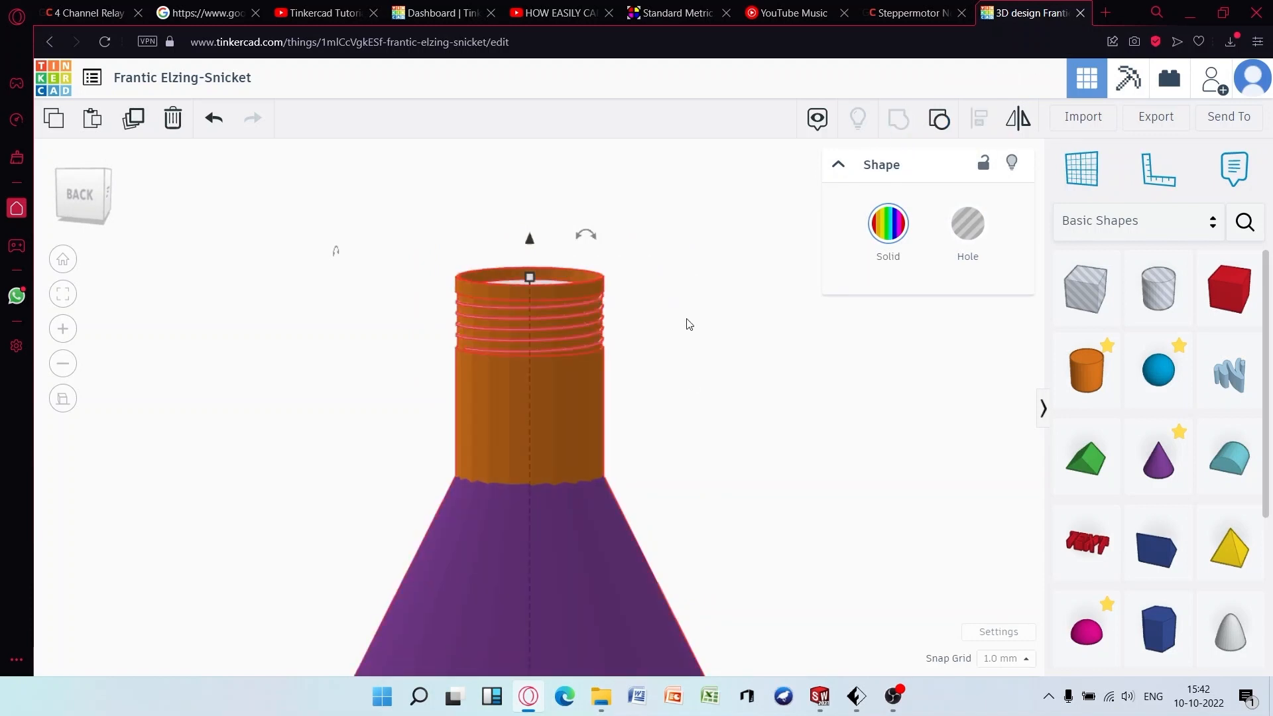
# Place a hole cylinder on the workplane beside the bottle and set its length and width to 18.5 mm
pyautogui.scroll(-2, 683, 397)
pyautogui.scroll(-2, 722, 425)
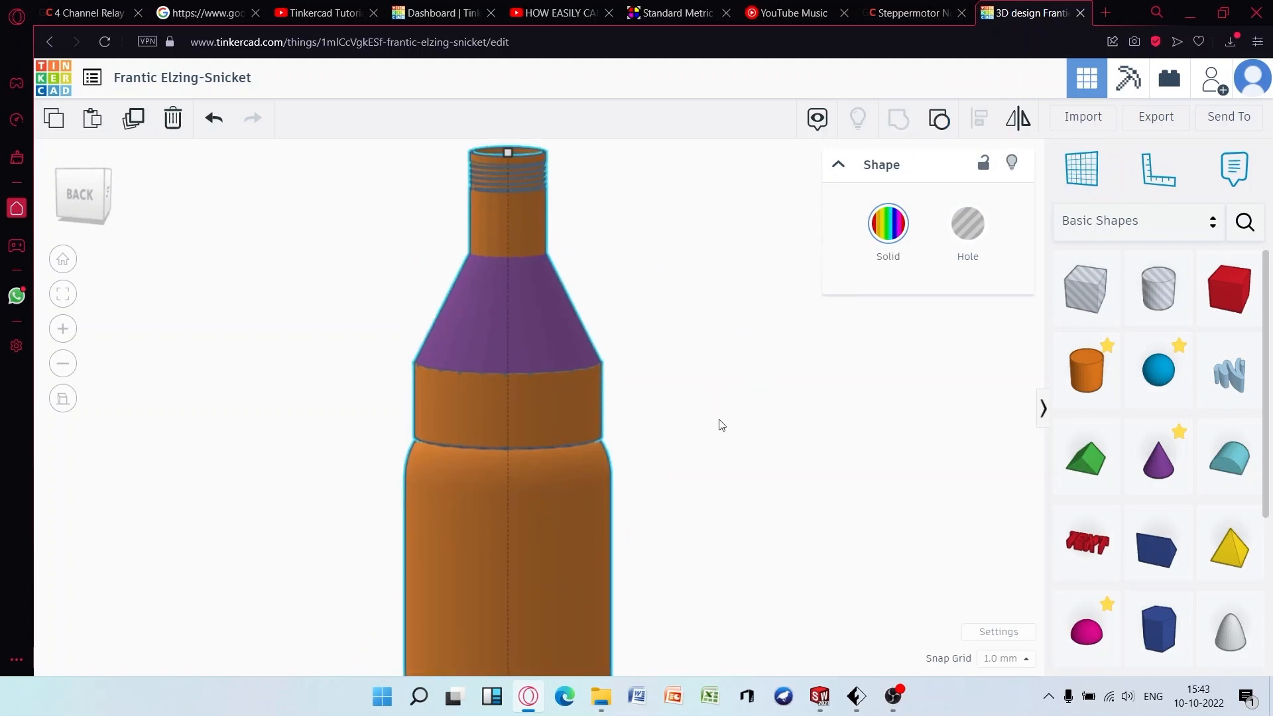
pyautogui.scroll(-2, 733, 436)
pyautogui.moveTo(696, 420); pyautogui.dragTo(1006, 289, button='right')
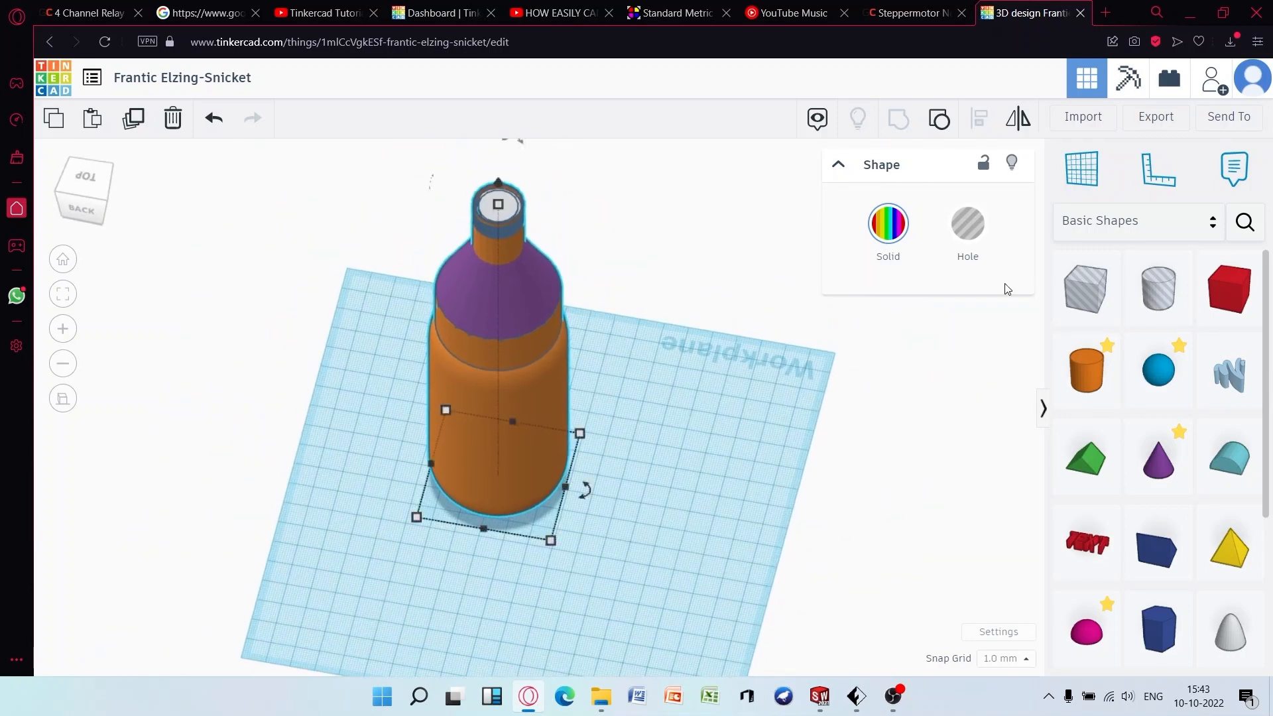
pyautogui.moveTo(1183, 322); pyautogui.dragTo(677, 475)
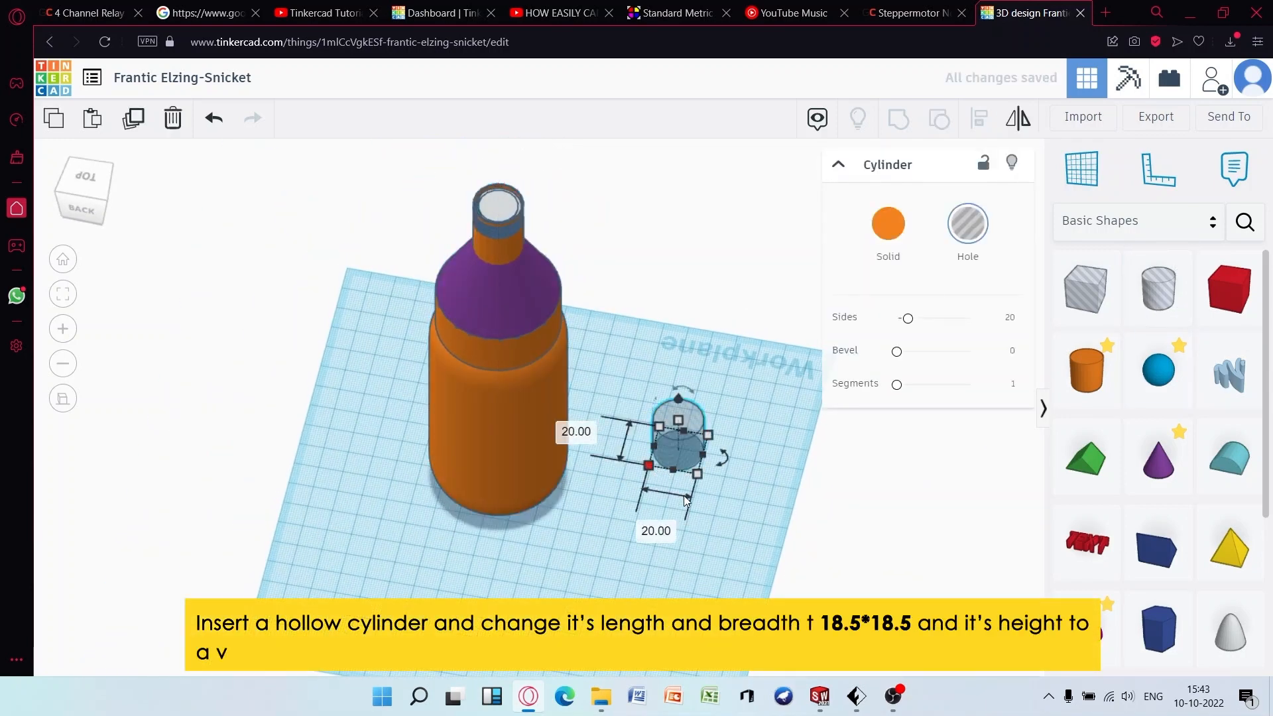
pyautogui.click(655, 530)
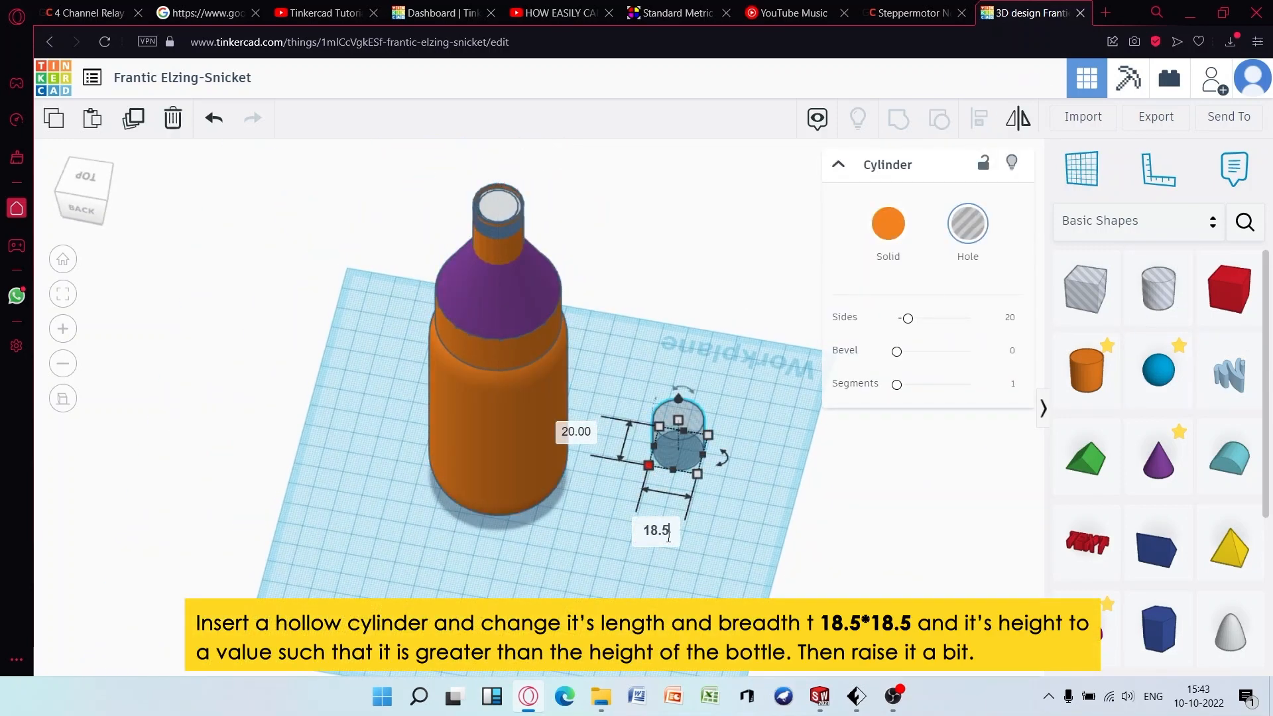
pyautogui.press('Return')
pyautogui.click(596, 438)
pyautogui.write('18.5')
pyautogui.press('Return')
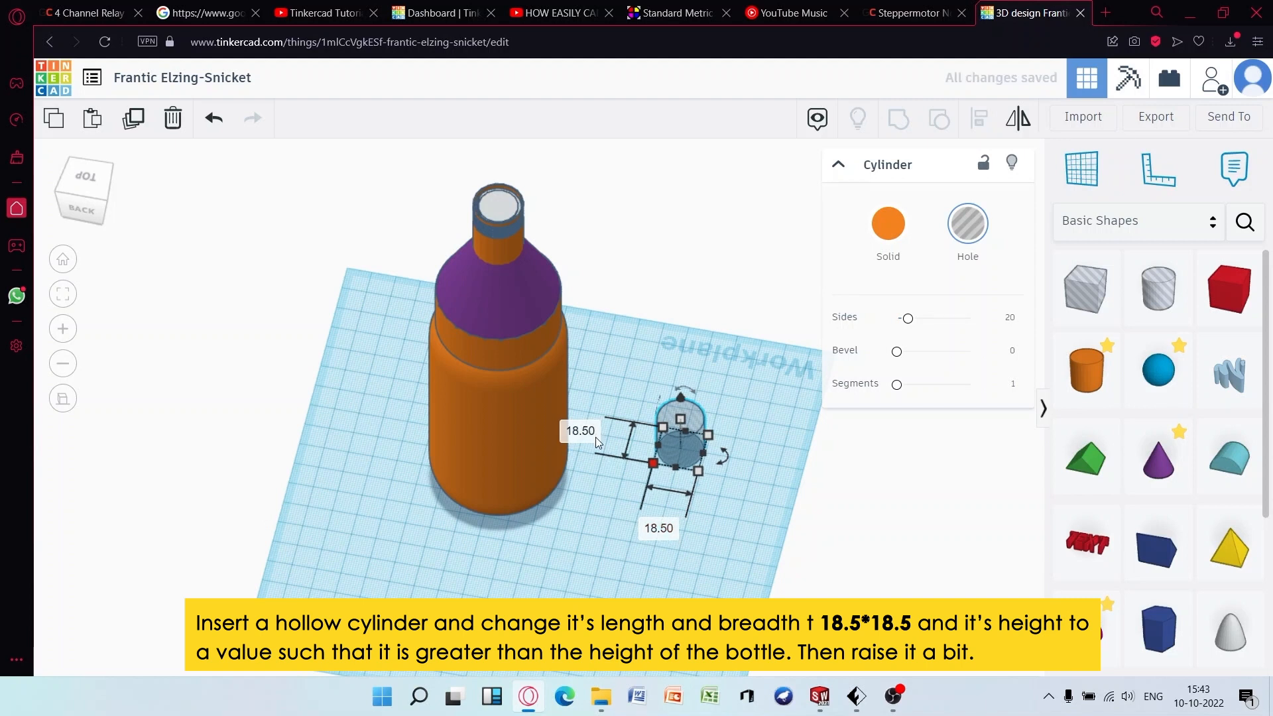
# Stretch the 18.5 mm hole cylinder to a much greater height and move it onto the bottle, aligning the two by their centre
pyautogui.moveTo(682, 419); pyautogui.dragTo(684, 194)
pyautogui.moveTo(687, 270); pyautogui.dragTo(499, 287)
pyautogui.moveTo(408, 169); pyautogui.dragTo(587, 547)
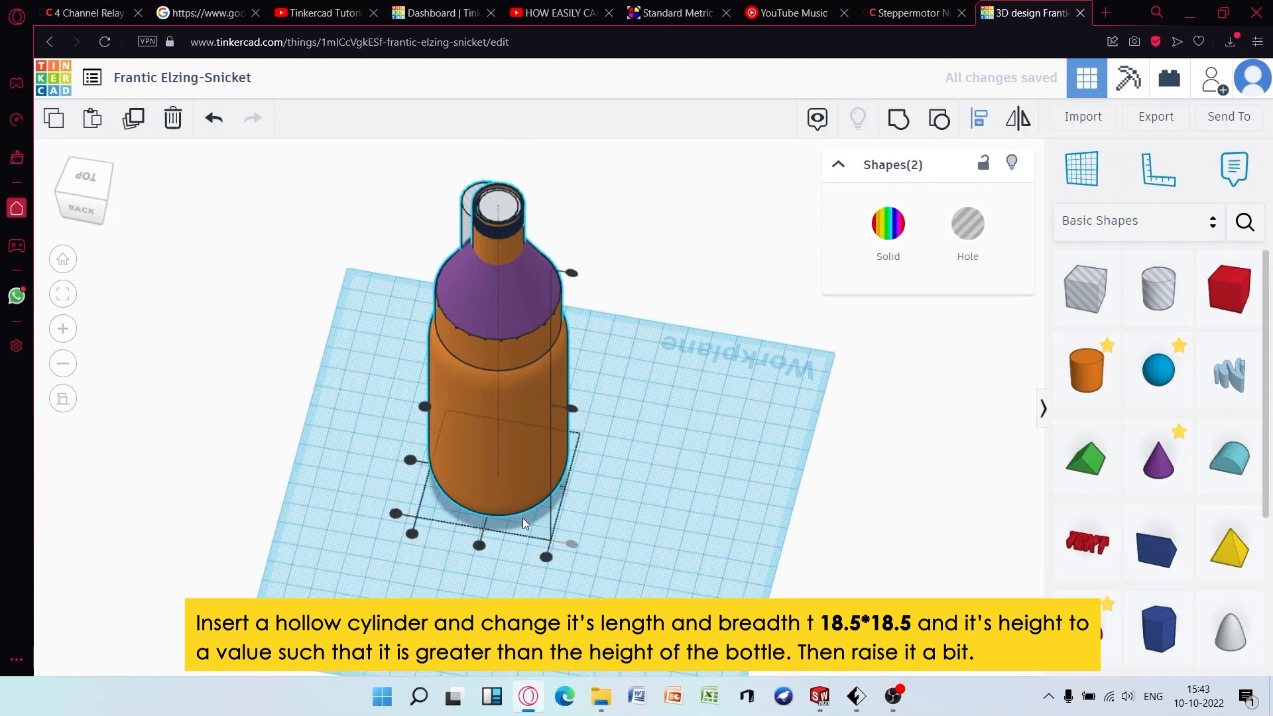
pyautogui.click(410, 459)
pyautogui.moveTo(643, 328); pyautogui.dragTo(629, 226, button='right')
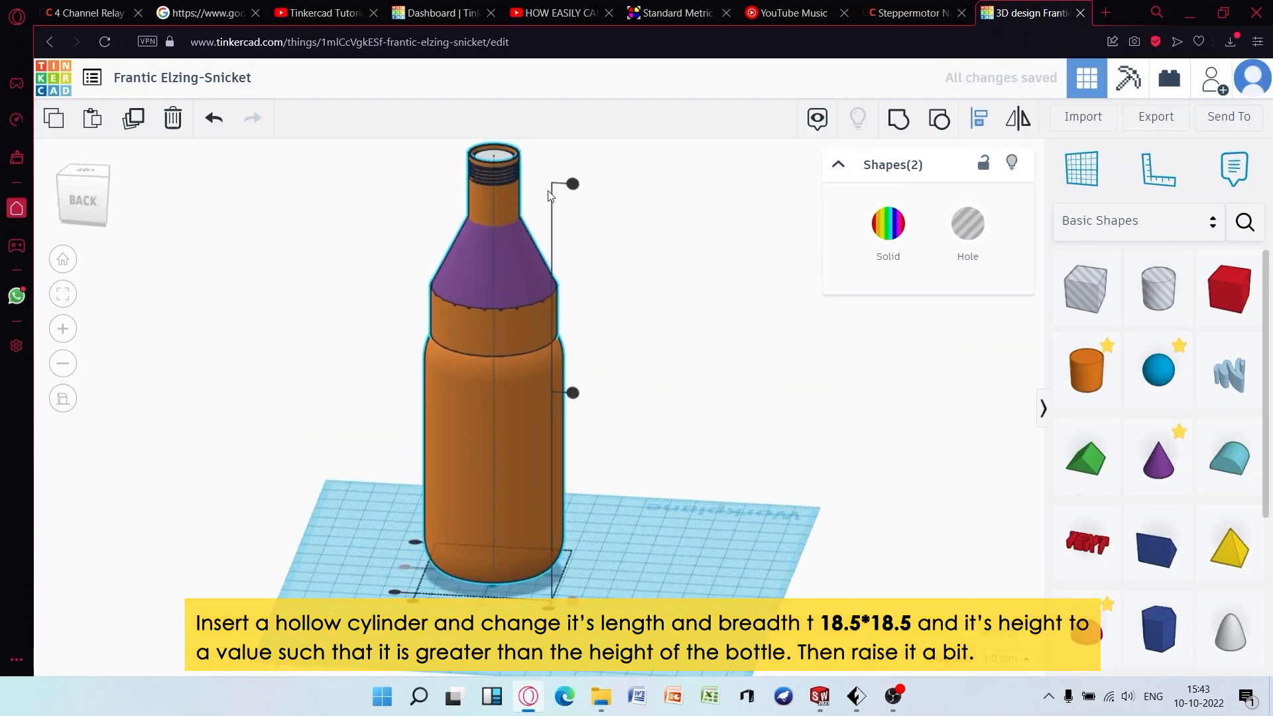
pyautogui.scroll(-3, 586, 259)
pyautogui.click(659, 305)
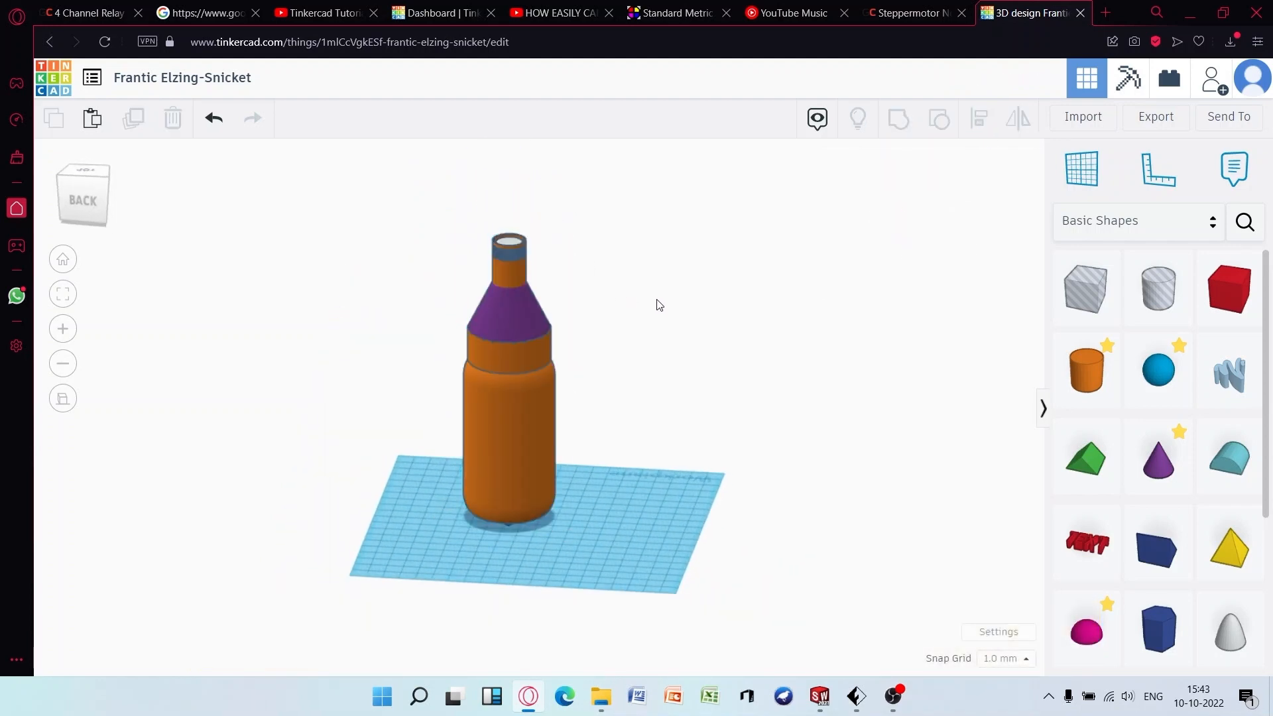
# Raise the hole cylinder until it sticks out well above the bottle's neck
pyautogui.moveTo(614, 295); pyautogui.dragTo(508, 281, button='right')
pyautogui.click(499, 257)
pyautogui.moveTo(497, 255); pyautogui.dragTo(498, 166)
pyautogui.click(570, 237)
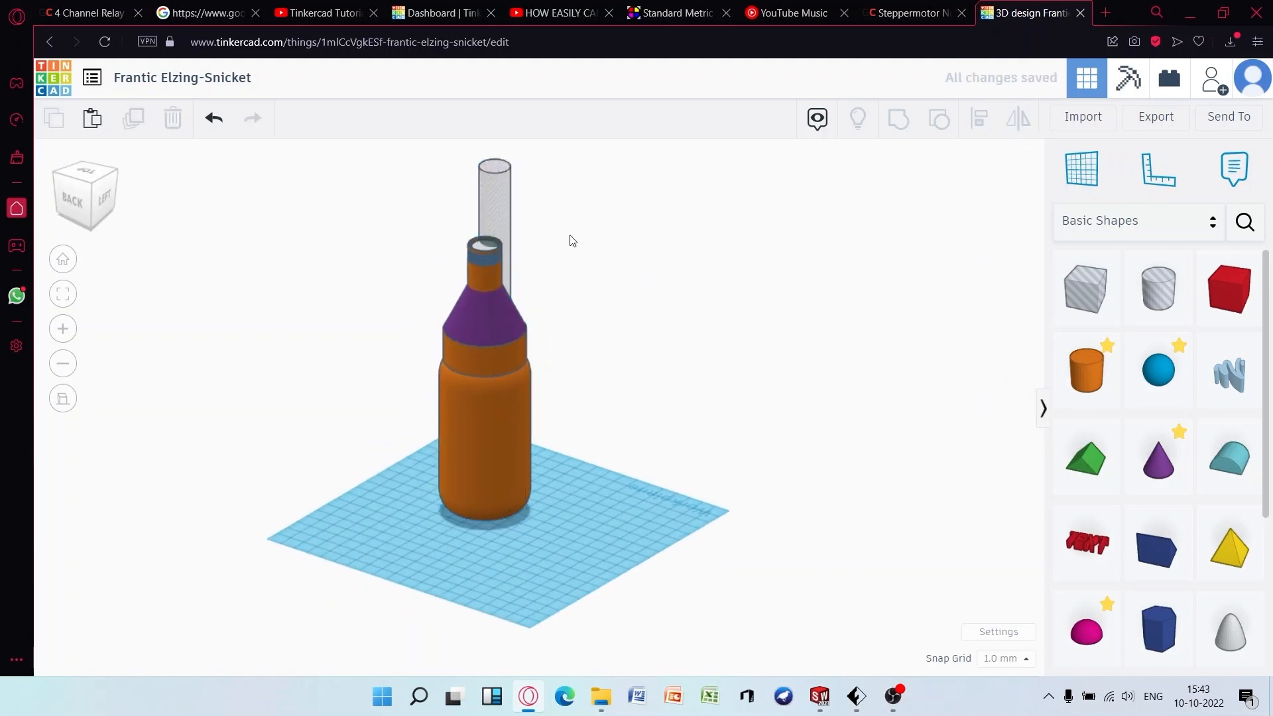
# Move the raised hole cylinder over the bottle's neck and centre-align it with the bottle
pyautogui.moveTo(486, 208); pyautogui.dragTo(467, 222)
pyautogui.moveTo(371, 194); pyautogui.dragTo(584, 300)
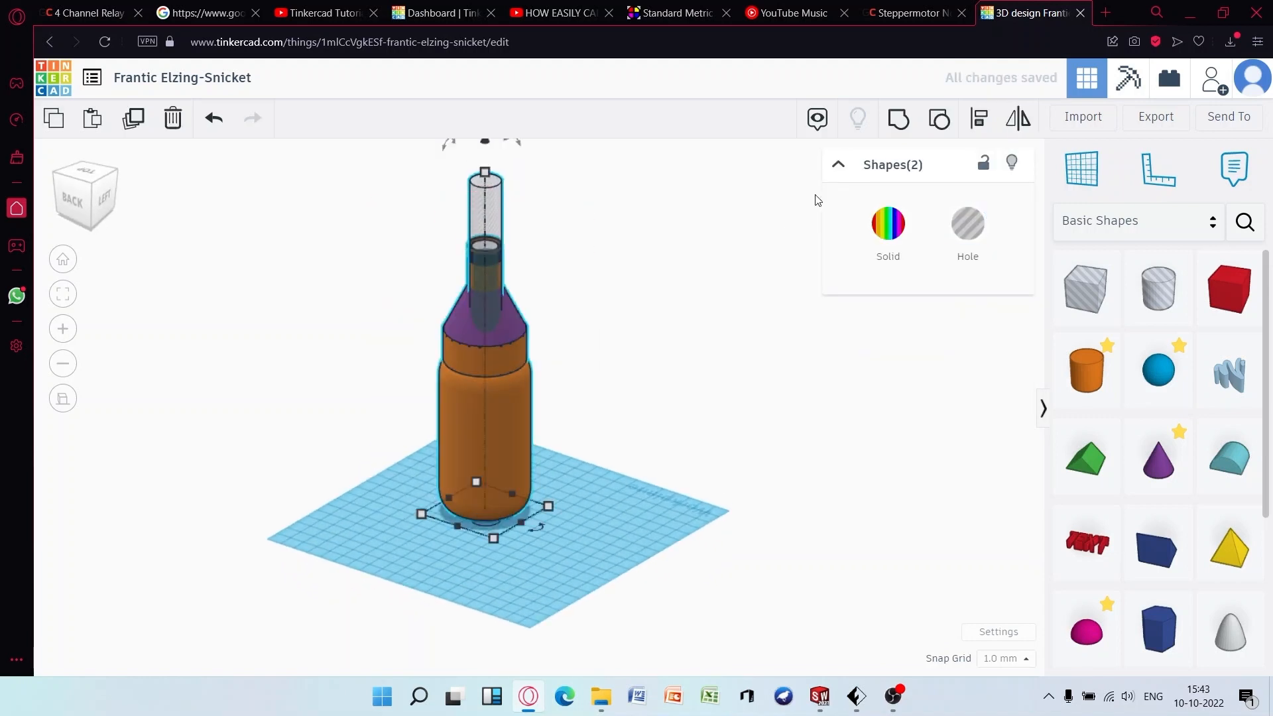
pyautogui.click(977, 119)
pyautogui.click(444, 532)
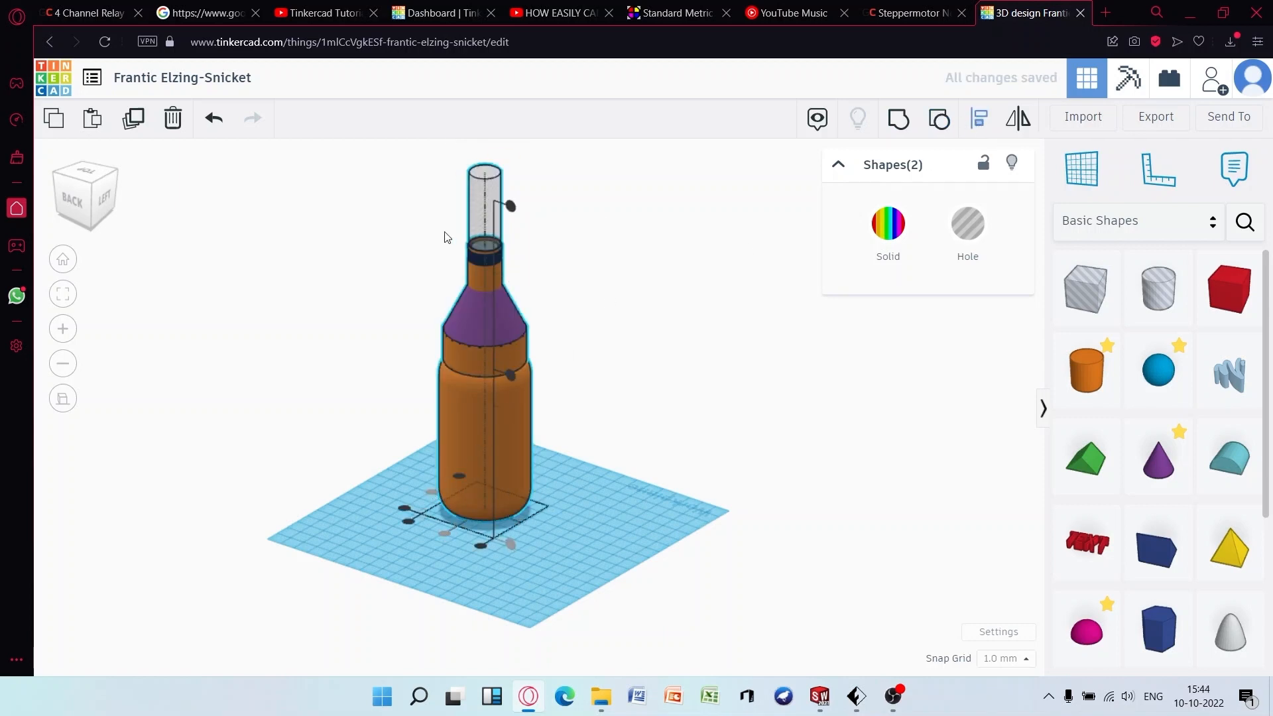
pyautogui.scroll(-4, 561, 216)
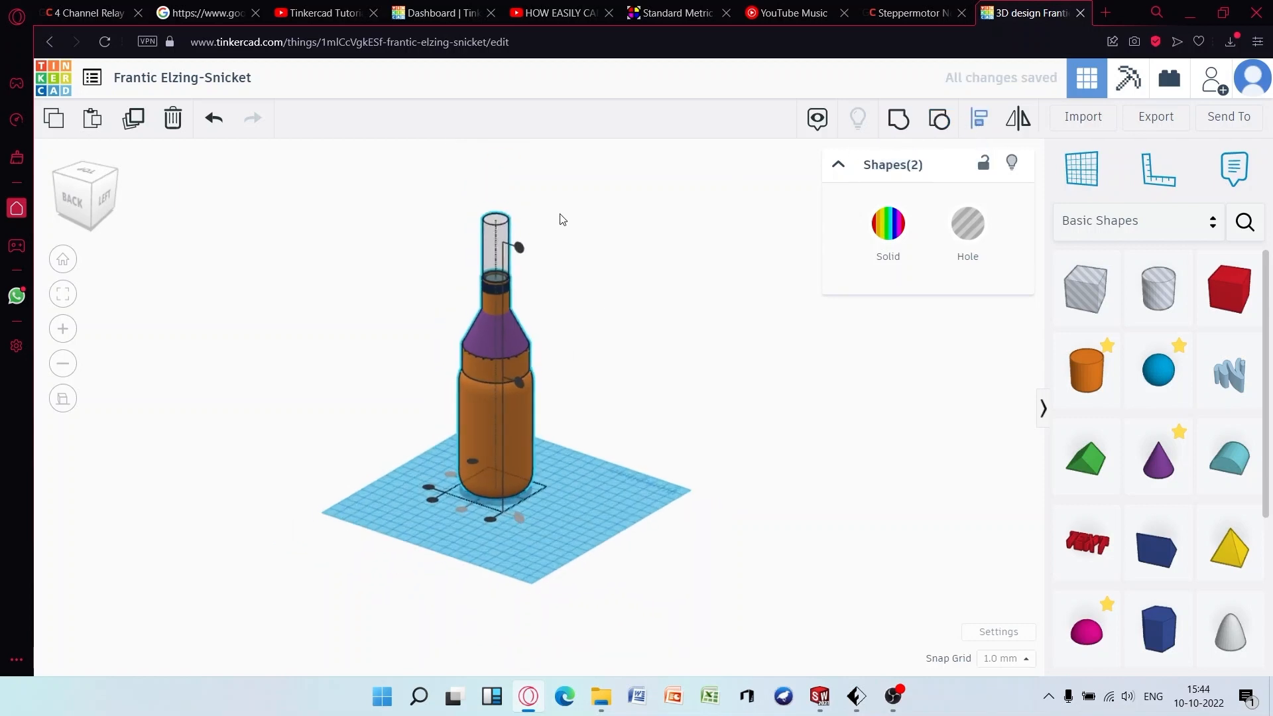
# Raise the hole cylinder so that its base sits 29 mm above the workplane inside the bottle
pyautogui.click(629, 275)
pyautogui.click(517, 268)
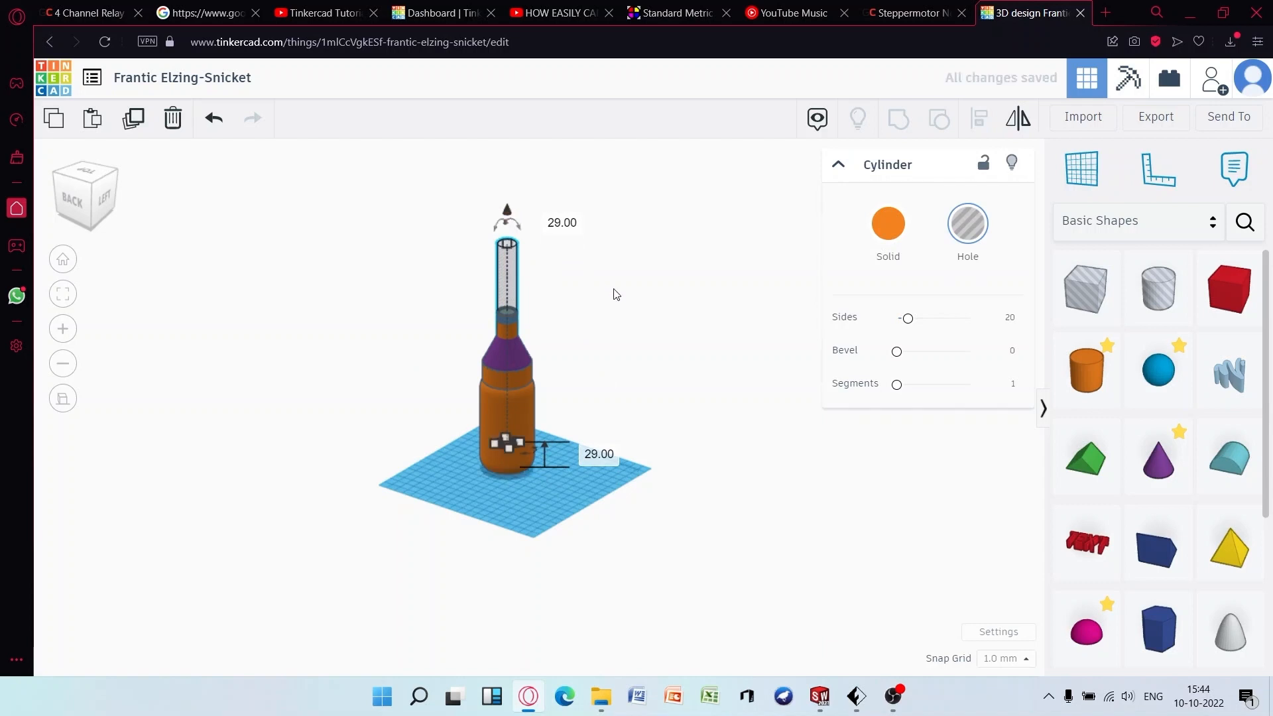
pyautogui.moveTo(648, 309); pyautogui.dragTo(588, 270, button='right')
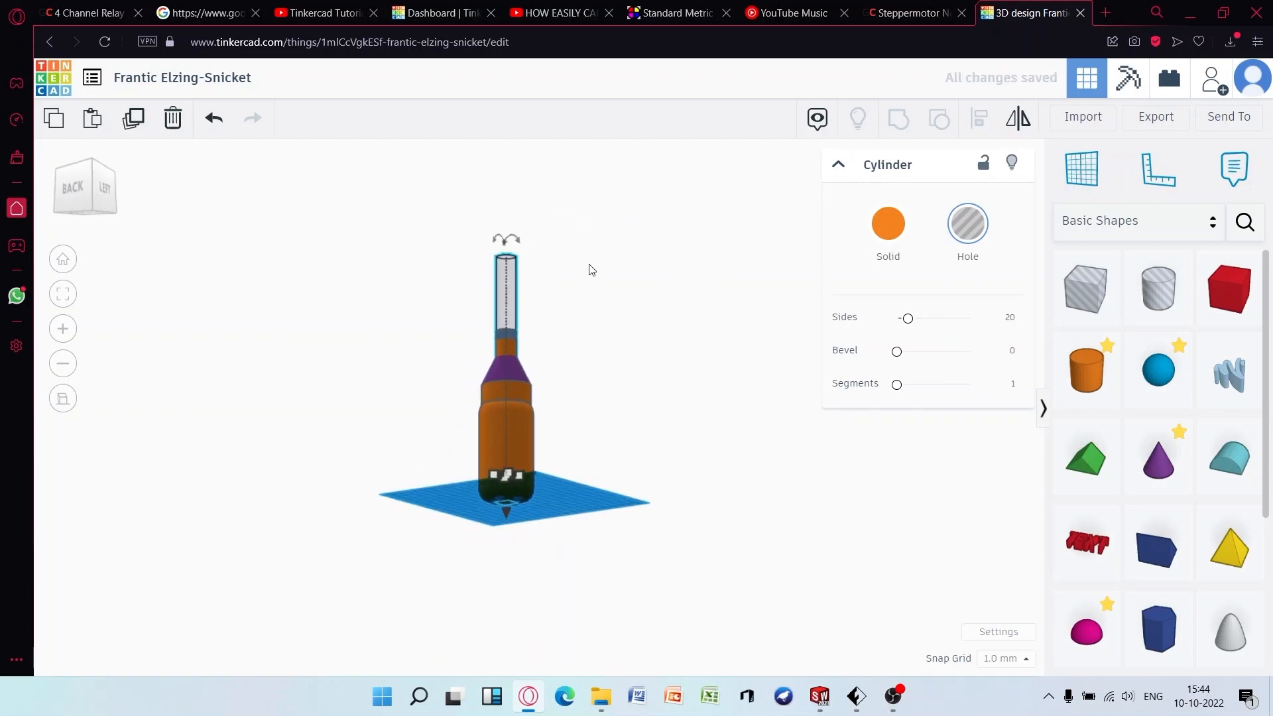
# Group the hole cylinder with the bottle to cut the neck opening
pyautogui.moveTo(581, 259); pyautogui.dragTo(463, 416)
pyautogui.hotkey('ctrl', 'g')
pyautogui.moveTo(625, 247); pyautogui.dragTo(614, 344, button='right')
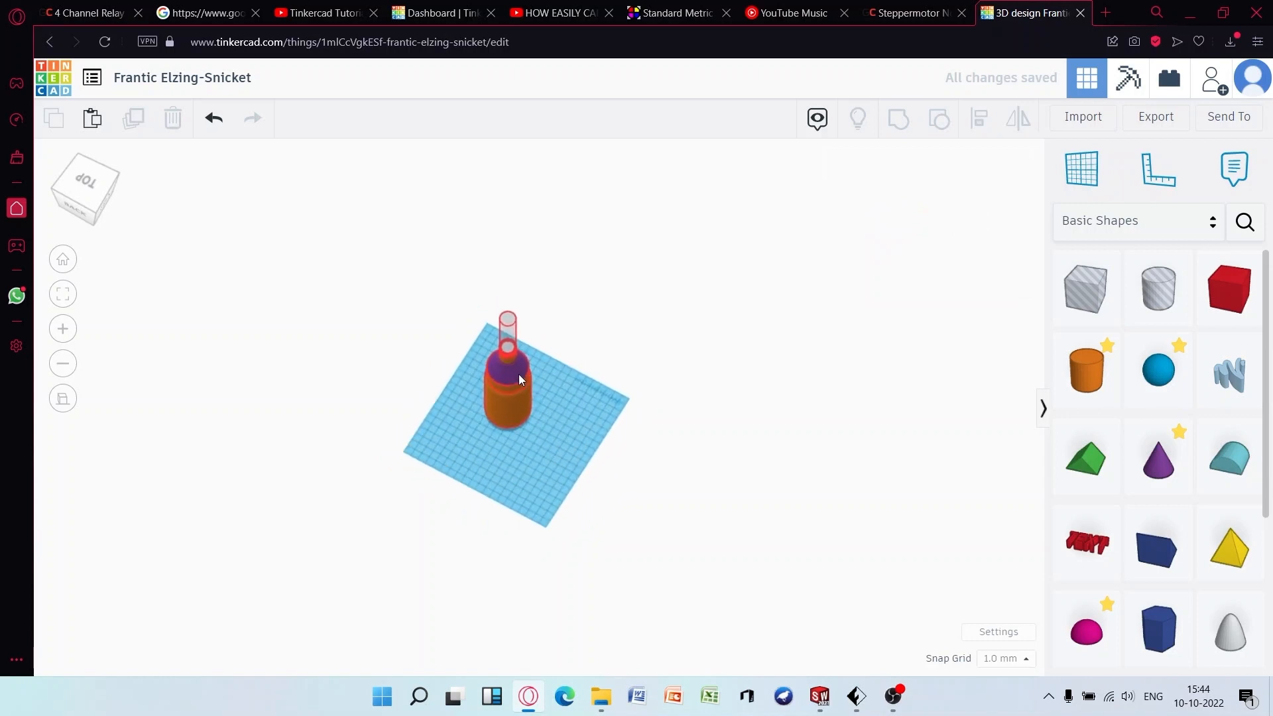
pyautogui.scroll(5, 520, 298)
pyautogui.moveTo(550, 321); pyautogui.dragTo(559, 593, button='right')
pyautogui.moveTo(582, 528); pyautogui.dragTo(537, 483, button='middle')
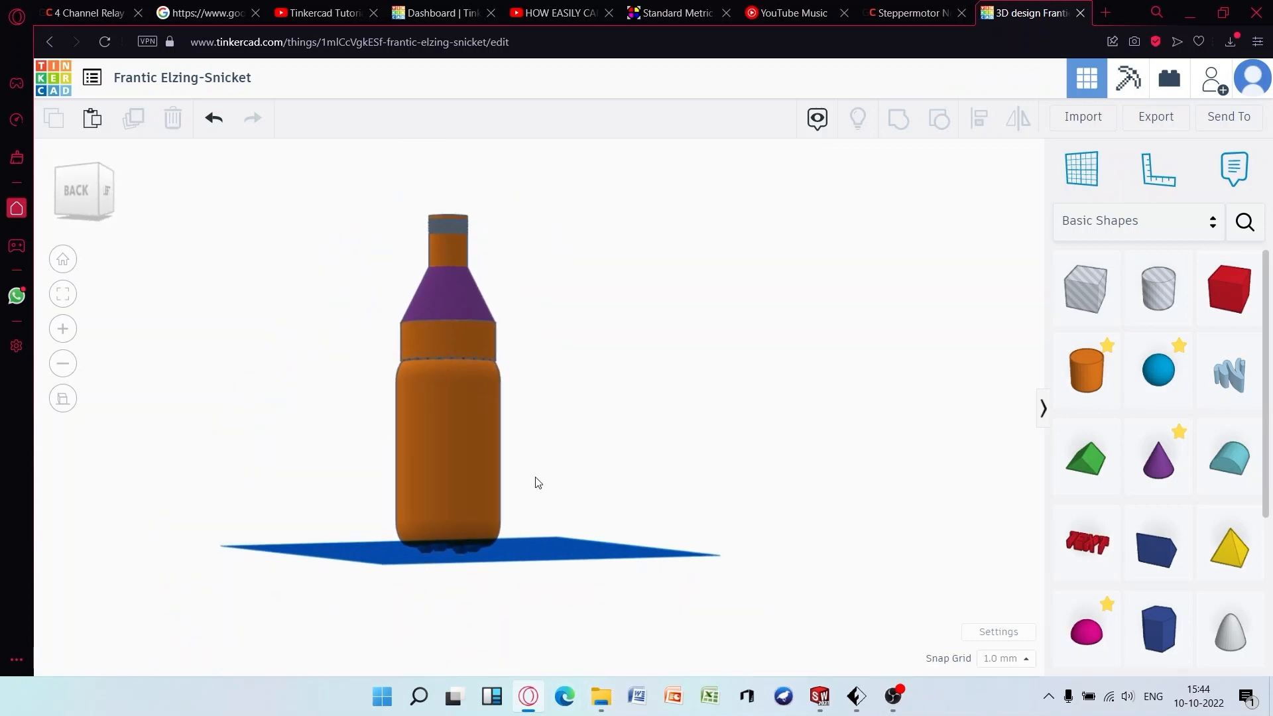
# Place a solid cylinder for the cap beside the bottle, with length and width 22 mm and height 25 mm
pyautogui.click(1090, 391)
pyautogui.click(603, 538)
pyautogui.moveTo(748, 458); pyautogui.dragTo(753, 505, button='right')
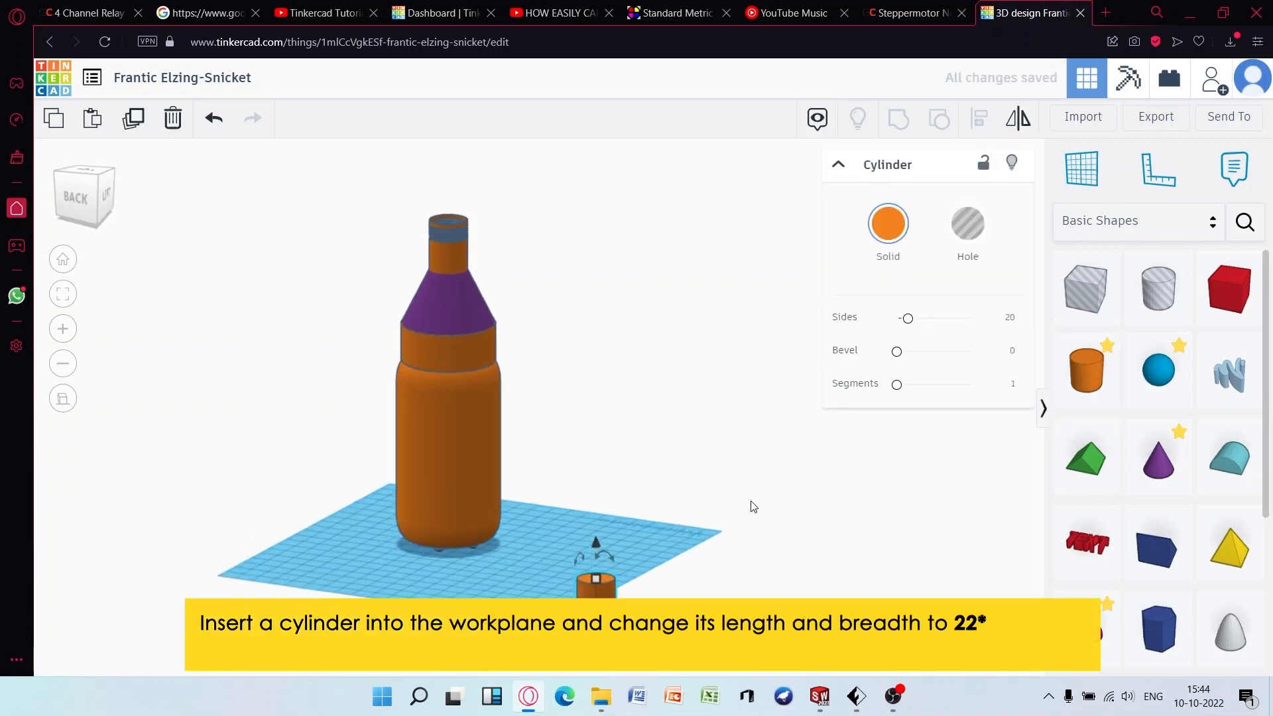
pyautogui.click(606, 532)
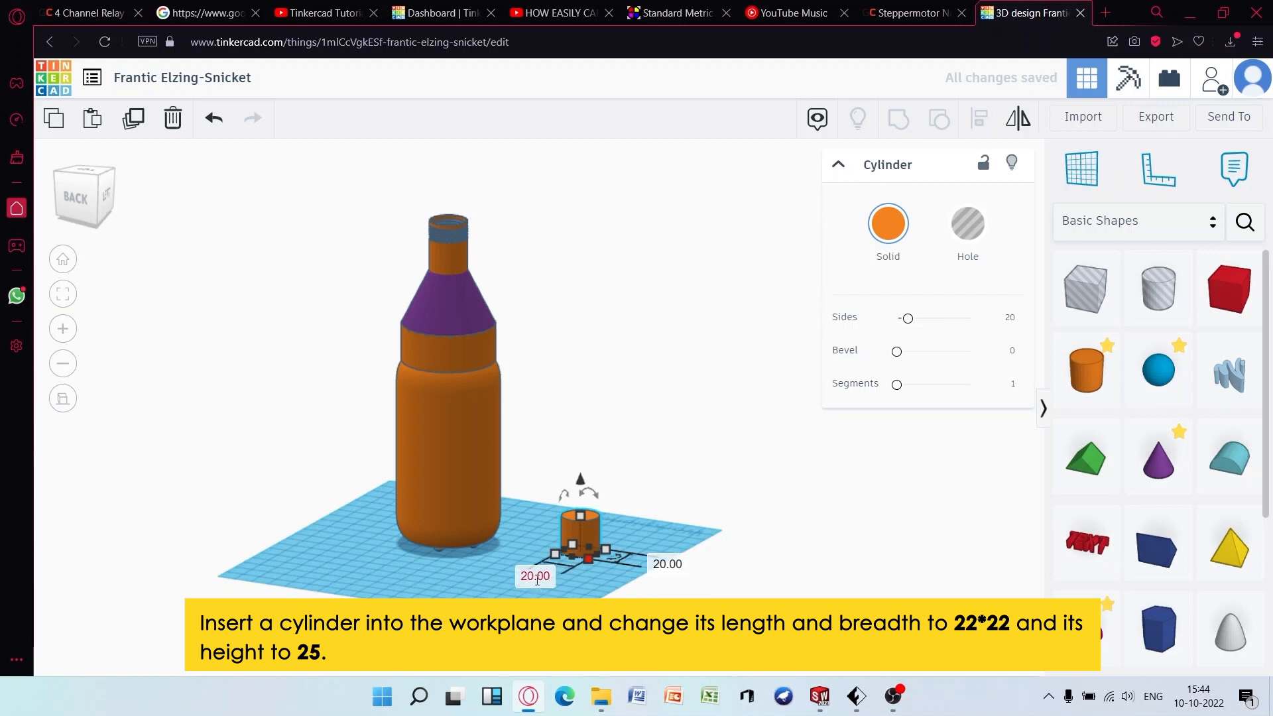
pyautogui.press('Return')
pyautogui.write('22')
pyautogui.press('Return')
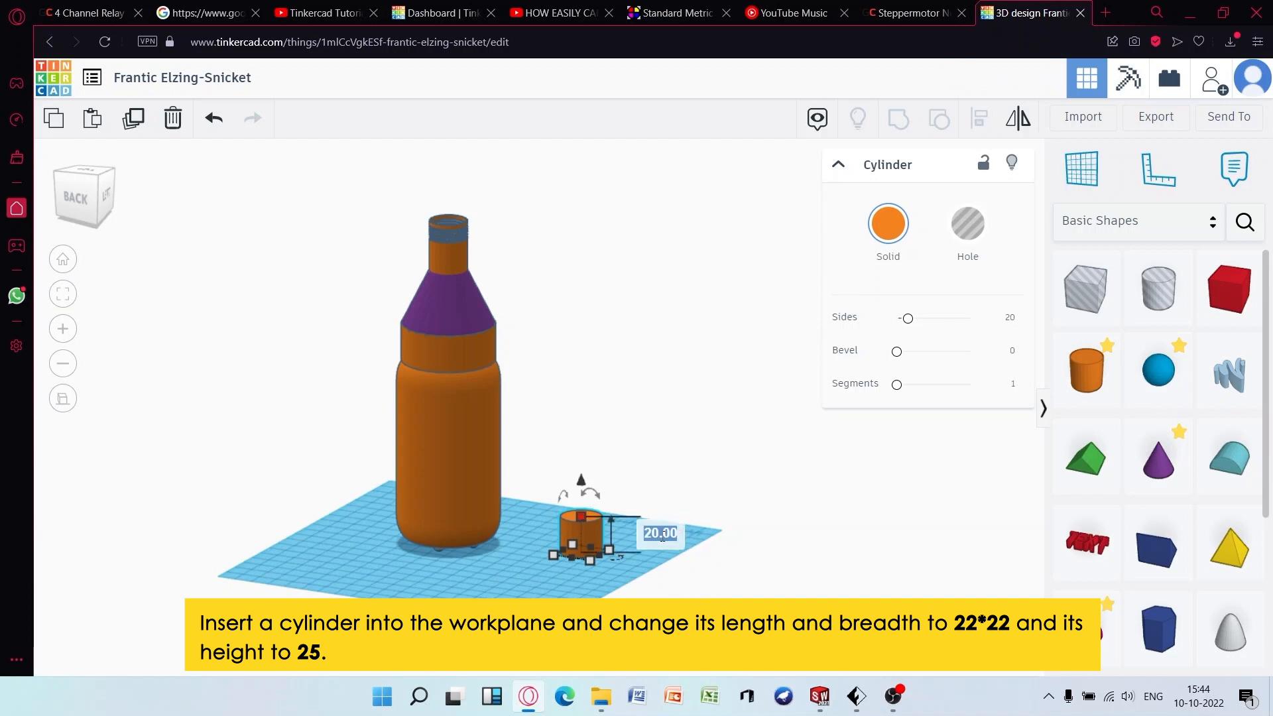
pyautogui.write('25')
pyautogui.press('Return')
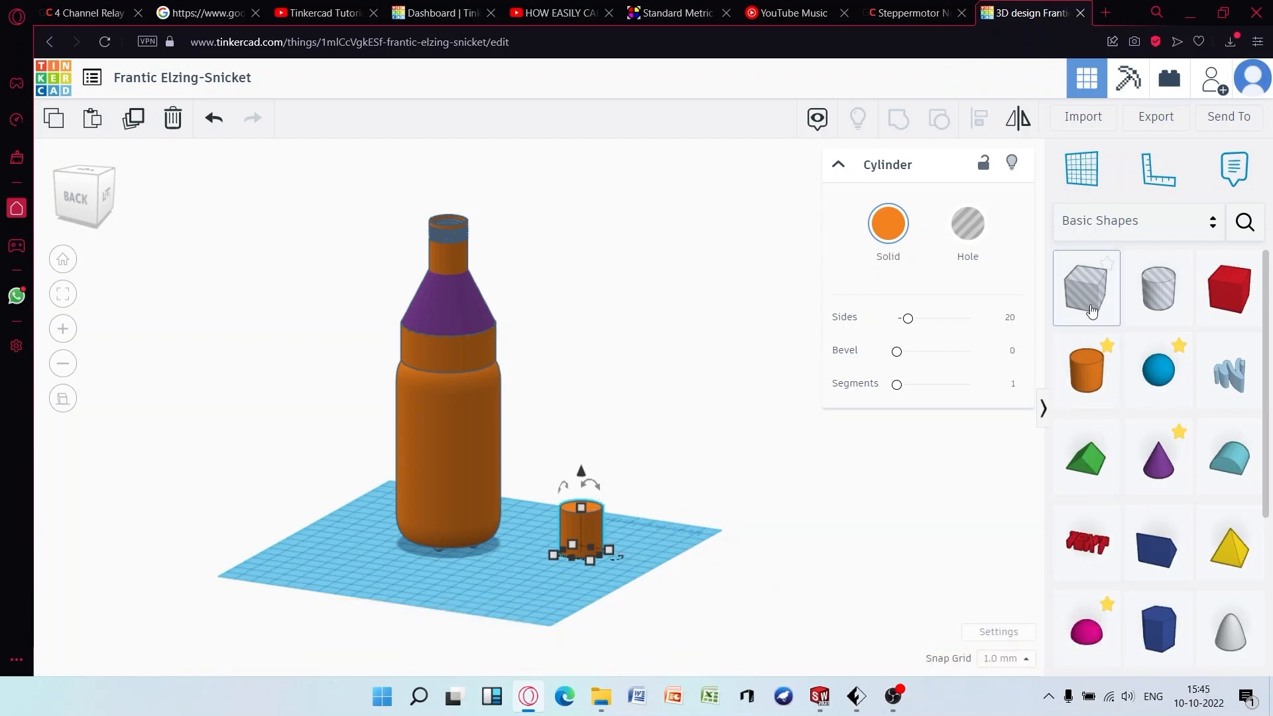
# Place a hole cylinder inside the cap cylinder, centred on it, and group the two to hollow the cap
pyautogui.moveTo(1158, 288); pyautogui.dragTo(523, 583)
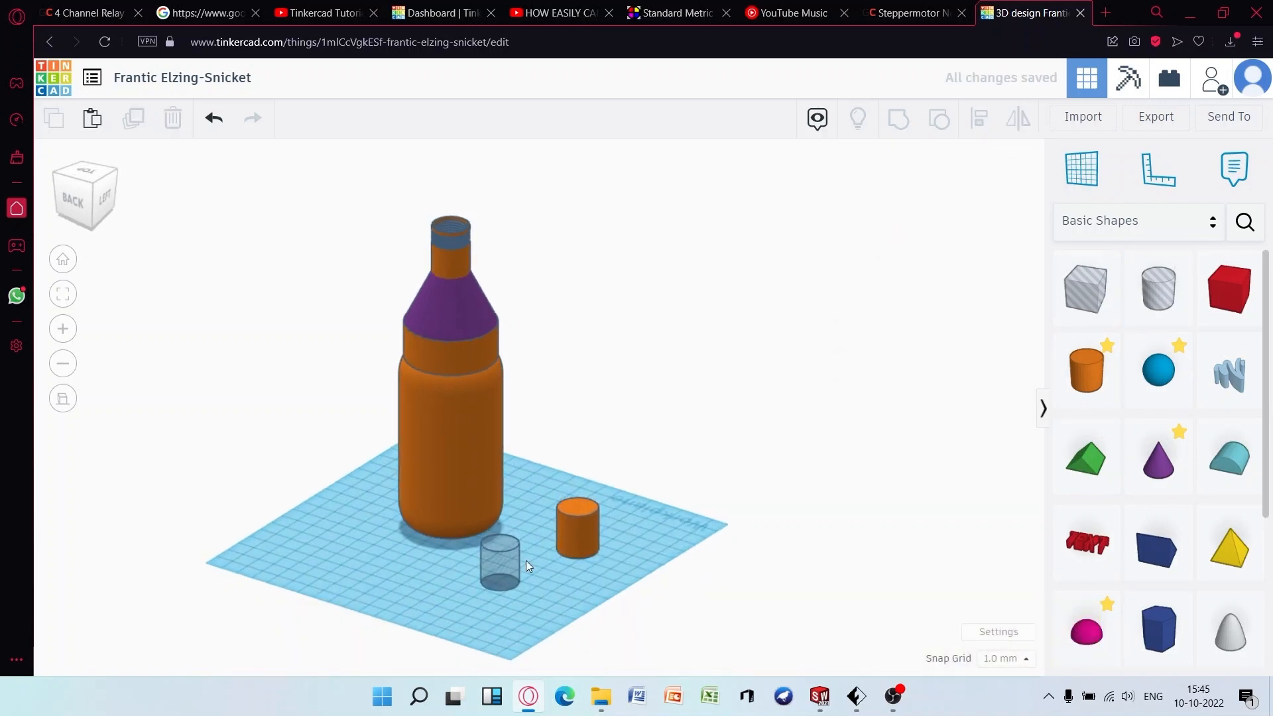
pyautogui.moveTo(516, 568); pyautogui.dragTo(594, 533)
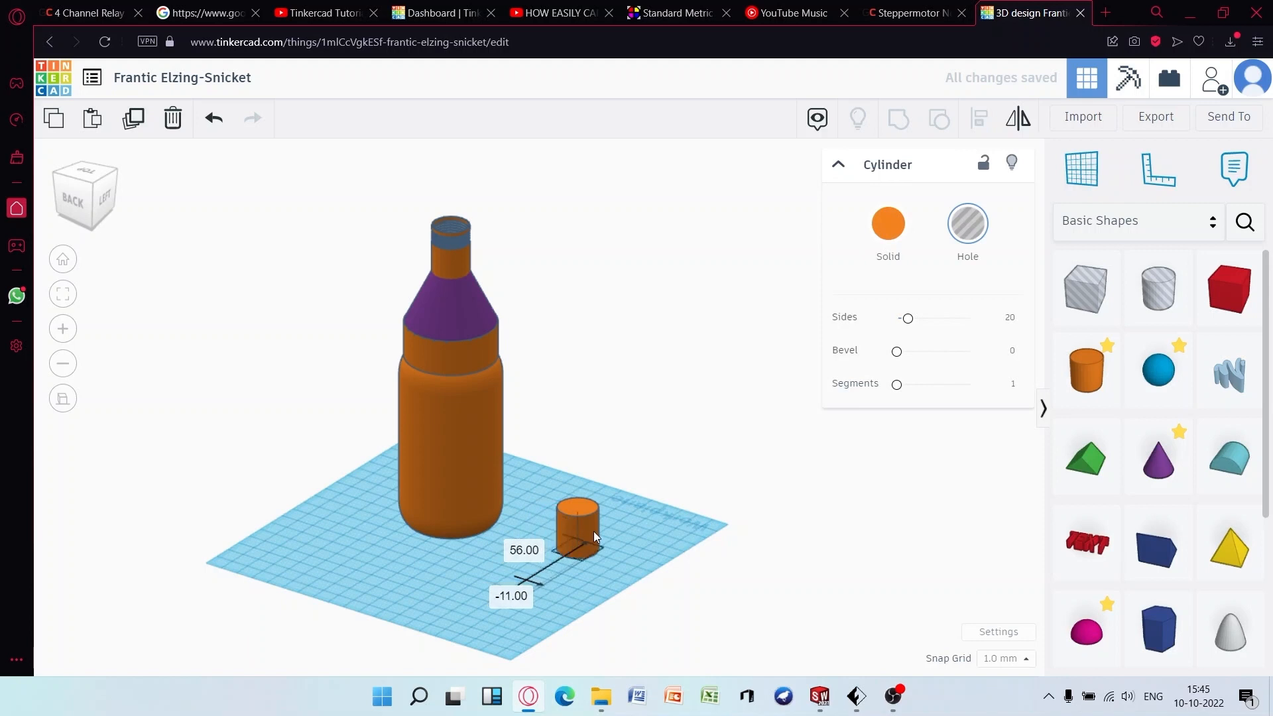
pyautogui.moveTo(626, 481); pyautogui.dragTo(550, 568)
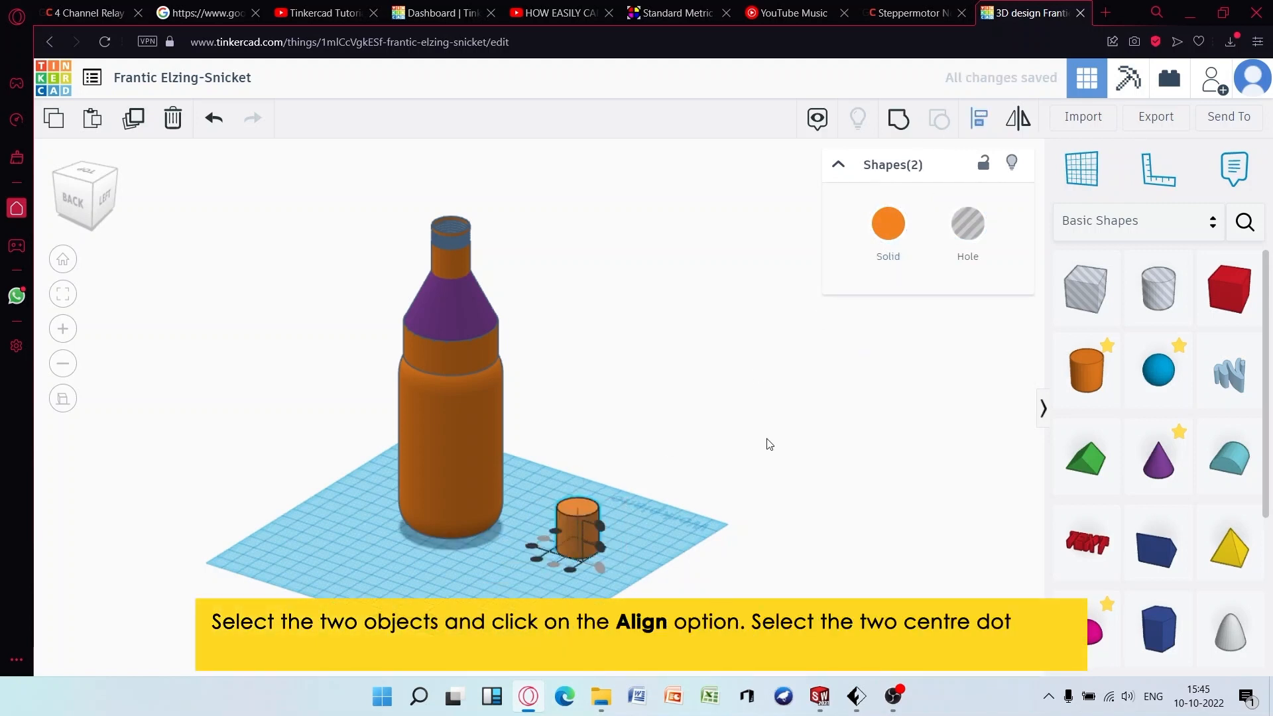
pyautogui.click(898, 120)
pyautogui.click(635, 478)
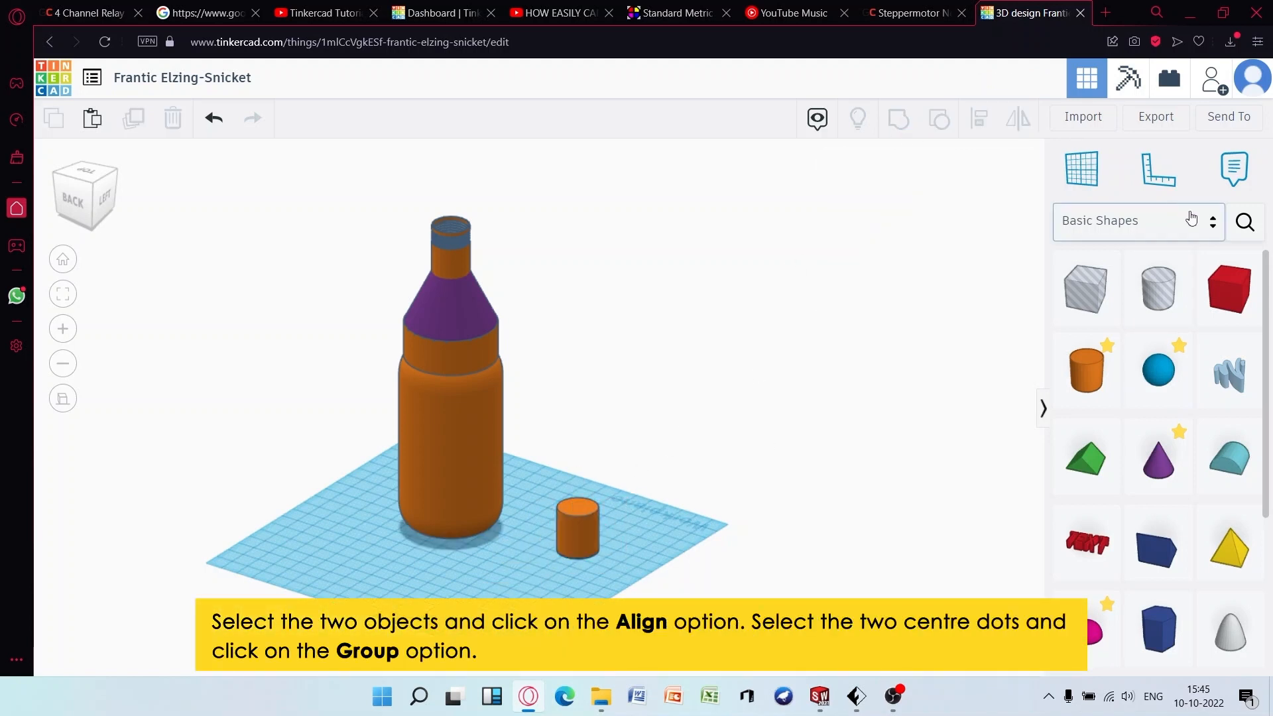
# Search the community shapes for SCREW THREAD and place the ISO metric thread on the workplane beside the cap
pyautogui.click(1244, 222)
pyautogui.write('SCREW')
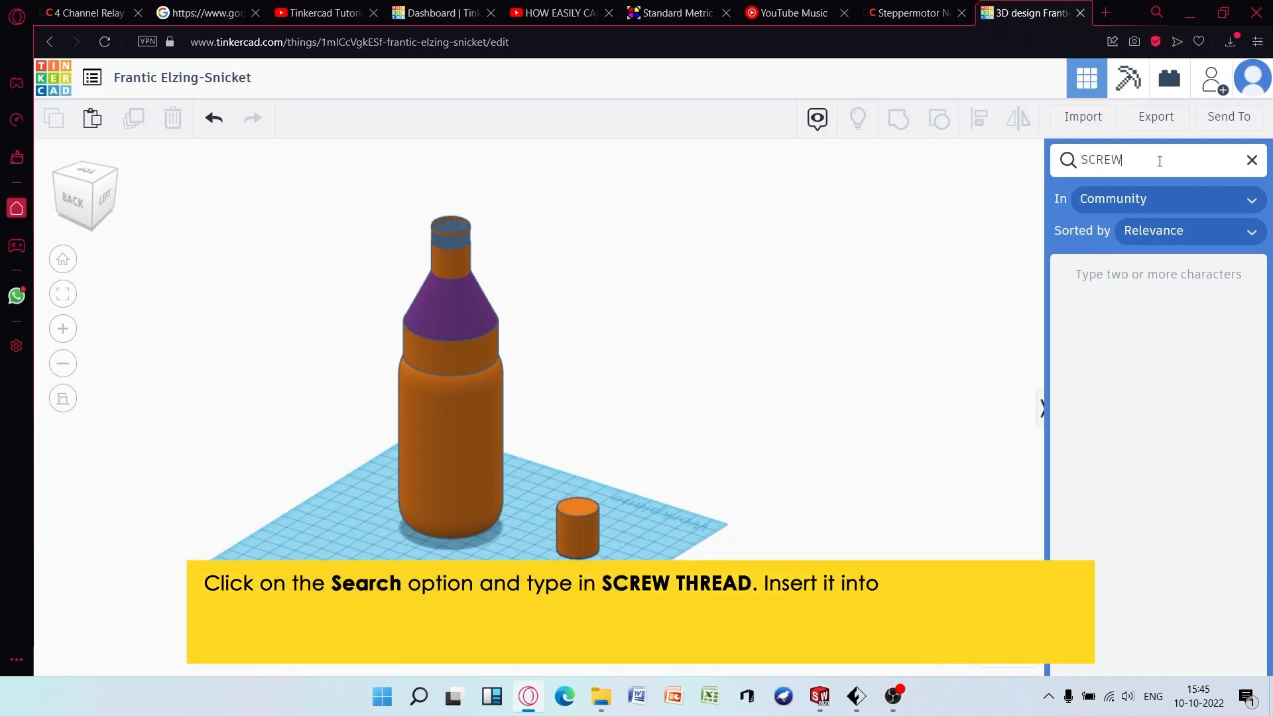
pyautogui.write(' THERAD')
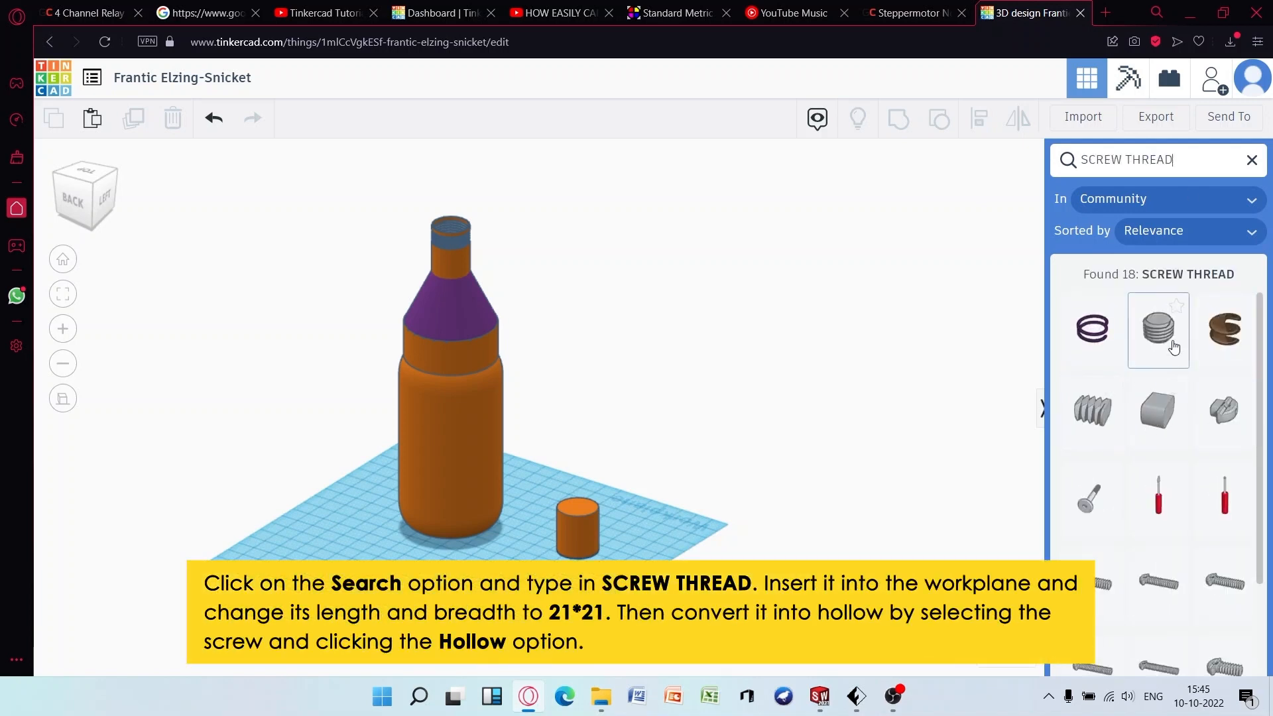
pyautogui.click(1158, 330)
pyautogui.click(514, 556)
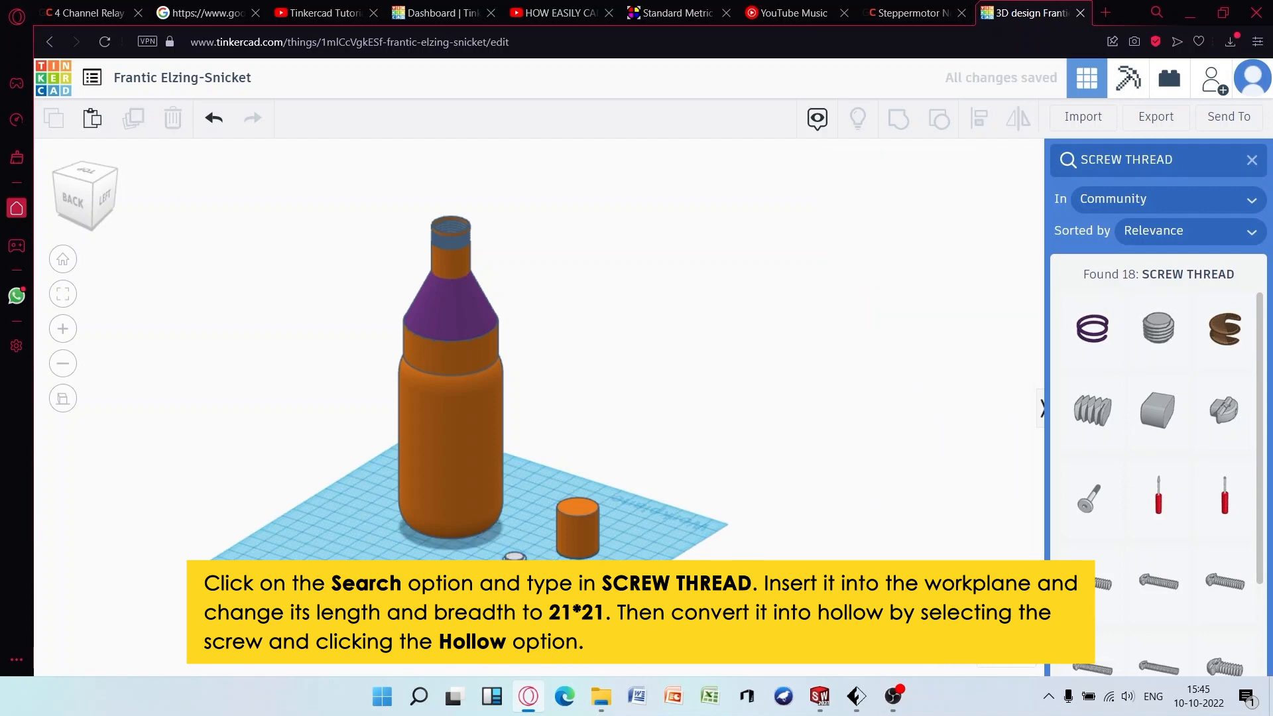
# Set the screw thread's length and width to 21 mm and turn it into a hole
pyautogui.click(459, 600)
pyautogui.write('21')
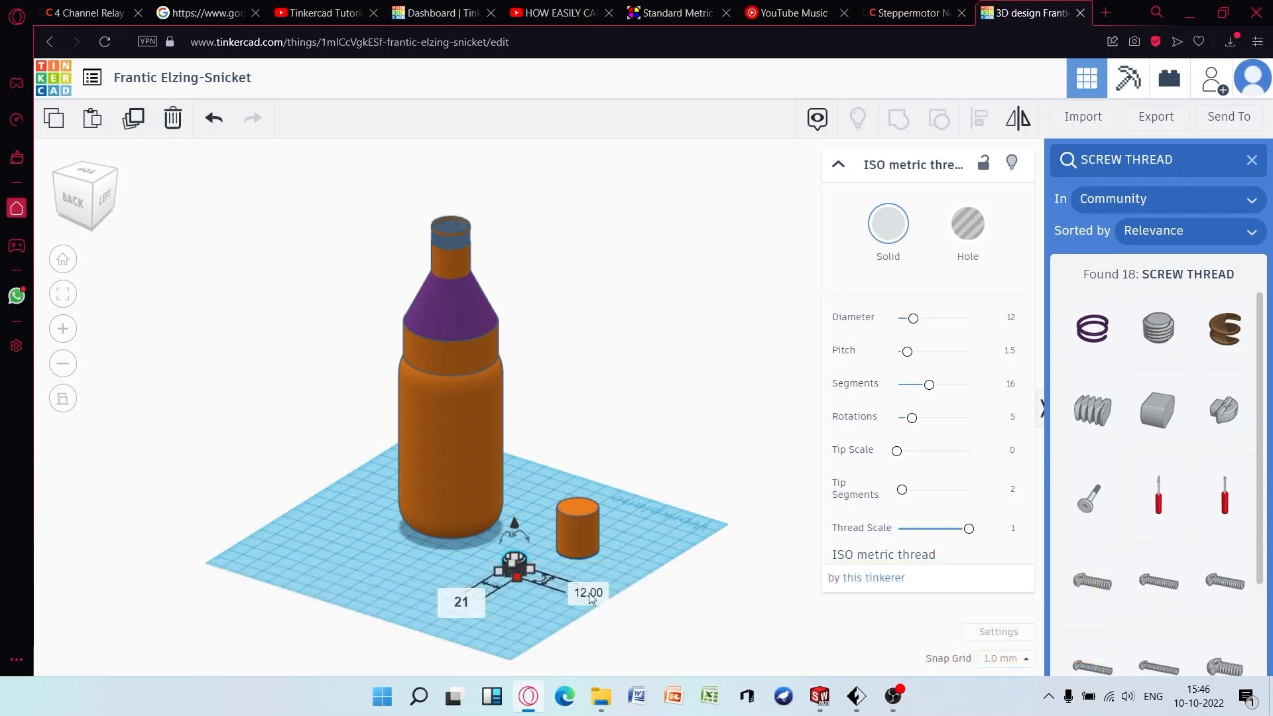
pyautogui.press('Return')
pyautogui.click(599, 586)
pyautogui.write('21')
pyautogui.press('Return')
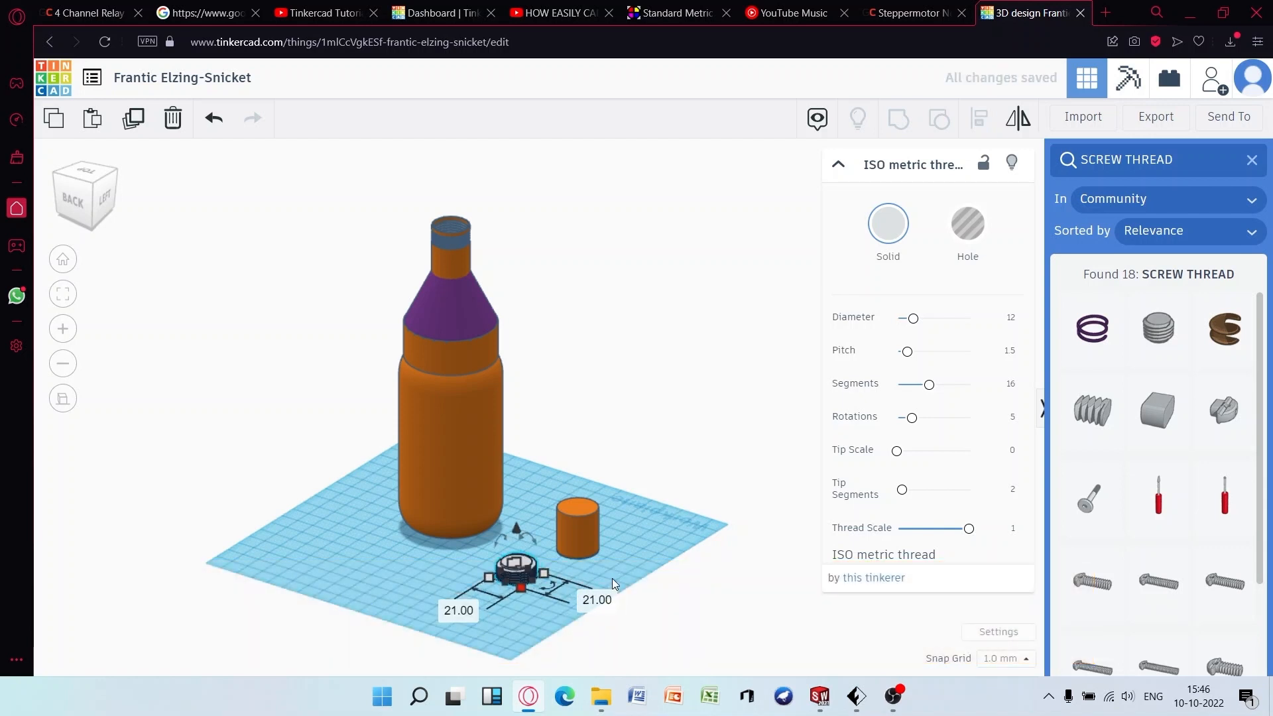
pyautogui.click(967, 224)
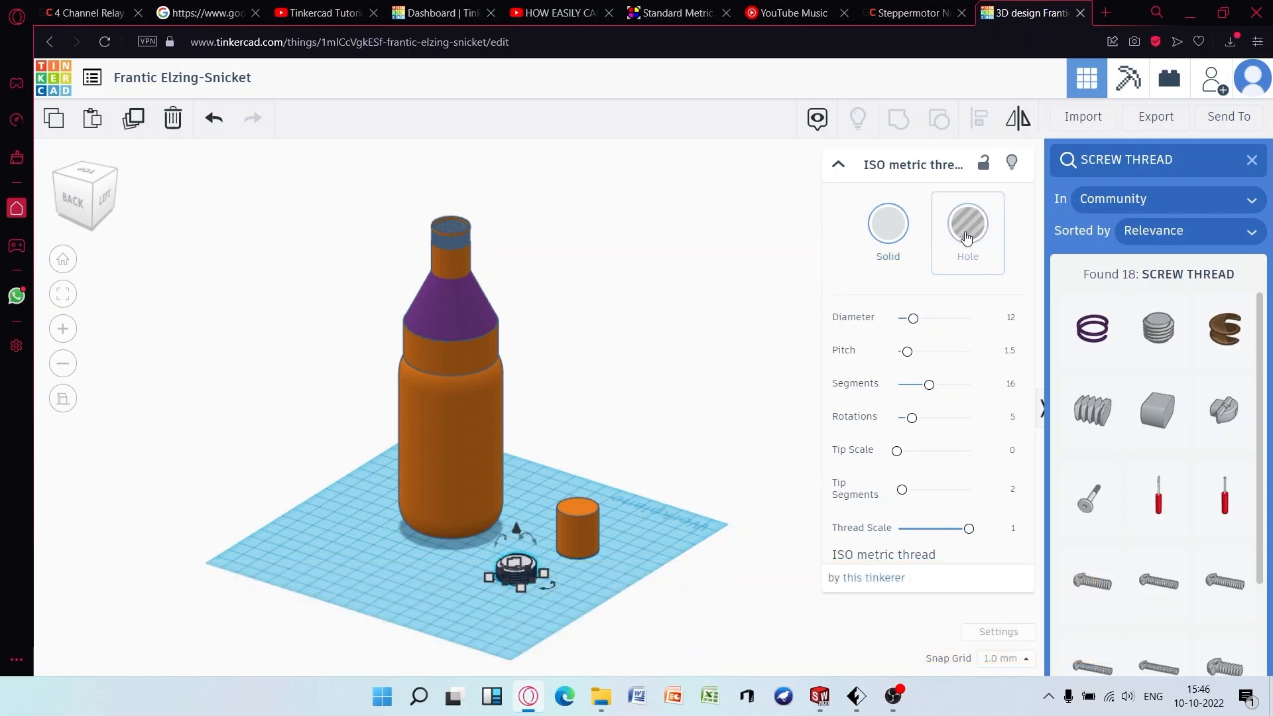
pyautogui.click(649, 524)
# Move the thread hole into the base of the cap, align their centres and group them
pyautogui.moveTo(530, 571); pyautogui.dragTo(587, 552)
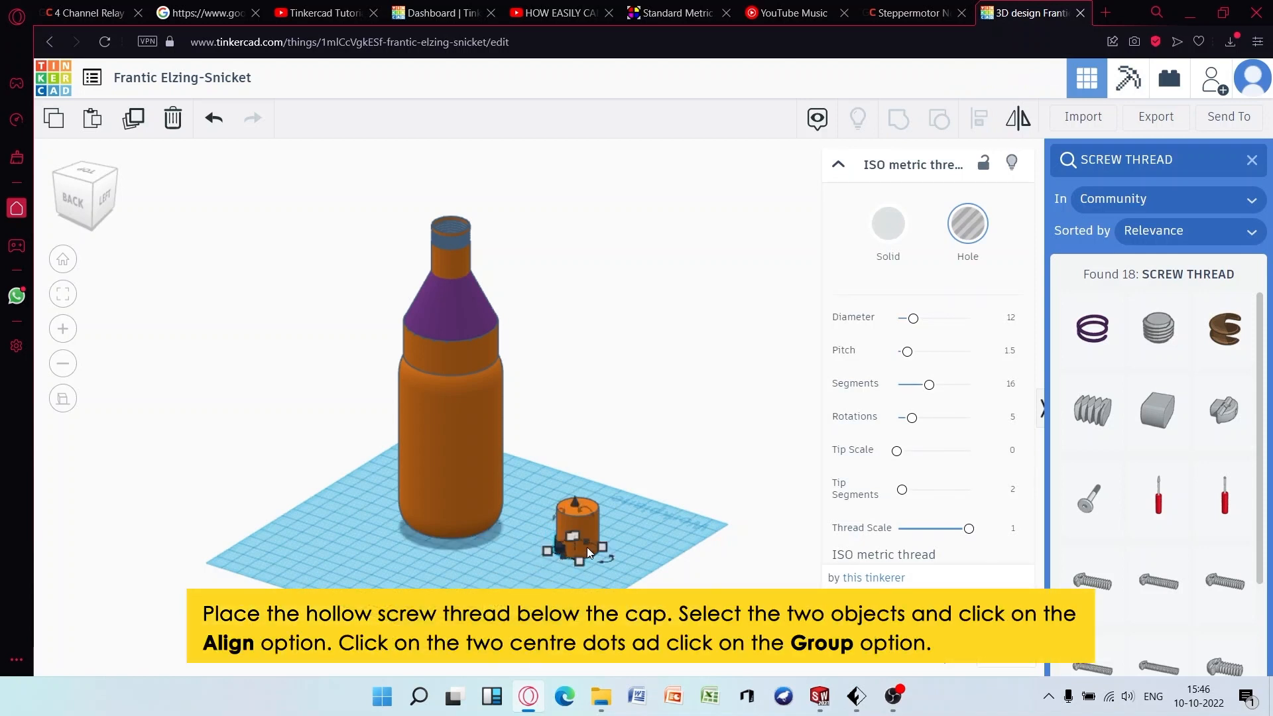
pyautogui.moveTo(638, 508); pyautogui.dragTo(529, 588)
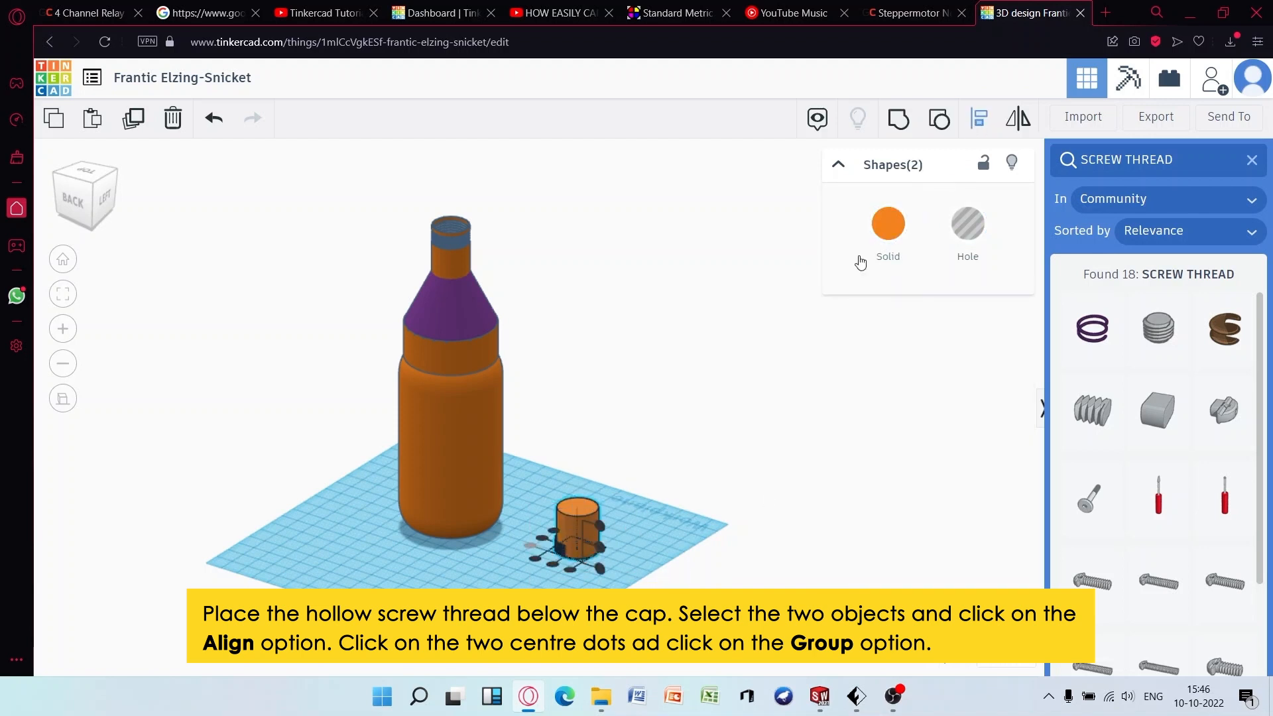
pyautogui.click(897, 132)
# Raise the cap well above the workplane and inspect its threaded underside
pyautogui.moveTo(650, 502); pyautogui.dragTo(633, 404, button='right')
pyautogui.moveTo(581, 470); pyautogui.dragTo(593, 285)
pyautogui.moveTo(616, 459); pyautogui.dragTo(524, 425, button='right')
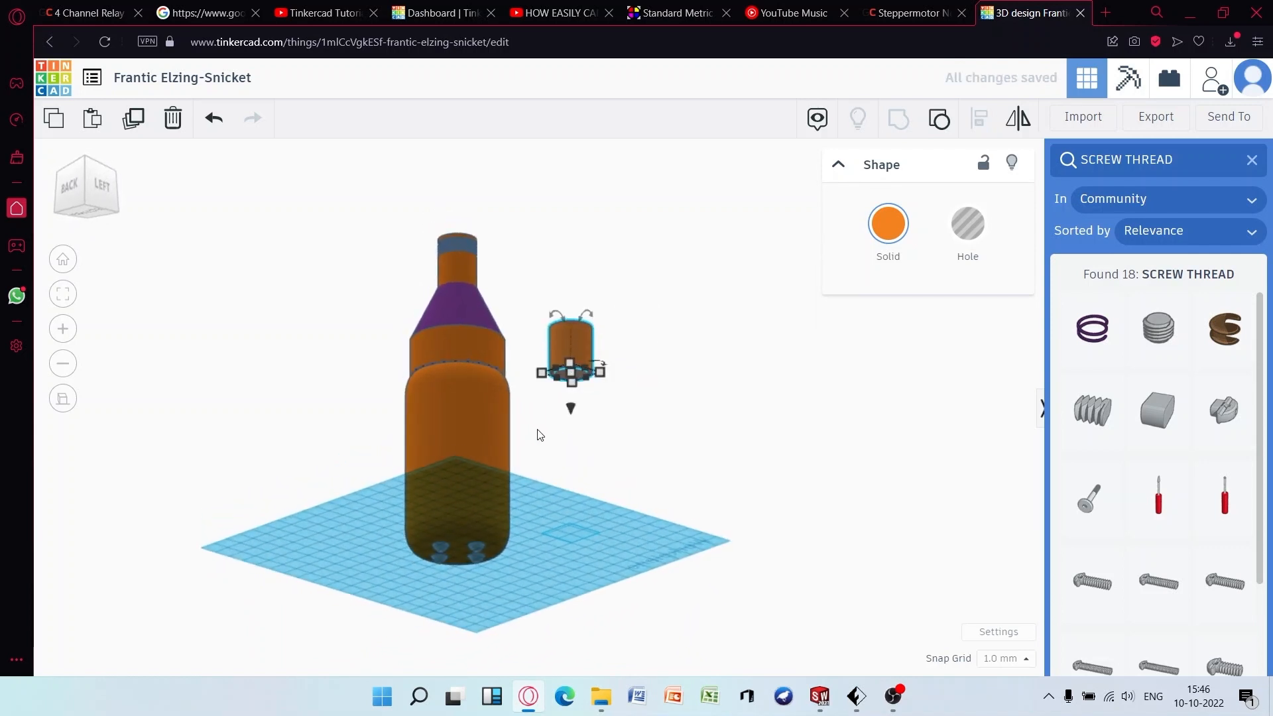
pyautogui.moveTo(647, 390); pyautogui.dragTo(639, 463, button='right')
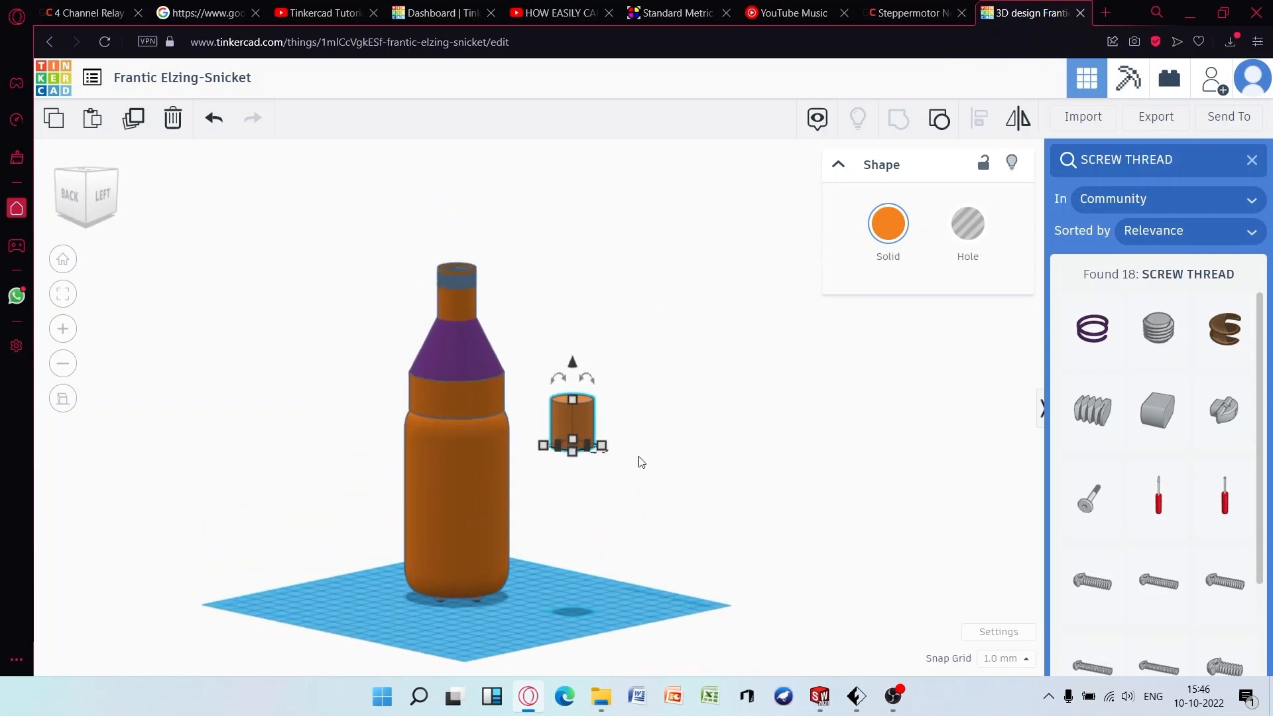
pyautogui.moveTo(558, 528); pyautogui.dragTo(645, 446, button='right')
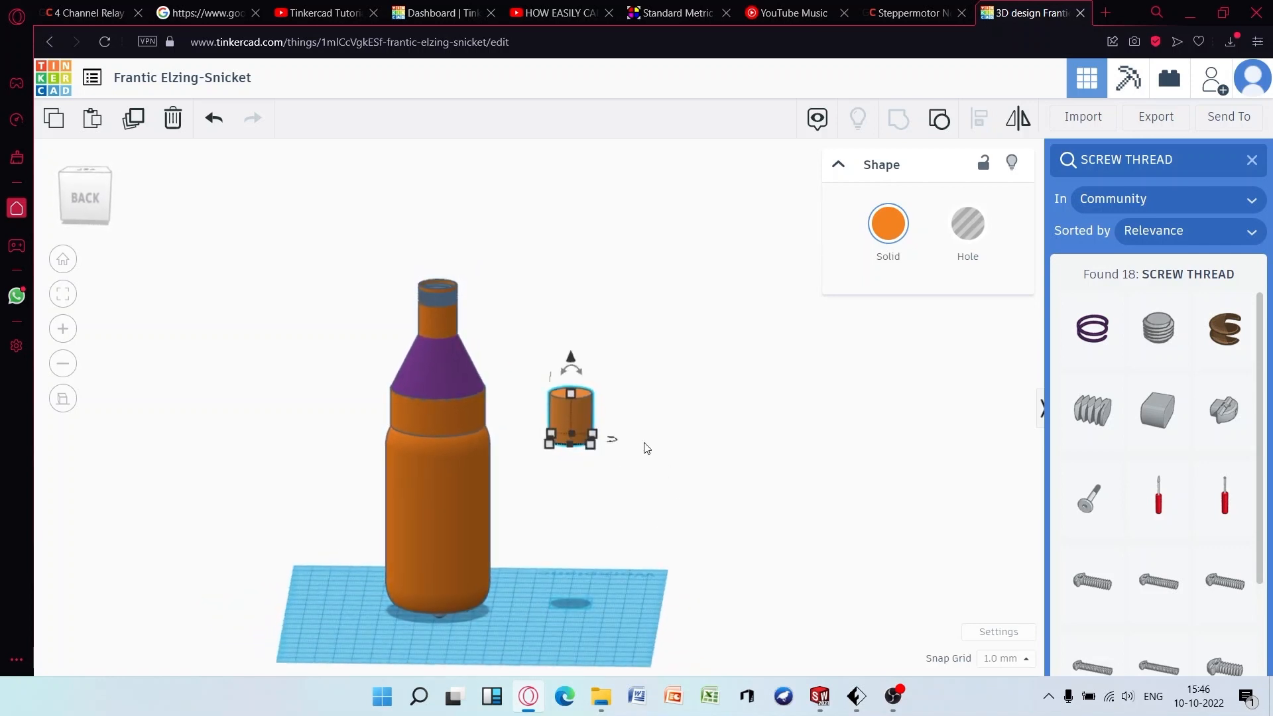
# Rotate the cap by 45° and move it down beside the base of the bottle
pyautogui.moveTo(580, 371)
pyautogui.write('4')
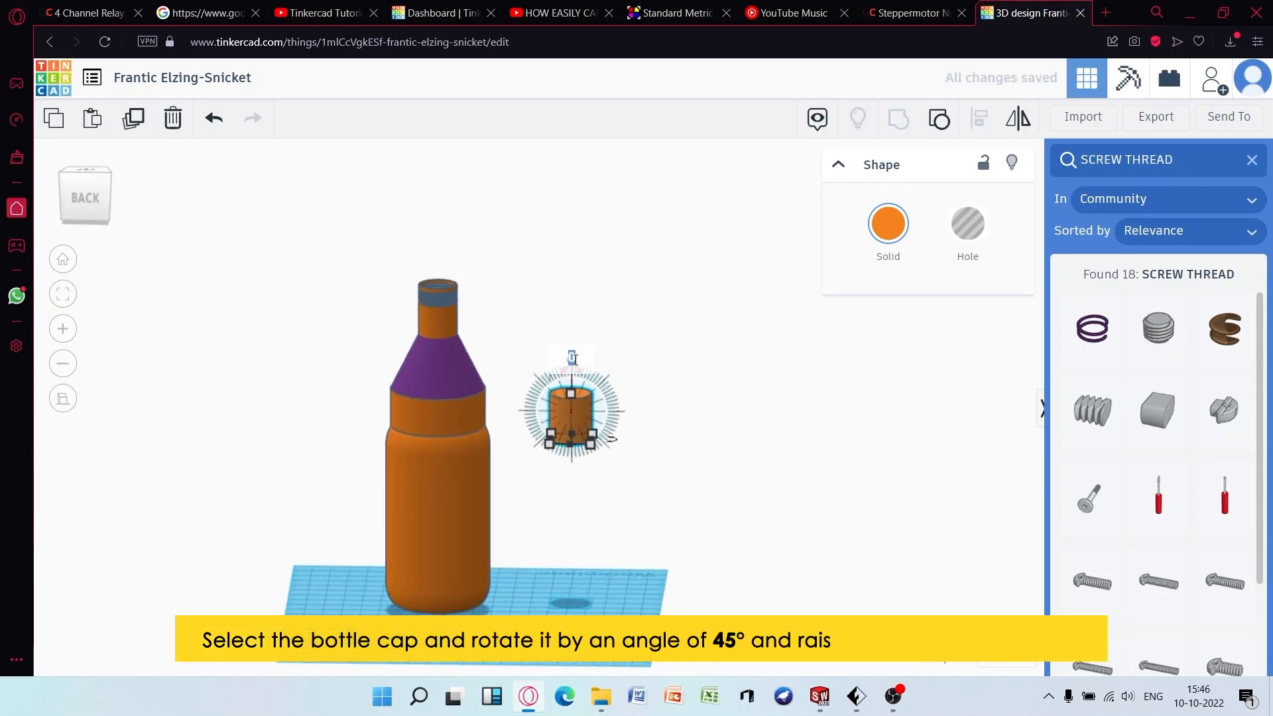
pyautogui.write('5')
pyautogui.press('Return')
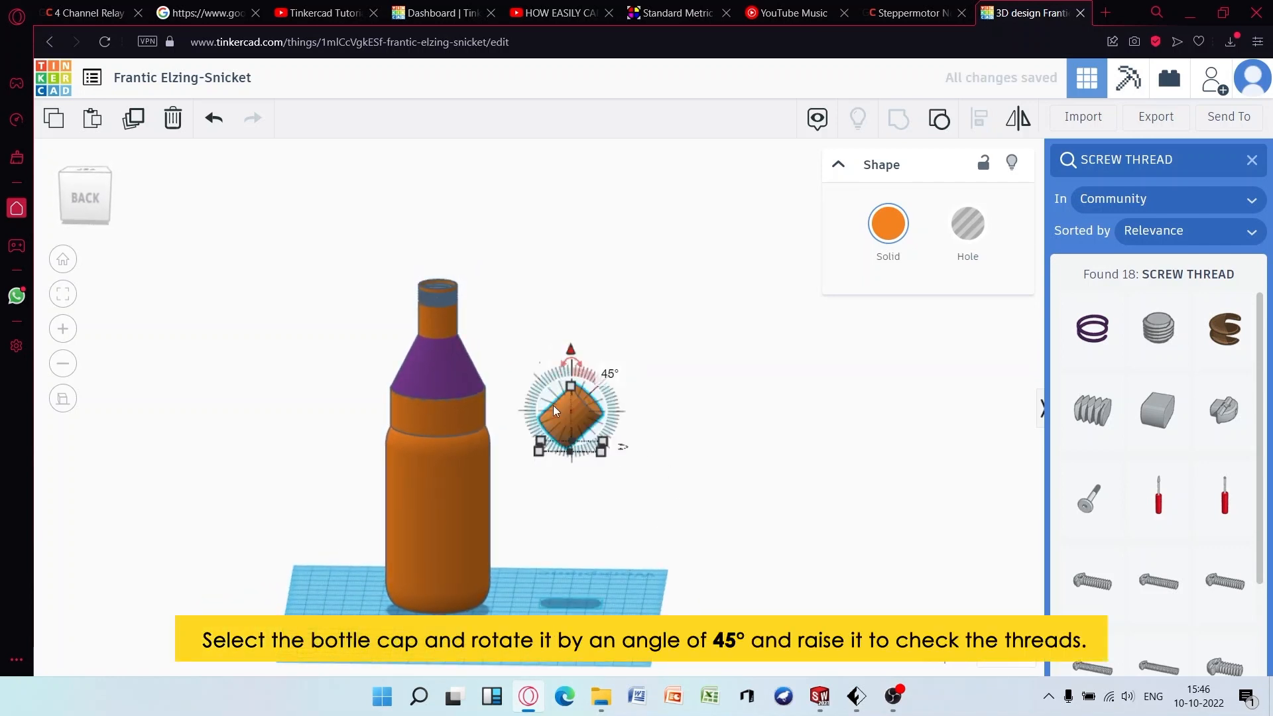
pyautogui.click(687, 535)
pyautogui.moveTo(583, 429); pyautogui.dragTo(597, 545)
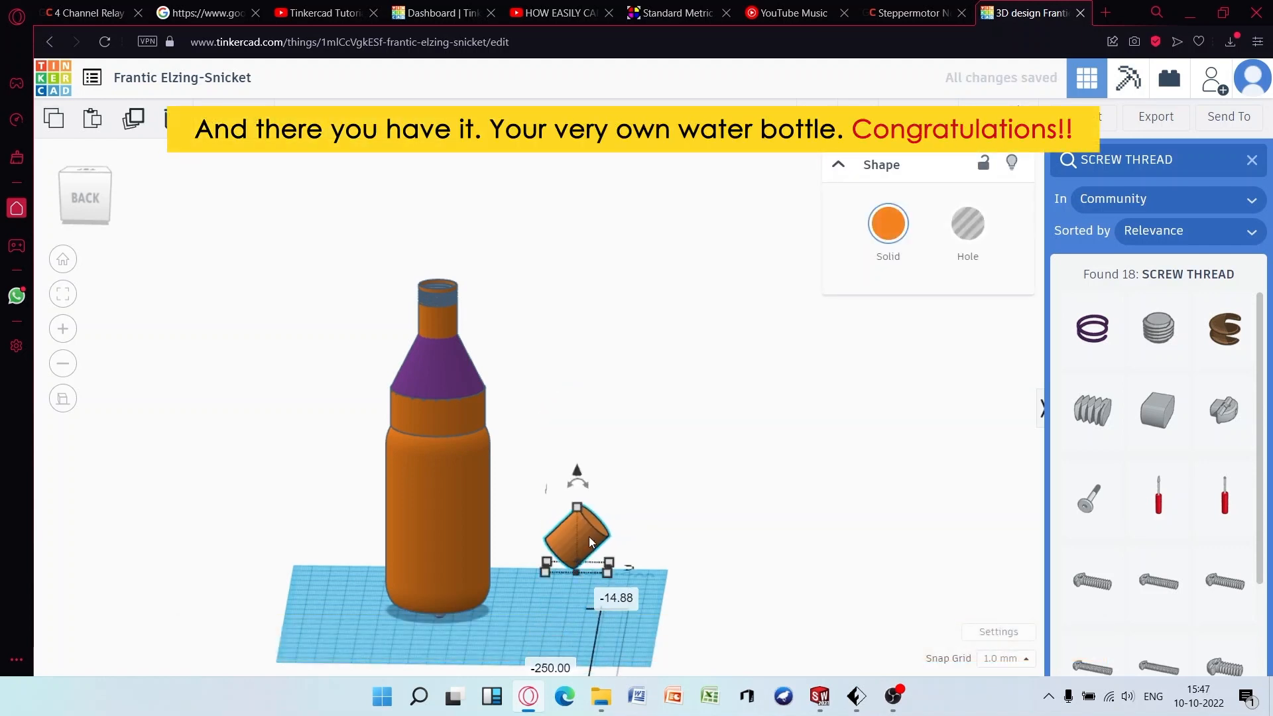